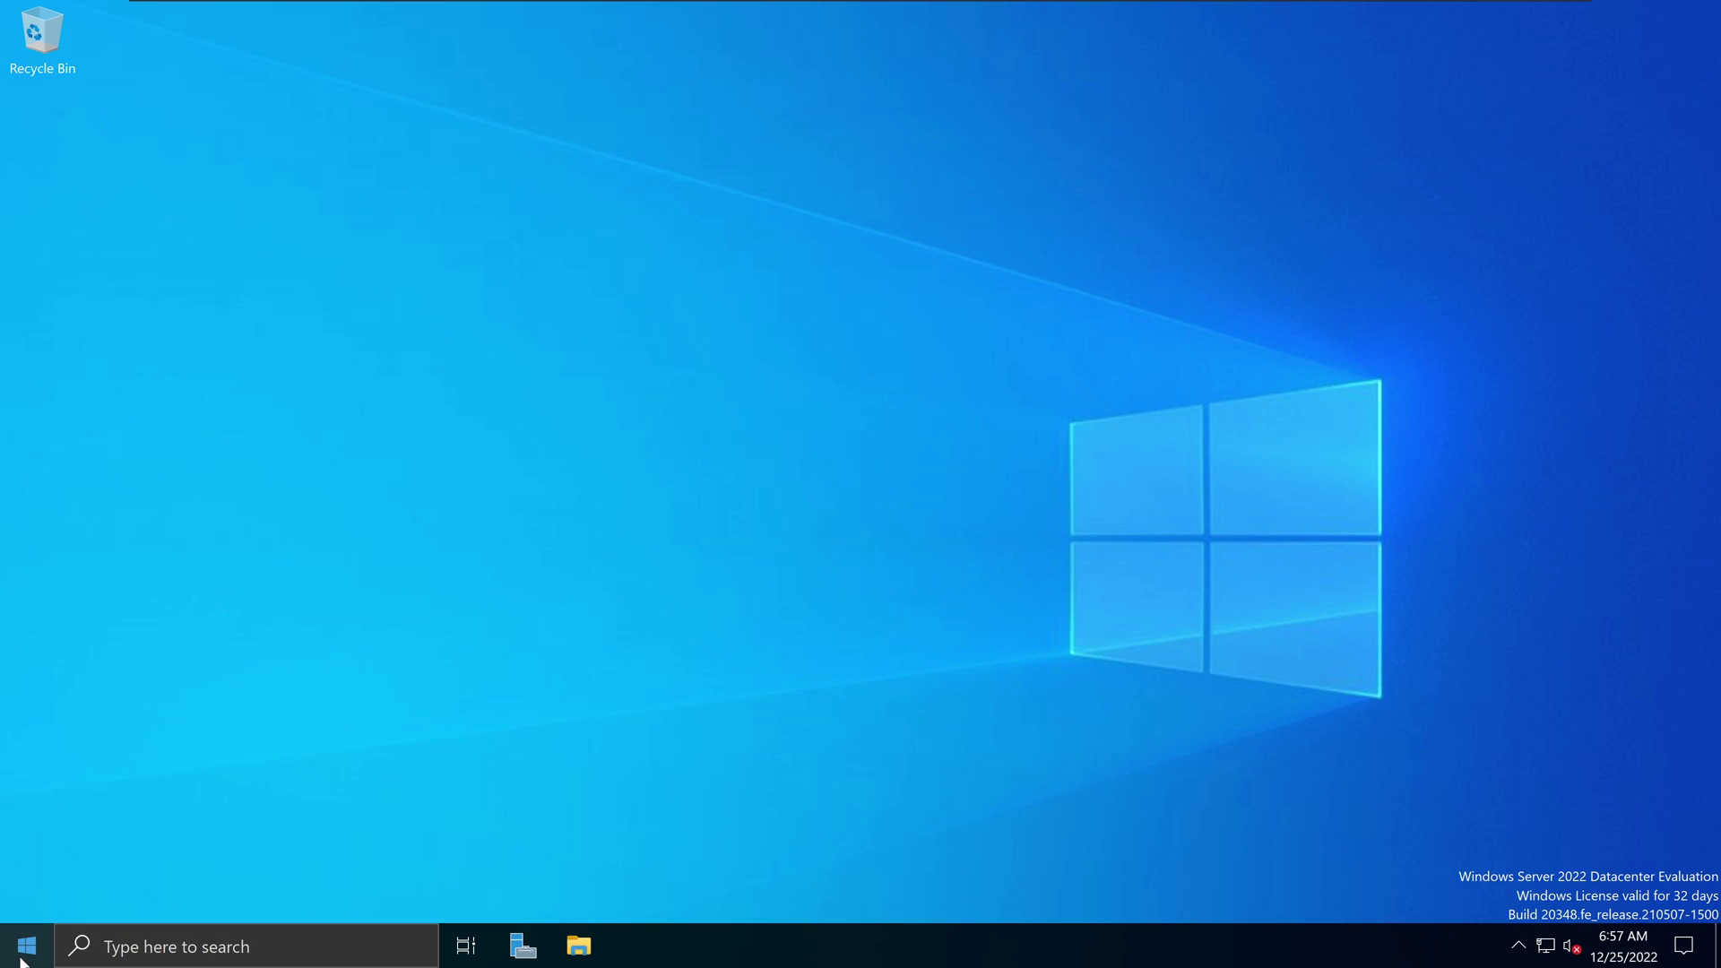
- Search 'text' in Start and launch Notepad
left_click(22, 959)
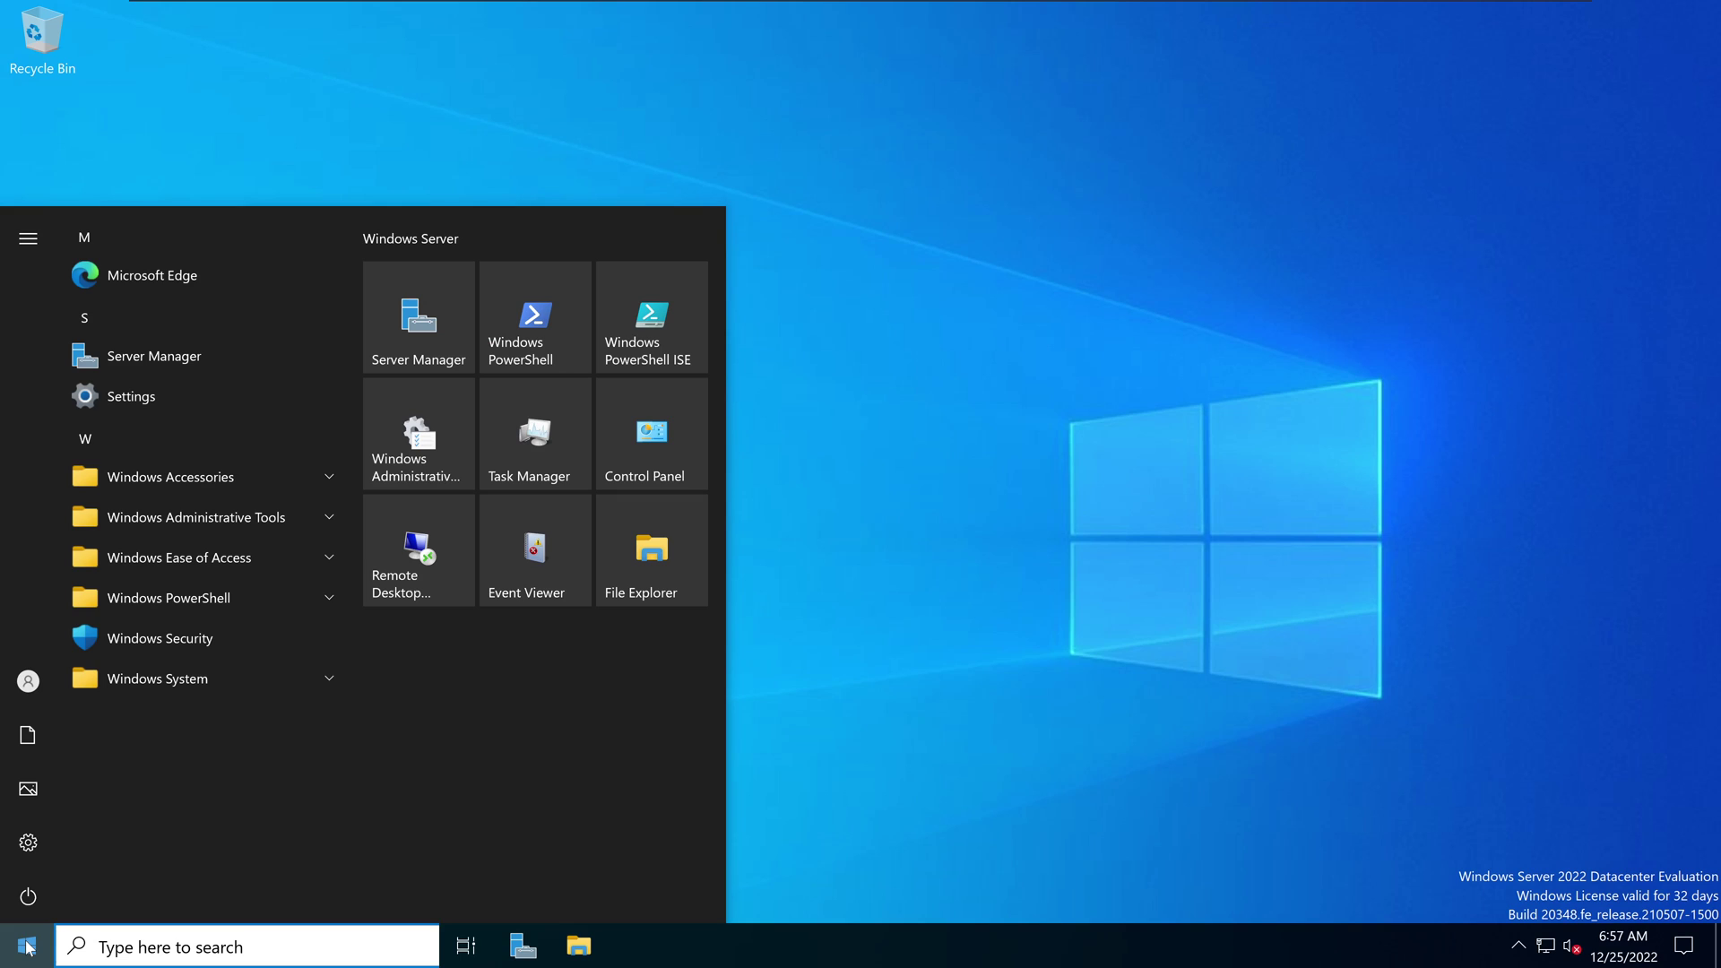
type("text")
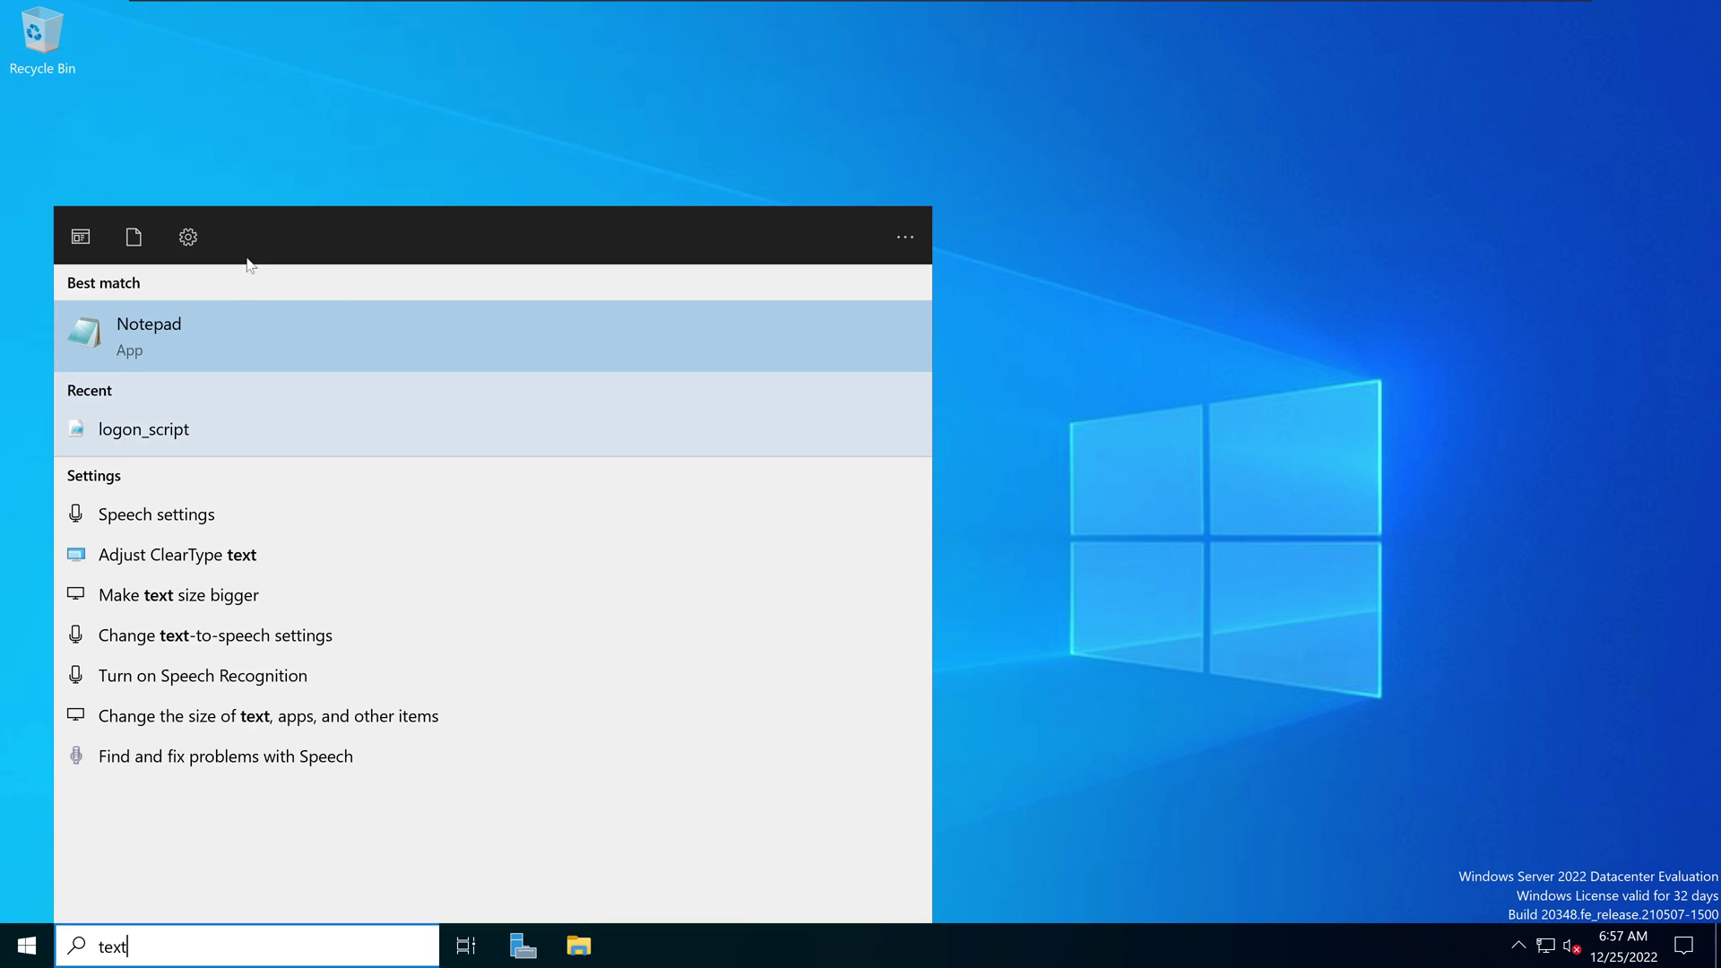
left_click(218, 329)
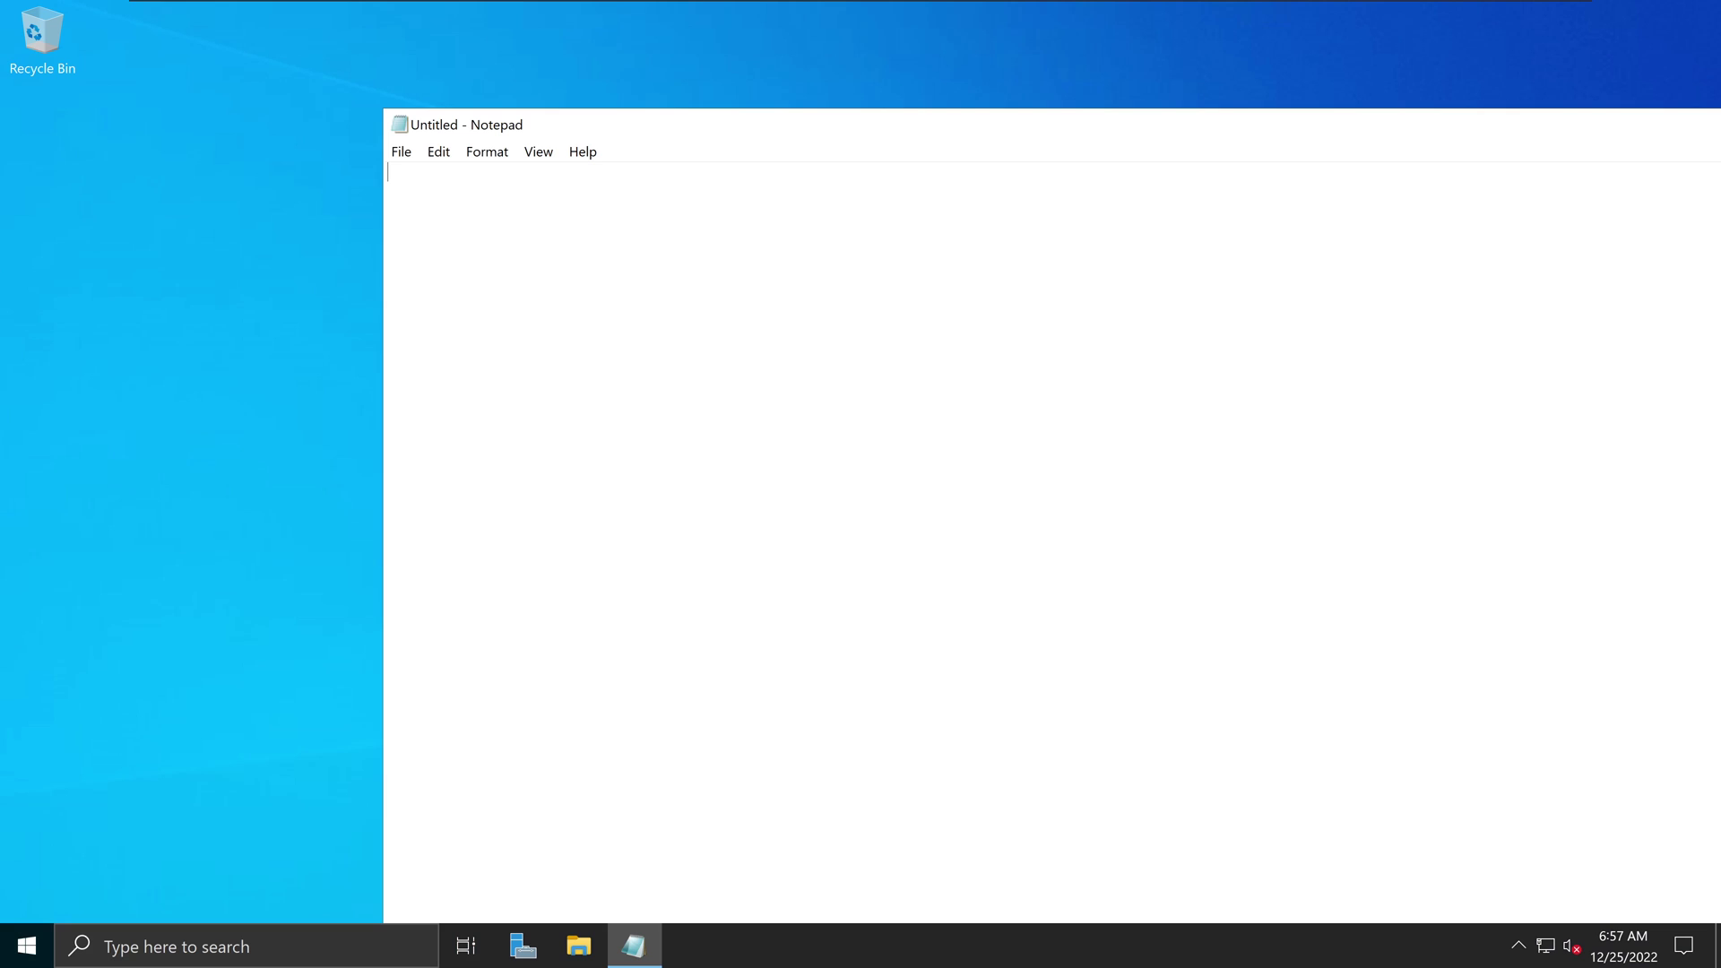
- Enter the command 'ping -n 100 sanuja.loca' and review it
type("ping -n 100")
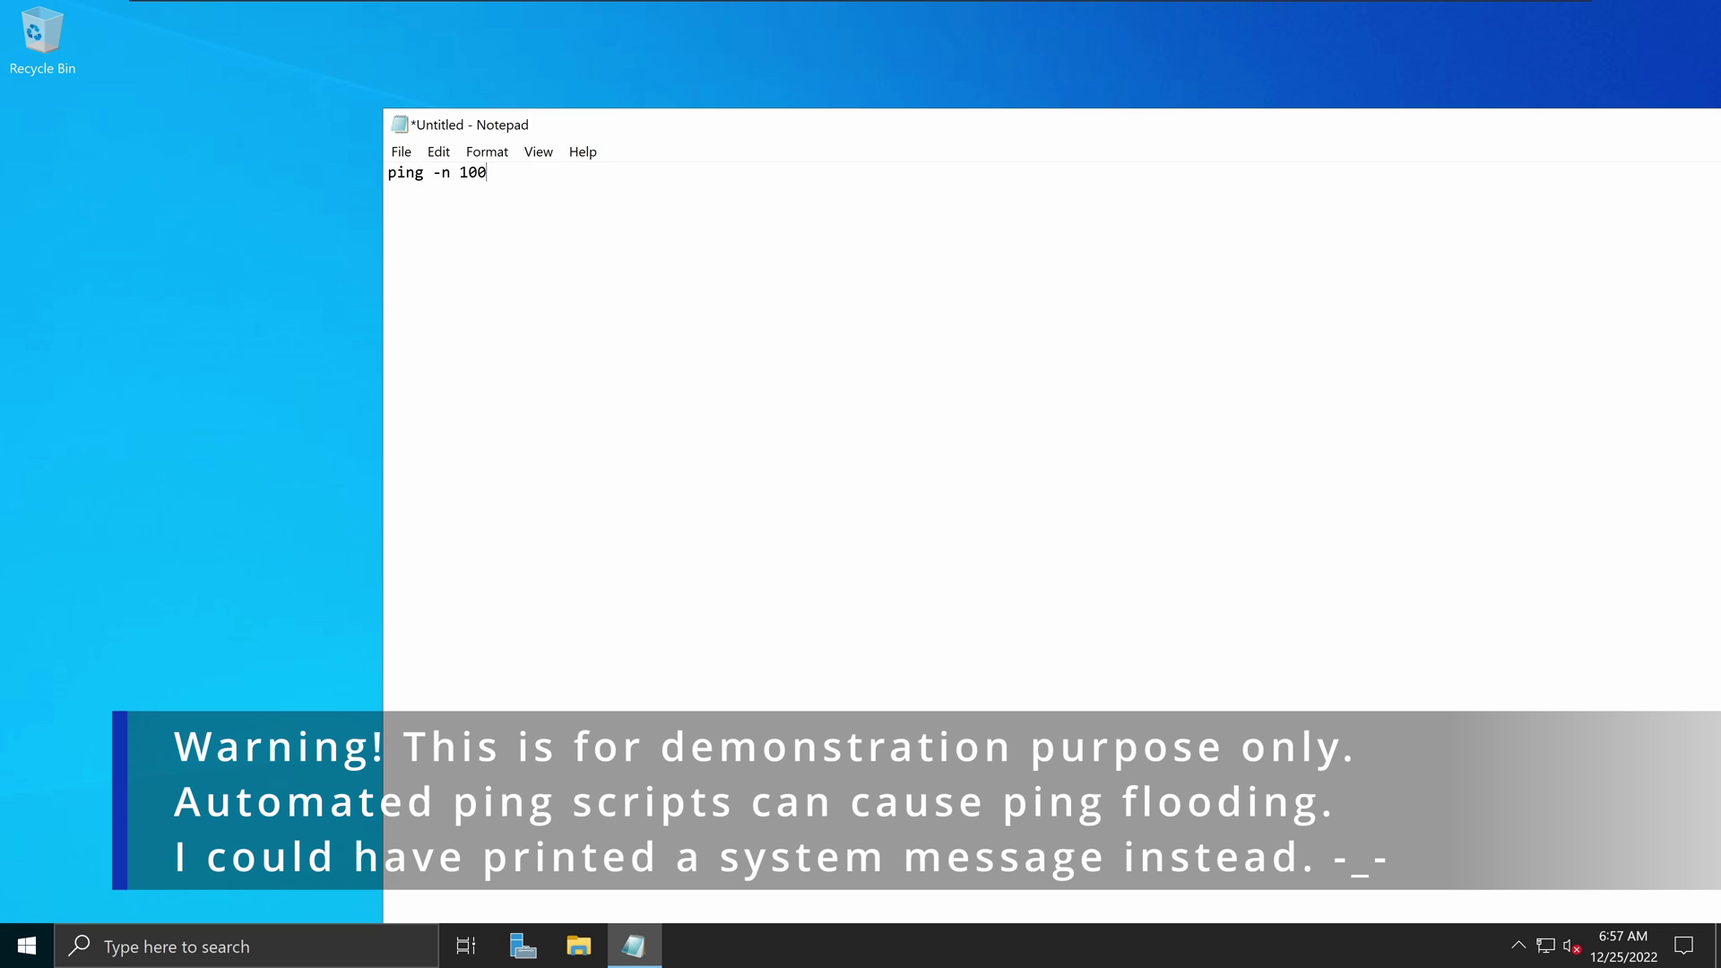
type(" sanuja.loca")
key("shift+Right")
key("shift+Right")
key("shift+Right")
key("shift+Right")
key("shift+Right")
key("shift+Right")
key("shift+Right")
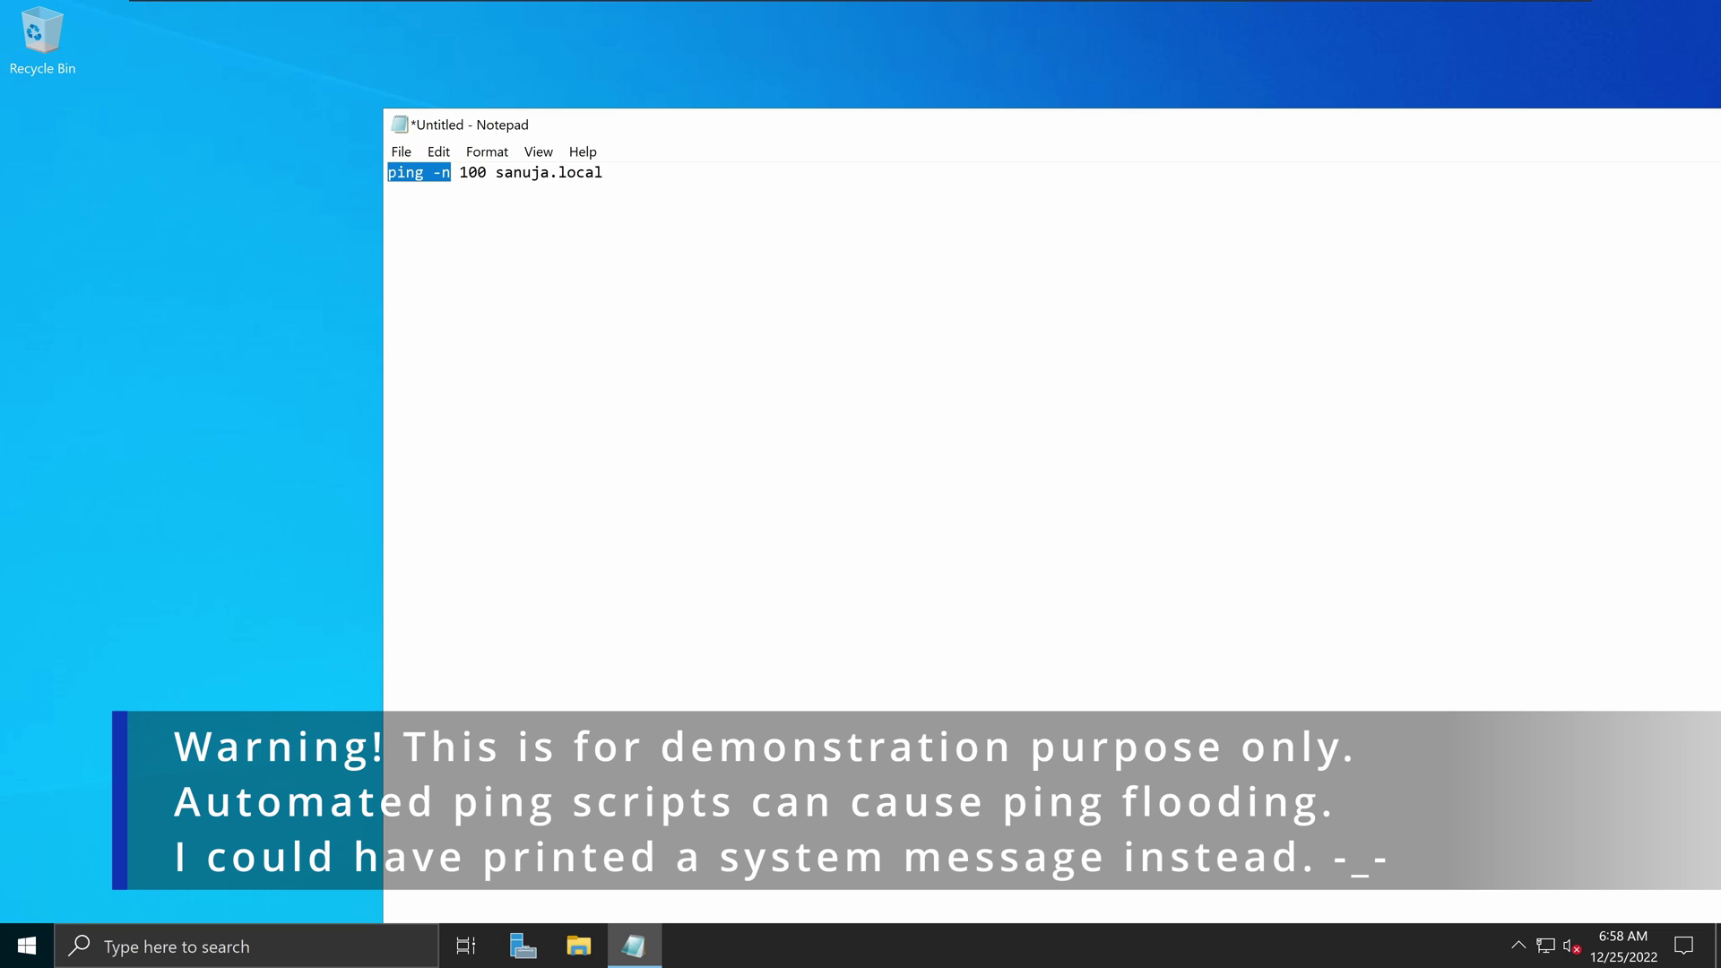
key("Right")
key("Right")
key("Right")
key("shift+Right")
key("shift+Right")
key("Right")
key("Right")
key("shift+Right")
key("shift+Right")
key("shift+Right")
key("shift+Right")
key("shift+Right")
key("shift+Right")
key("shift+Right")
key("shift+Right")
key("shift+Right")
key("shift+Right")
key("shift+Right")
key("shift+Right")
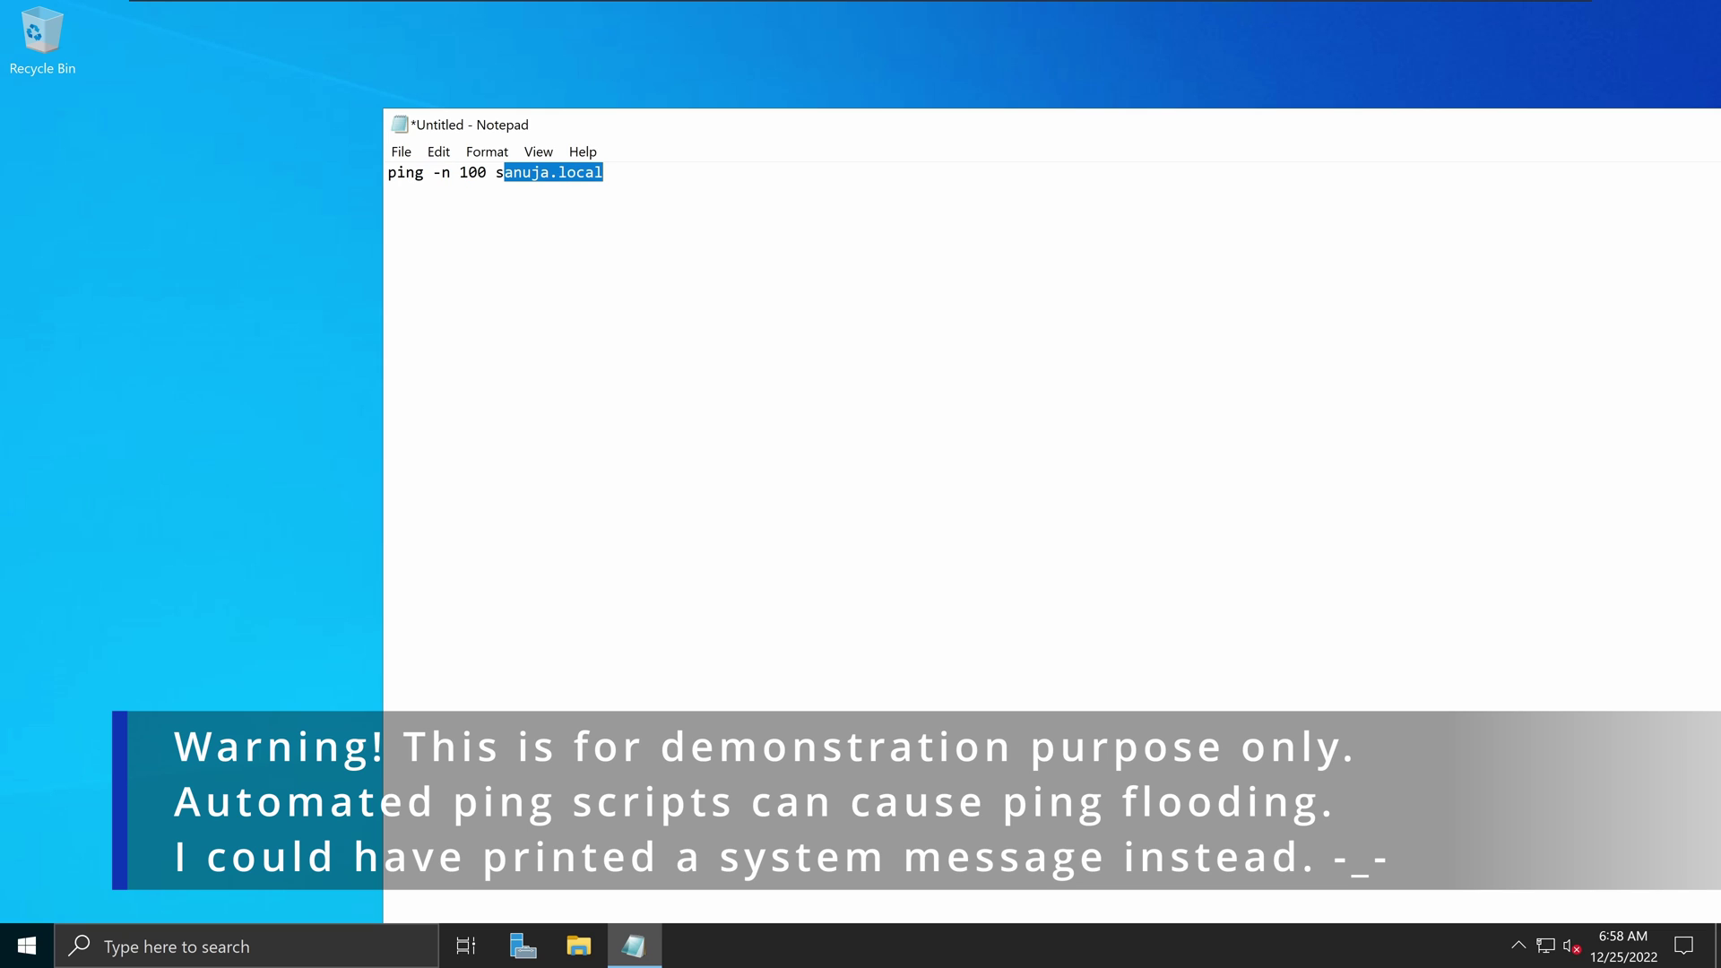
key("Right")
- Save As to the Desktop with name logon_script.ps1 and type All Files
left_click(408, 156)
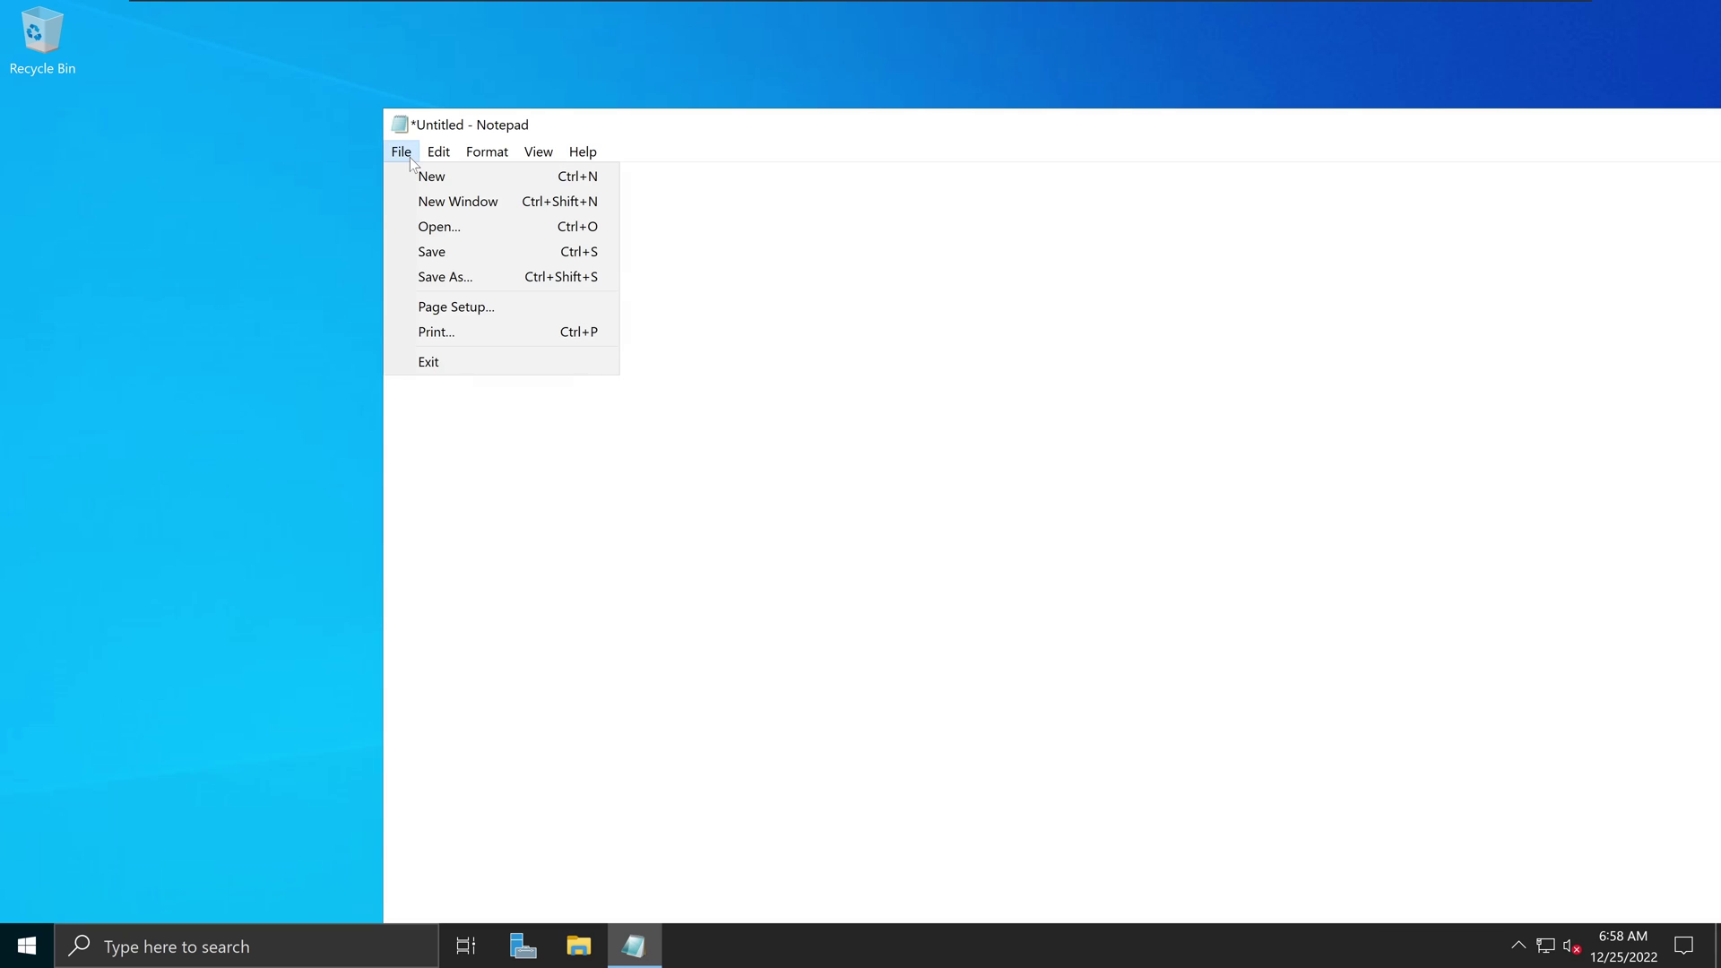
left_click(475, 276)
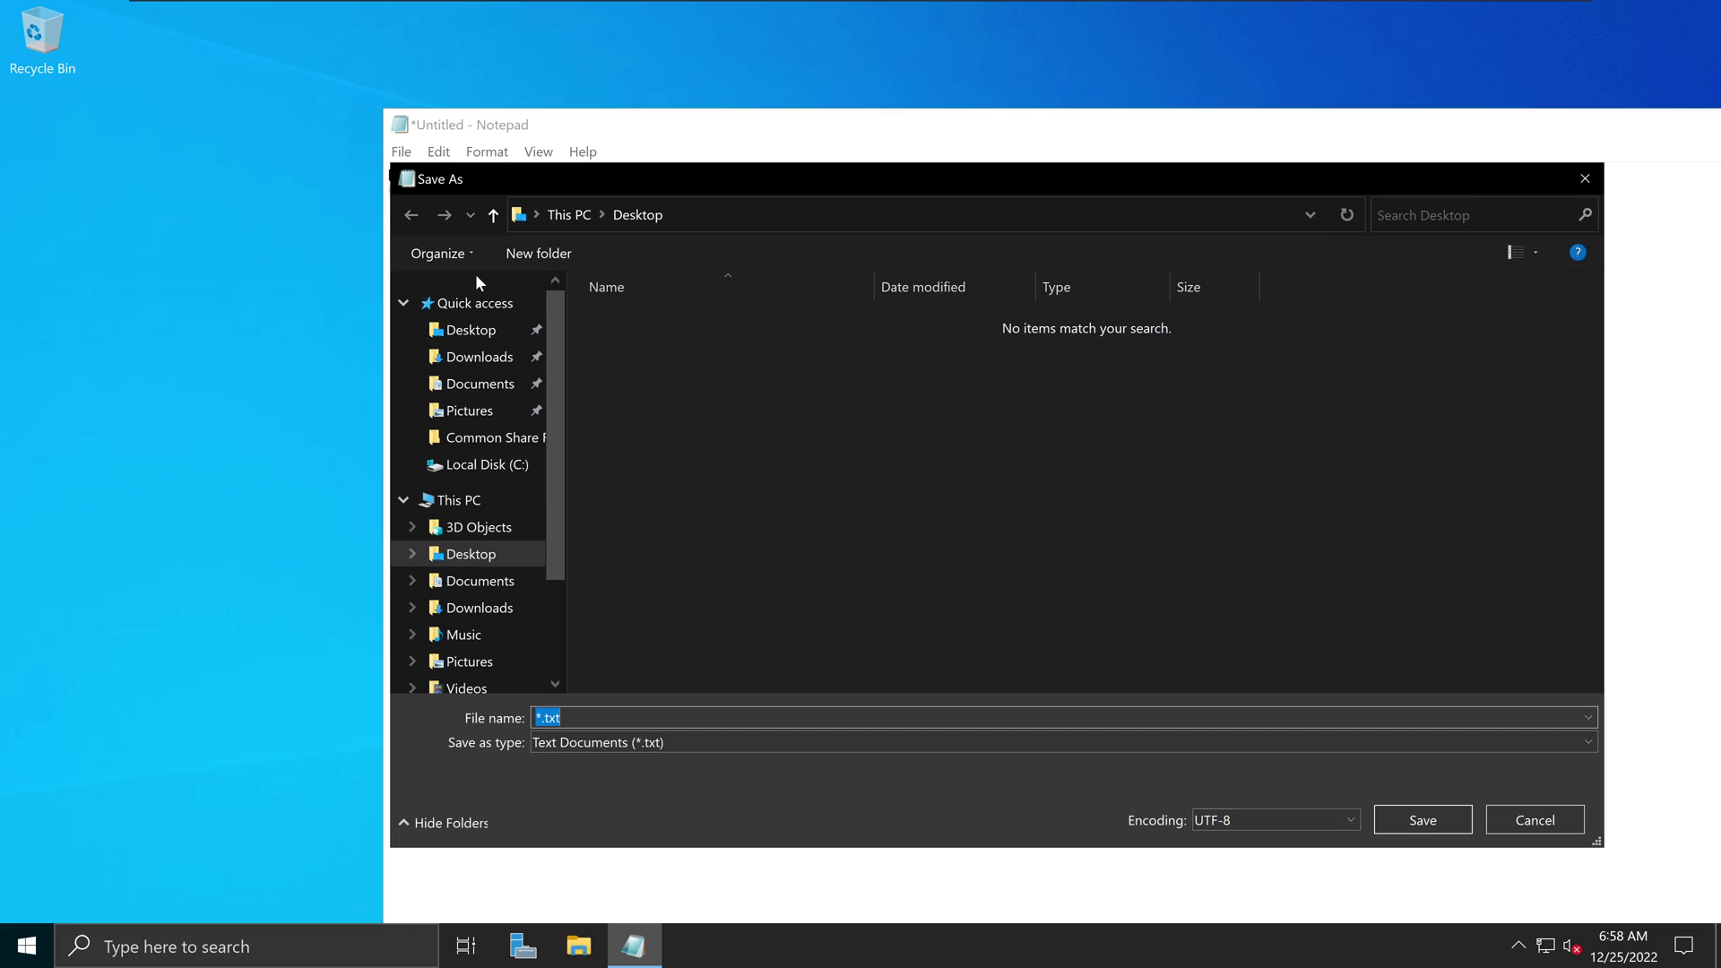
left_click(491, 556)
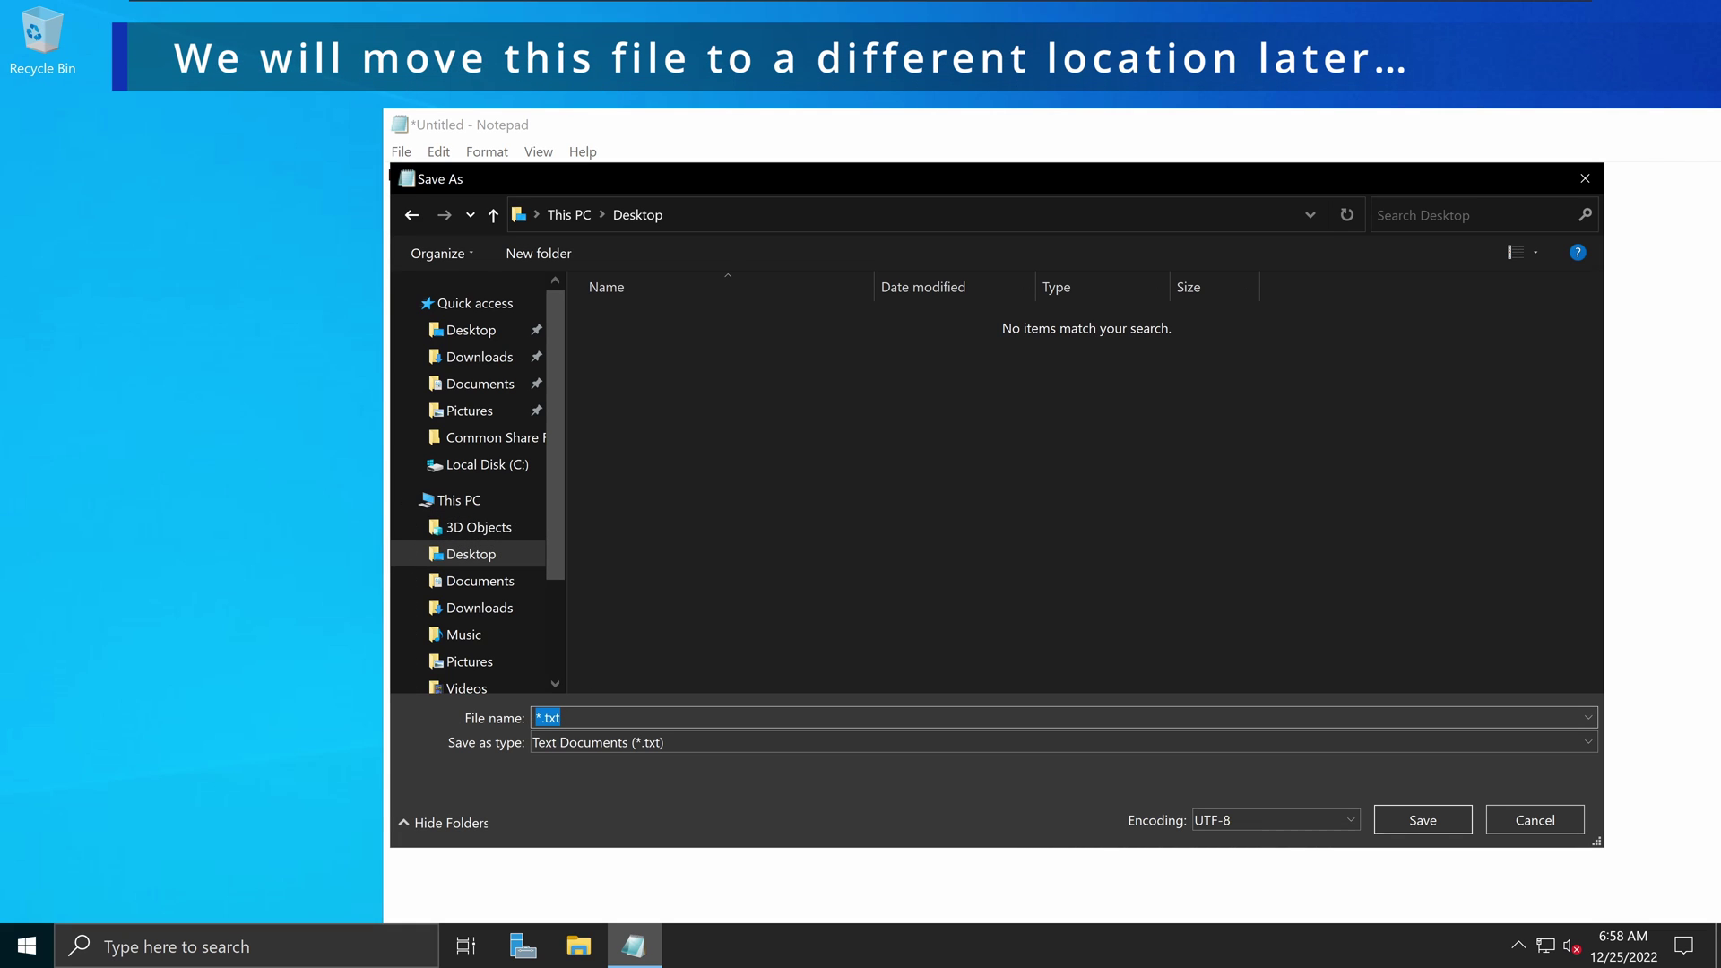
type("logon_script.ps1")
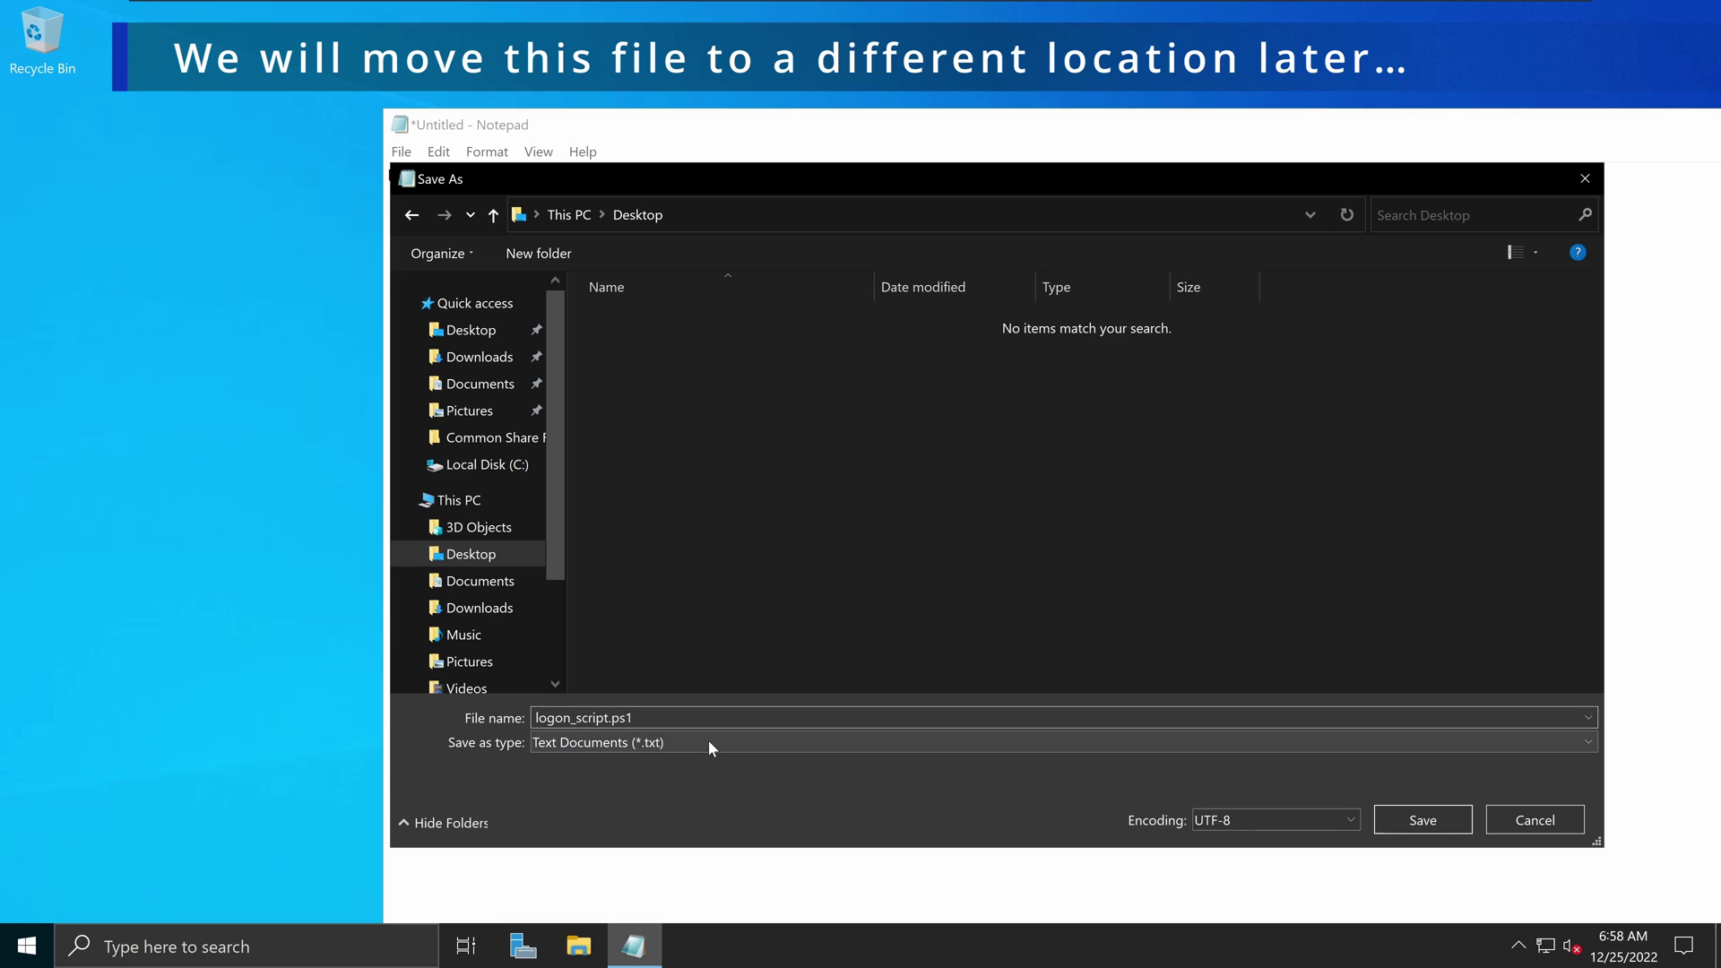
left_click(704, 740)
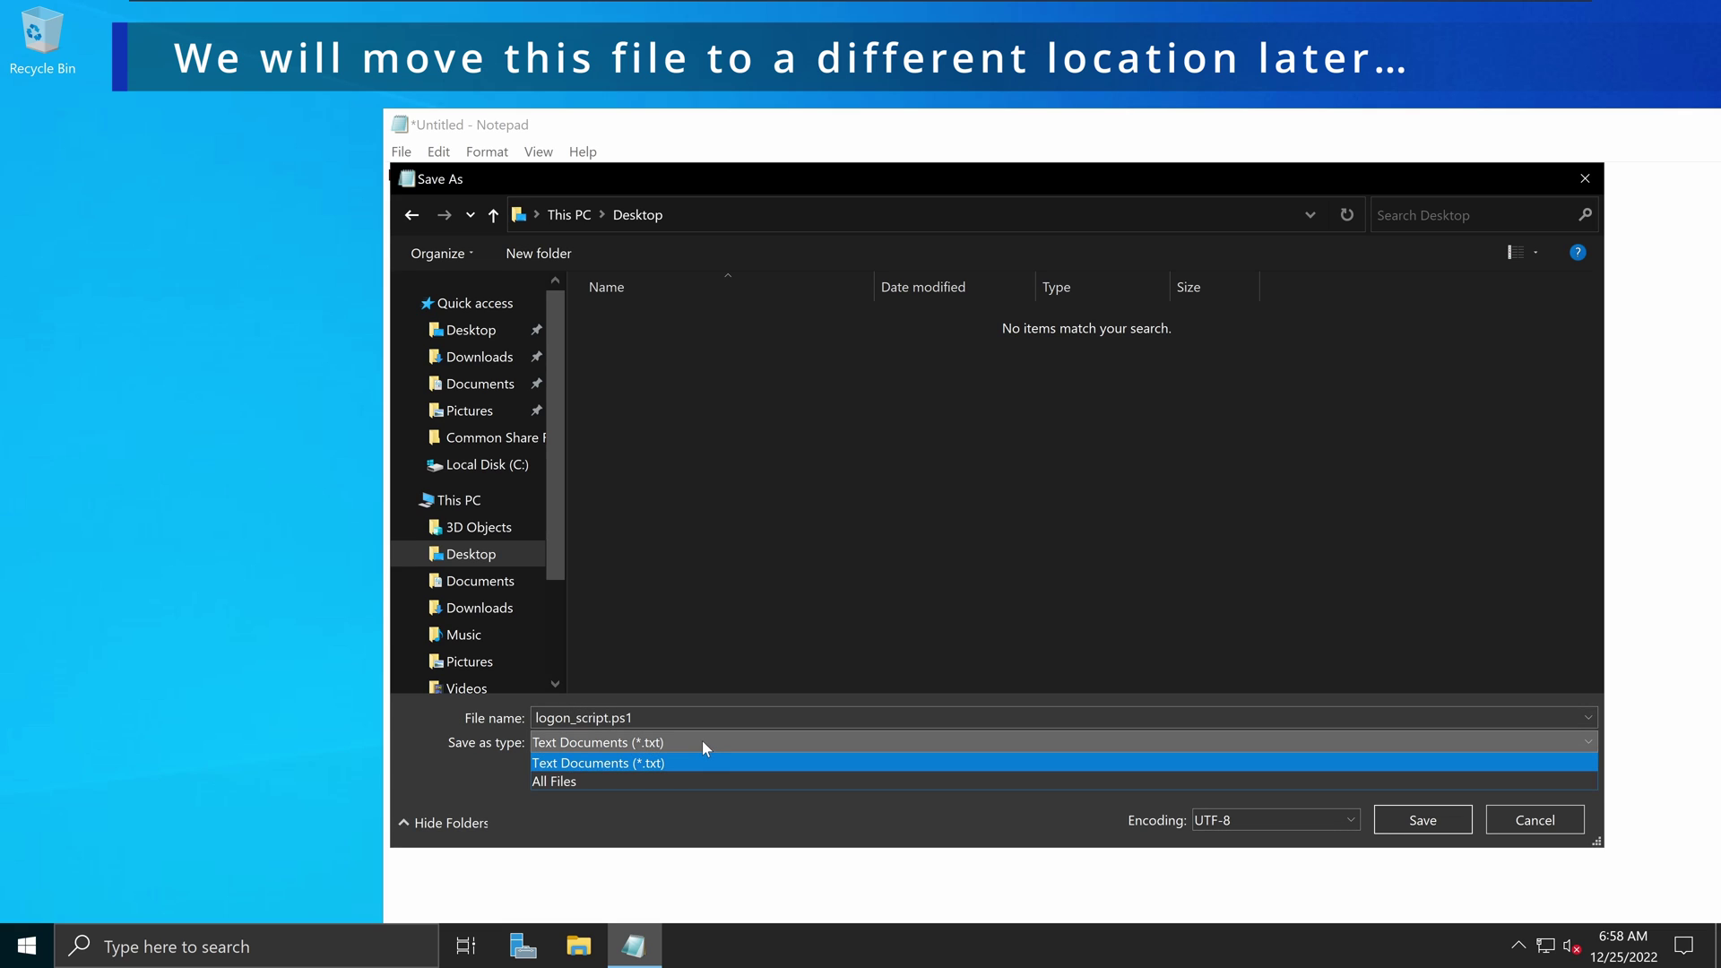
left_click(562, 782)
left_click(604, 745)
left_click(594, 783)
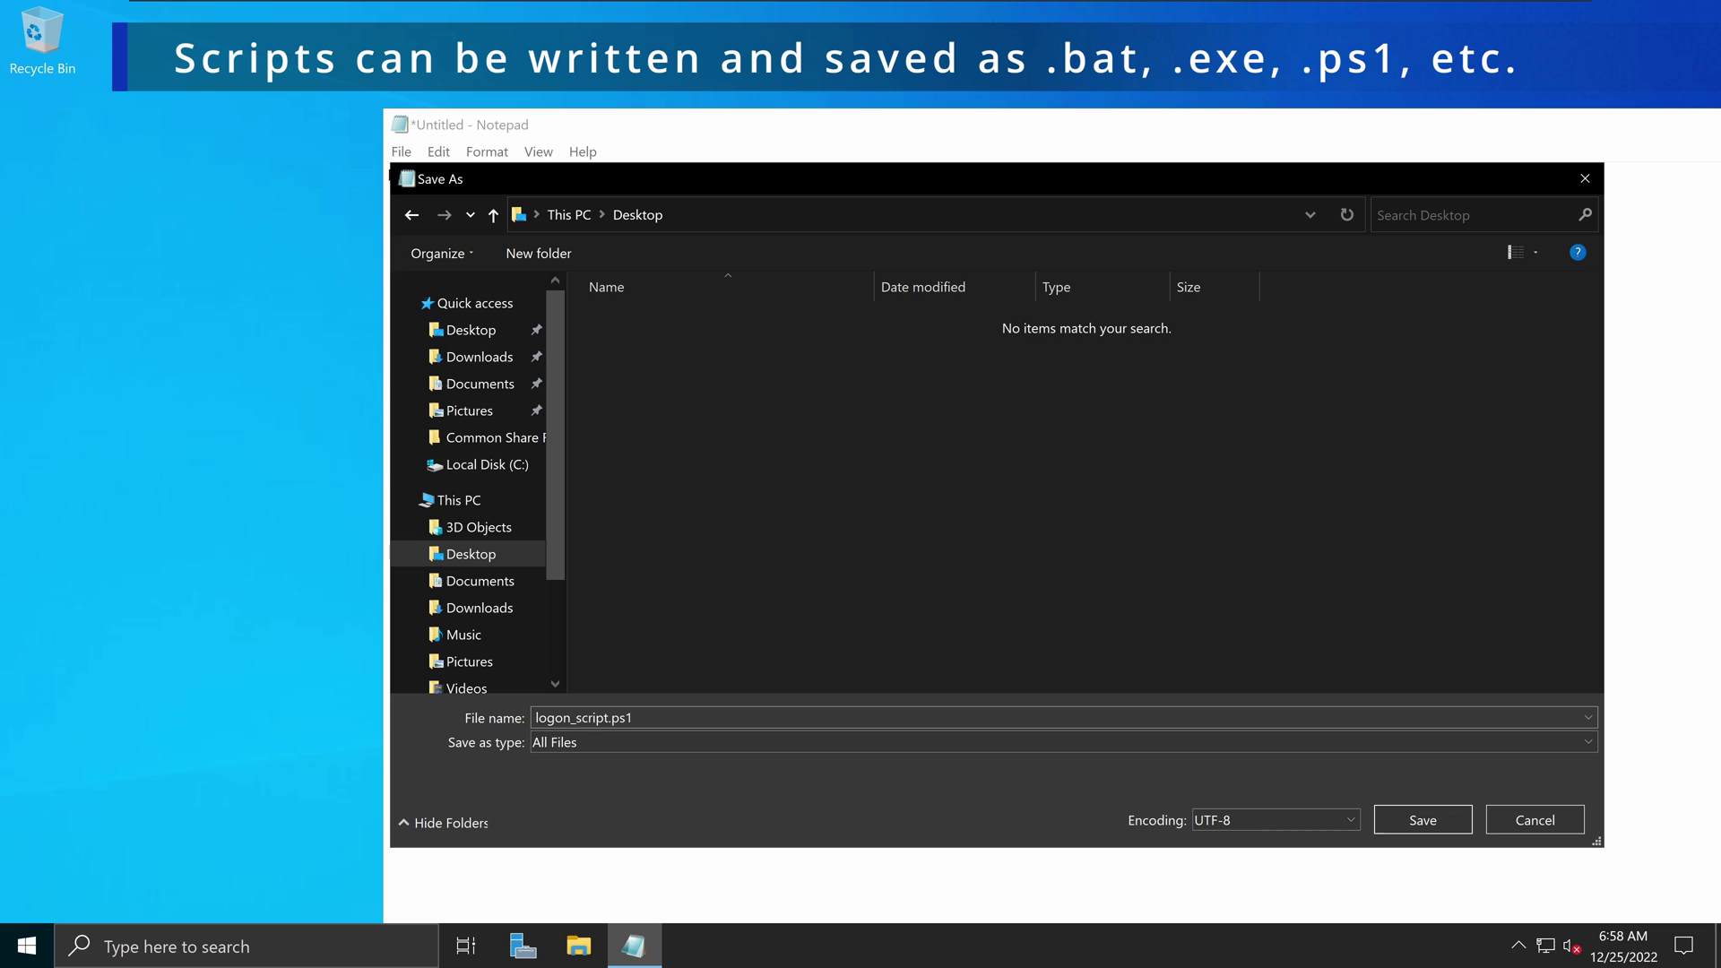
- Confirm the .ps1 extension, save the script, and close Notepad
key("Tab")
key("End")
key("shift+Left")
key("shift+Left")
key("shift+Left")
key("shift+Left")
key("shift+Left")
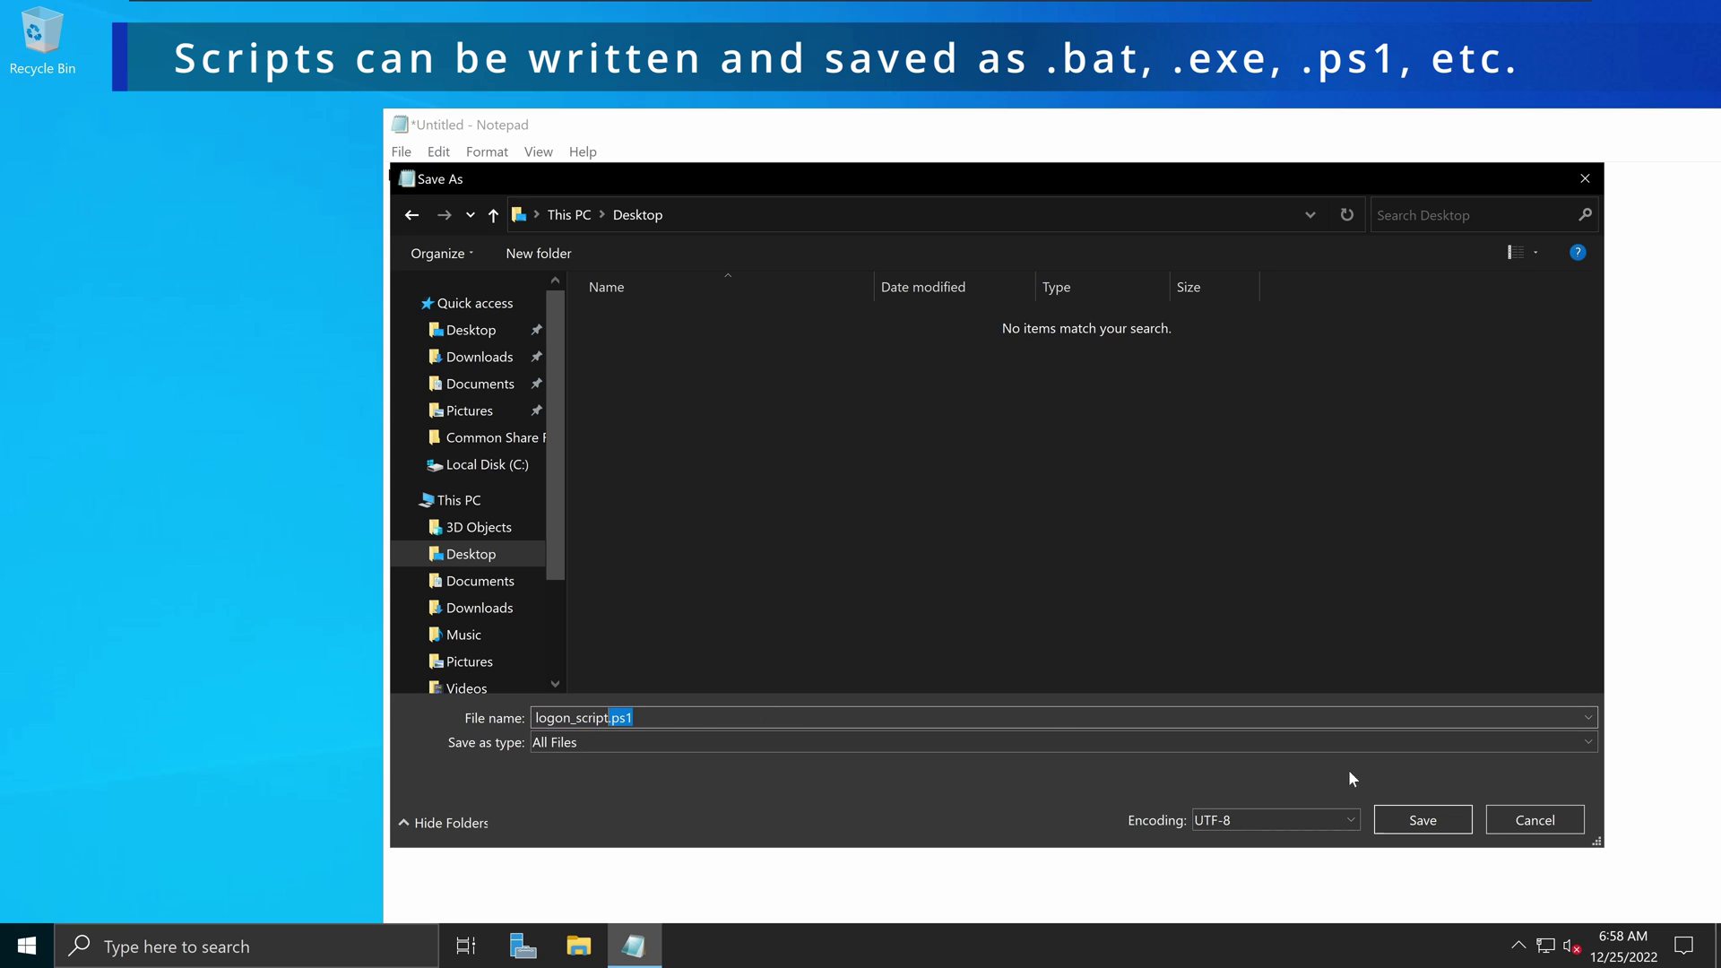
left_click(1439, 823)
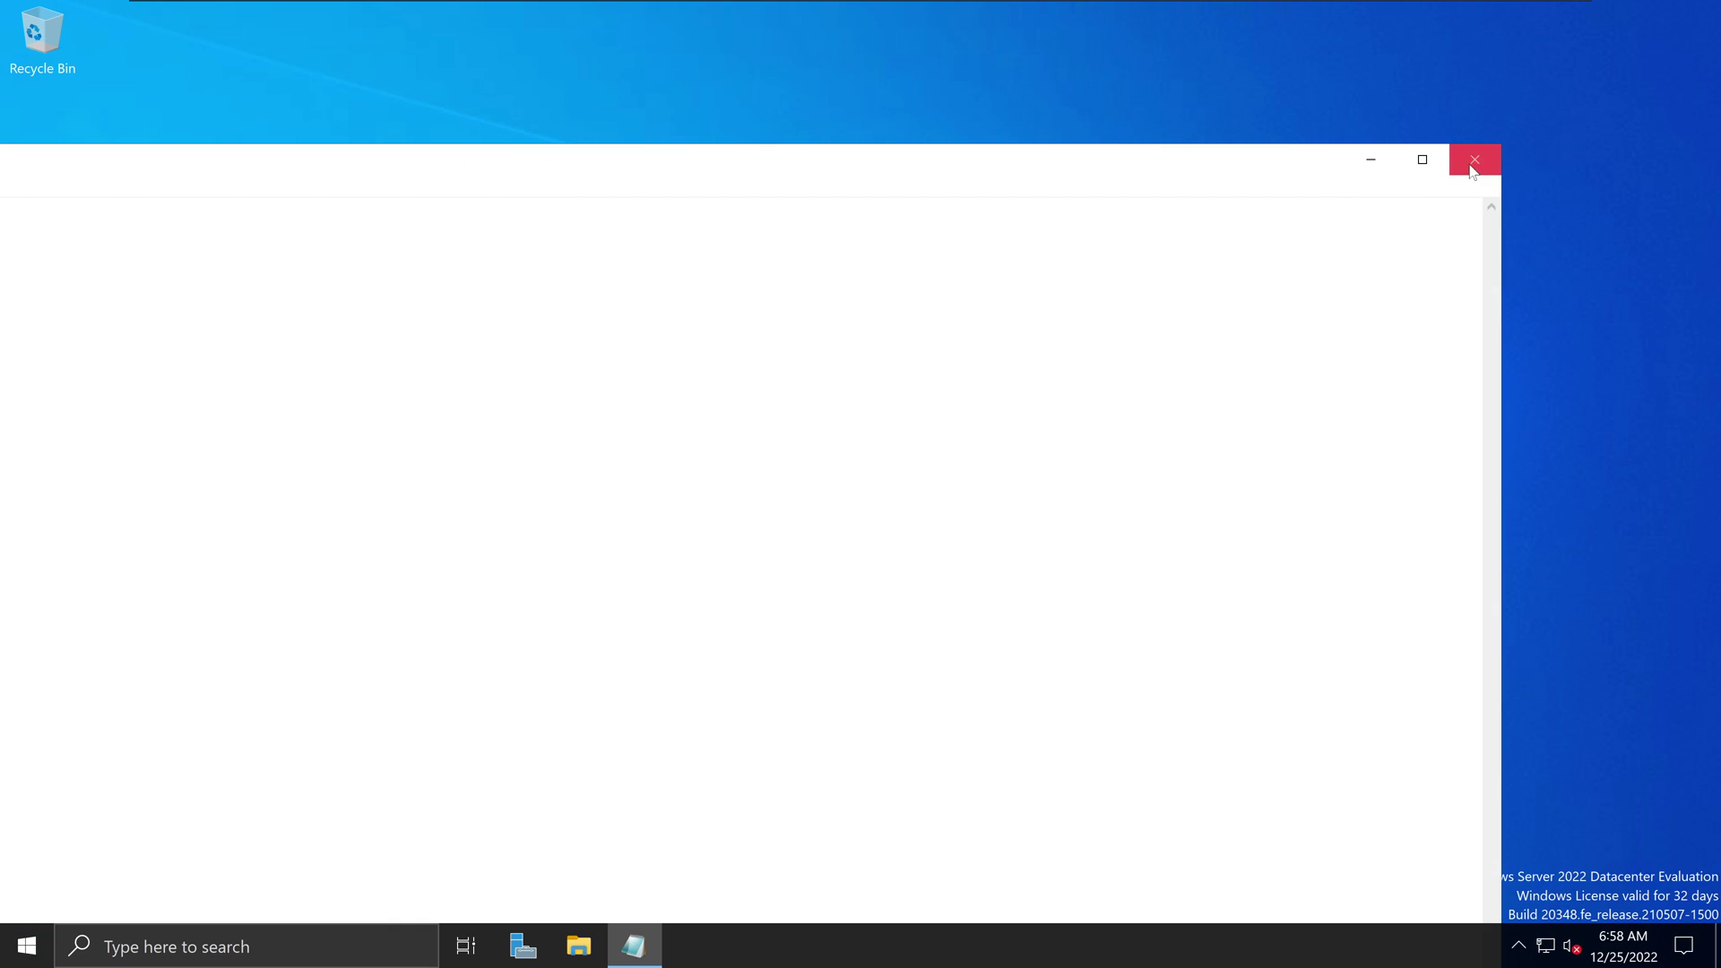
left_click(1475, 158)
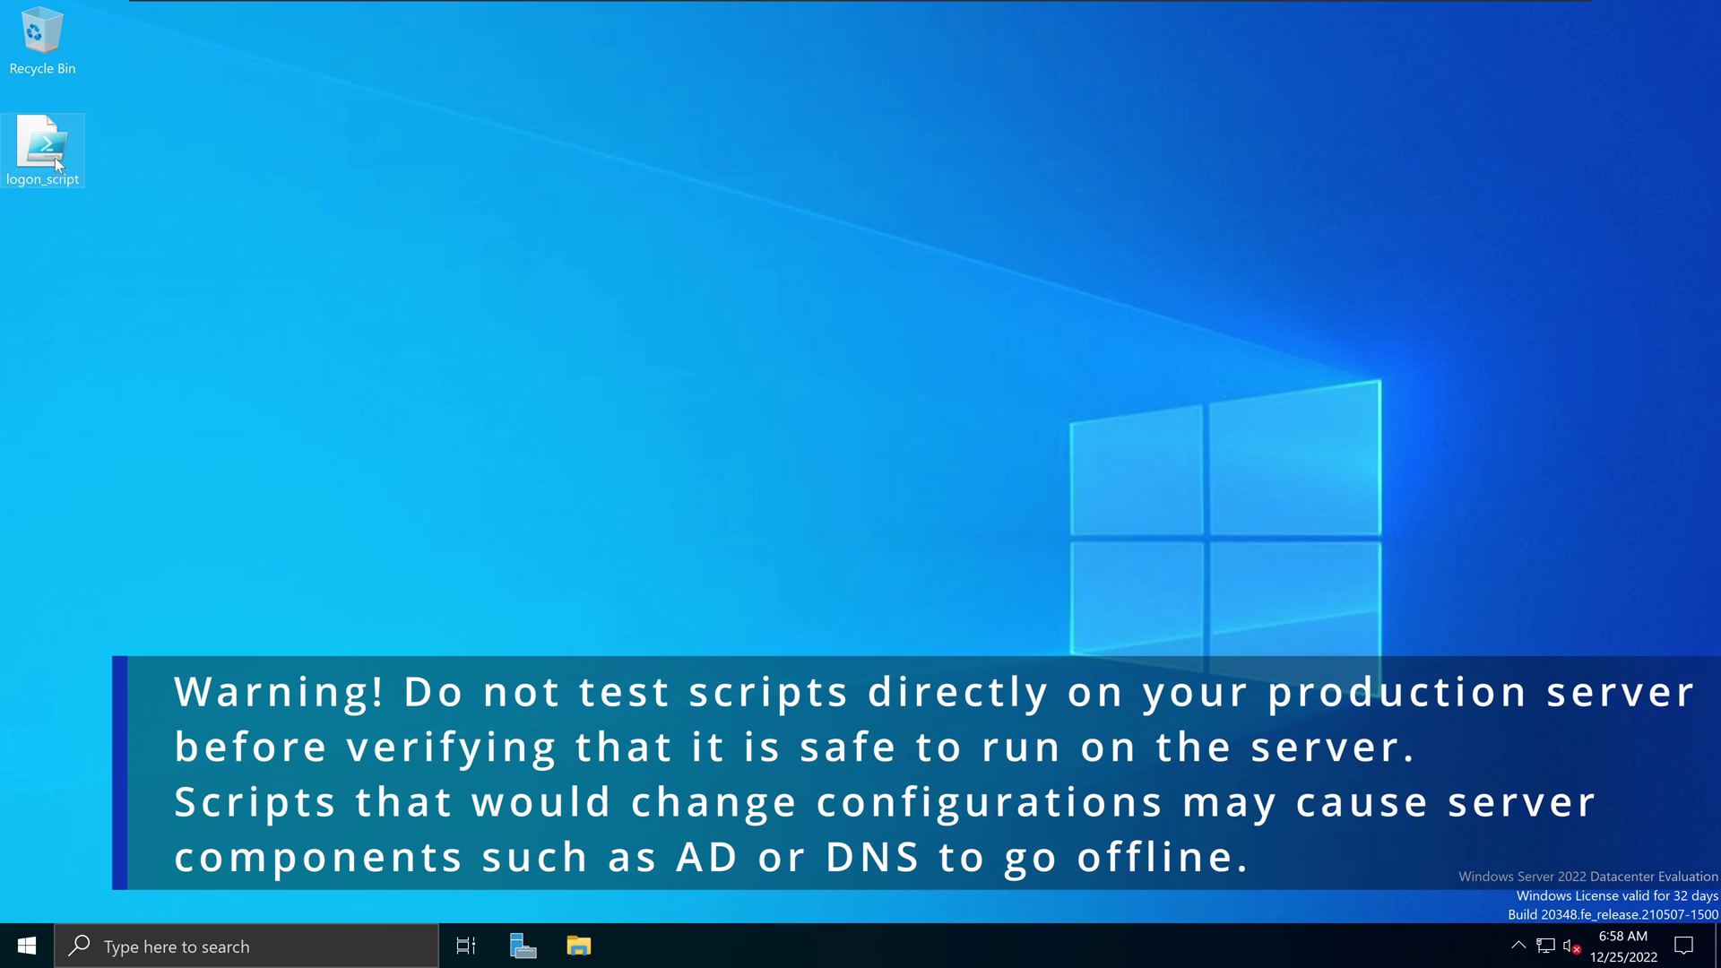
- Run logon_script.ps1 with PowerShell, check replies from 192.168.1.3, and close the window
right_click(44, 147)
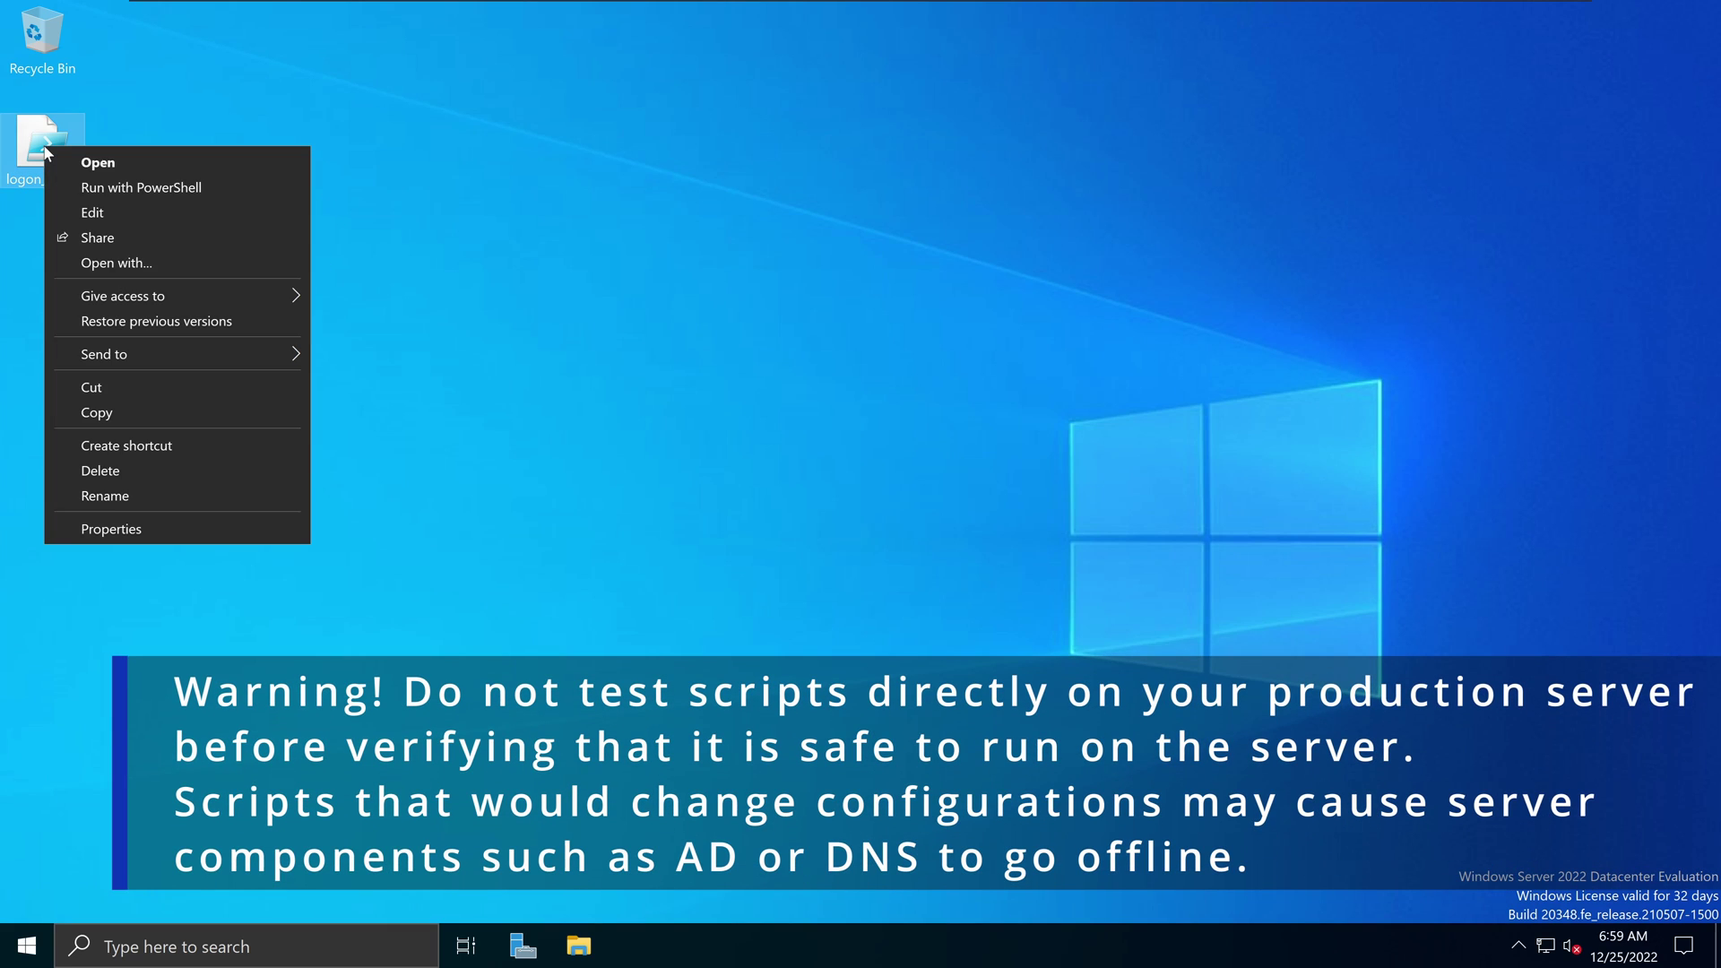
left_click(172, 186)
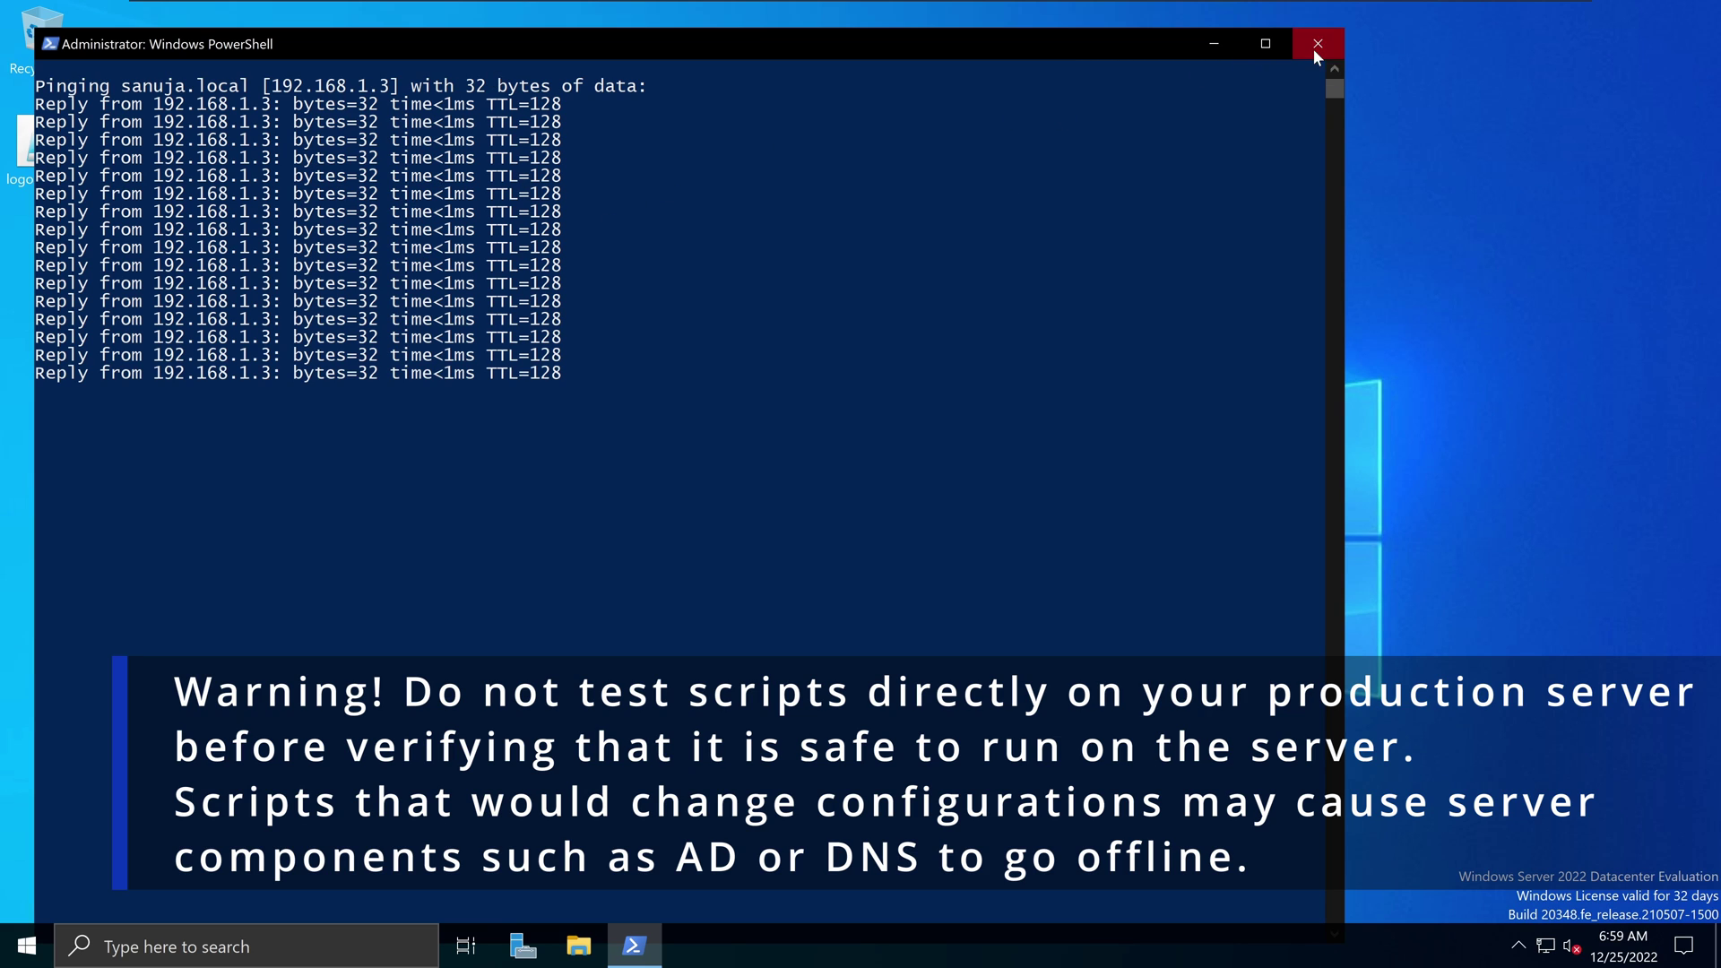
left_click(1316, 47)
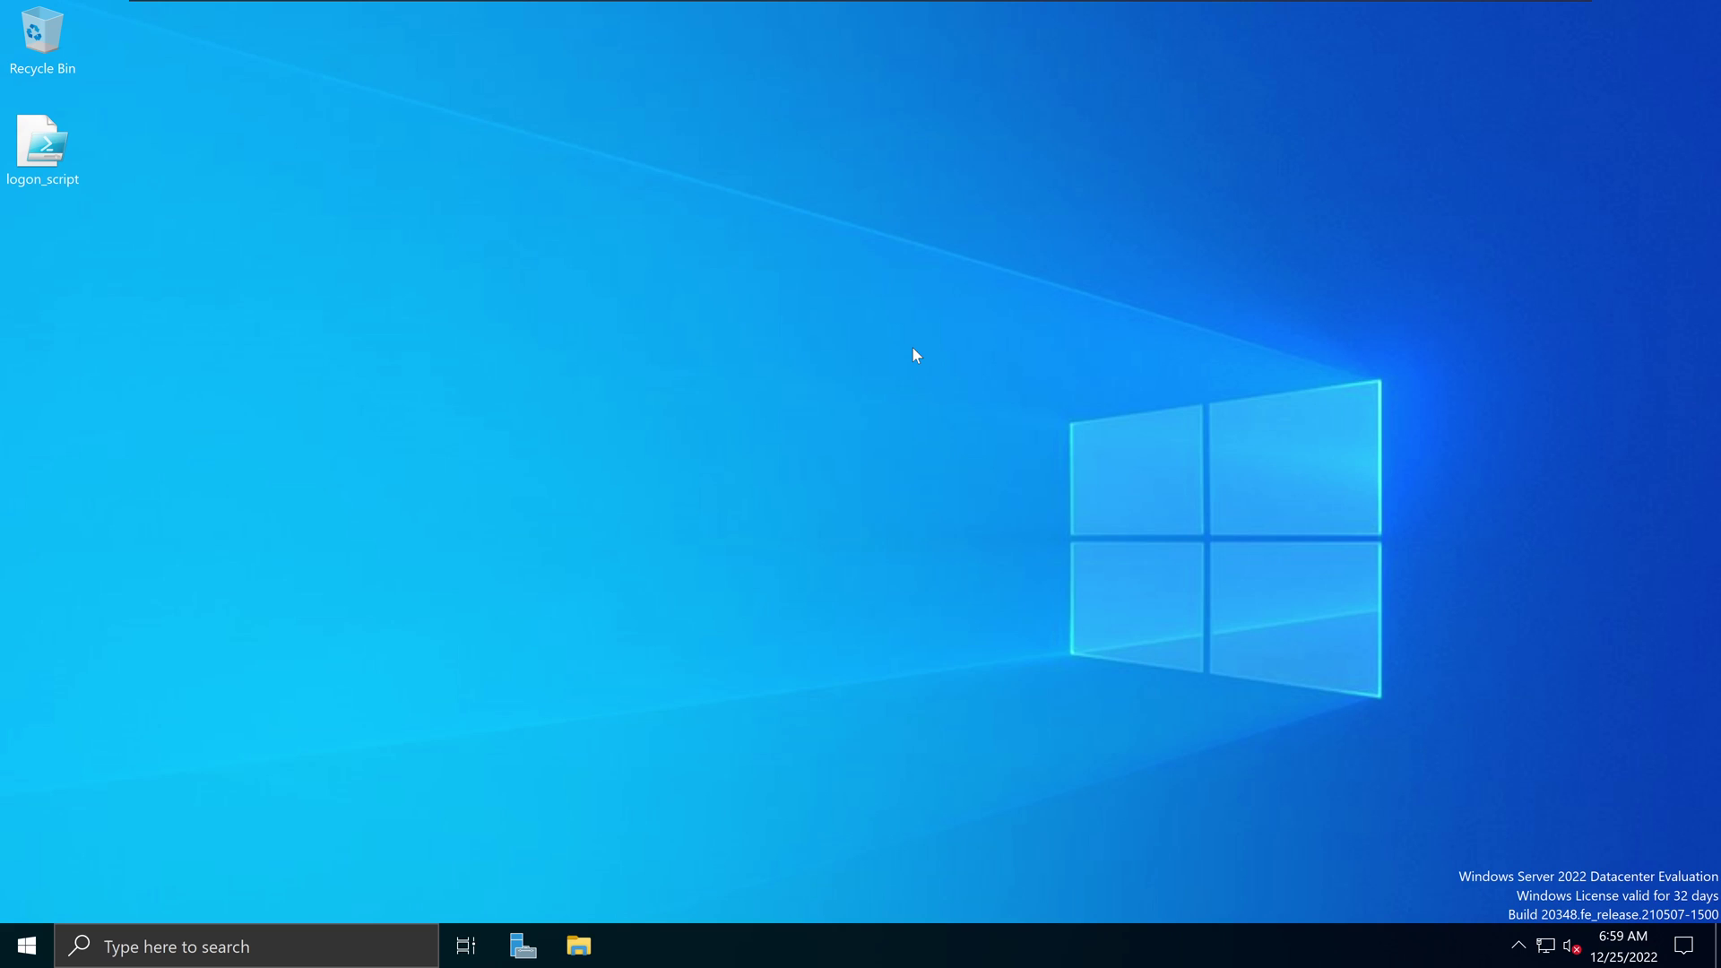
- Launch Group Policy Management from the Server Manager Tools menu
left_click(530, 951)
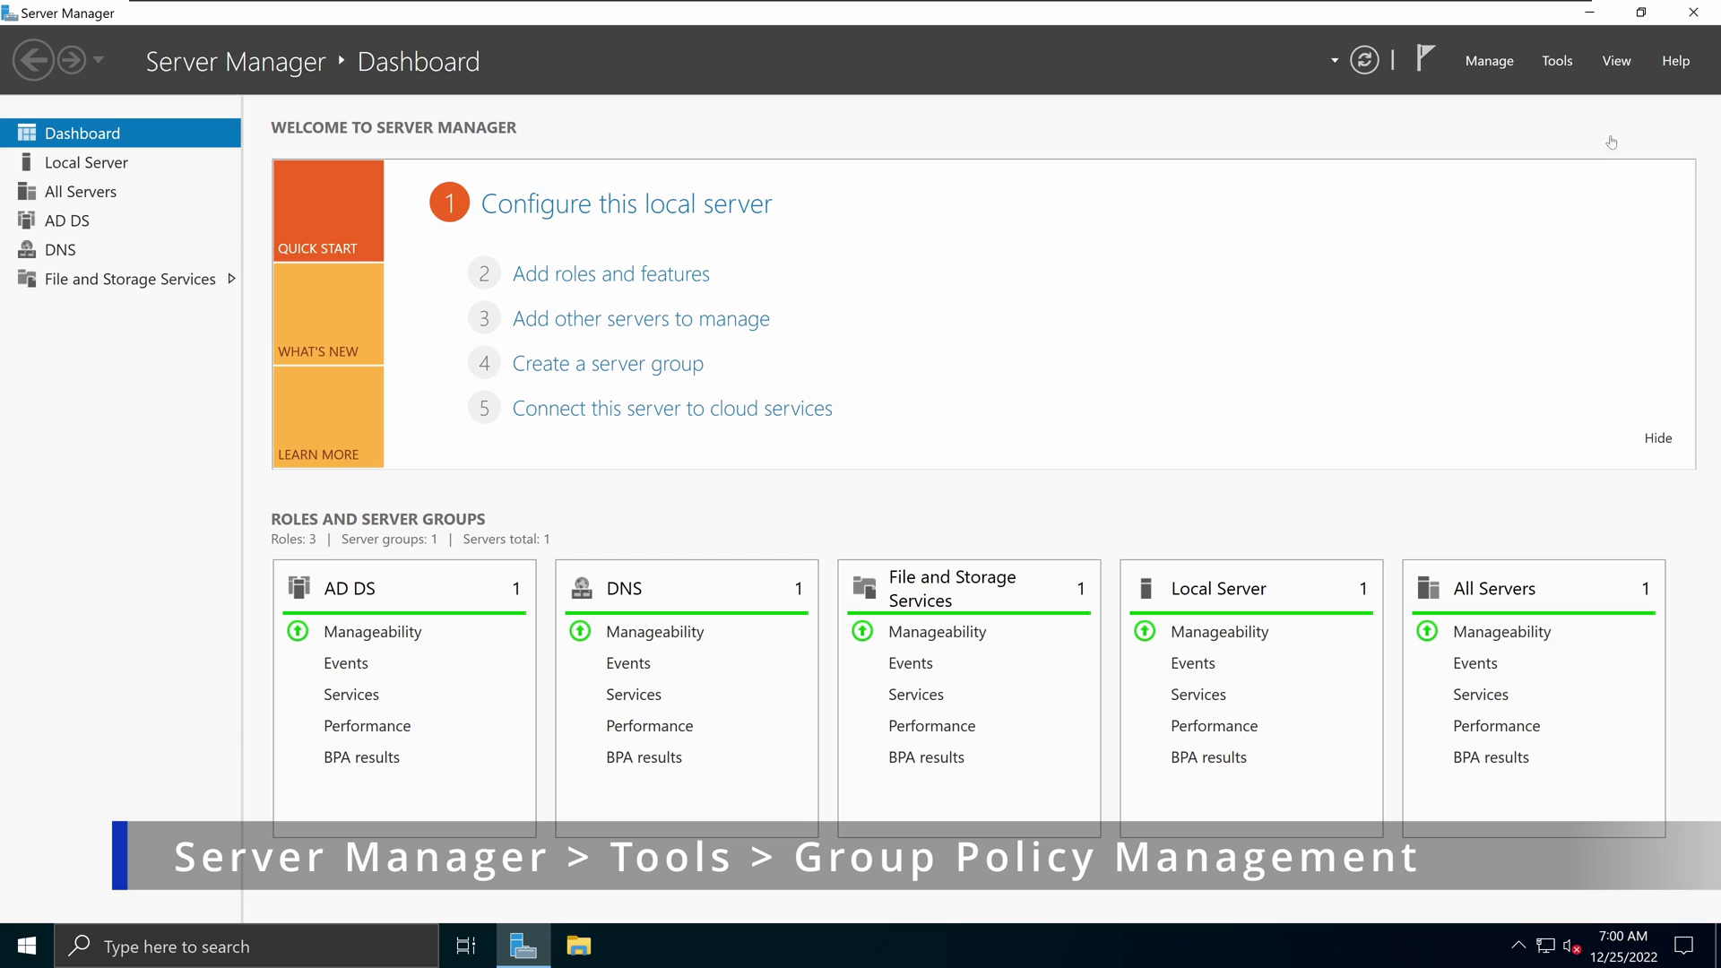
left_click(1559, 62)
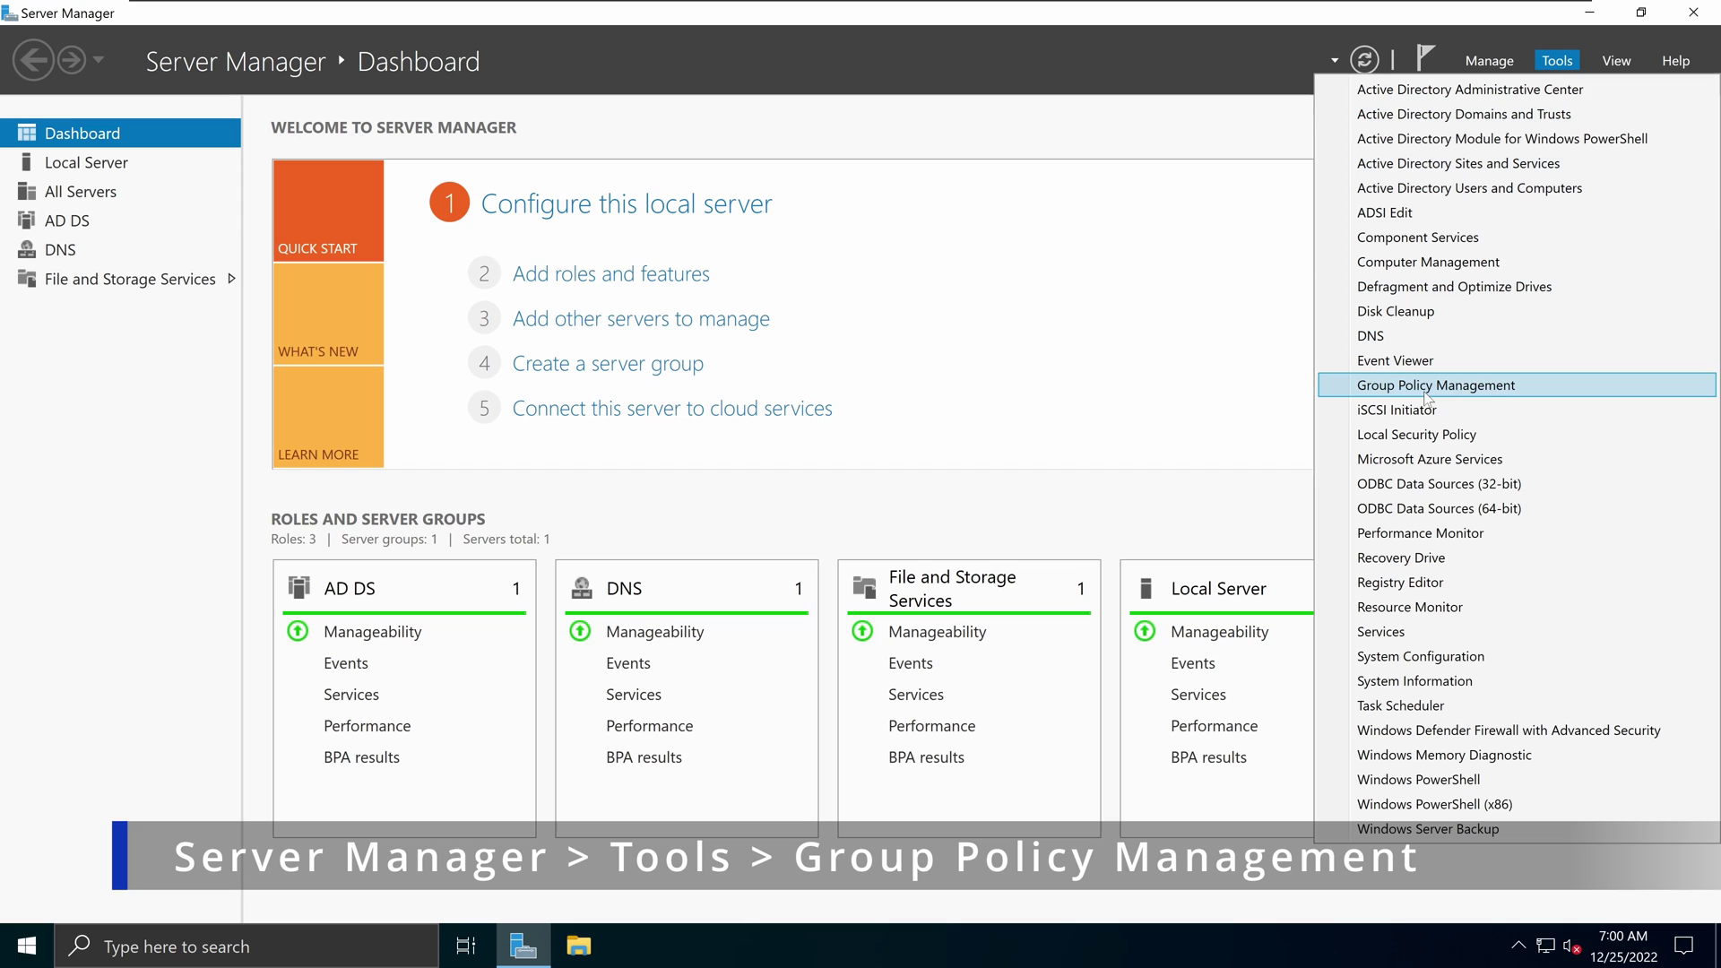
left_click(1484, 387)
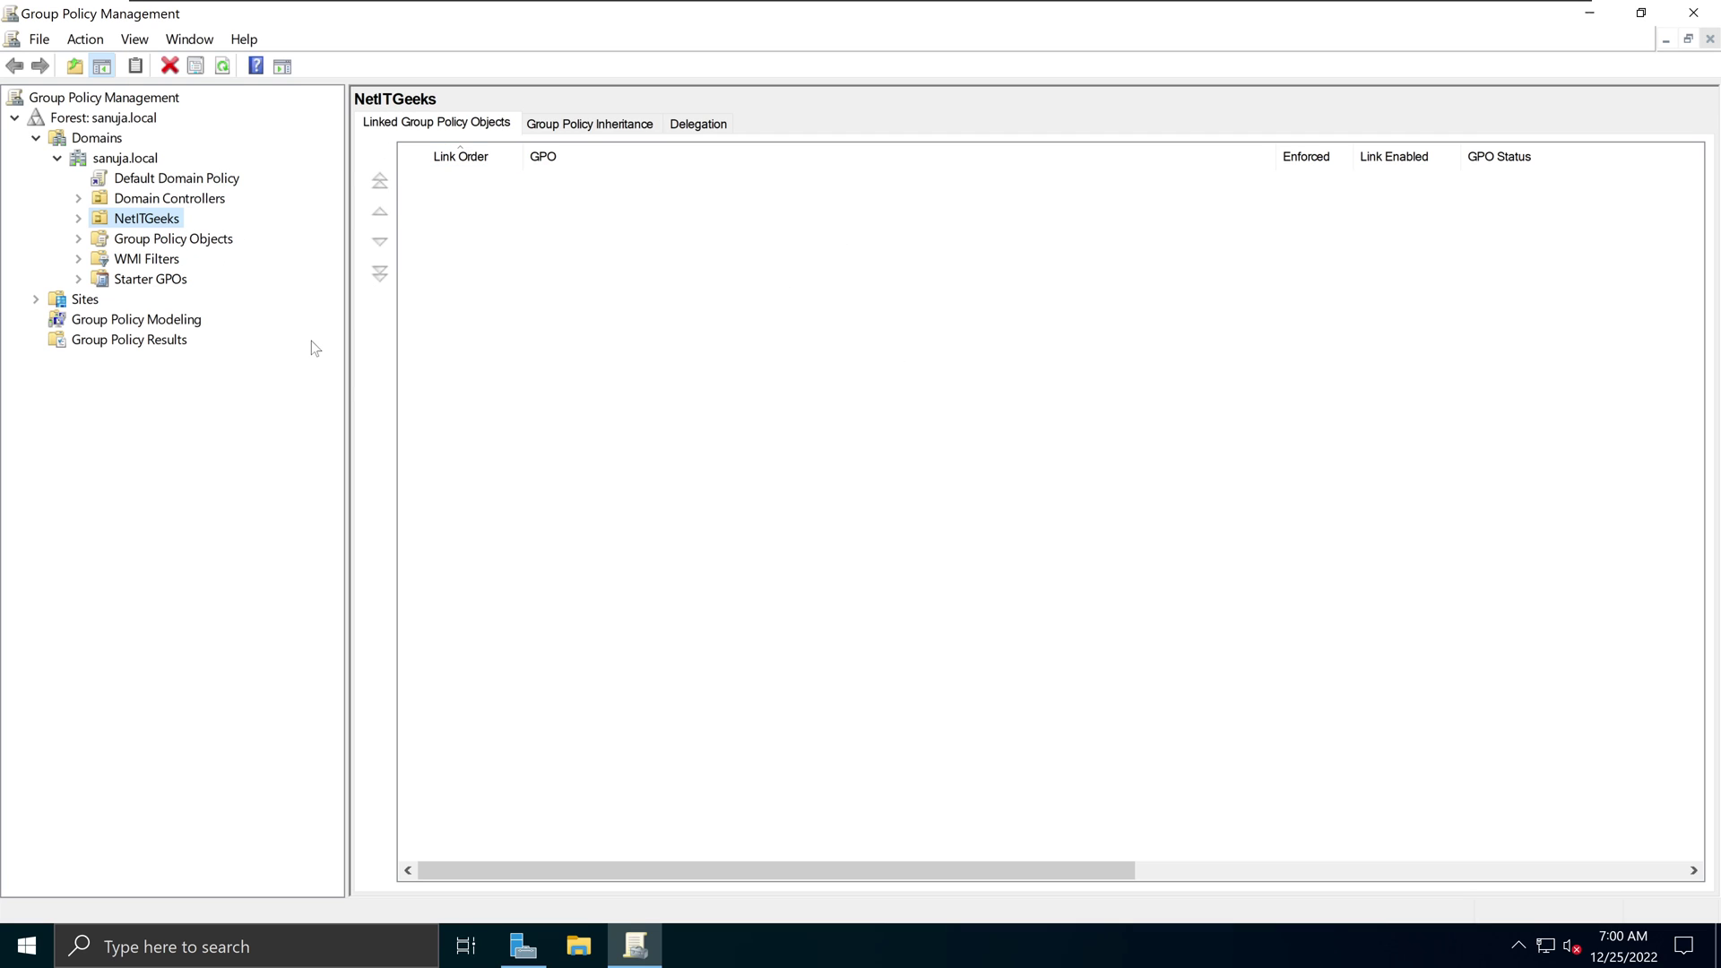
- Expand NetITGeeks, view the HR OU's linked policies, and return to NetITGeeks
left_click(78, 219)
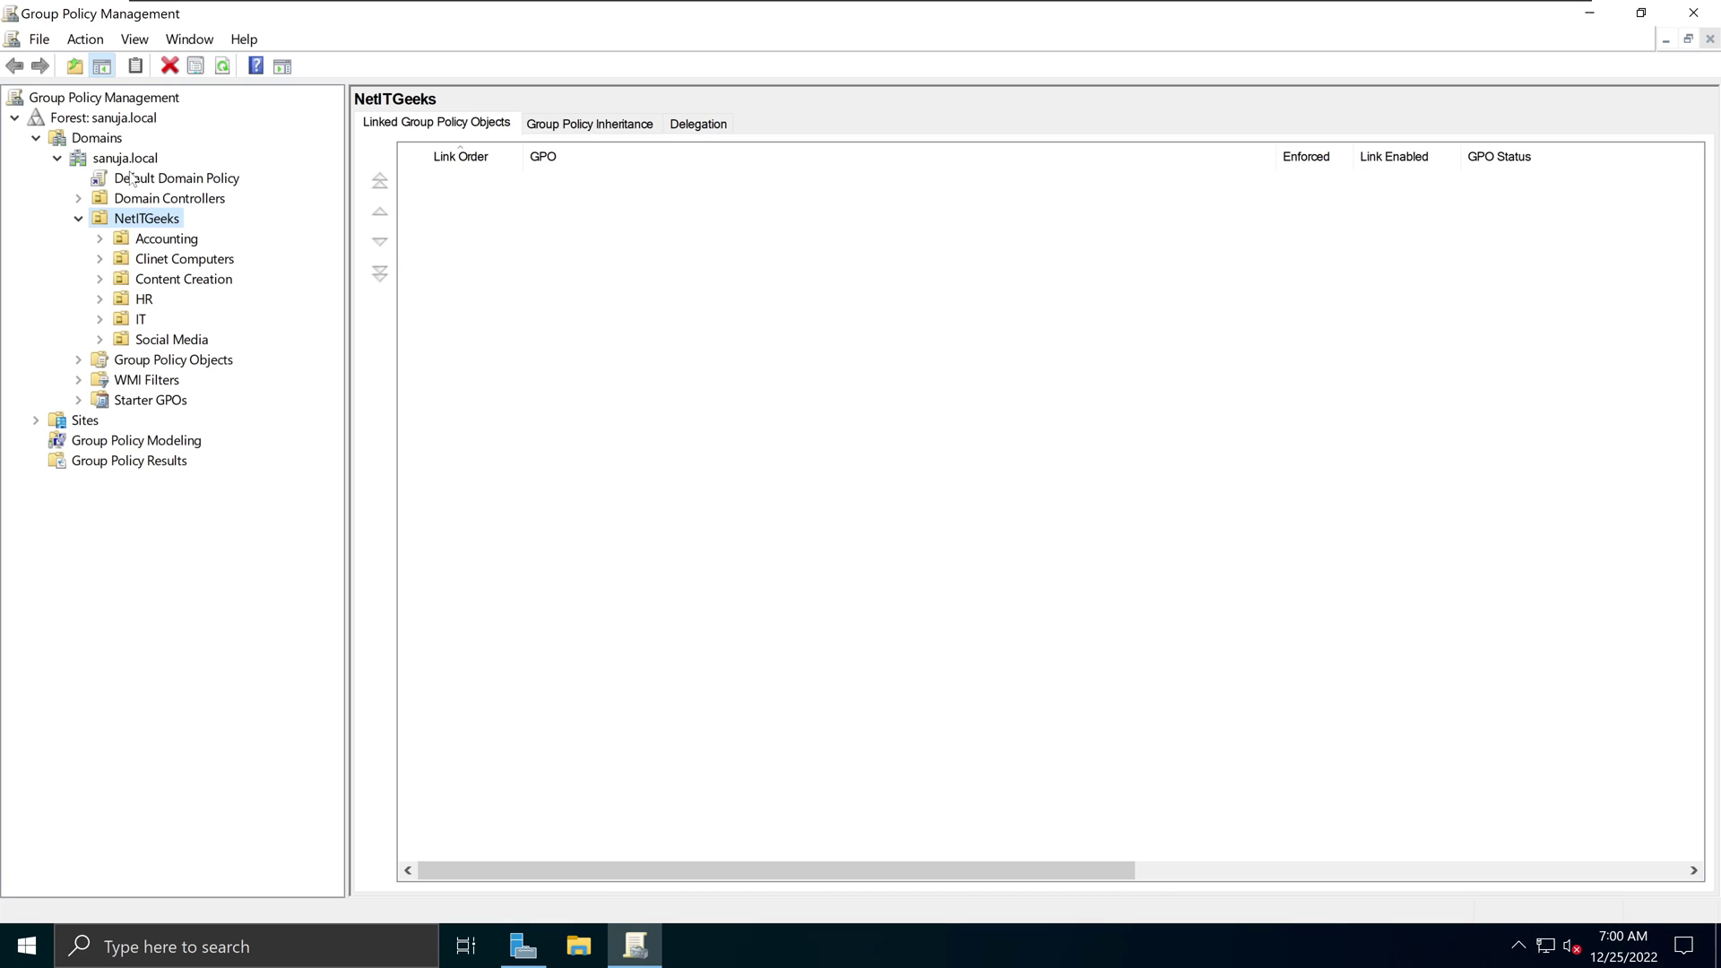
left_click(139, 297)
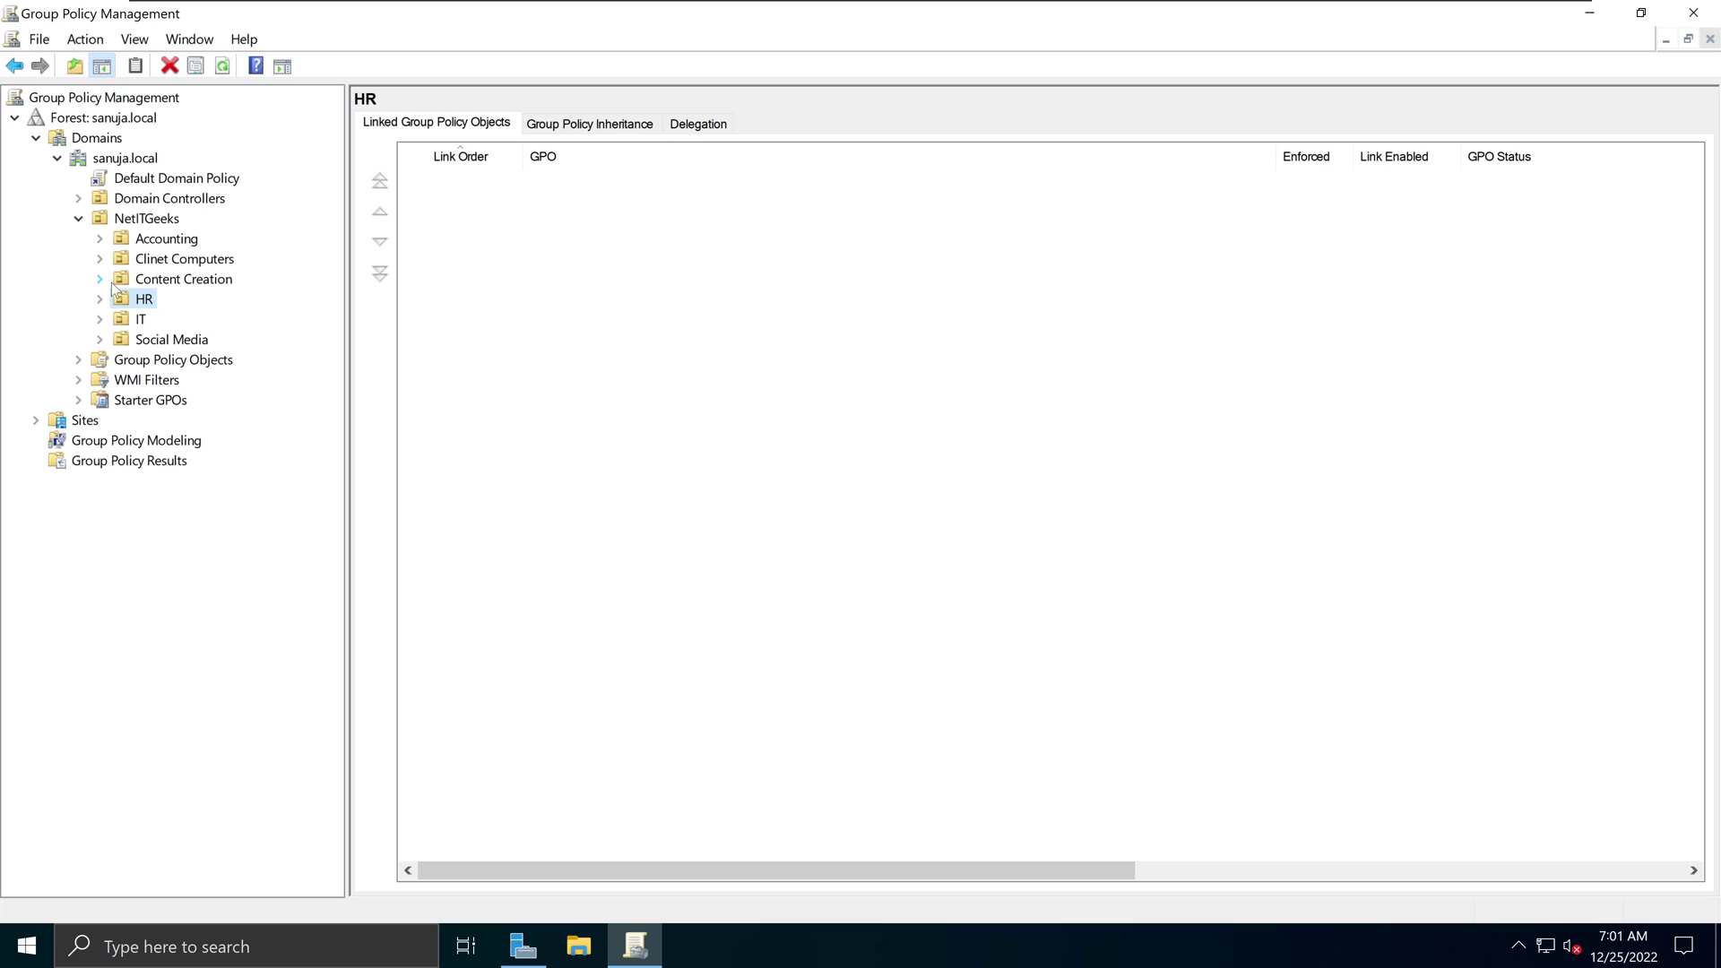
left_click(154, 219)
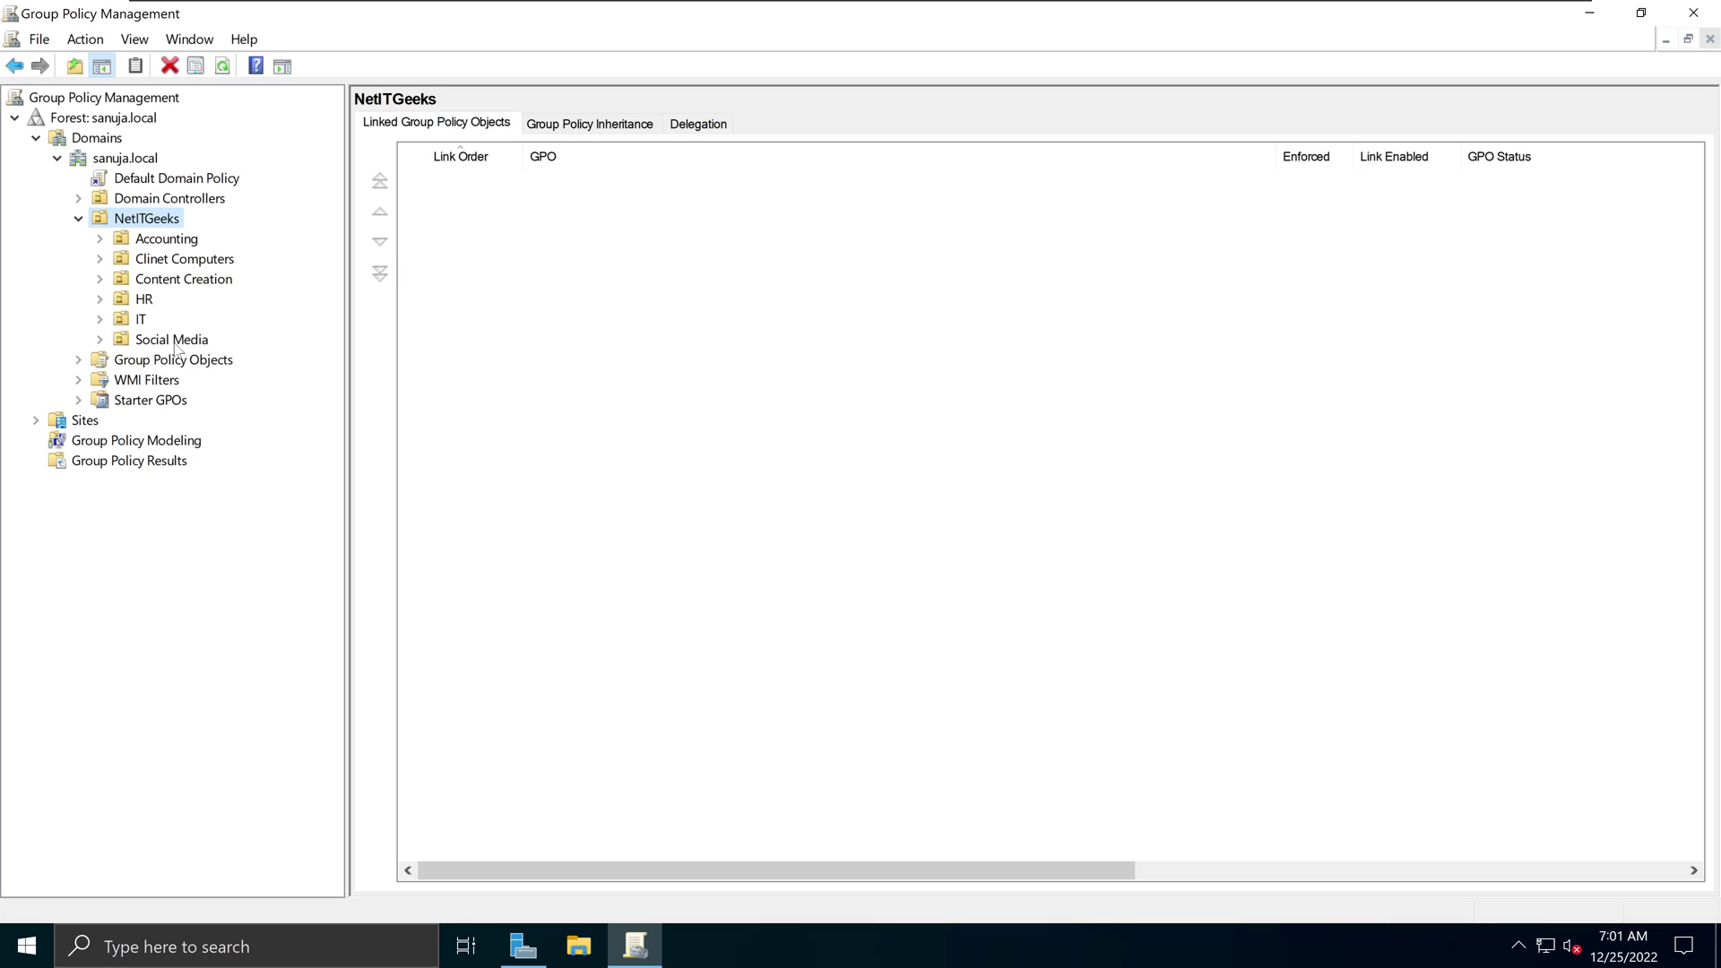
key("Tab")
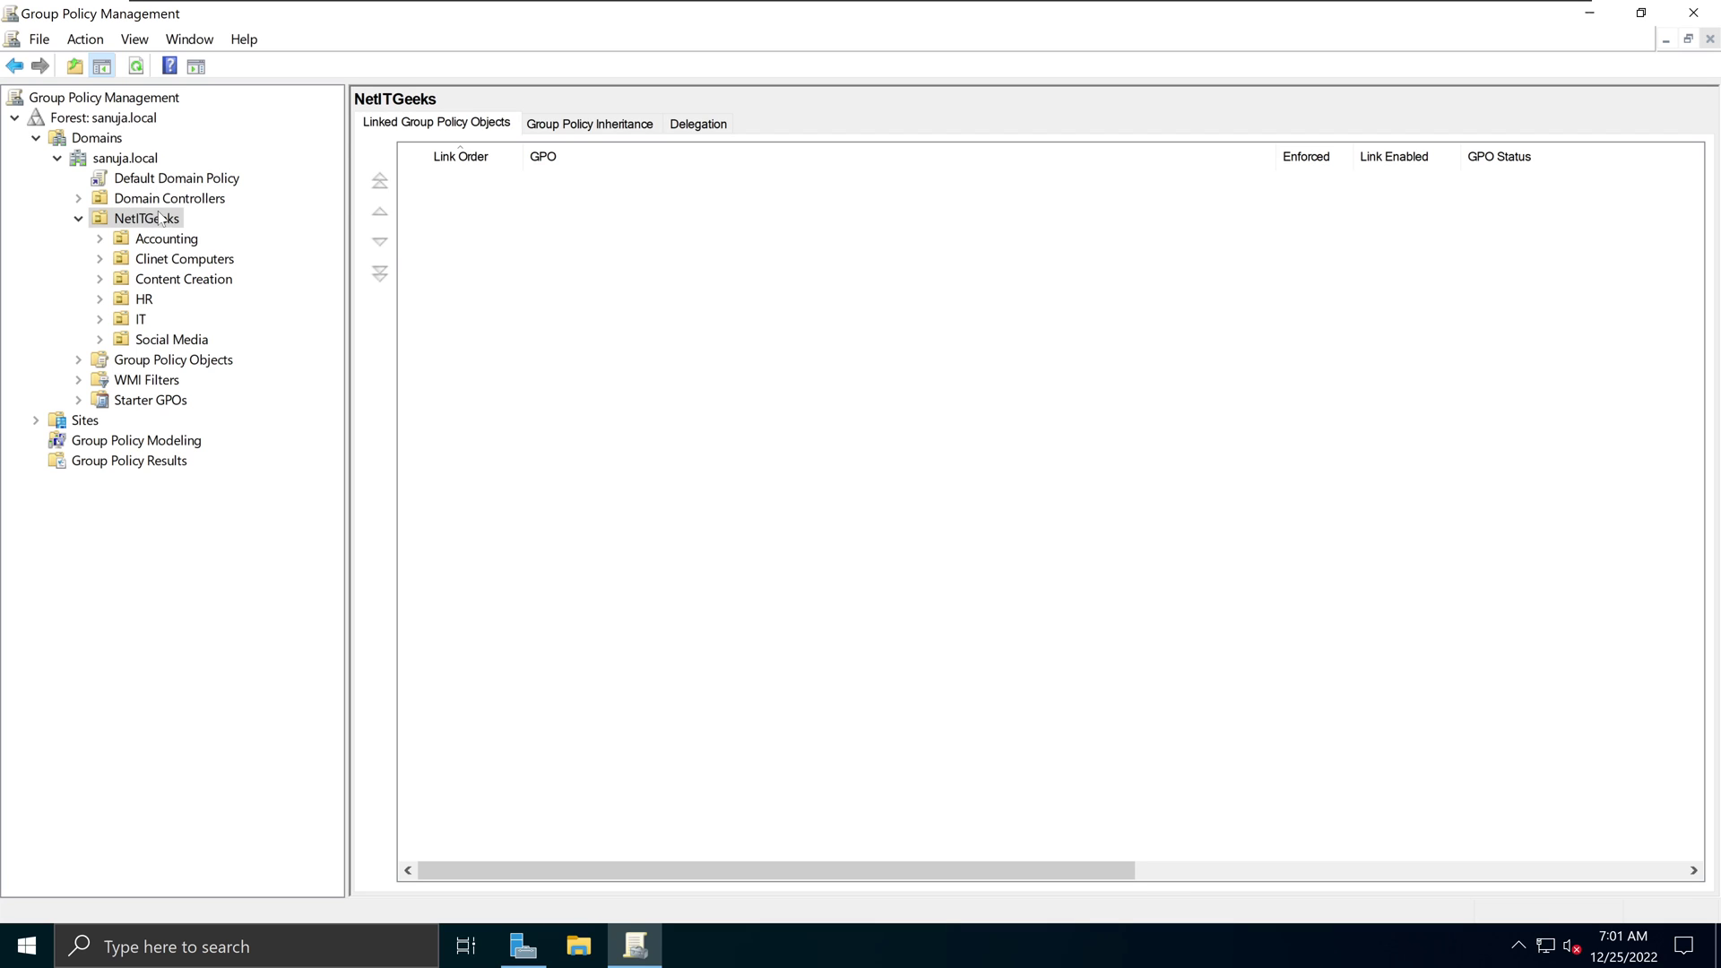
- Select the sanuja.local domain, then bring up the NetITGeeks OU's actions
left_click(128, 161)
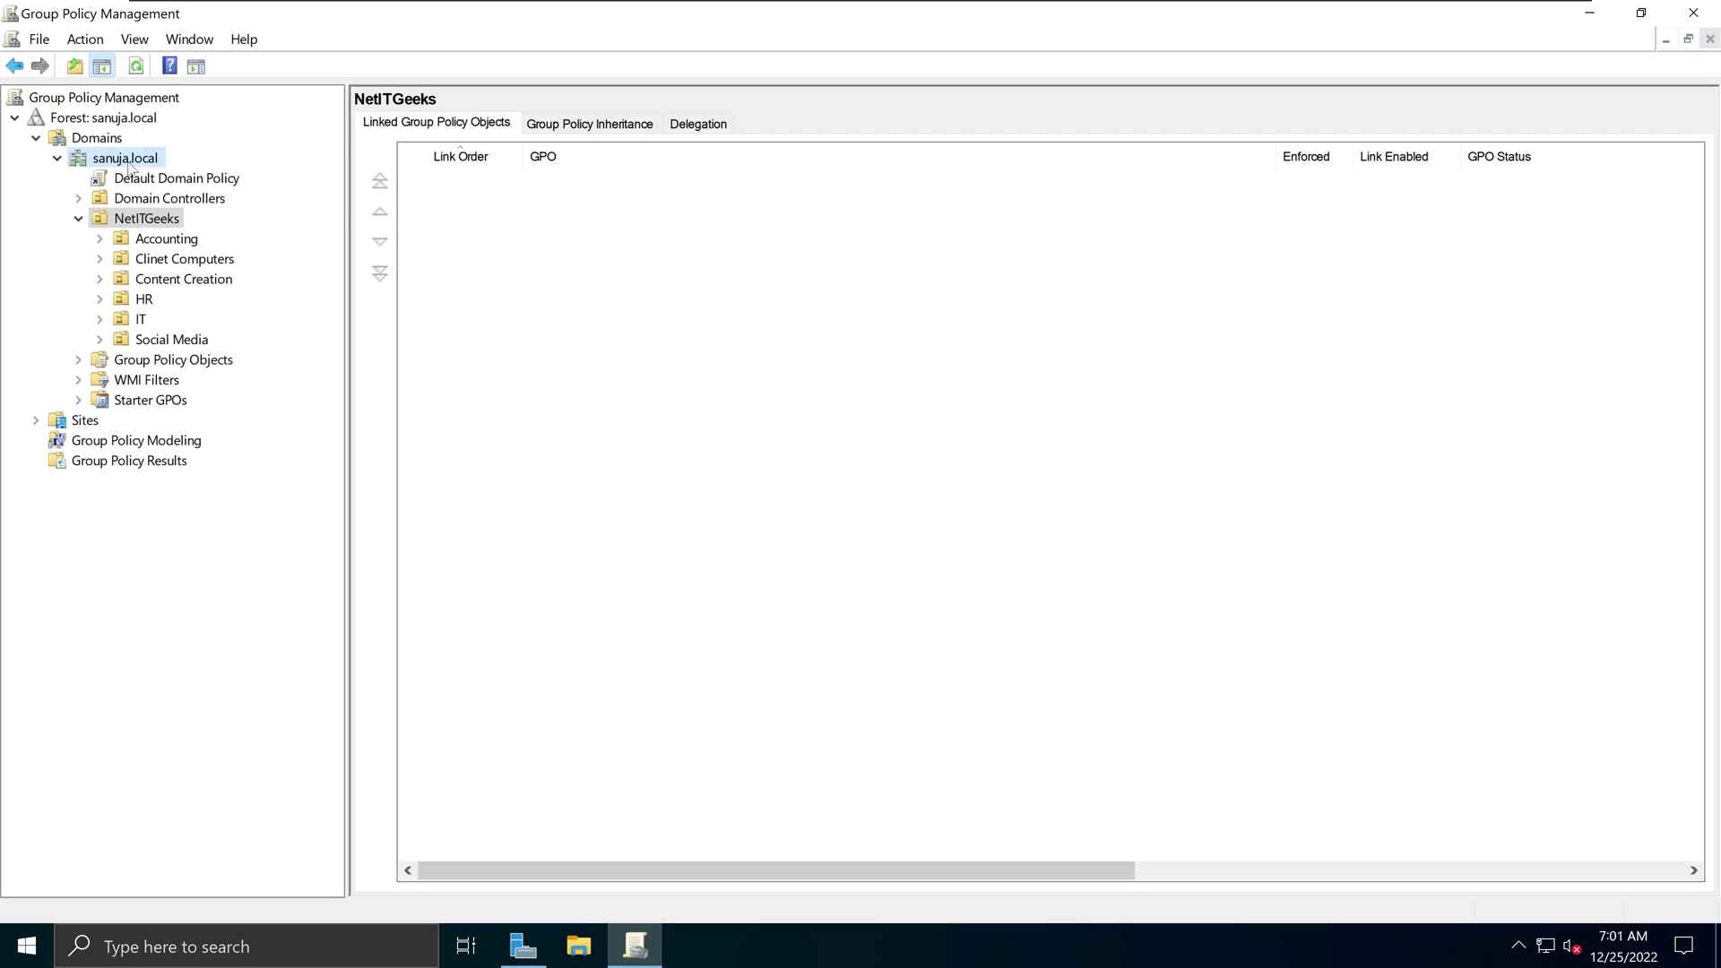
right_click(136, 165)
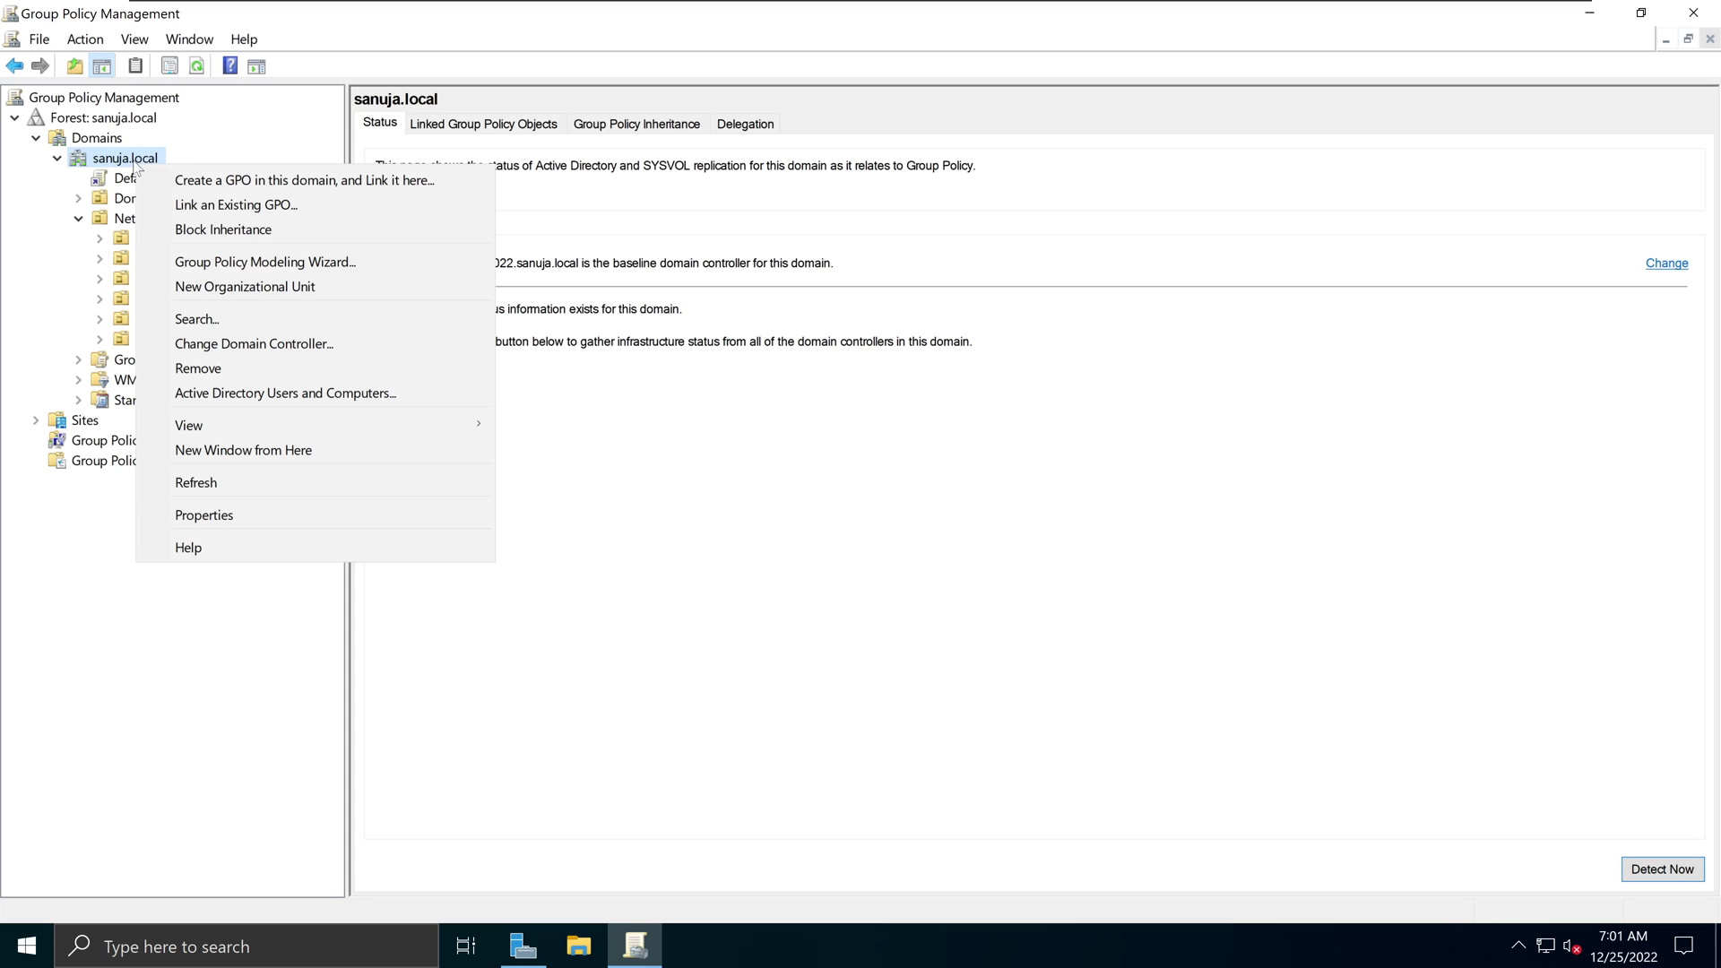
left_click(120, 224)
left_click(143, 220)
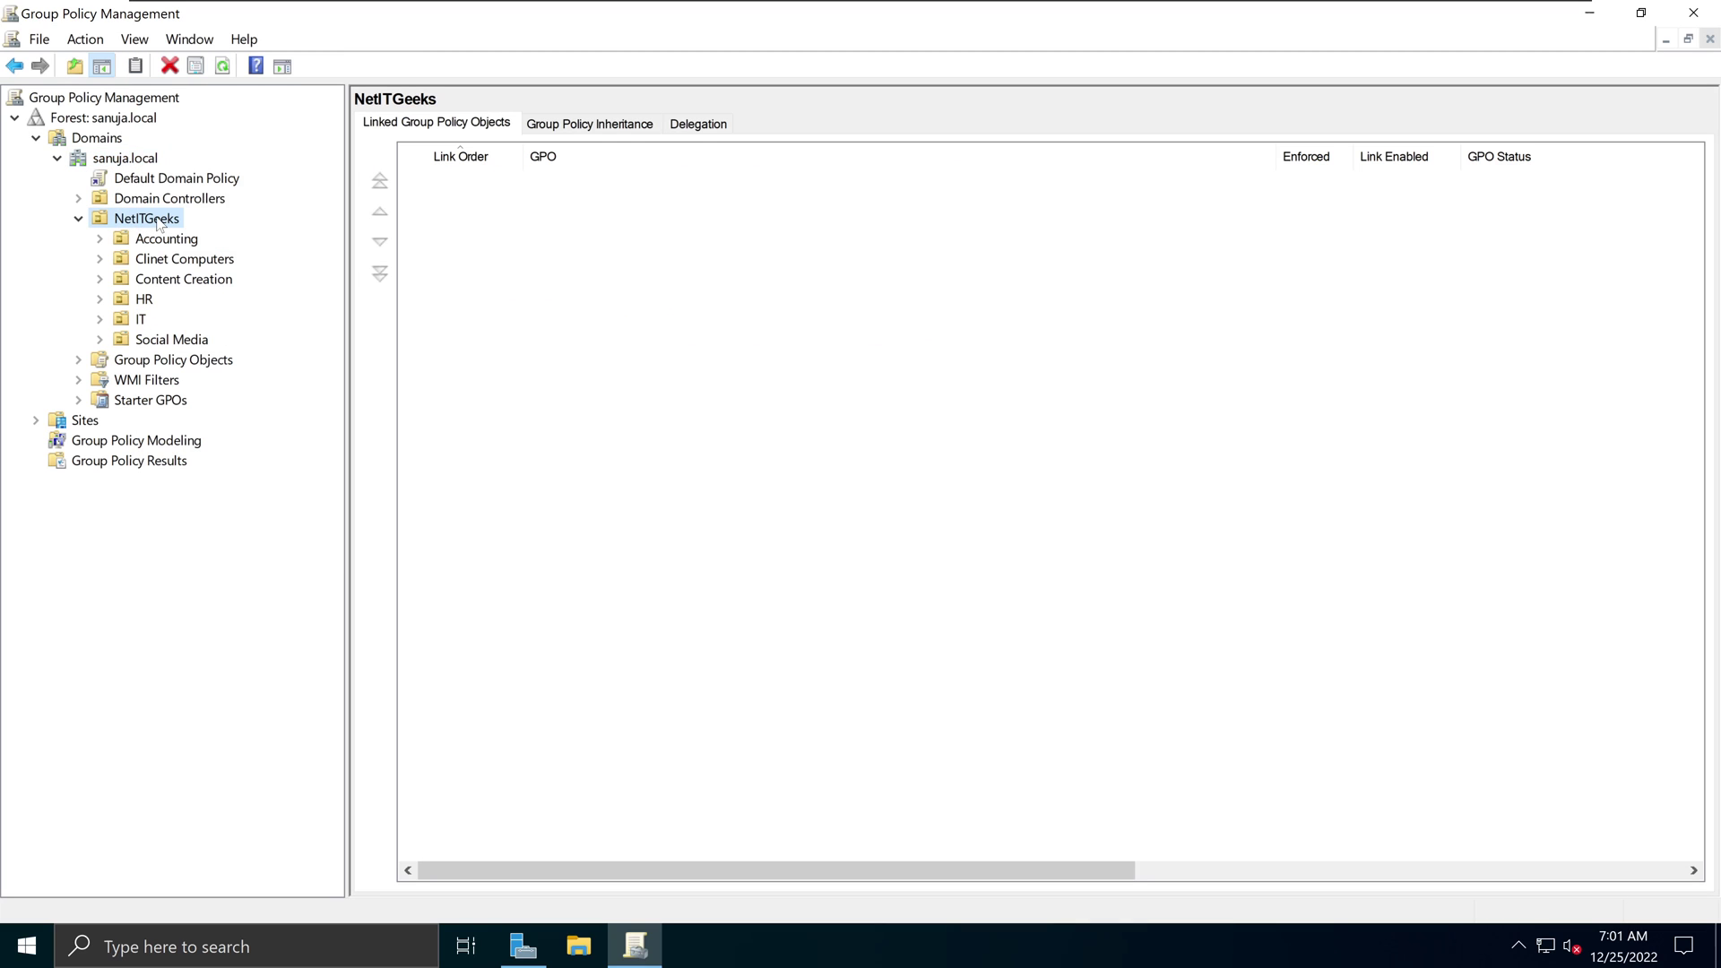
right_click(156, 226)
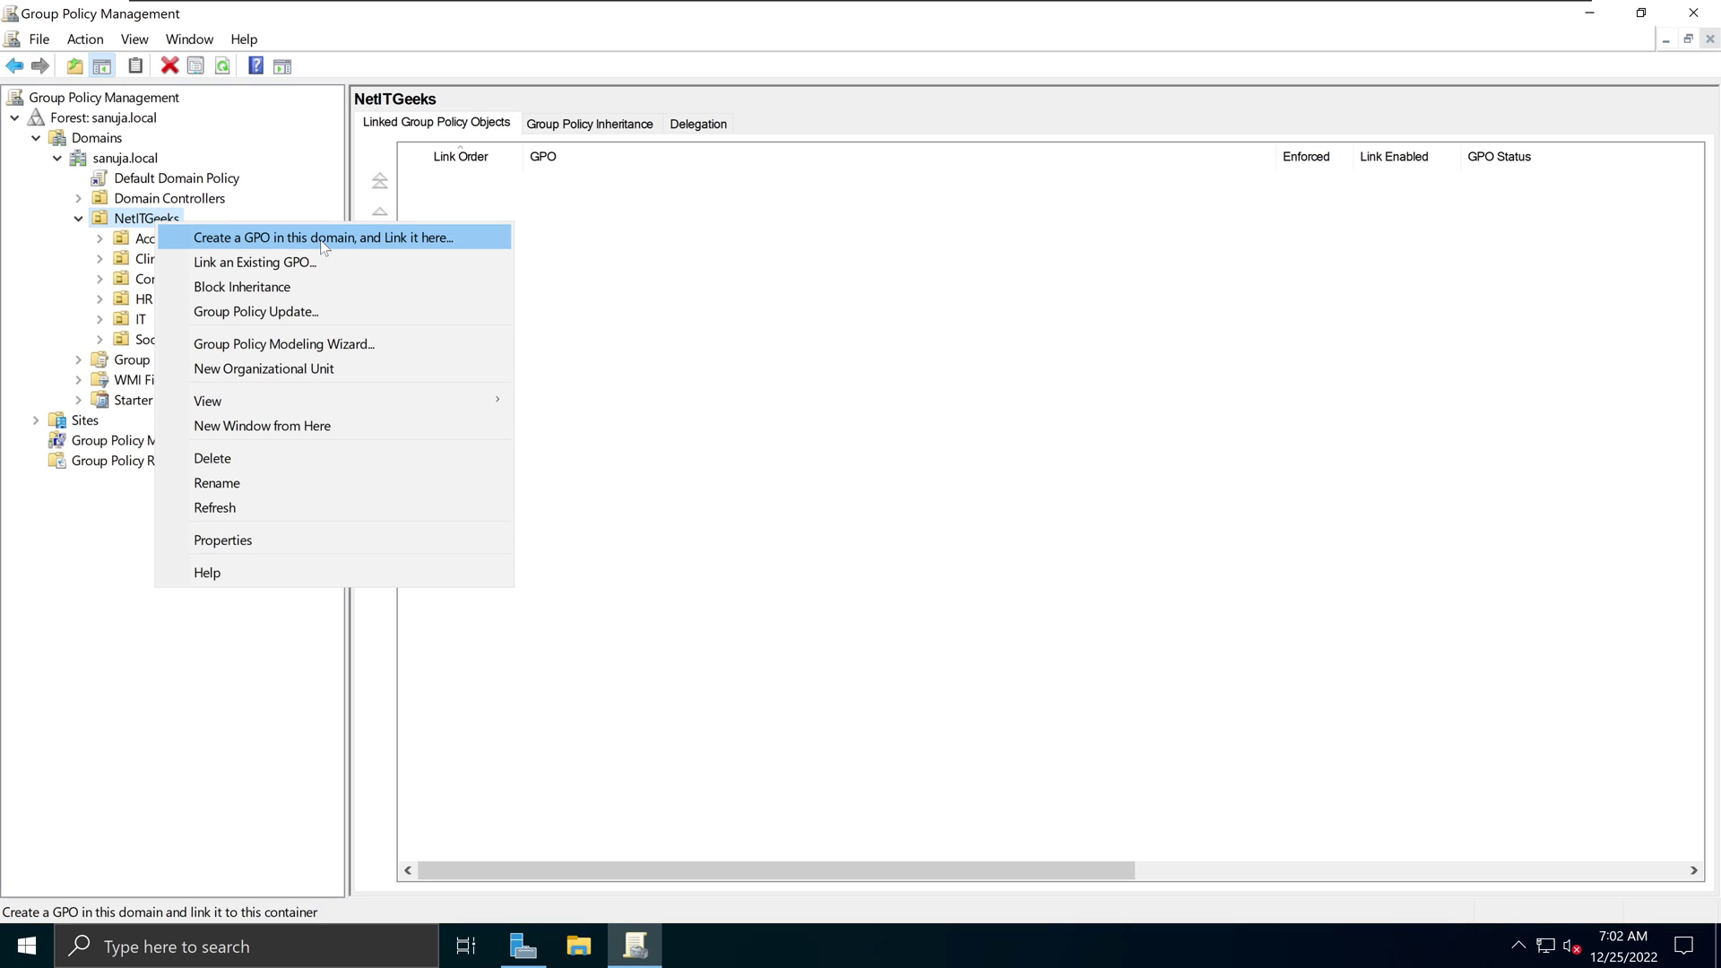
- Create a GPO named 'Logon Script' linked to NetITGeeks and acknowledge the link notice
left_click(420, 240)
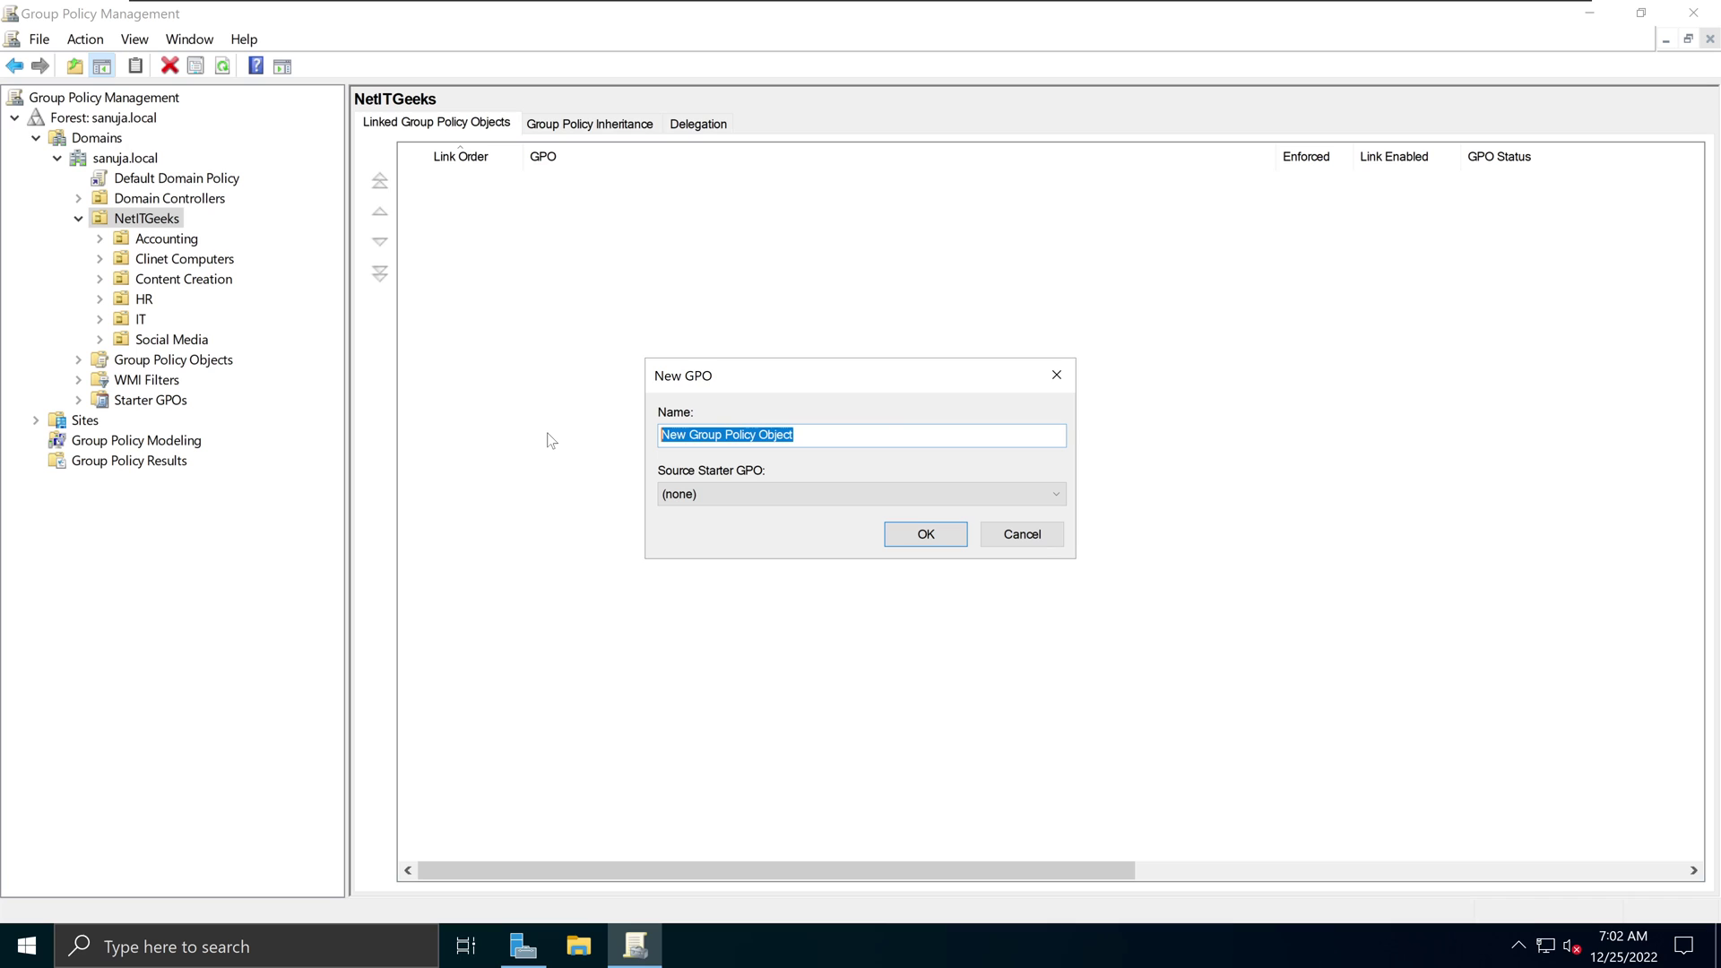
type("LOg")
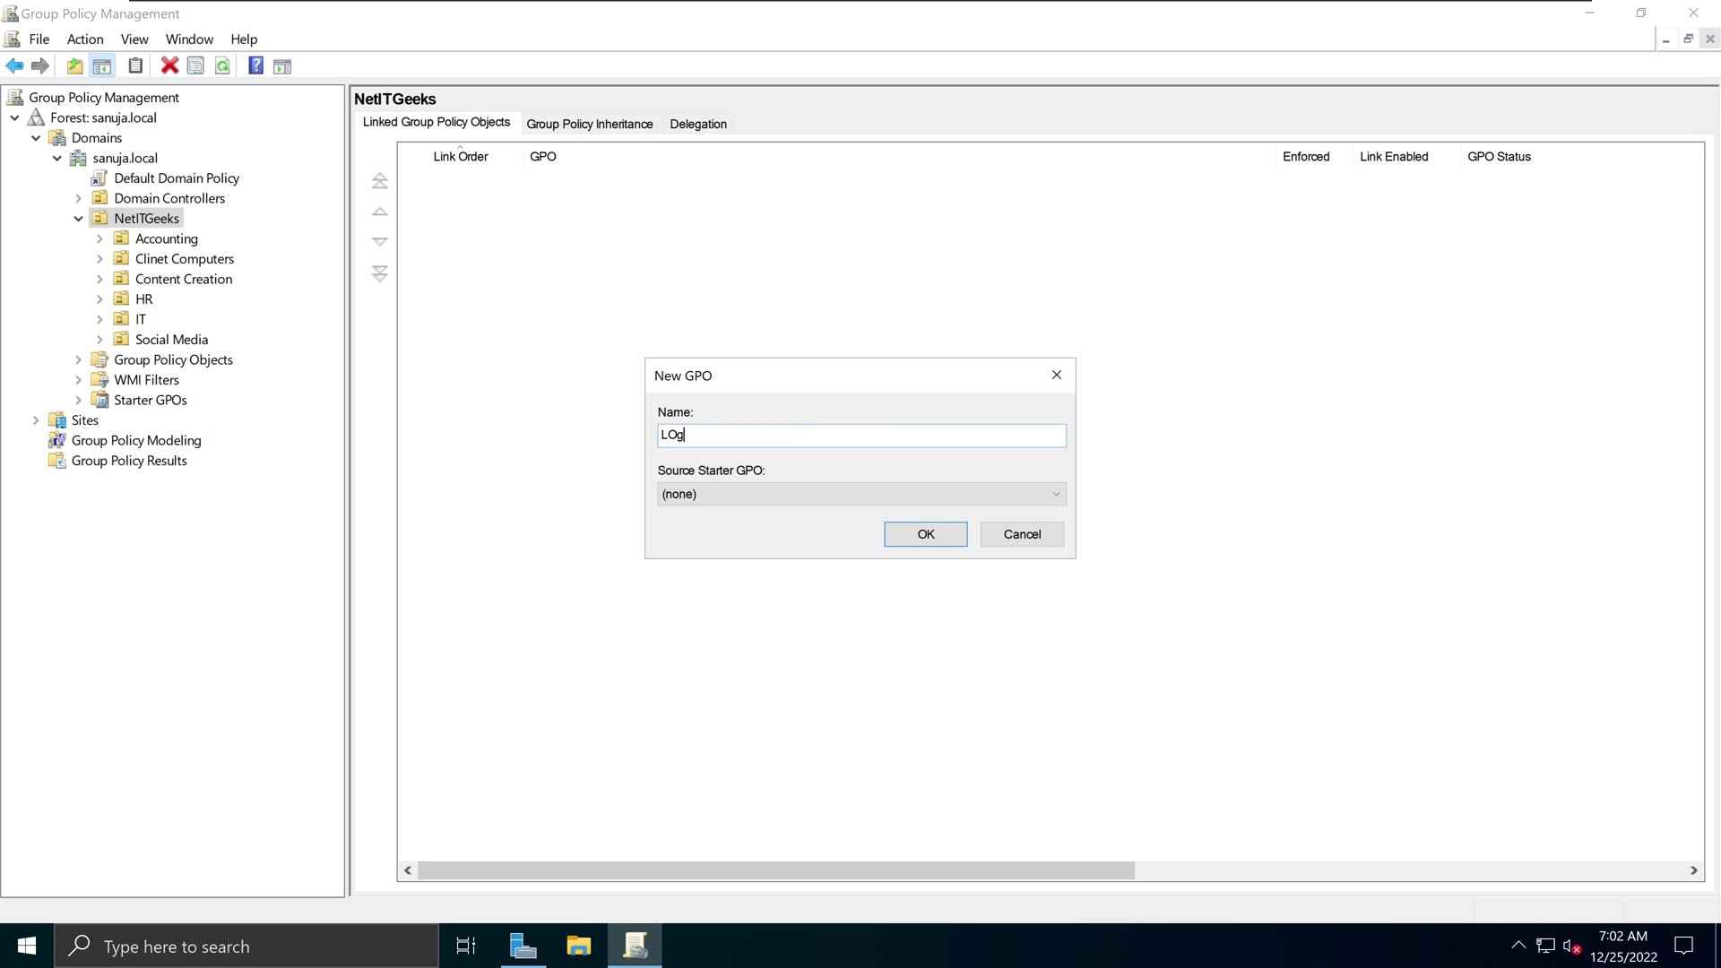
key("BackSpace")
key("BackSpace")
type("g")
left_click(945, 535)
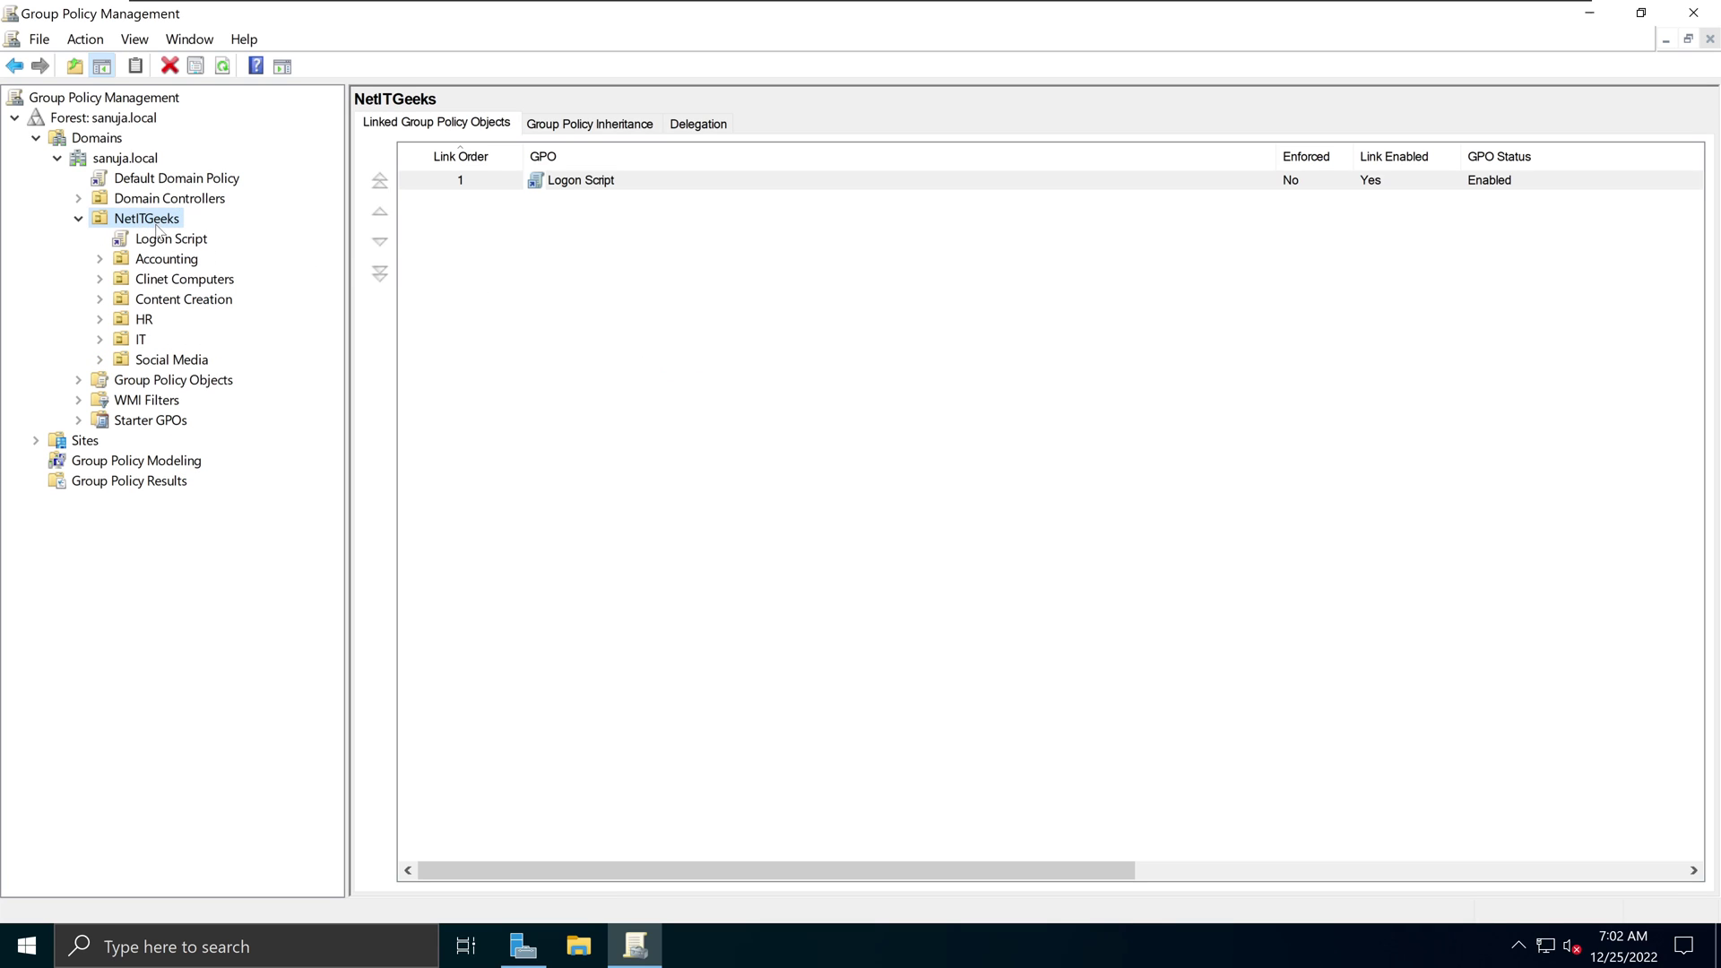
left_click(181, 242)
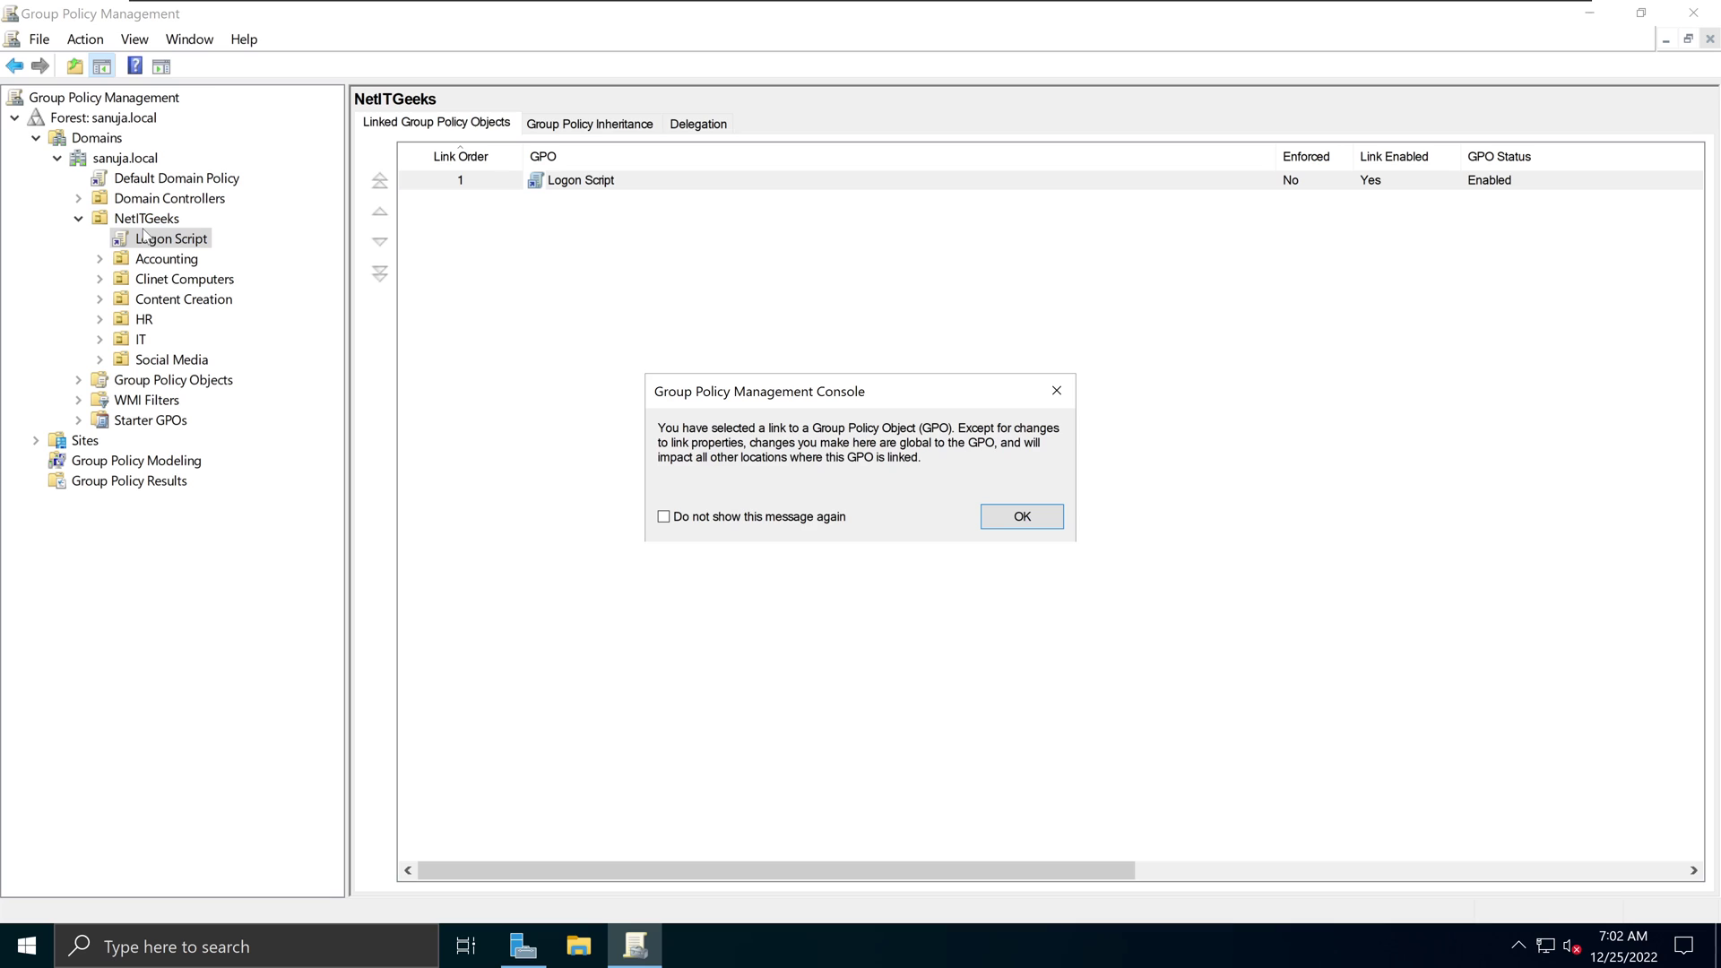
left_click(993, 514)
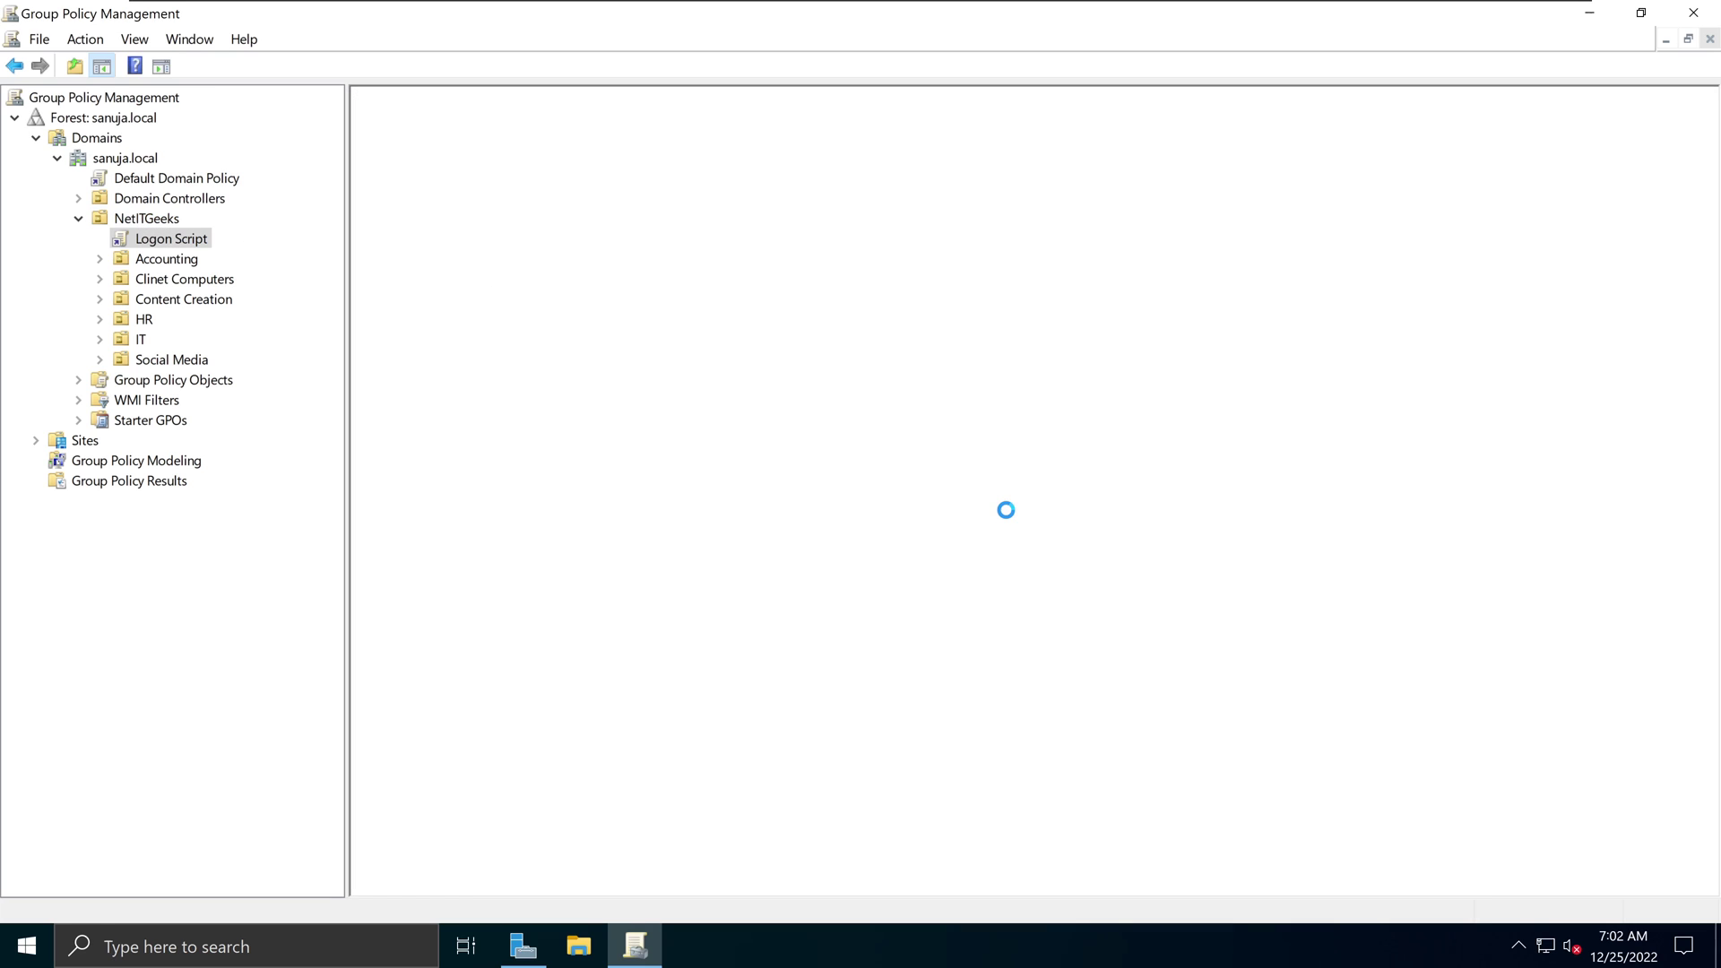
right_click(182, 244)
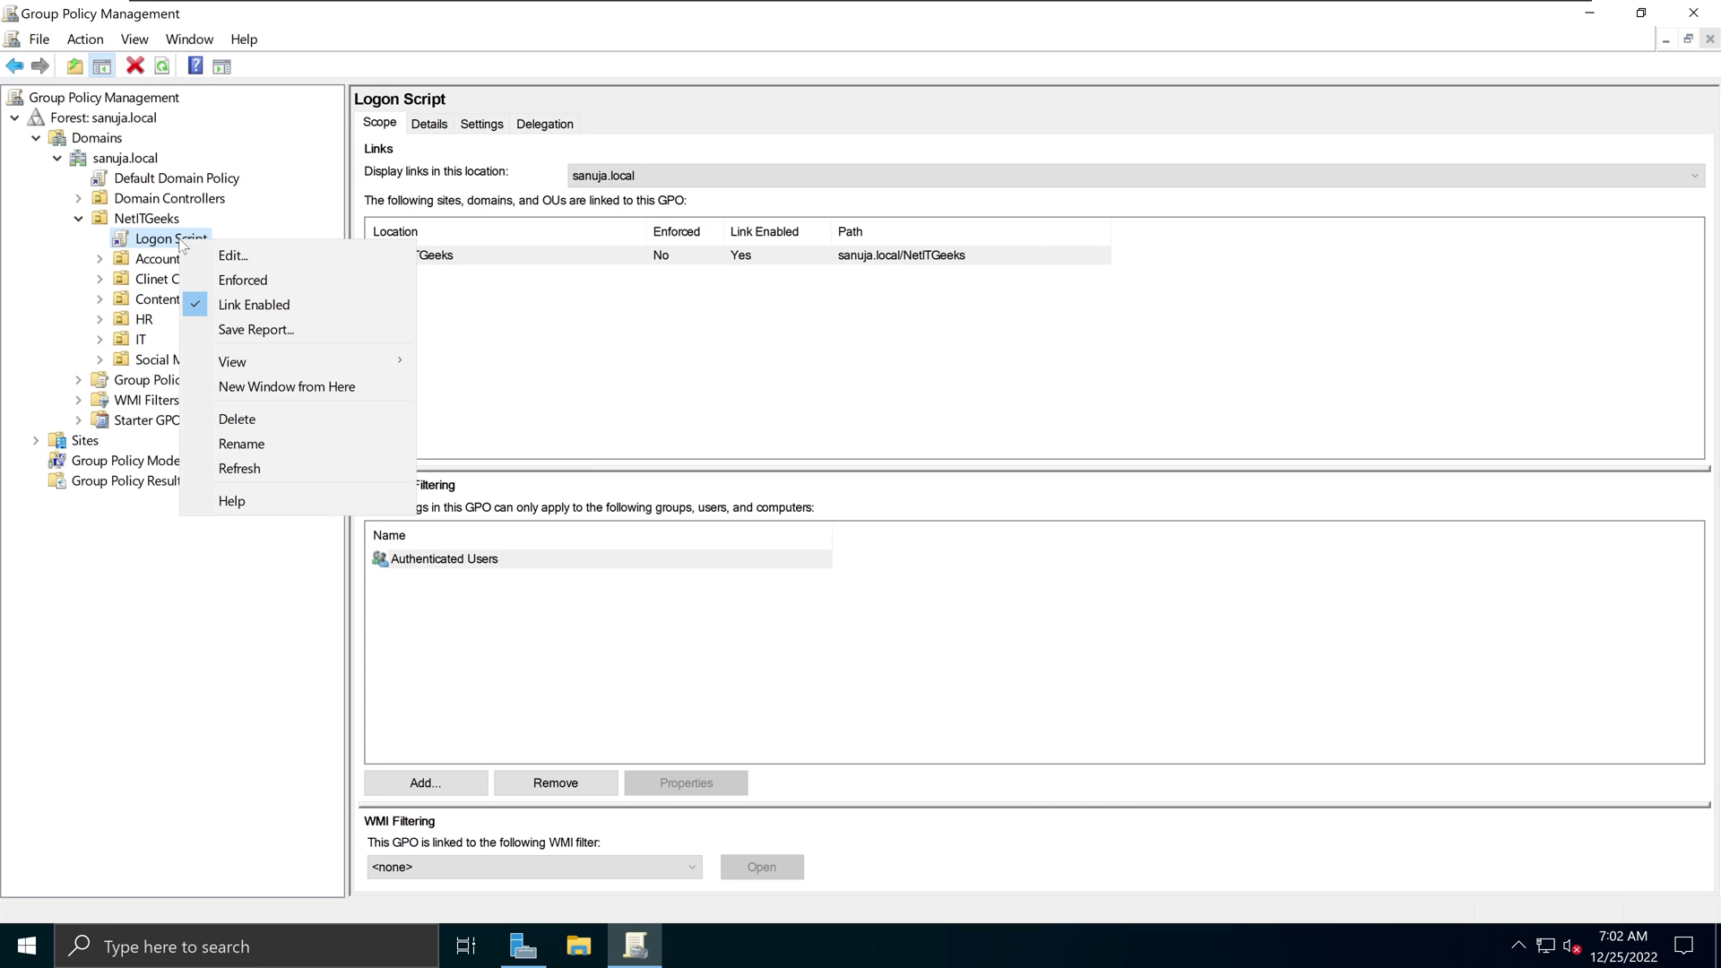
- Open the Logon Script GPO in a maximized editor with a wider tree pane
left_click(233, 255)
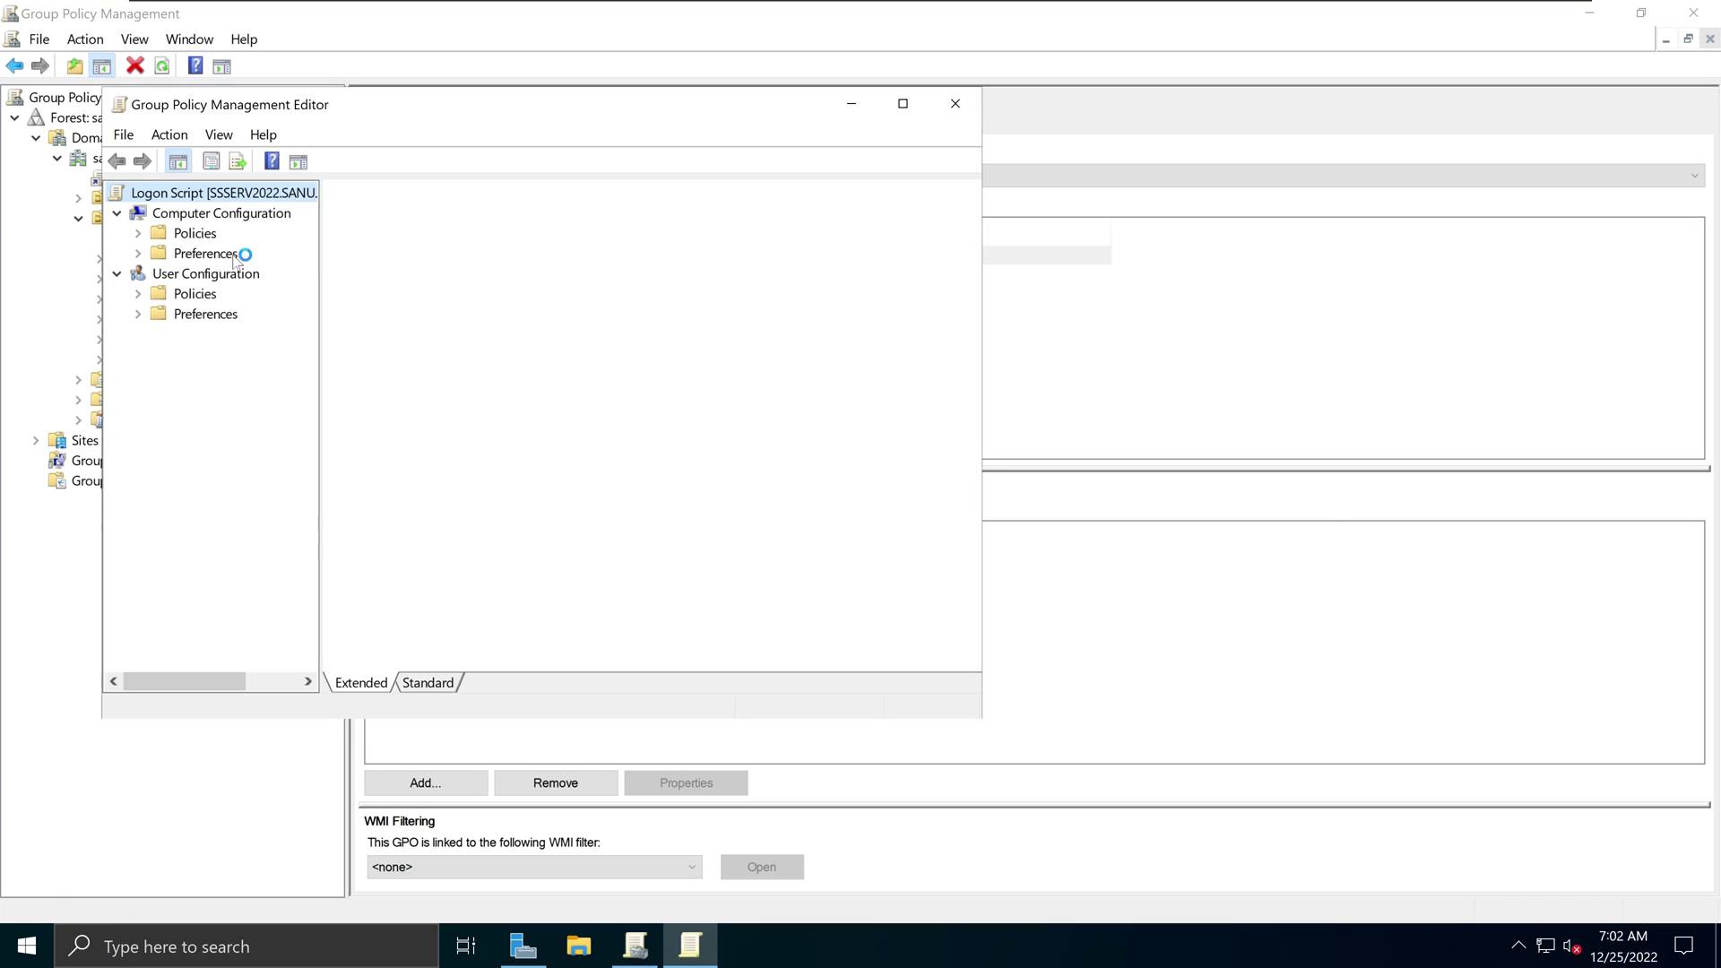
left_click(902, 105)
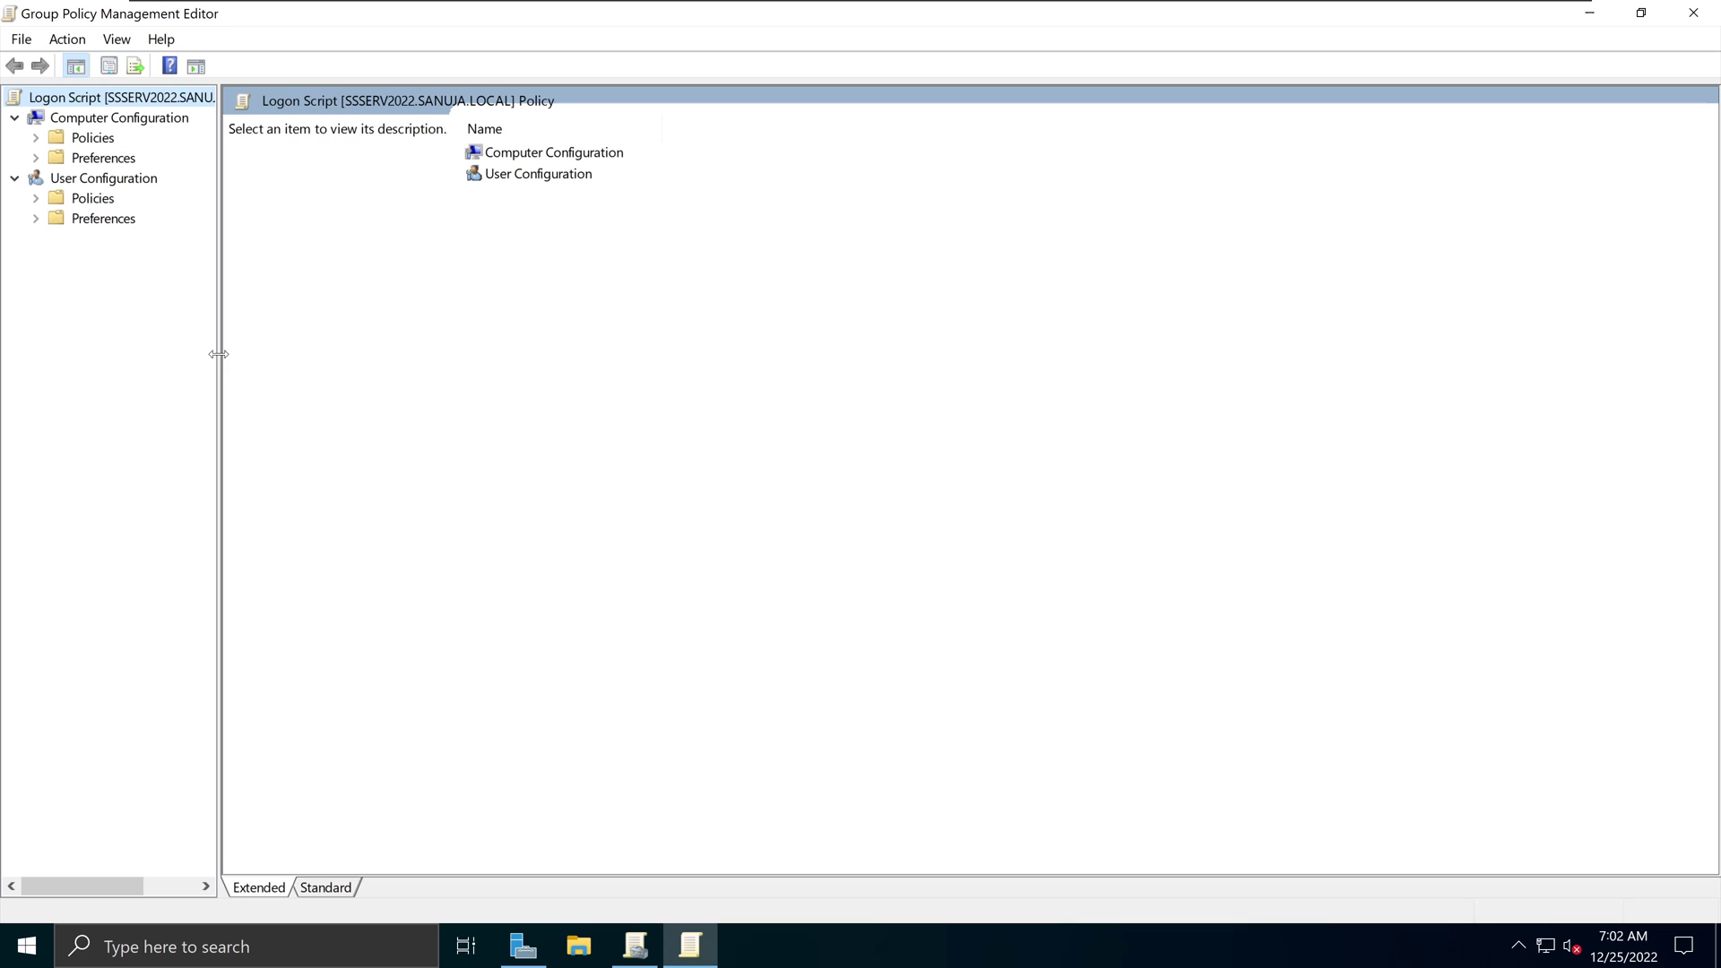
left_click_drag(219, 352, 457, 397)
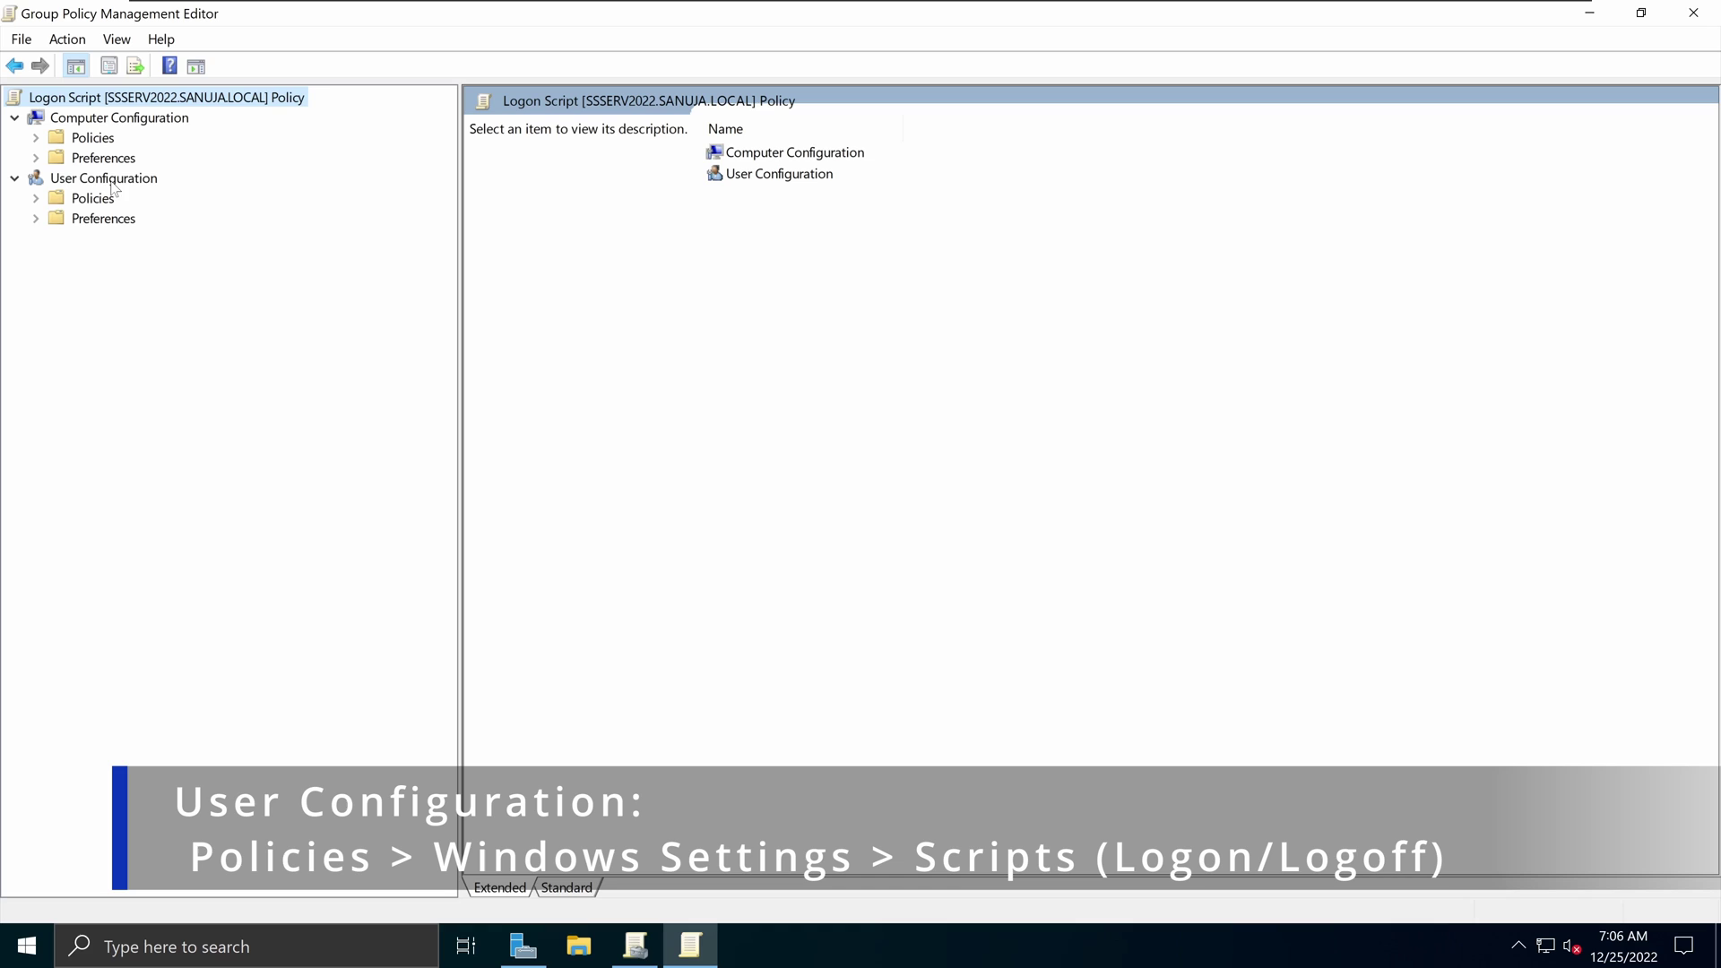
- Go to User Configuration > Policies > Windows Settings > Scripts (Logon/Logoff) and select Logon
left_click(35, 199)
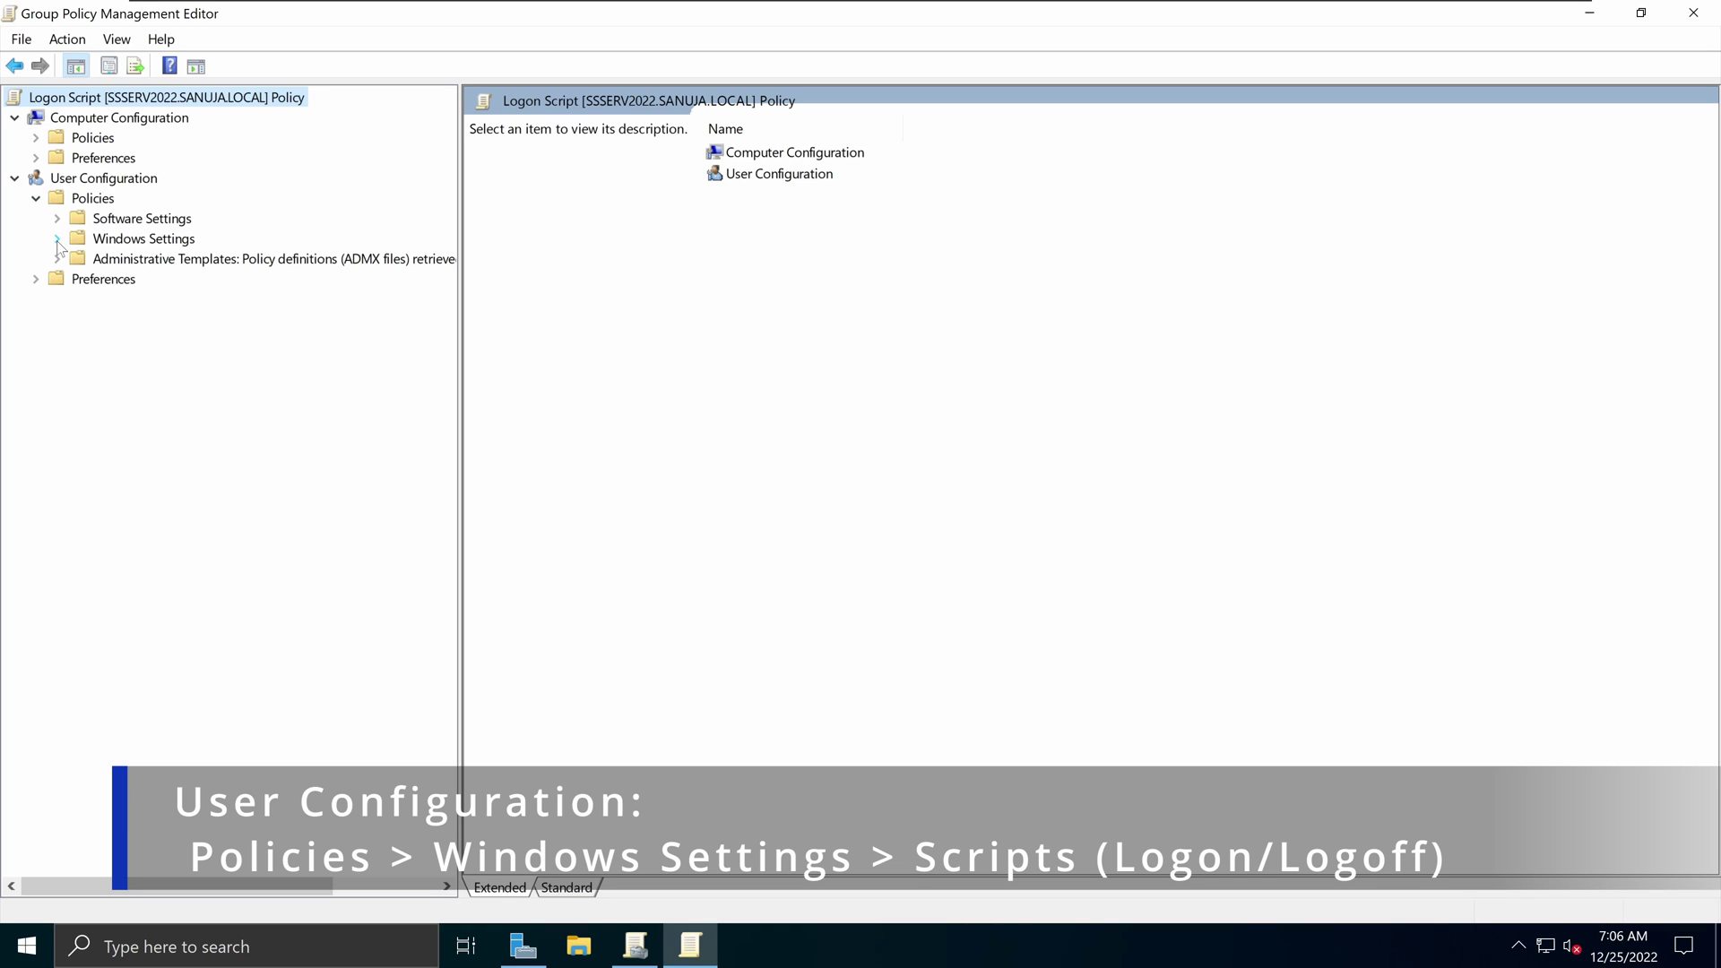
left_click(57, 239)
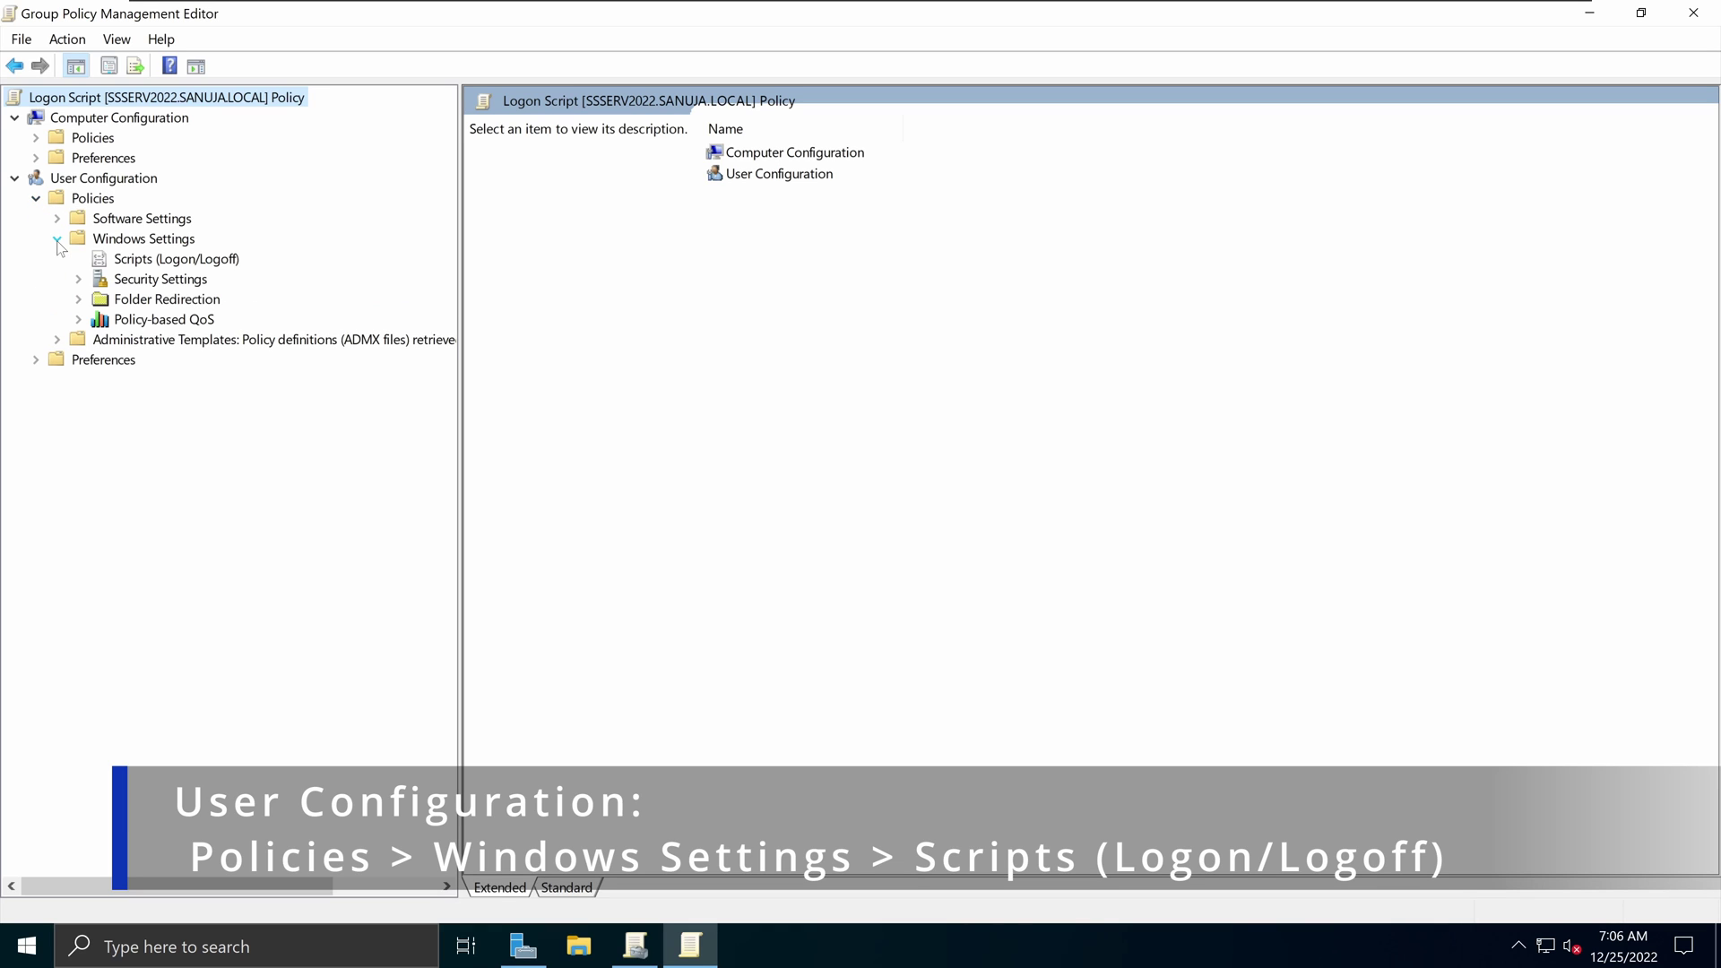
left_click(207, 262)
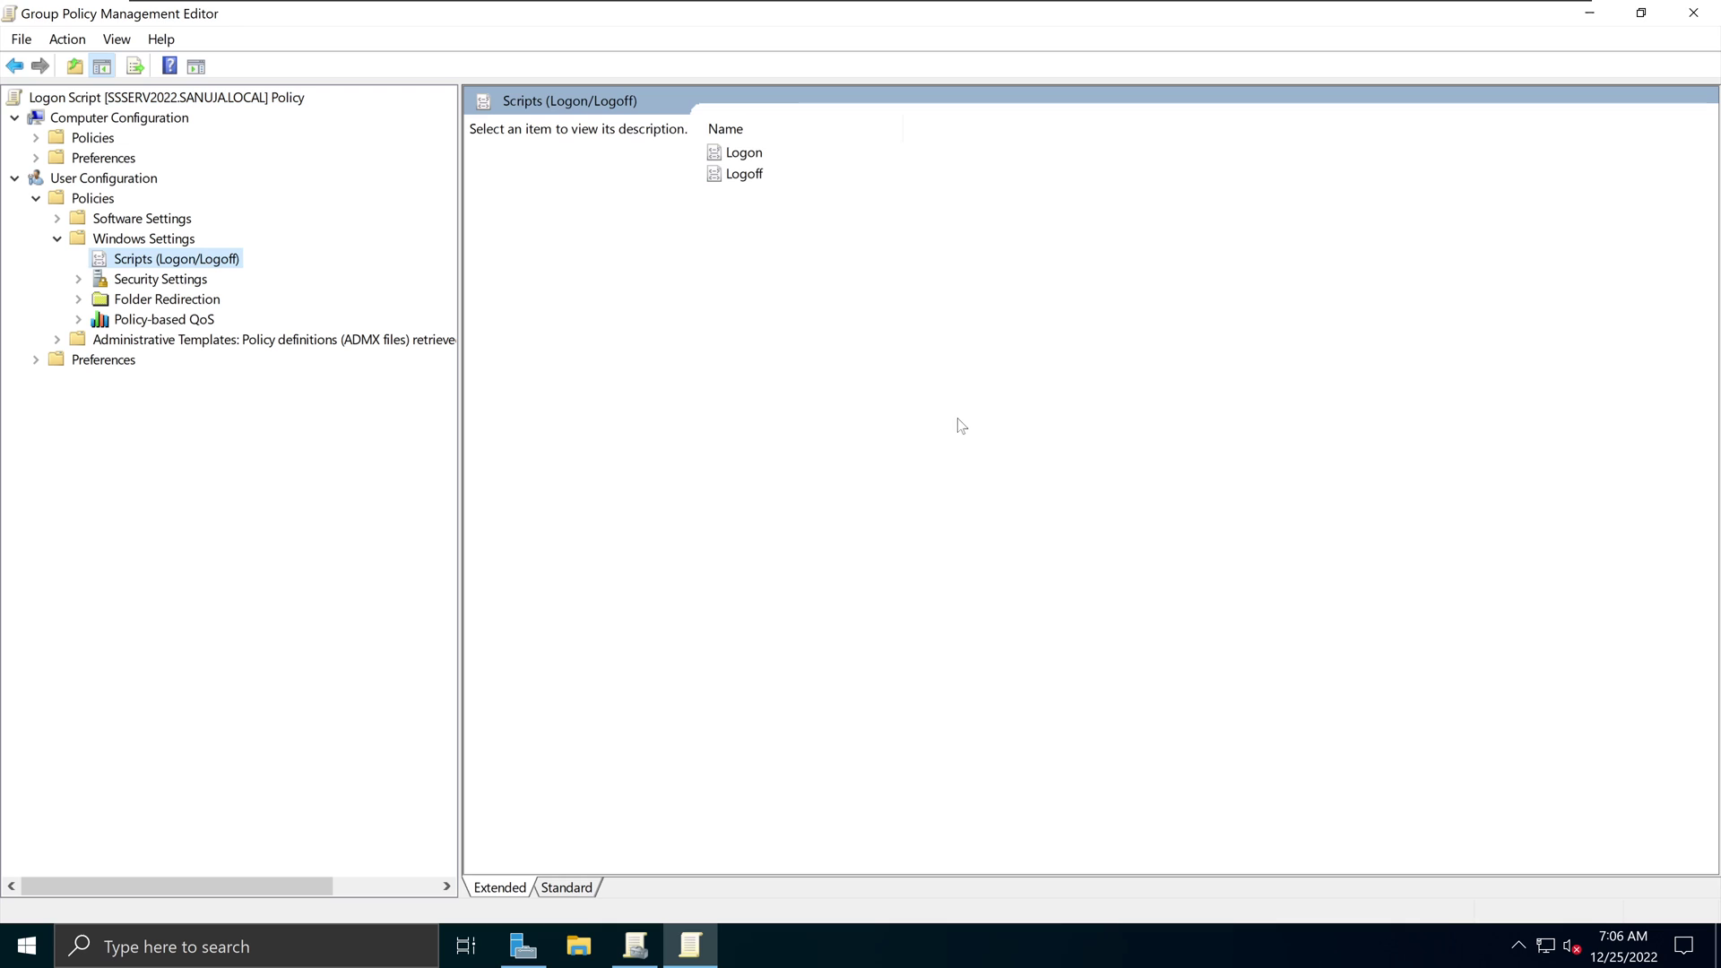
left_click(755, 157)
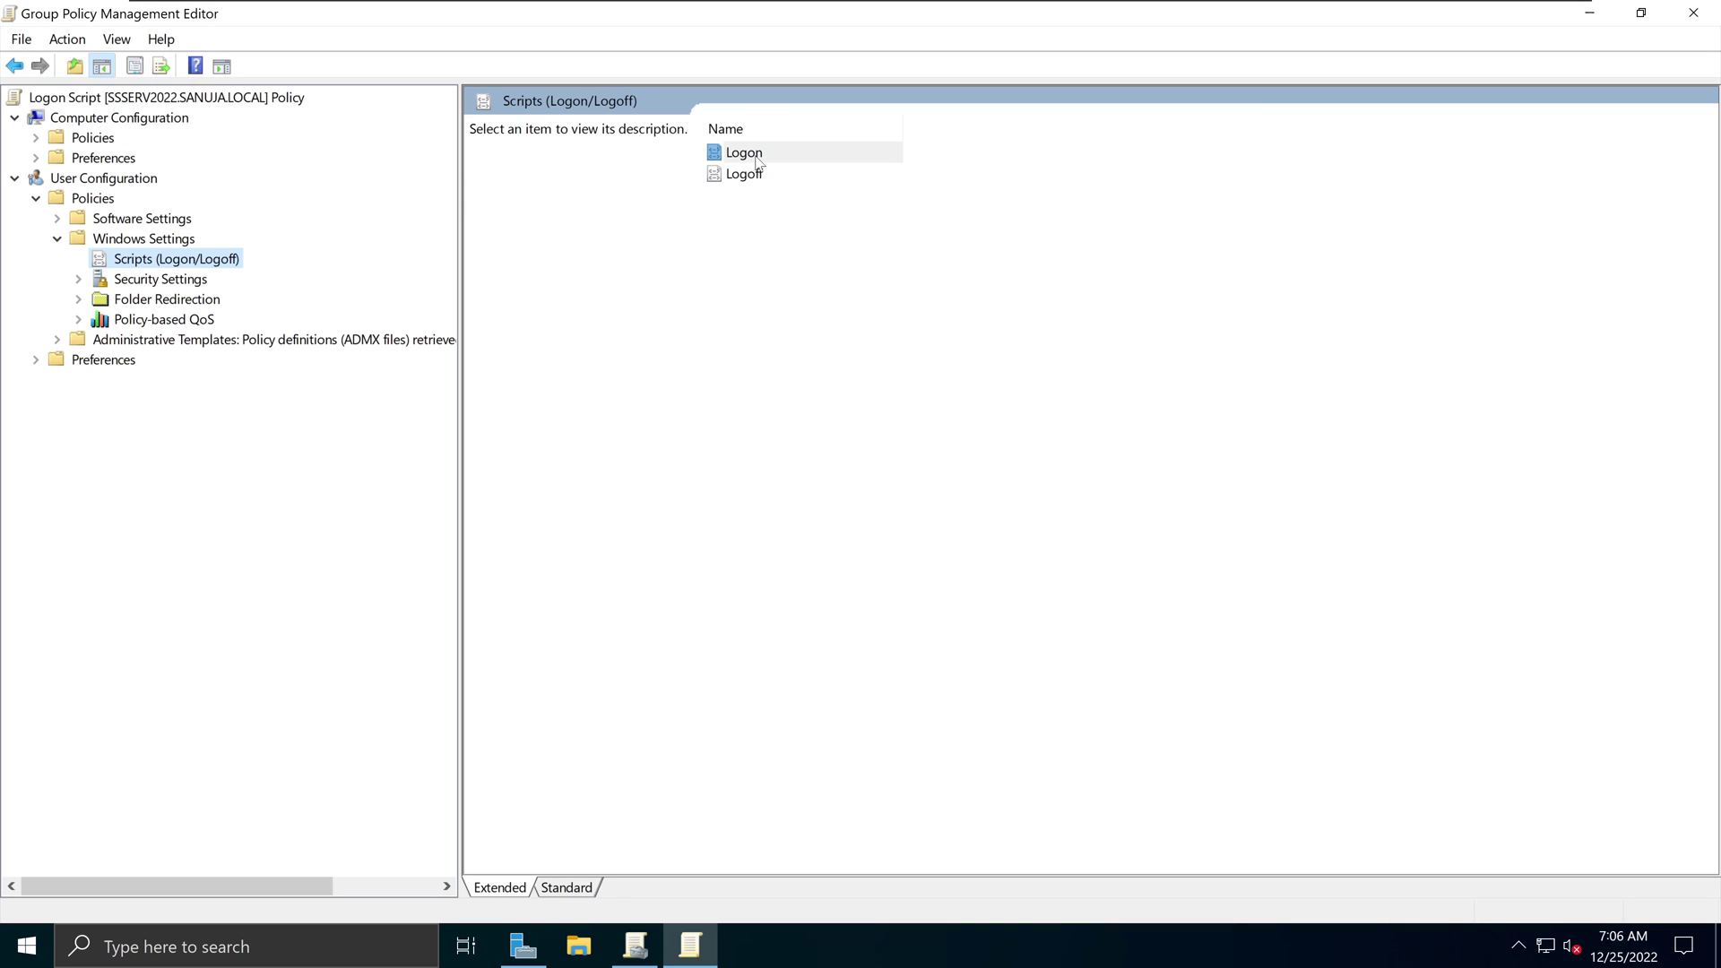
left_click(758, 176)
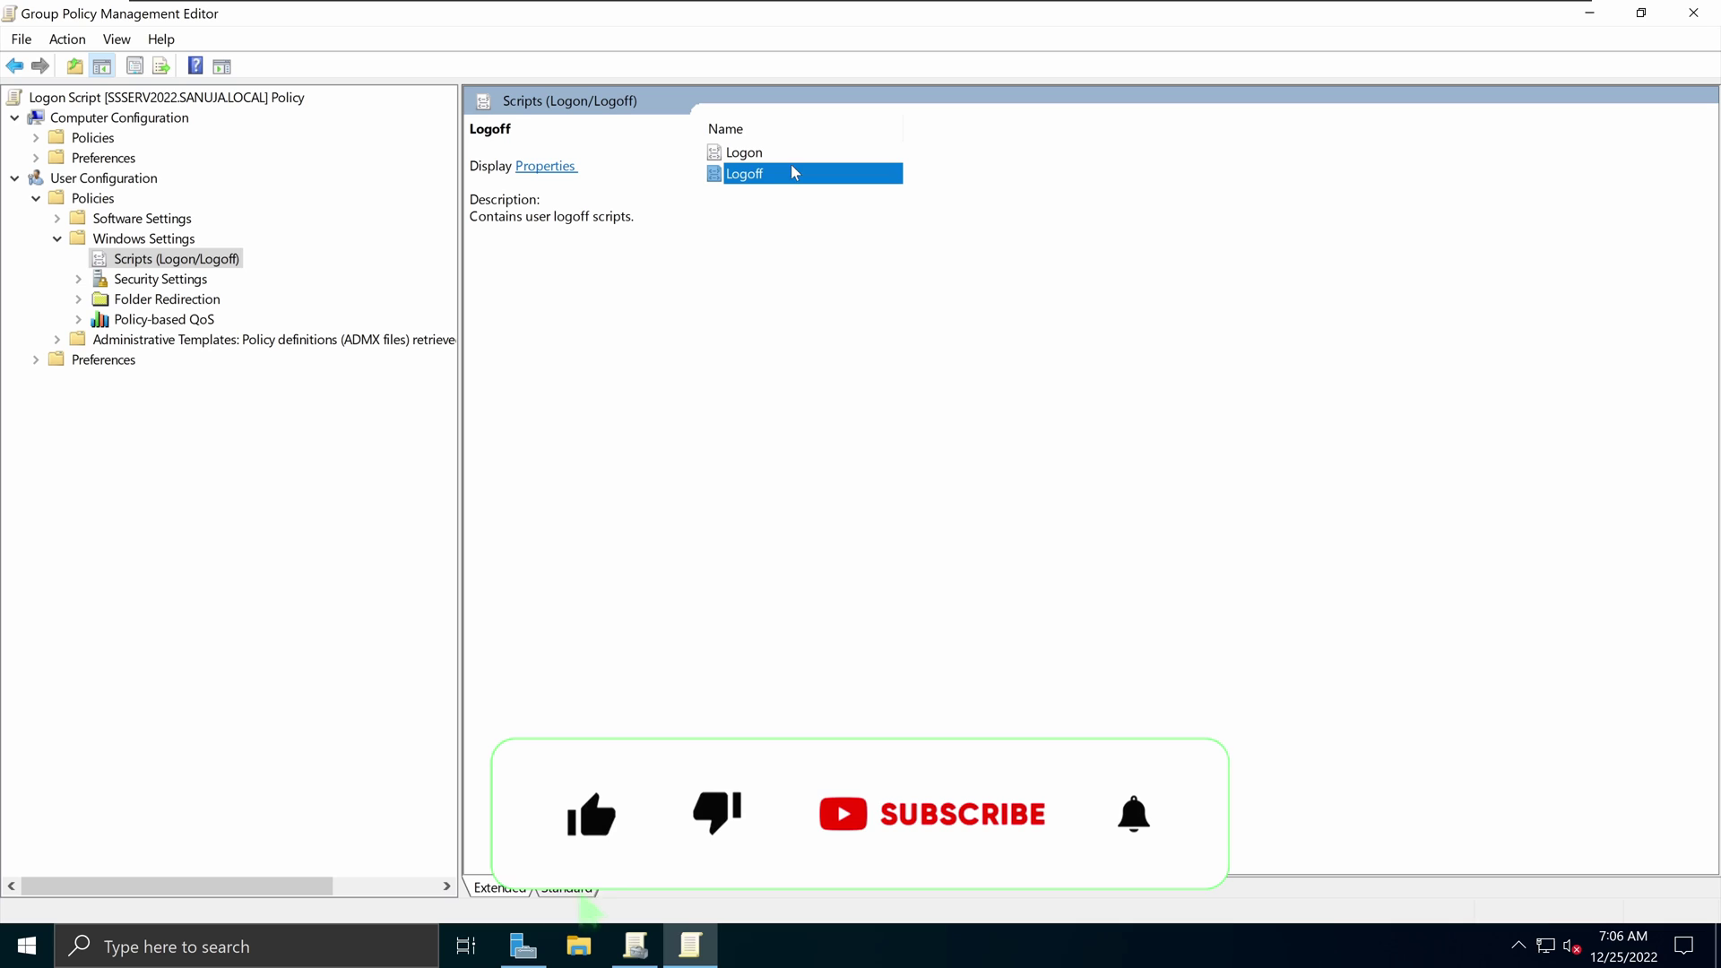
left_click(766, 157)
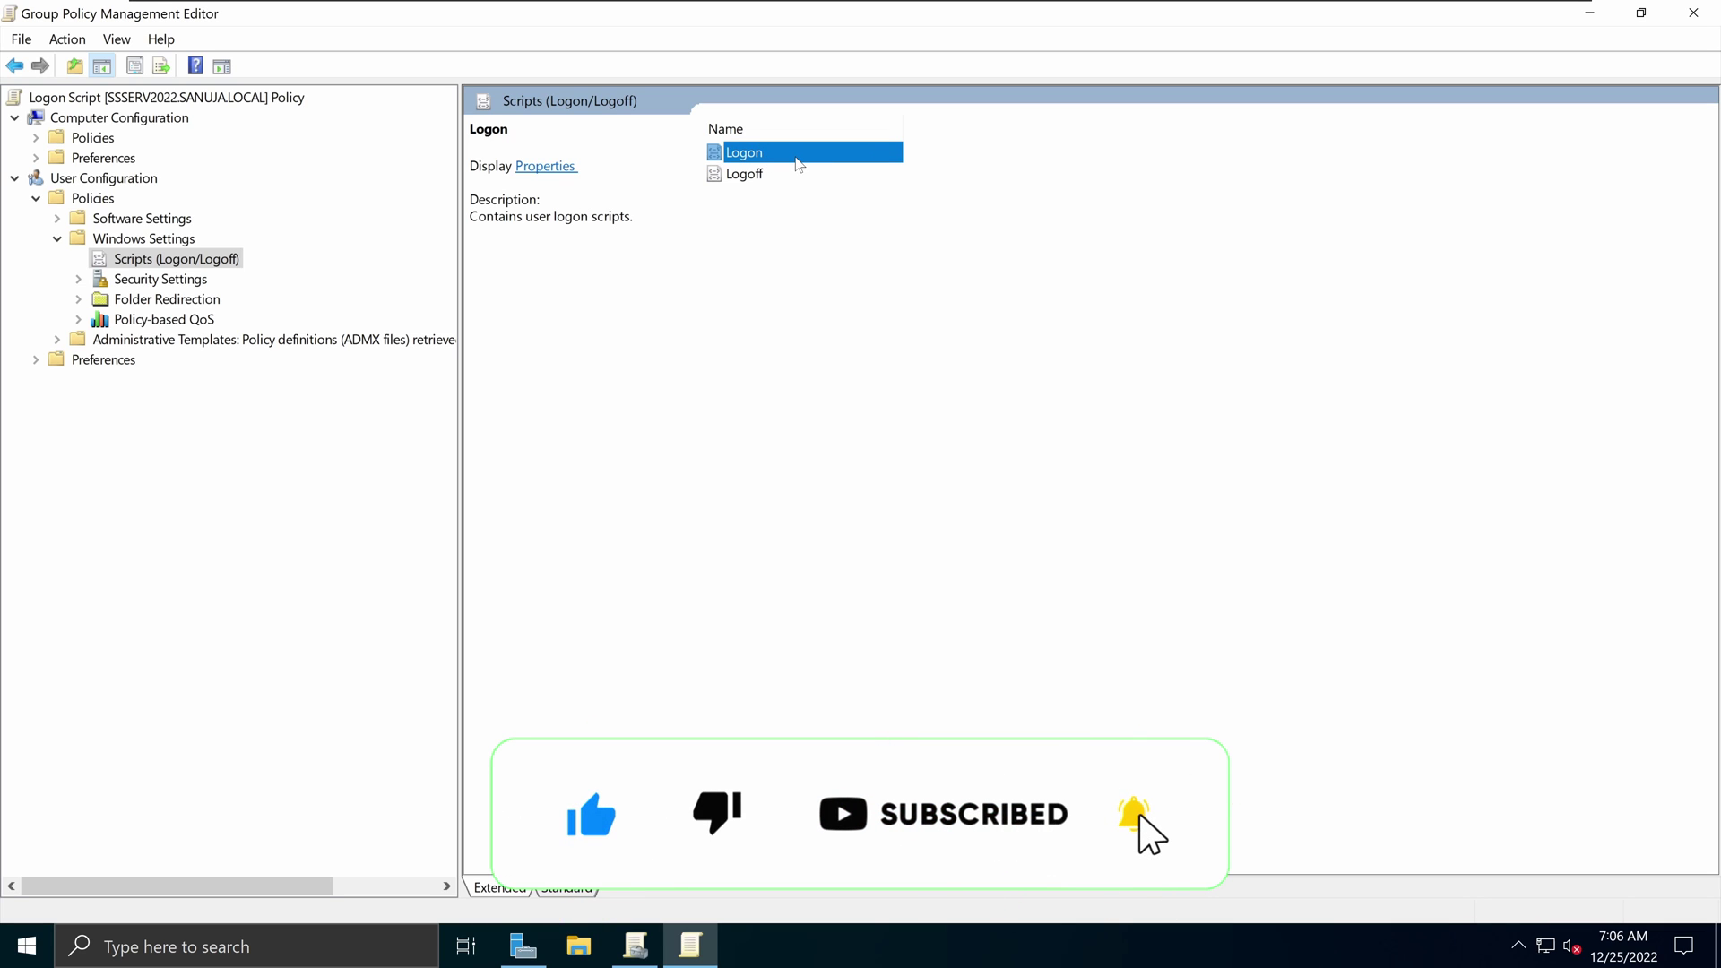
double_click(798, 157)
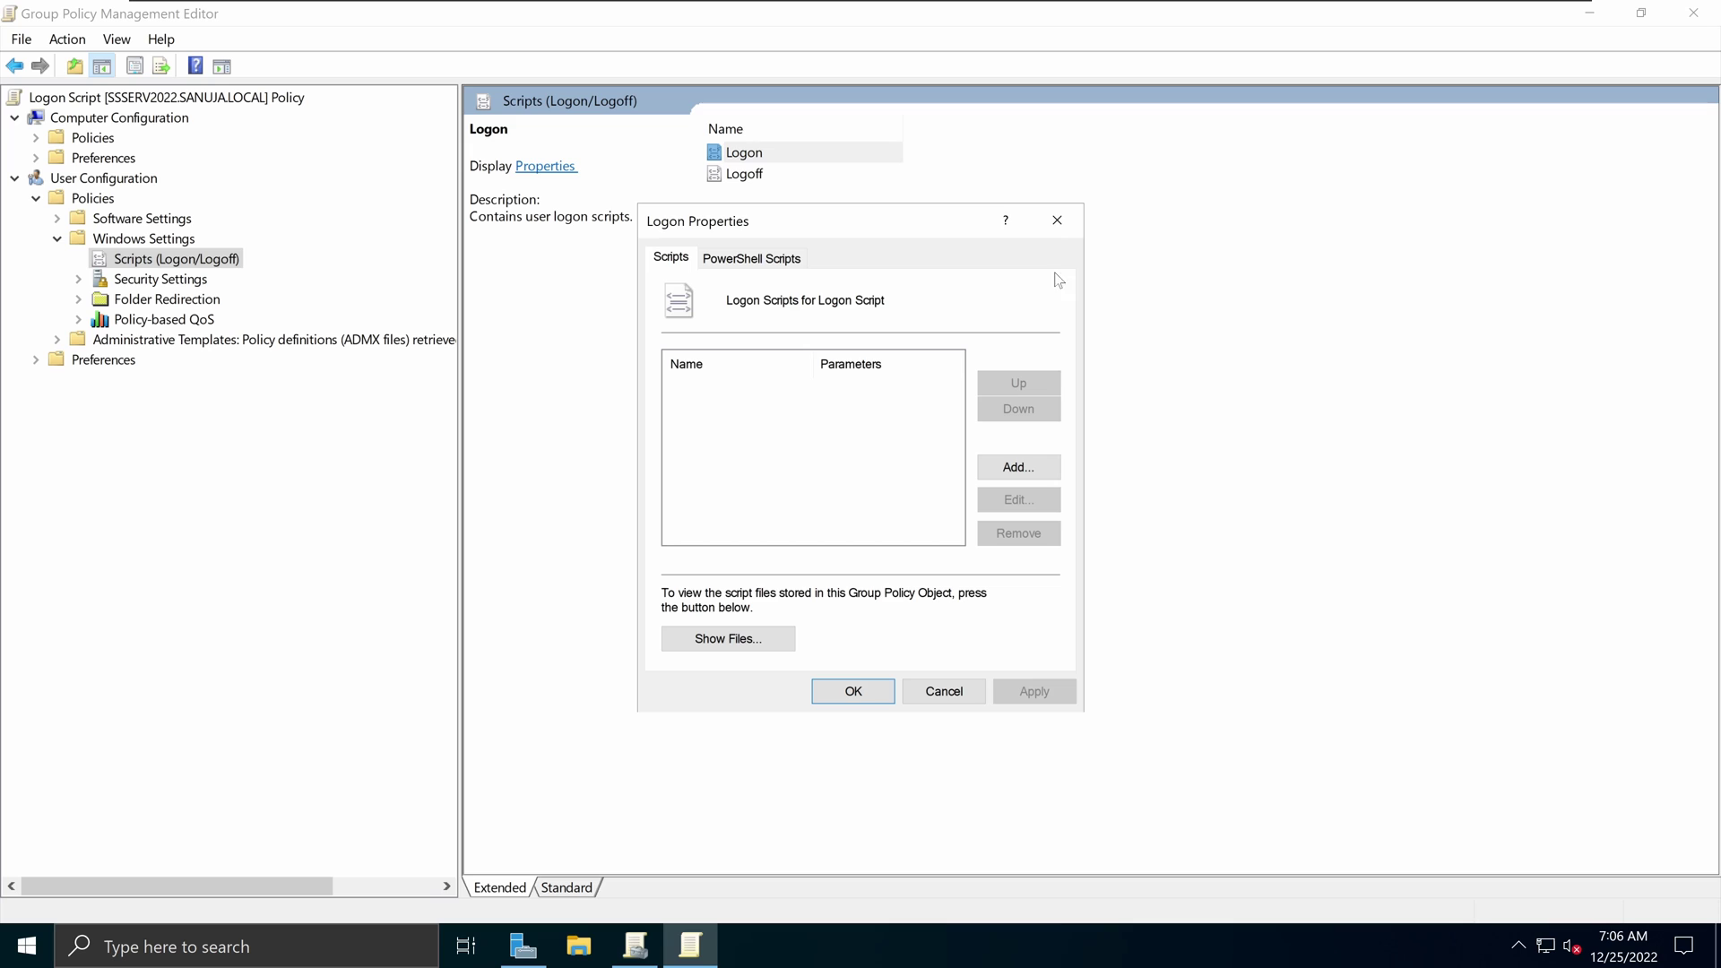
left_click(1057, 221)
left_click(800, 176)
double_click(799, 176)
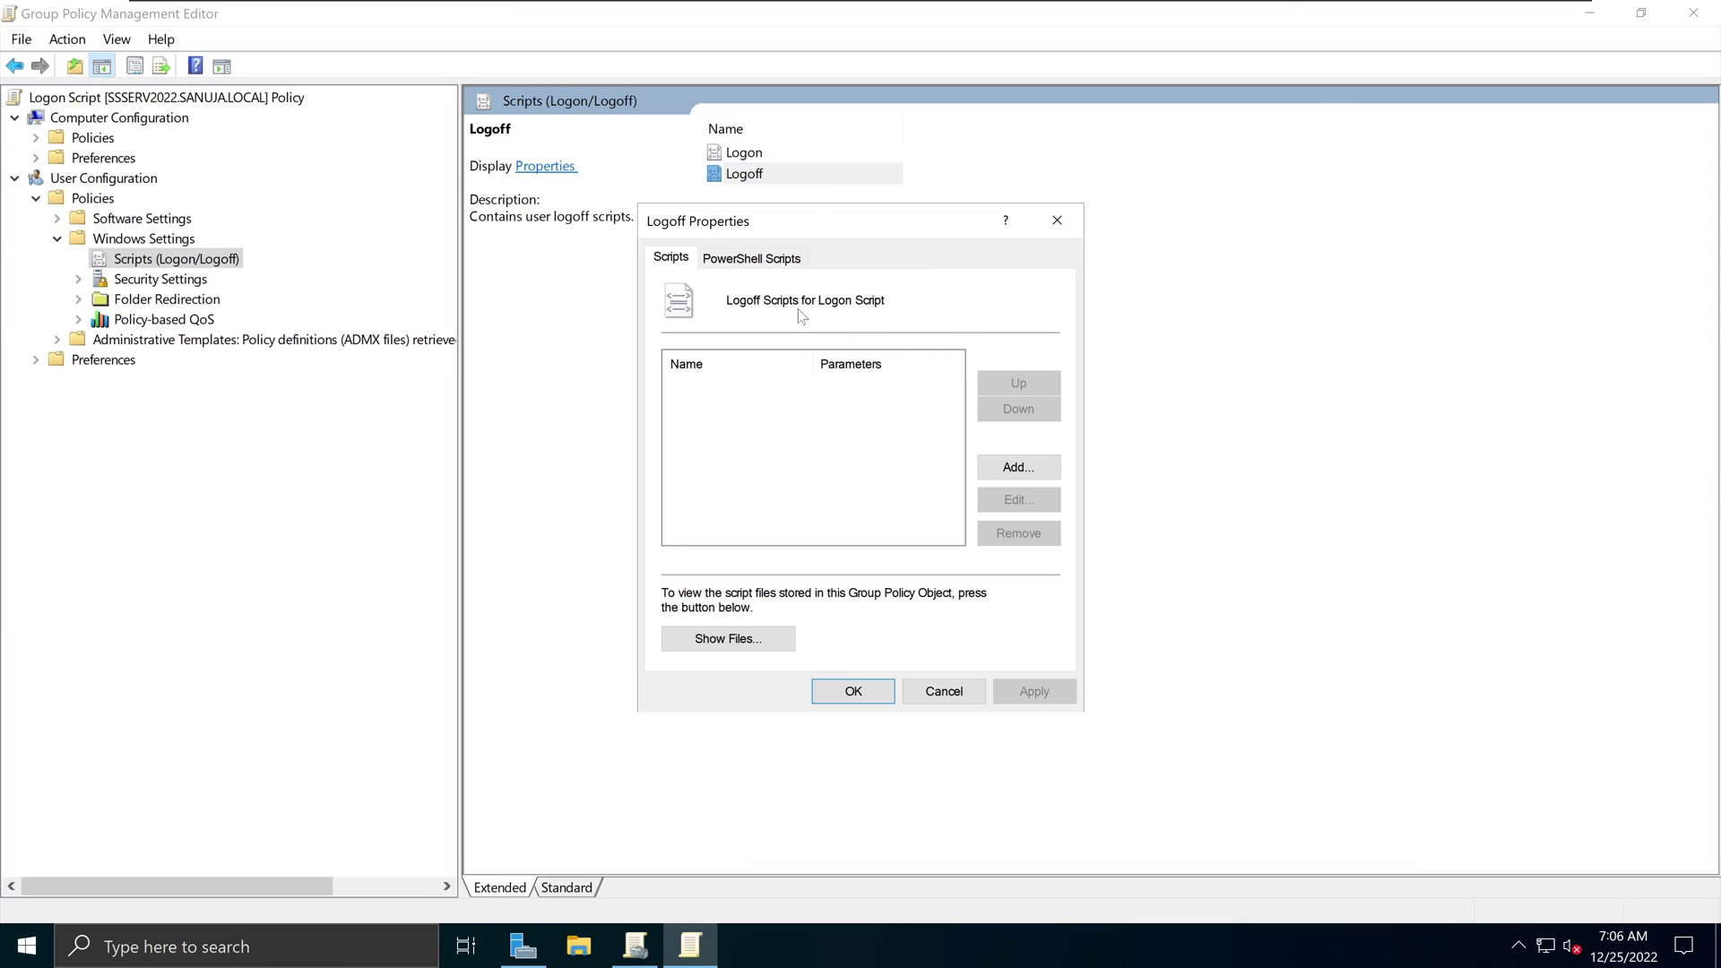
left_click(742, 261)
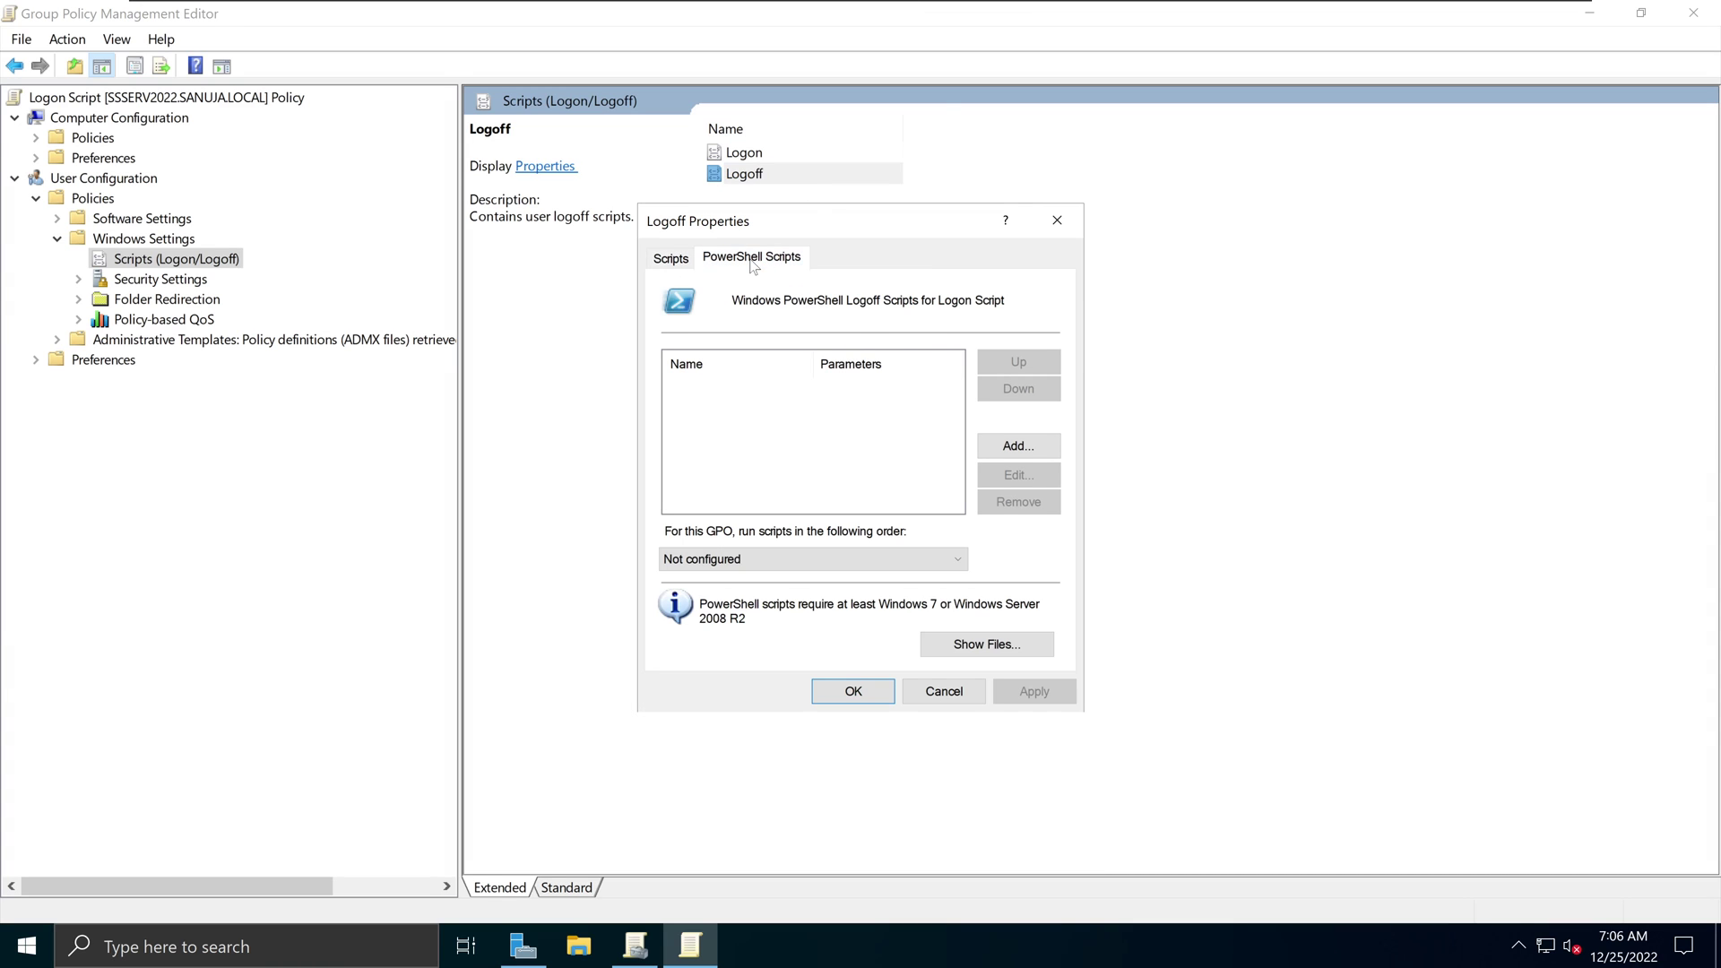
left_click(1061, 220)
left_click(760, 158)
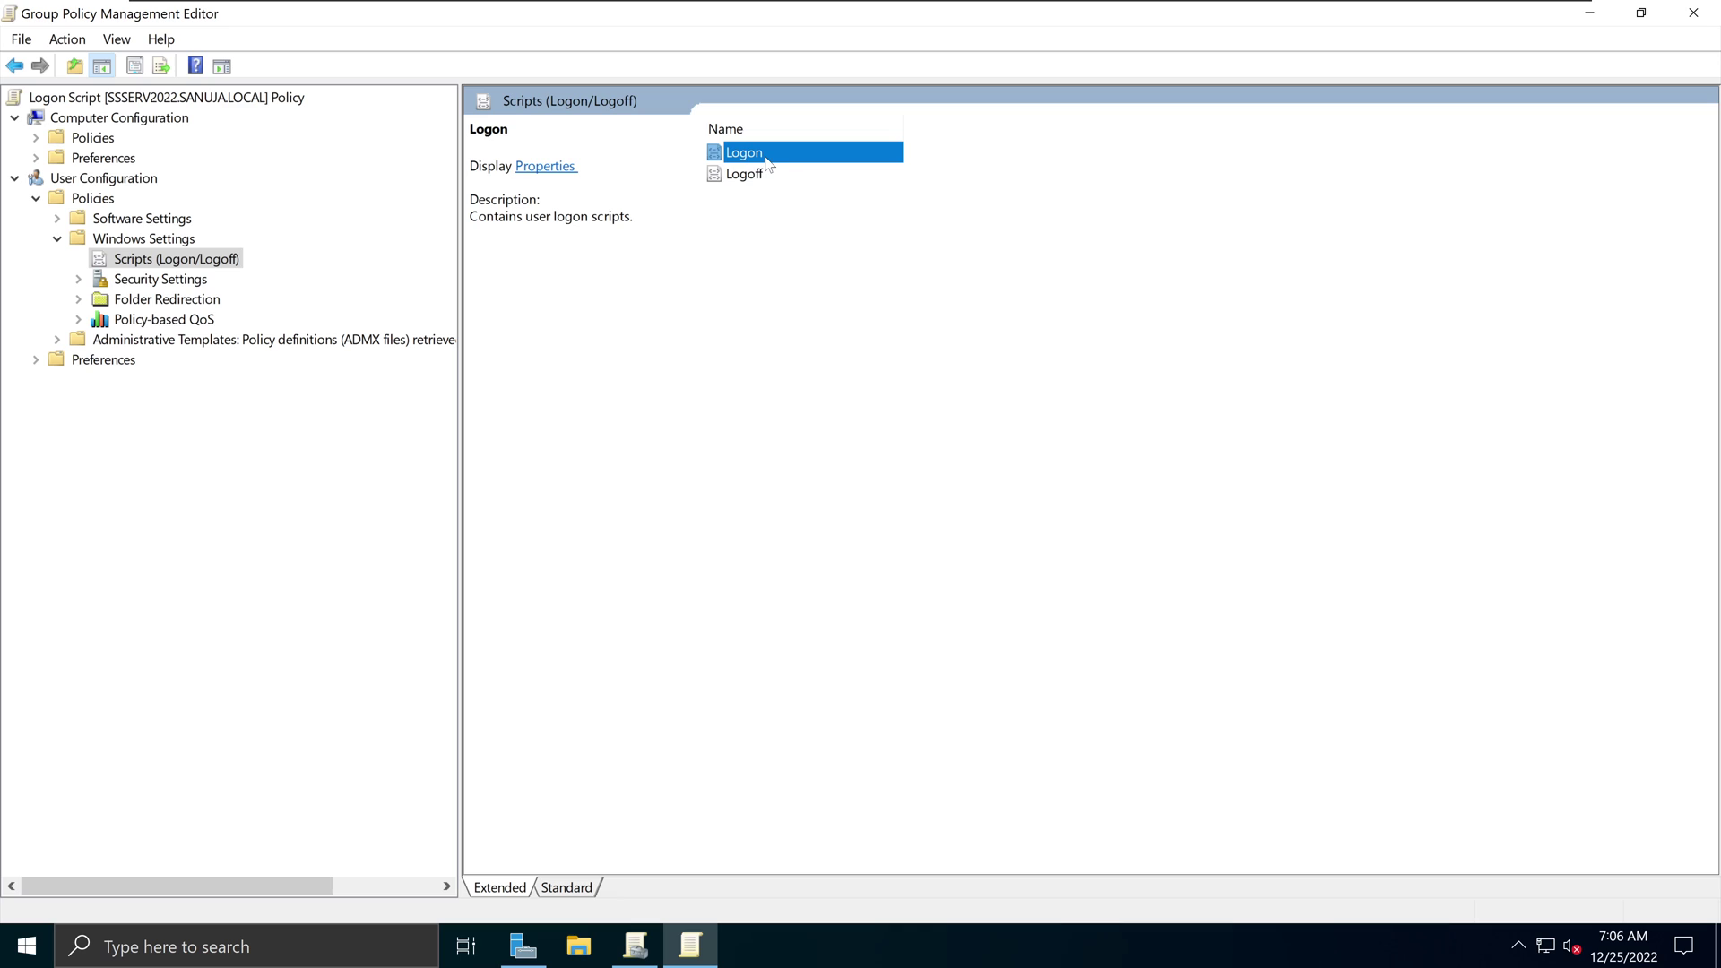
double_click(792, 163)
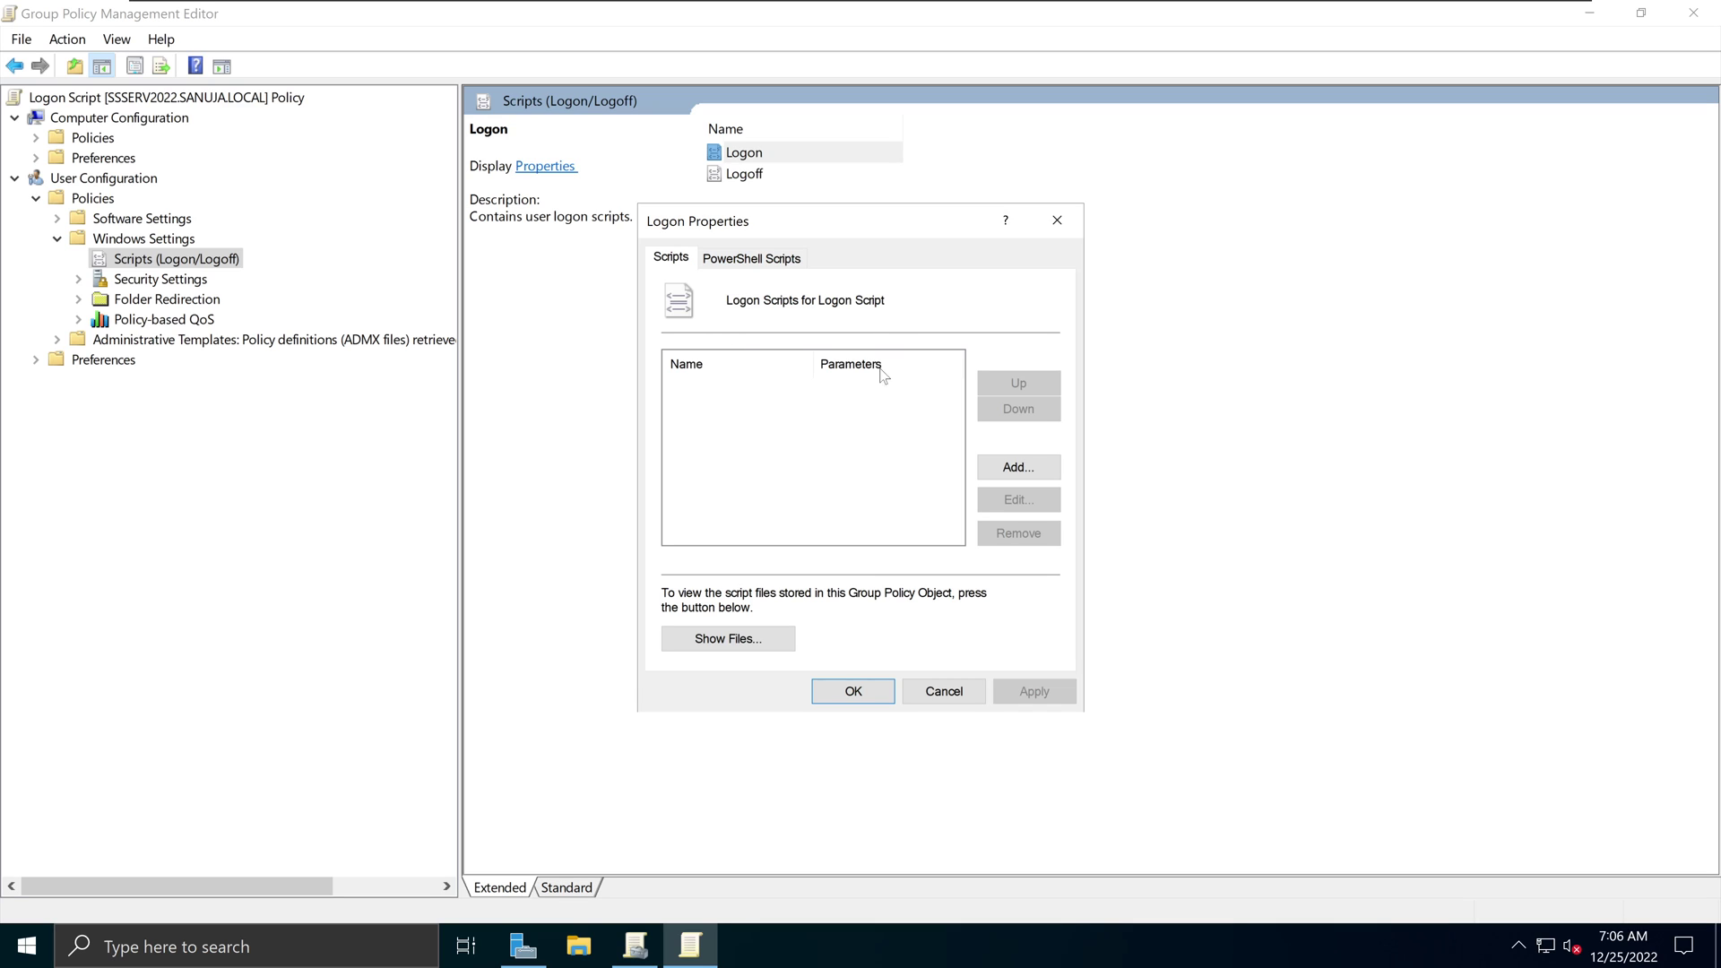
left_click(758, 260)
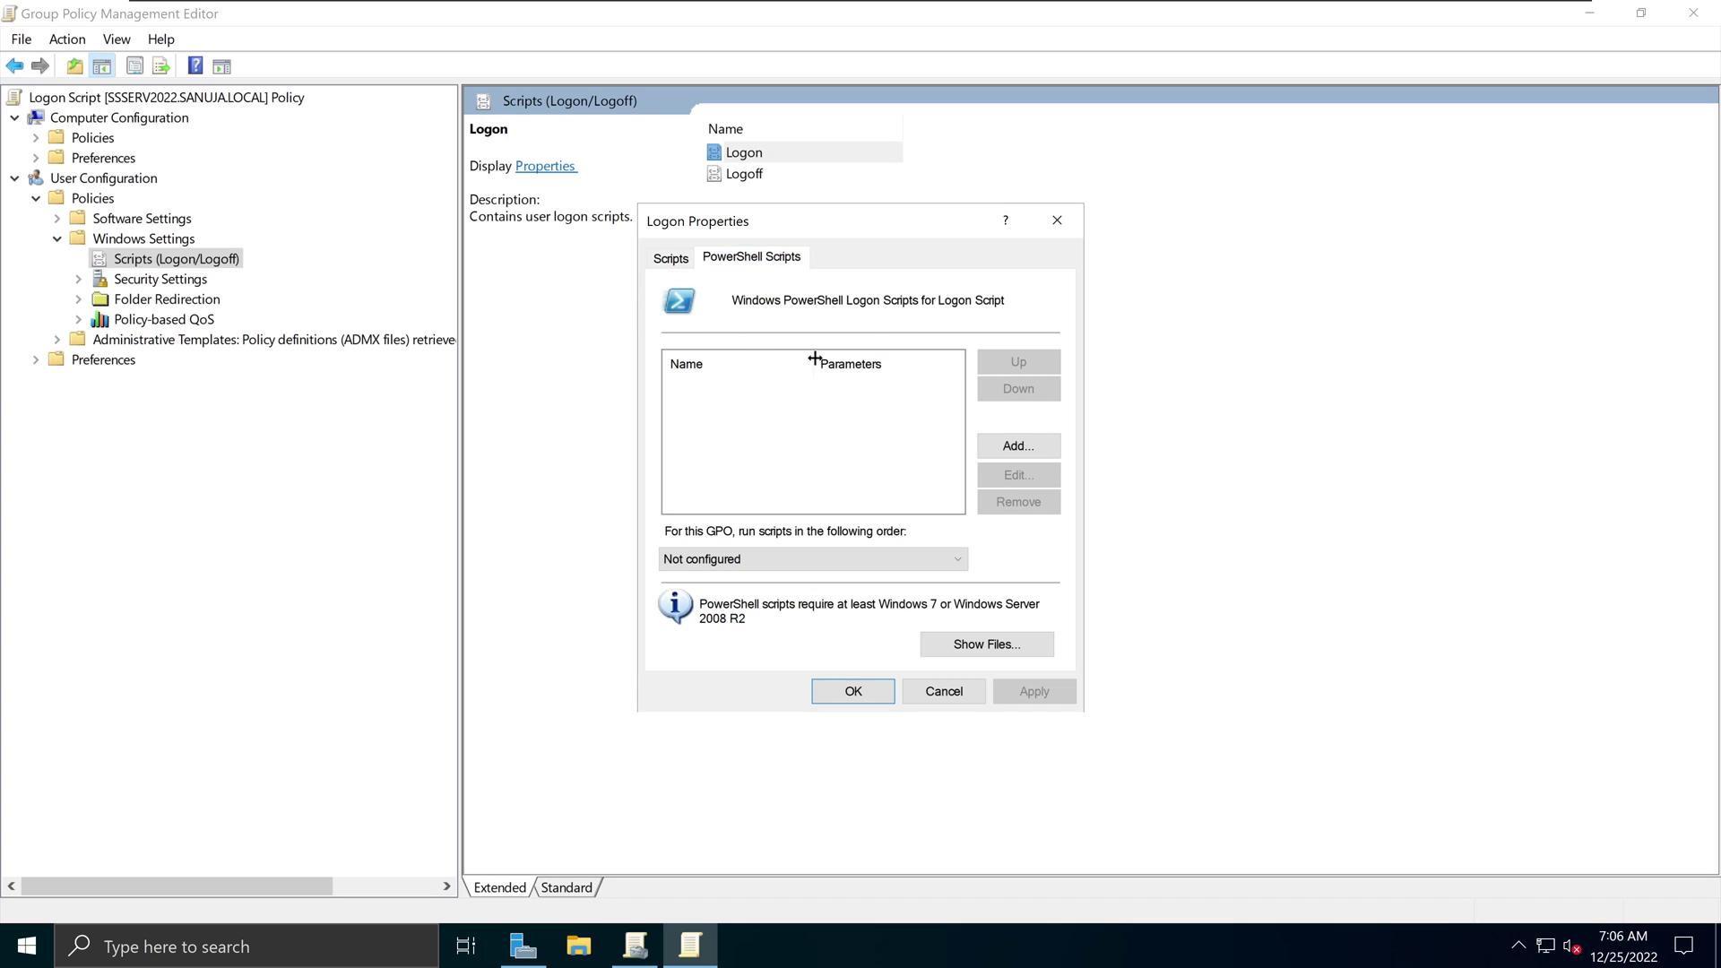
left_click(1014, 448)
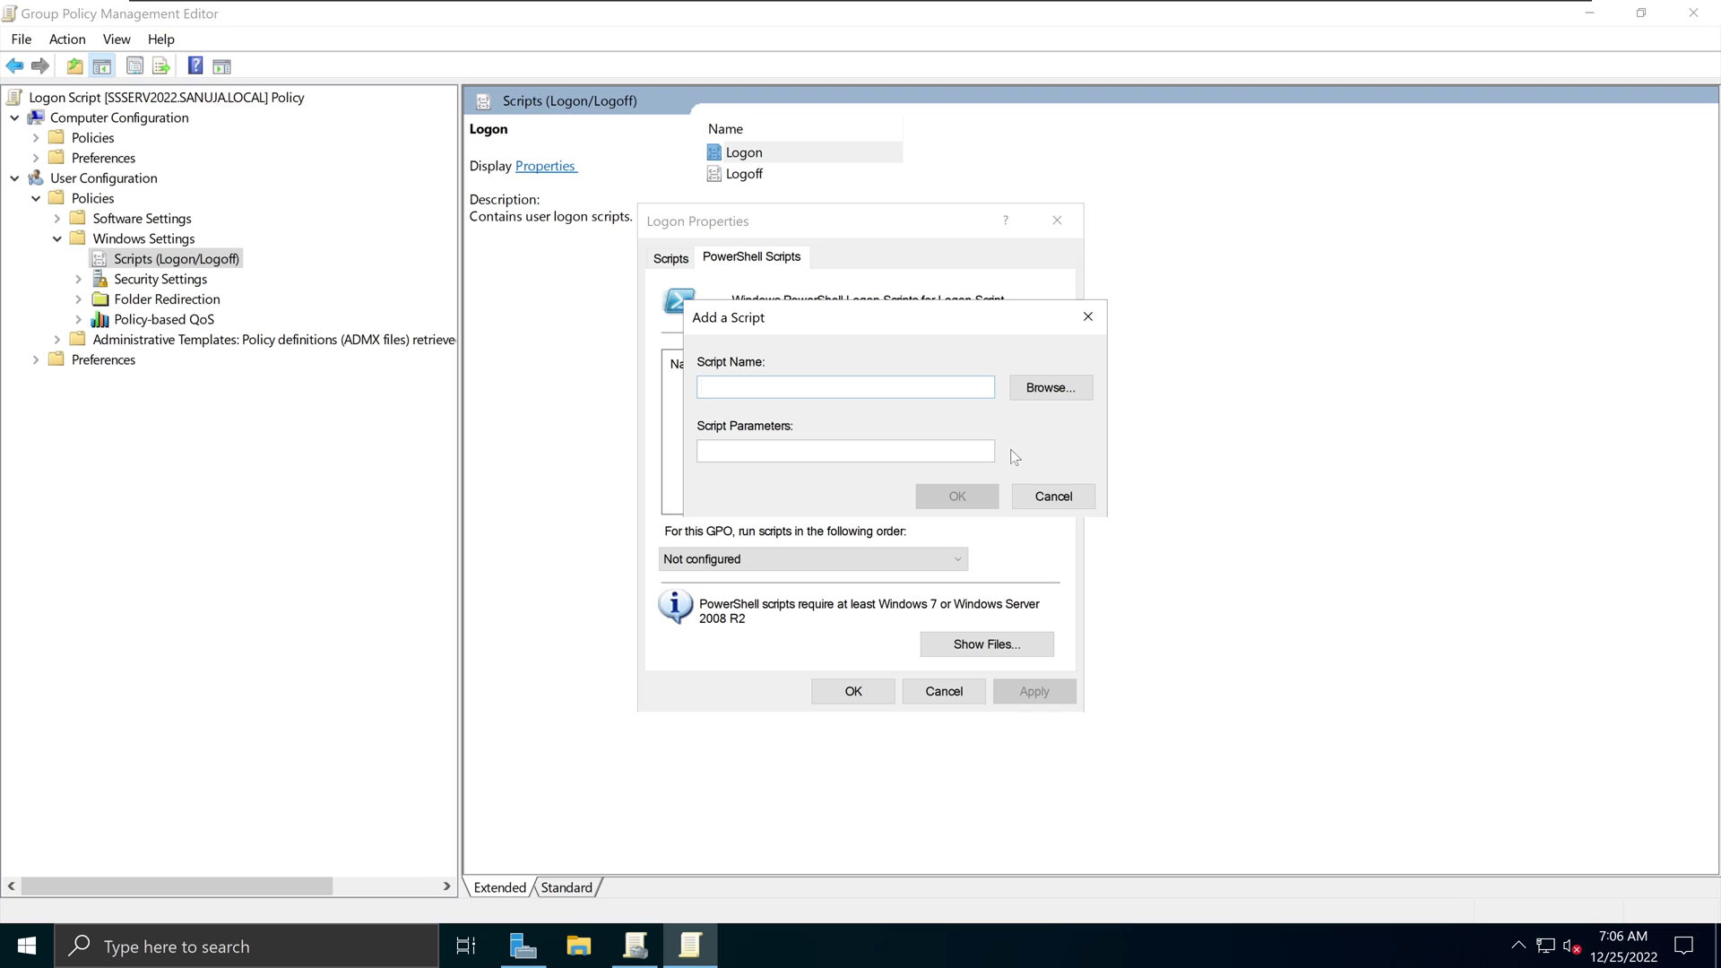
left_click(1053, 495)
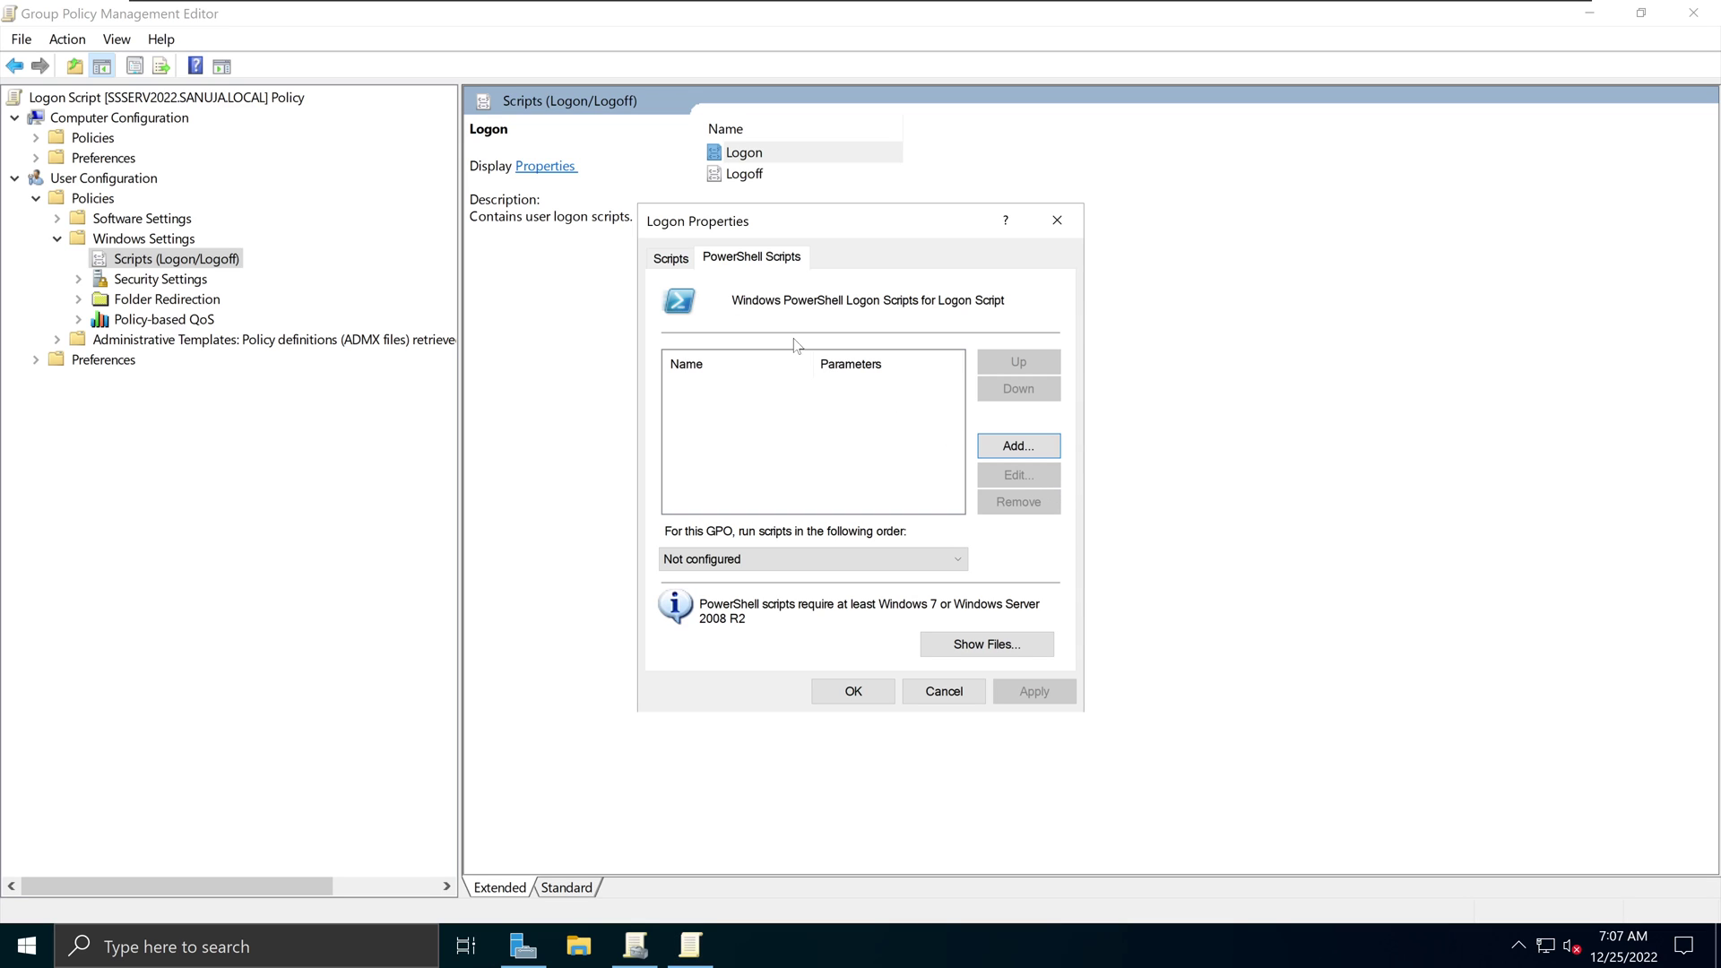
left_click(673, 260)
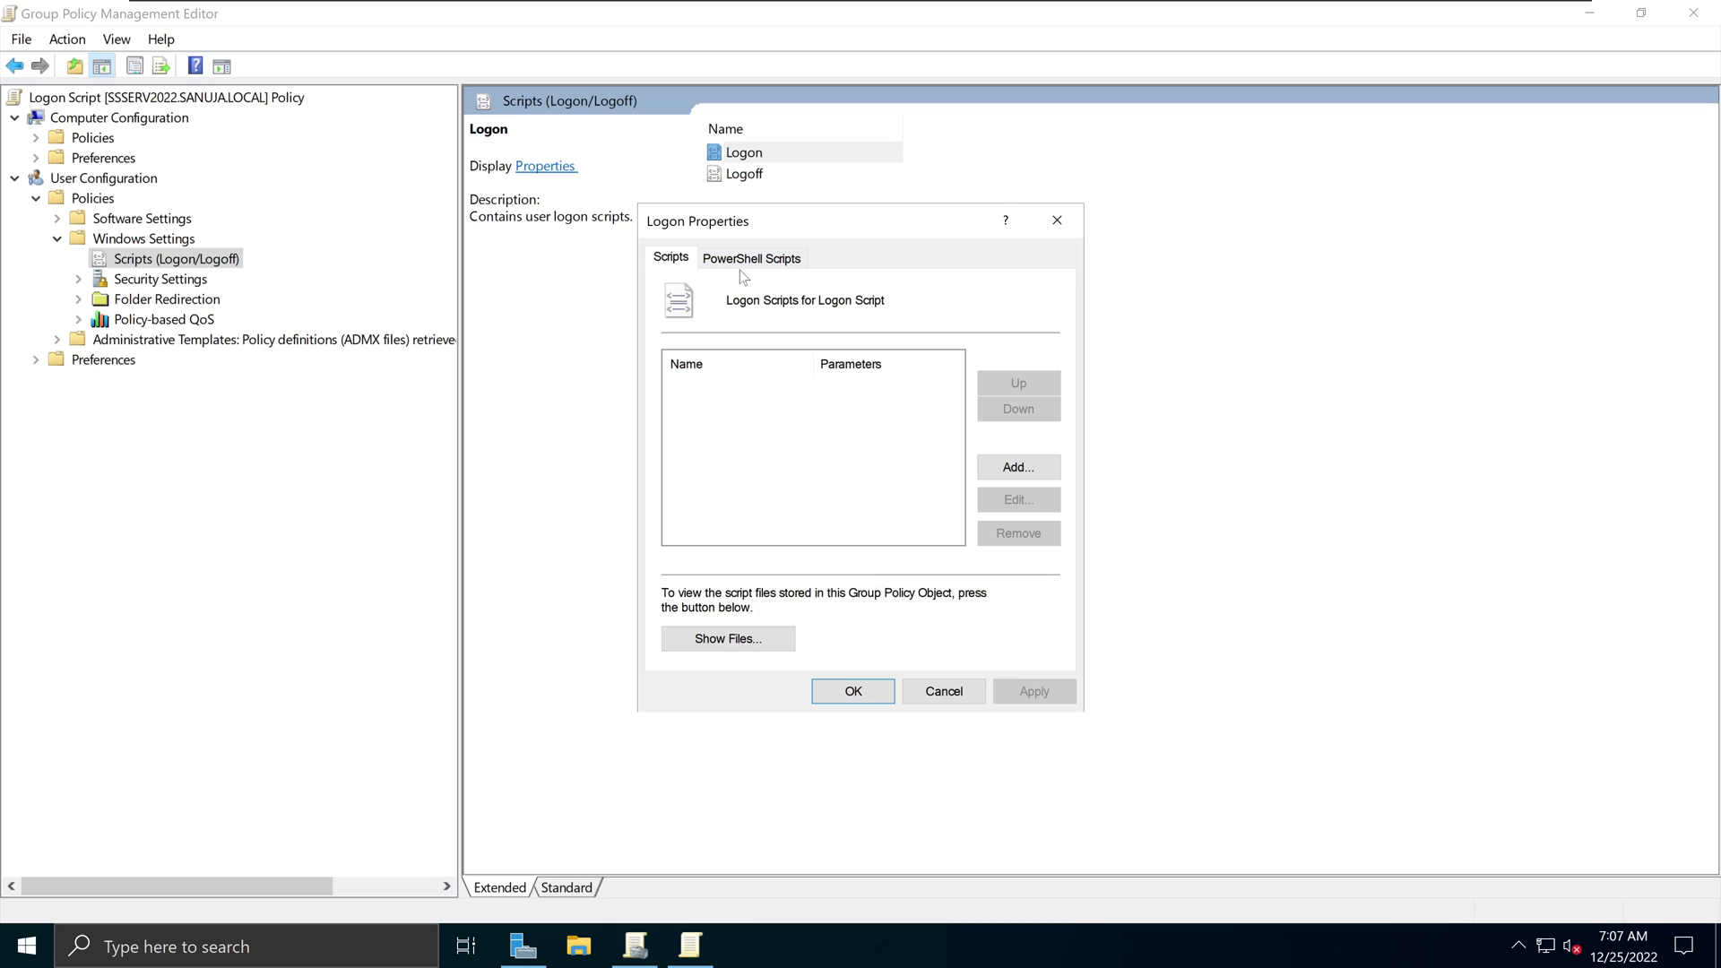
left_click(738, 261)
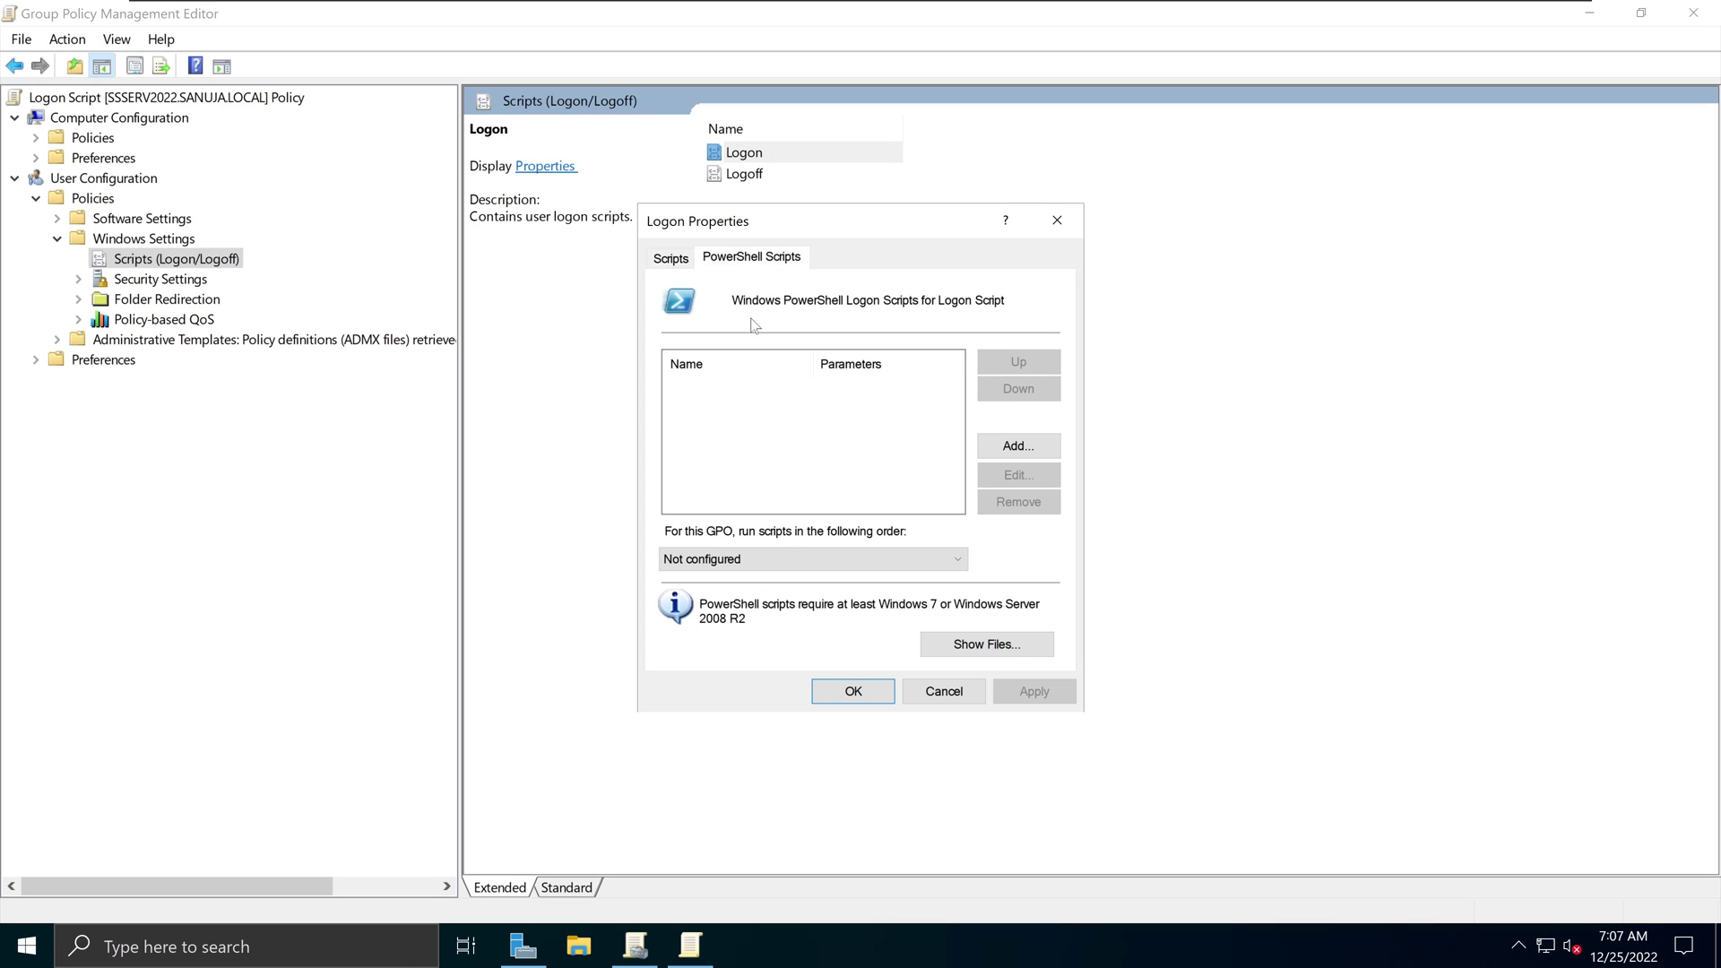
left_click(937, 563)
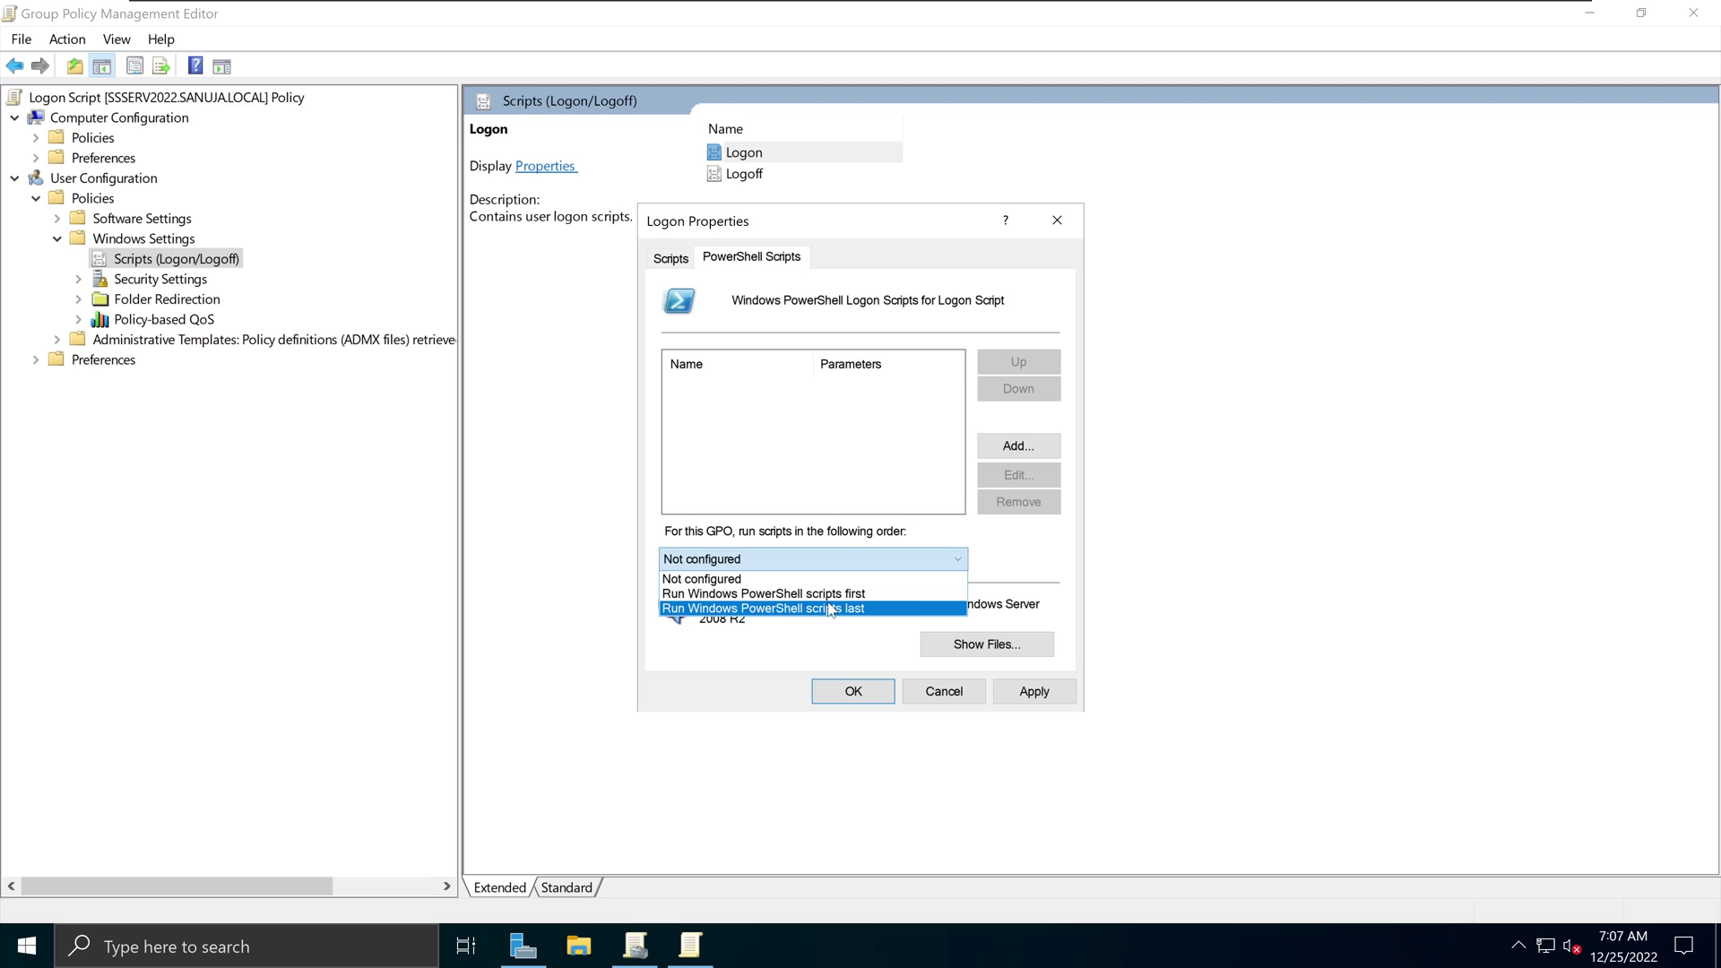
left_click(867, 475)
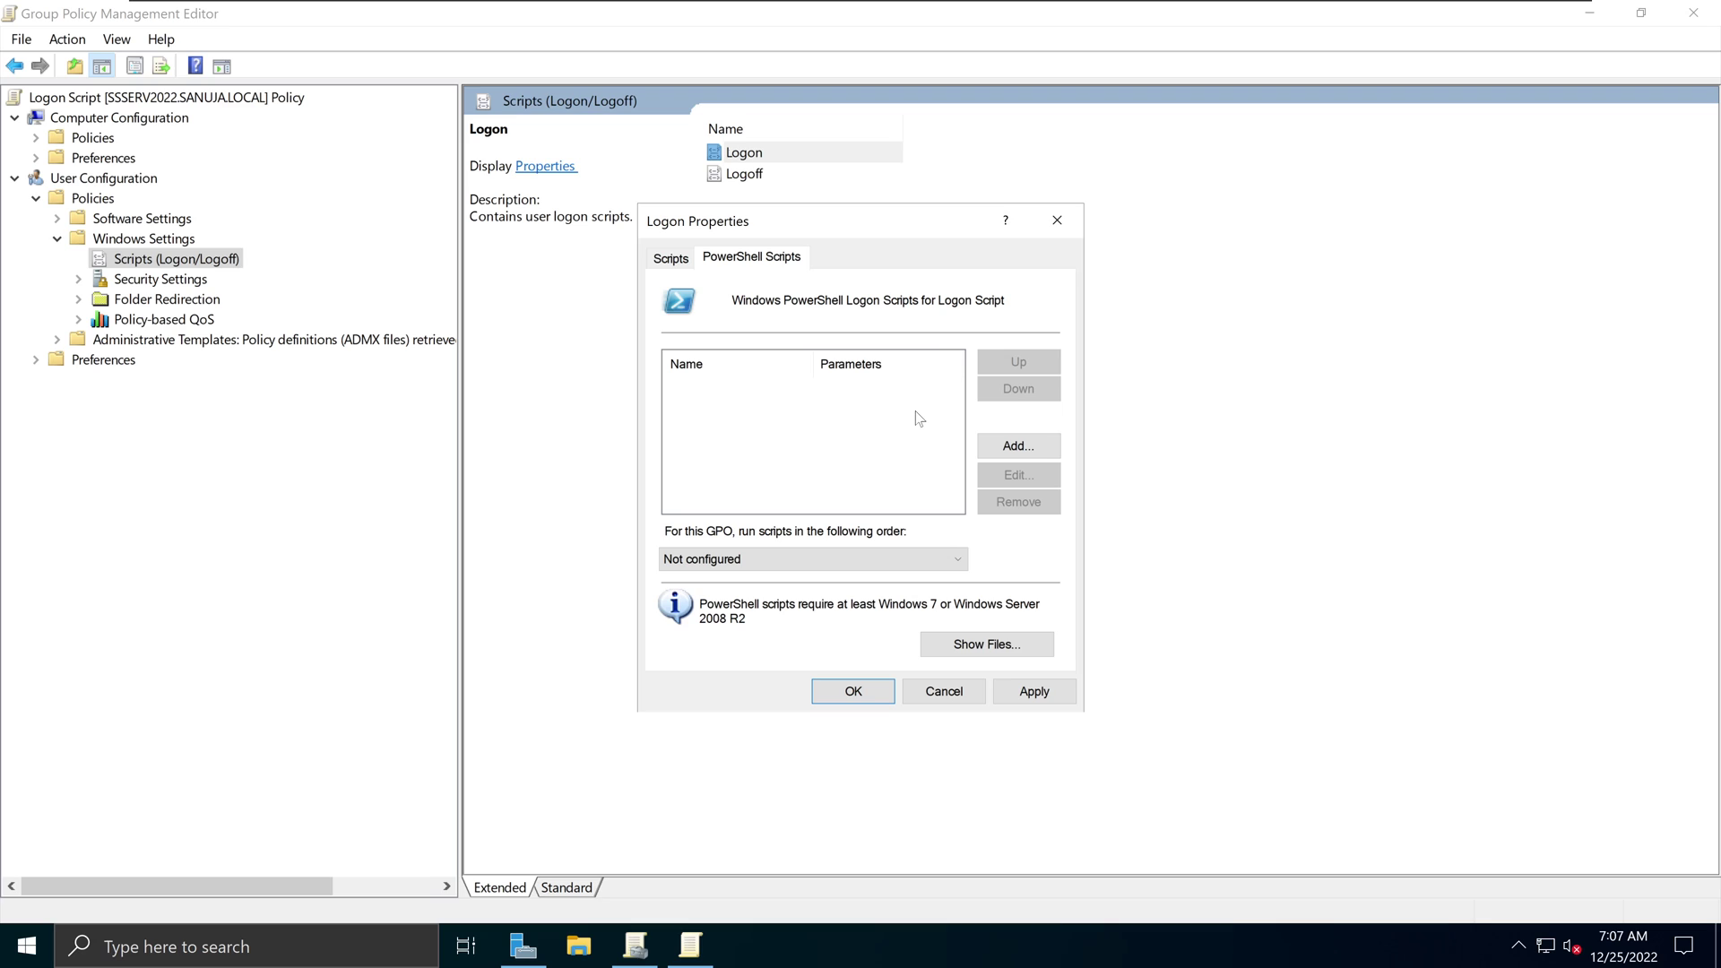
left_click(673, 259)
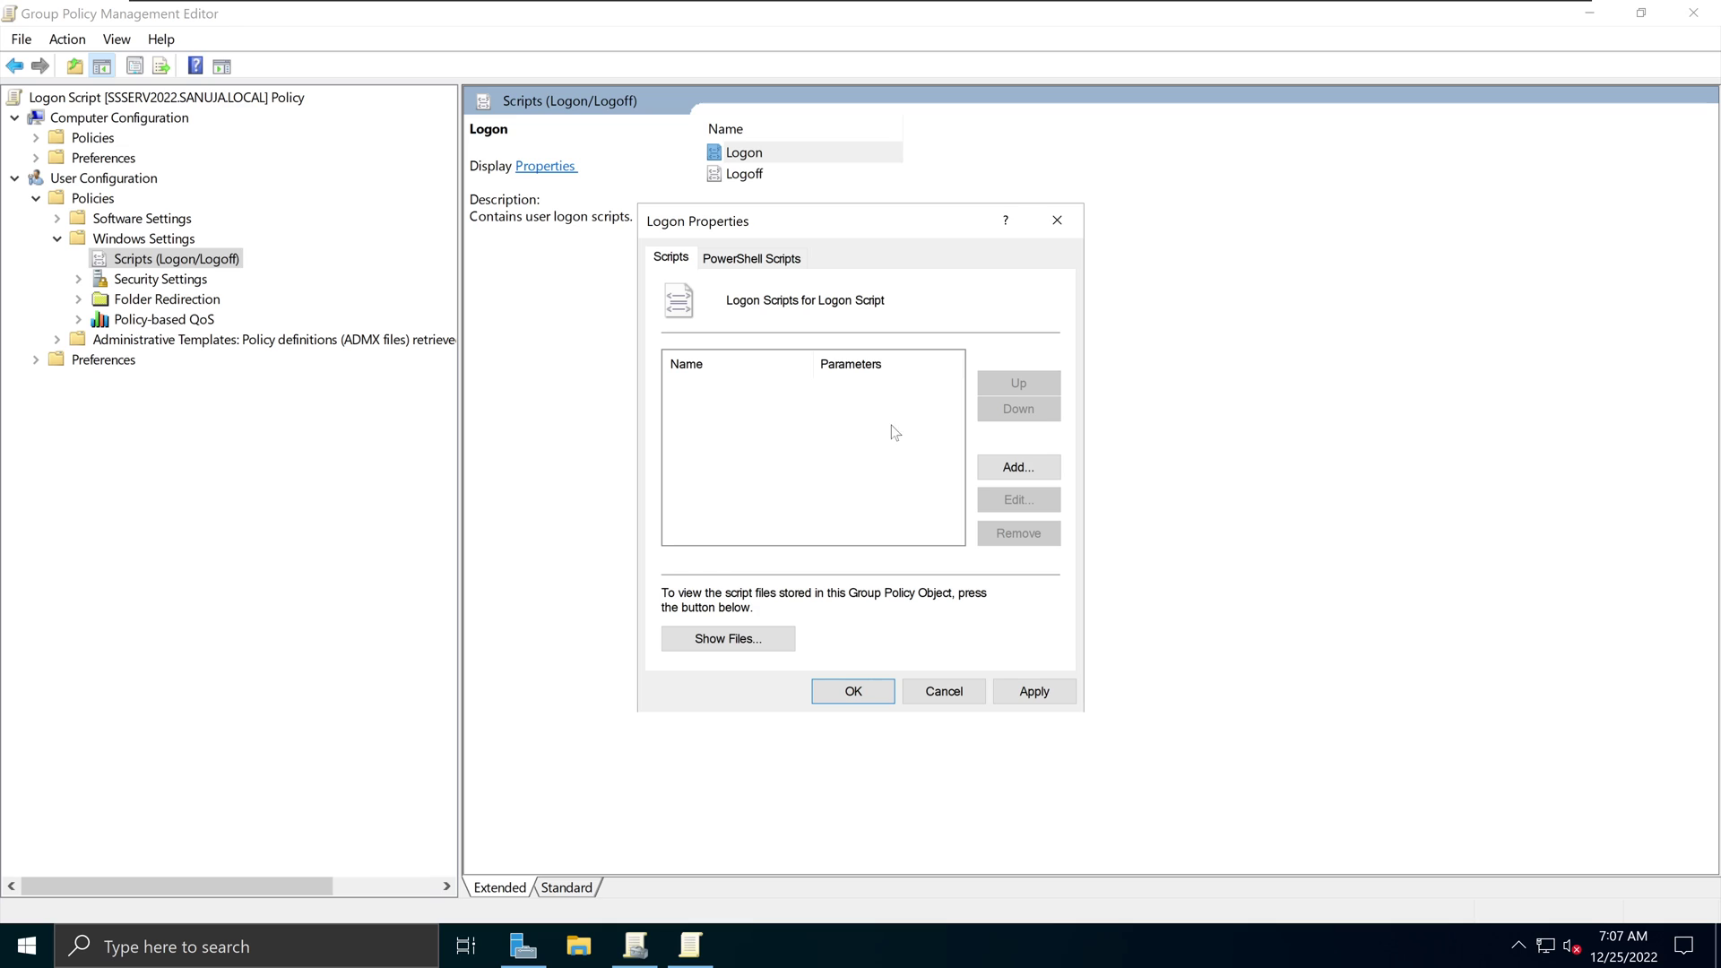
- Check the Logon folder path via Add and Browse, then cancel both dialogs
left_click(1031, 469)
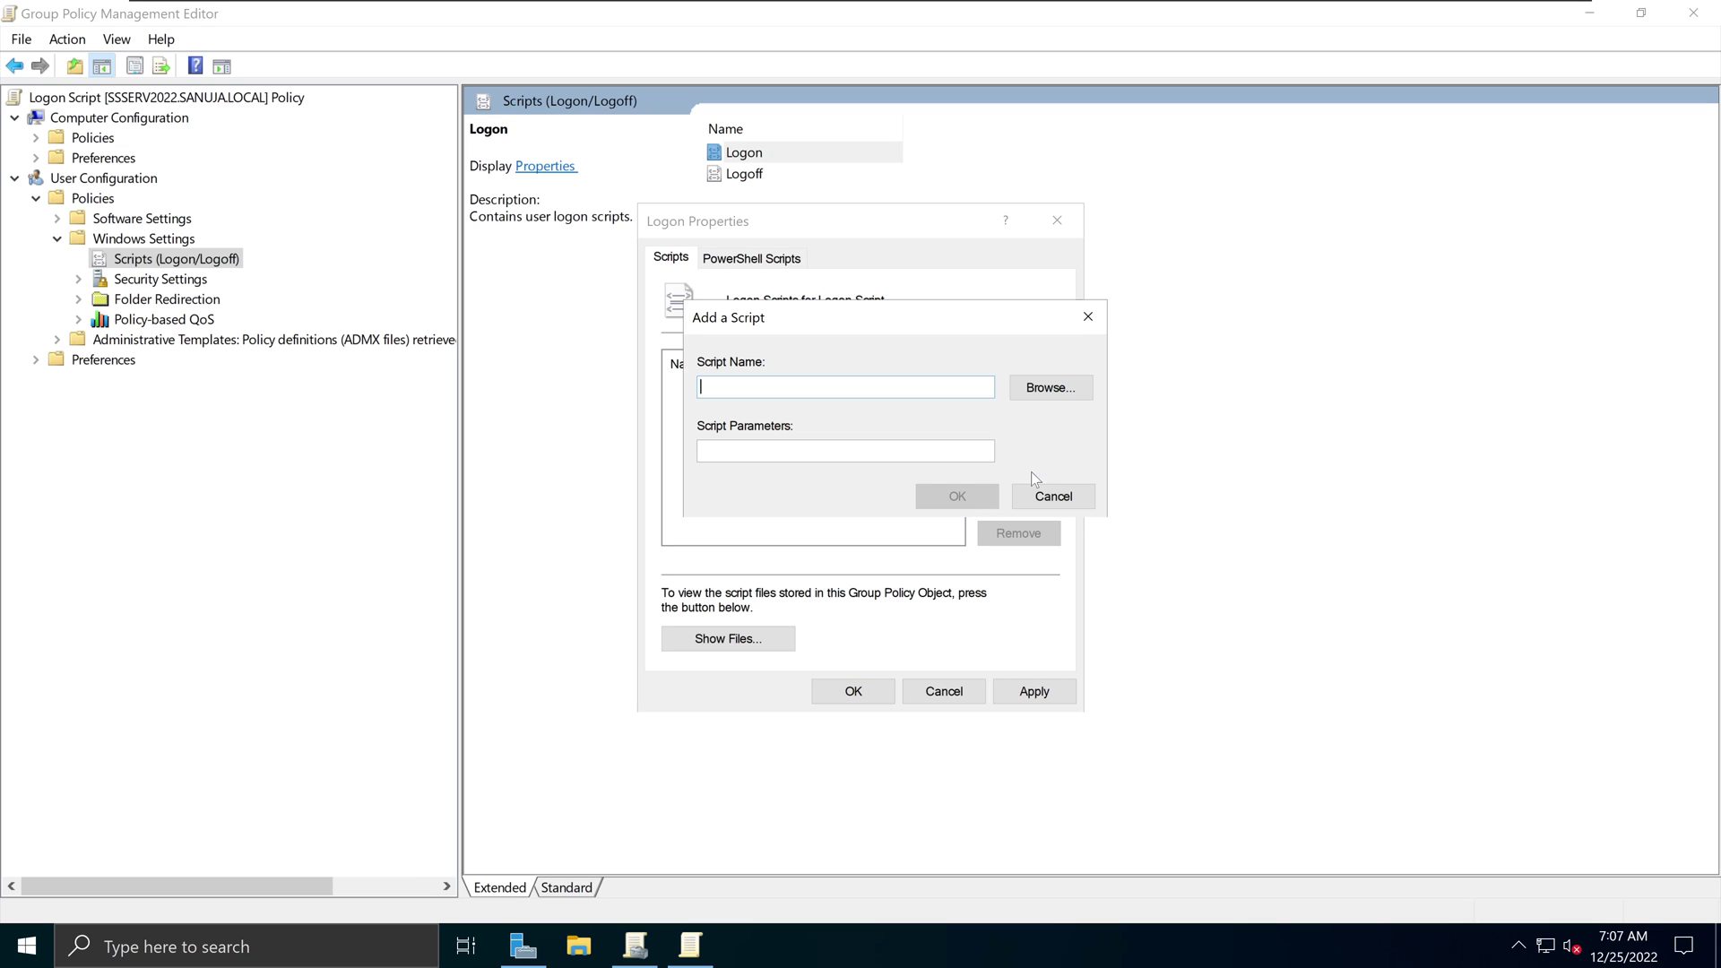
left_click(1052, 391)
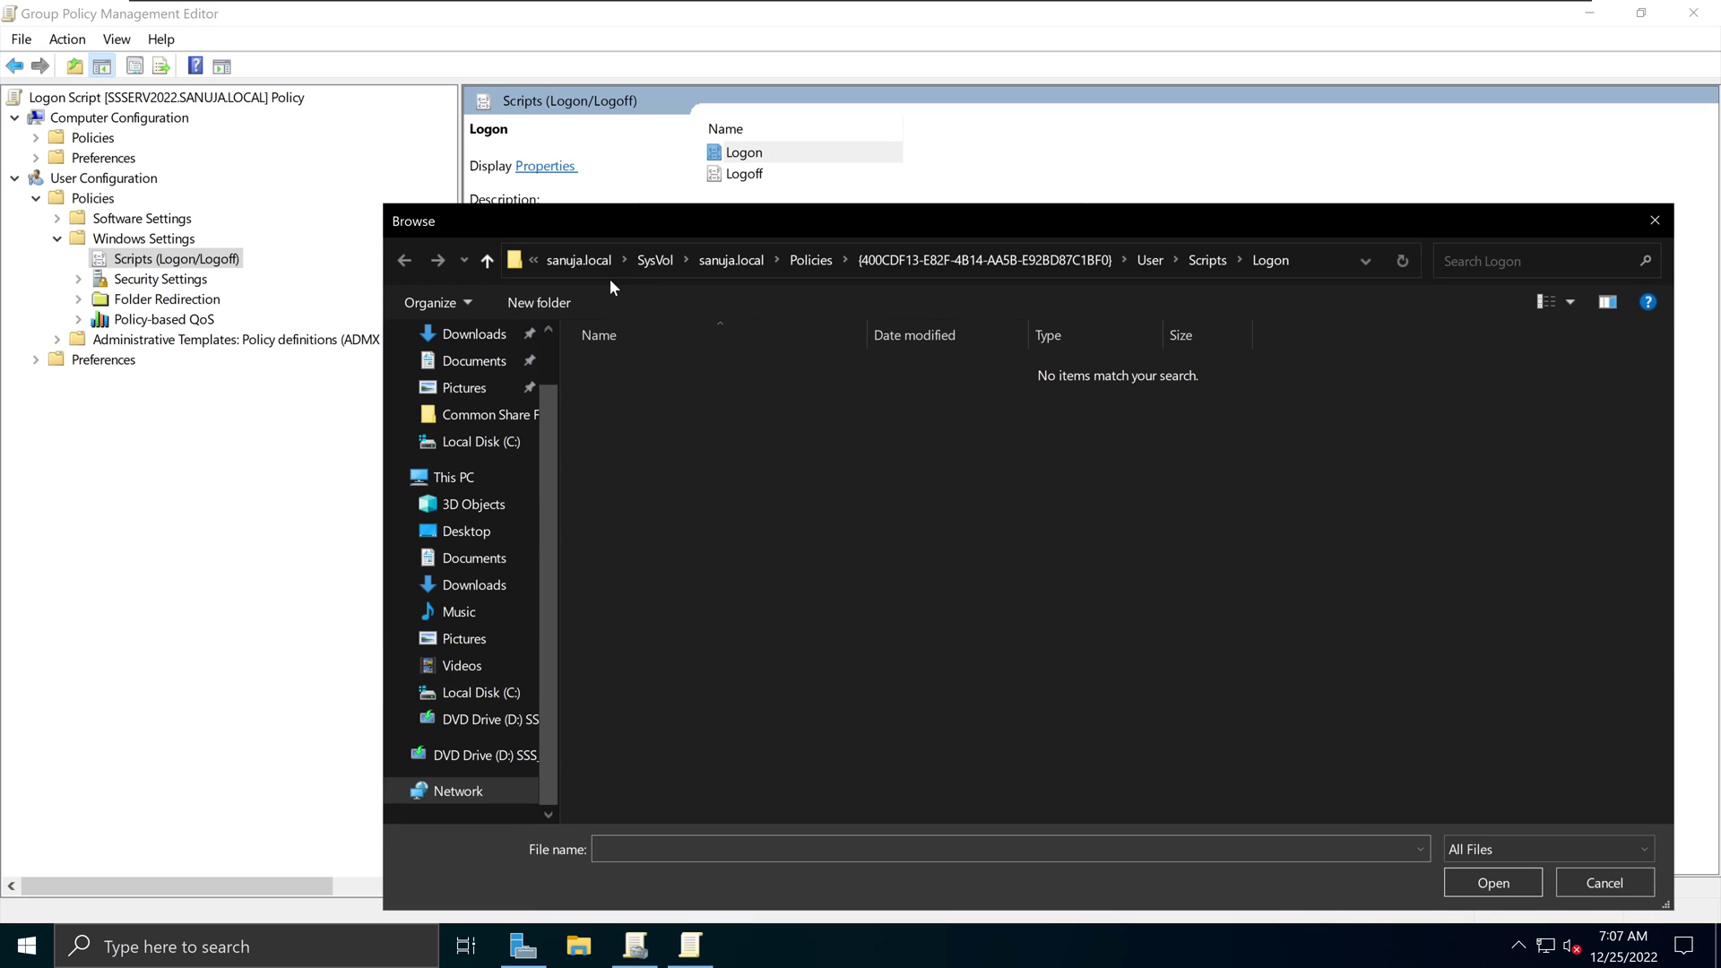
left_click(1307, 263)
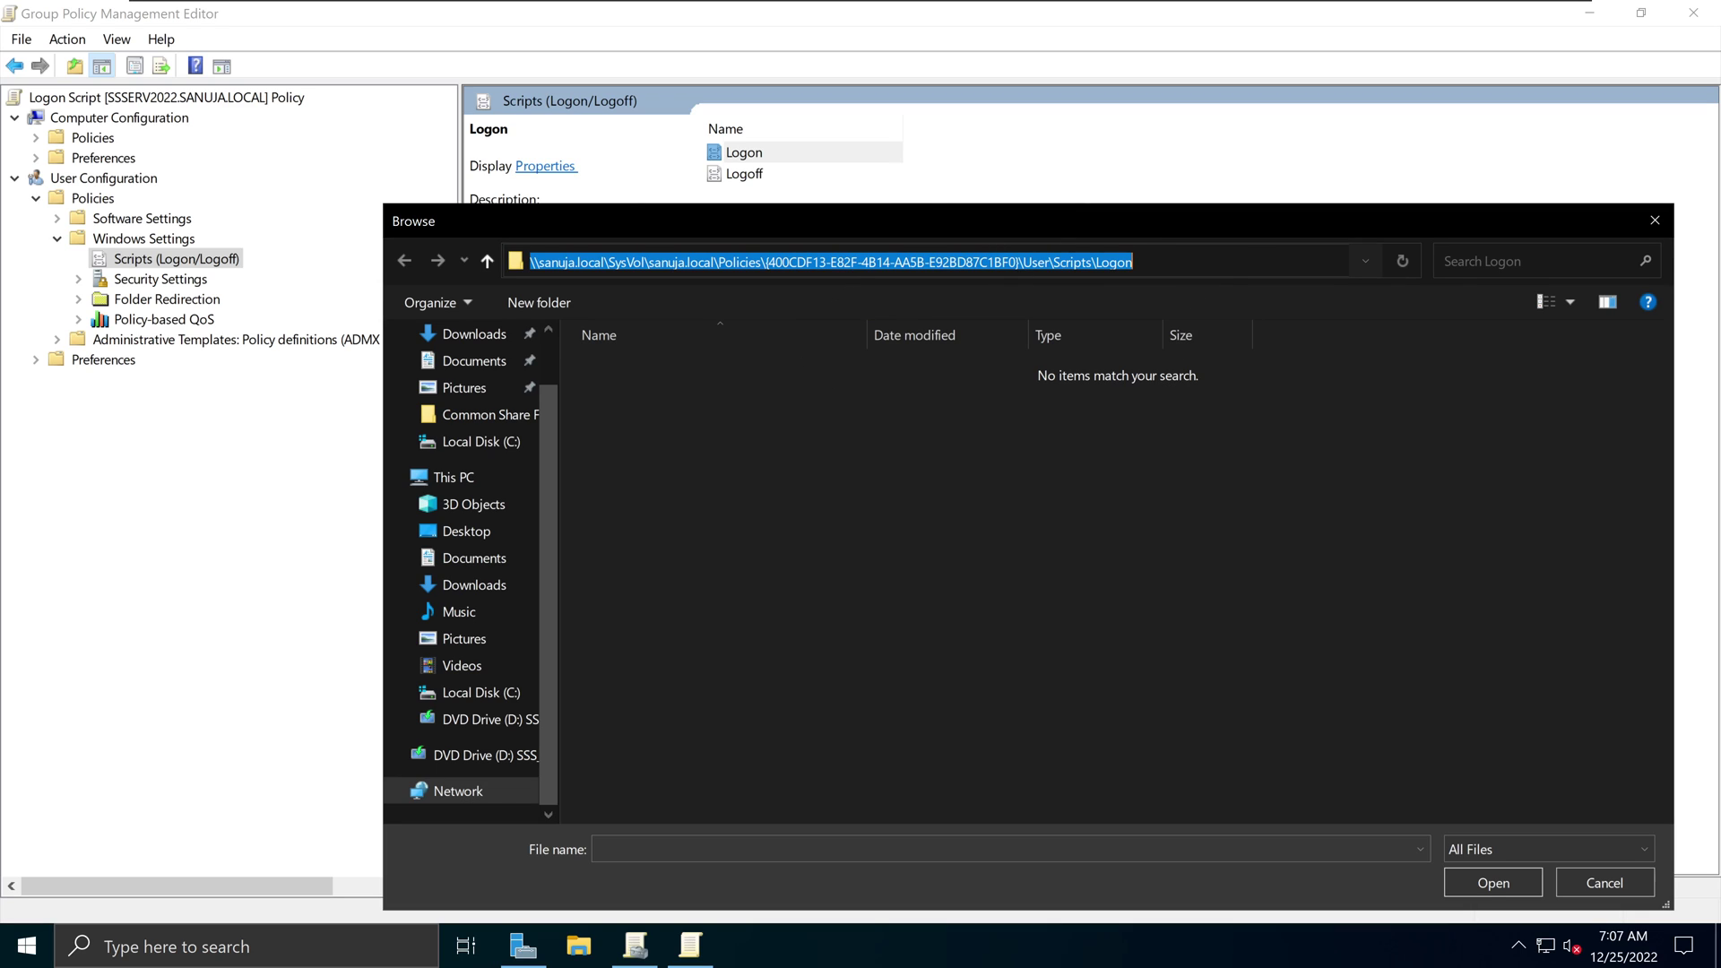
left_click(1660, 223)
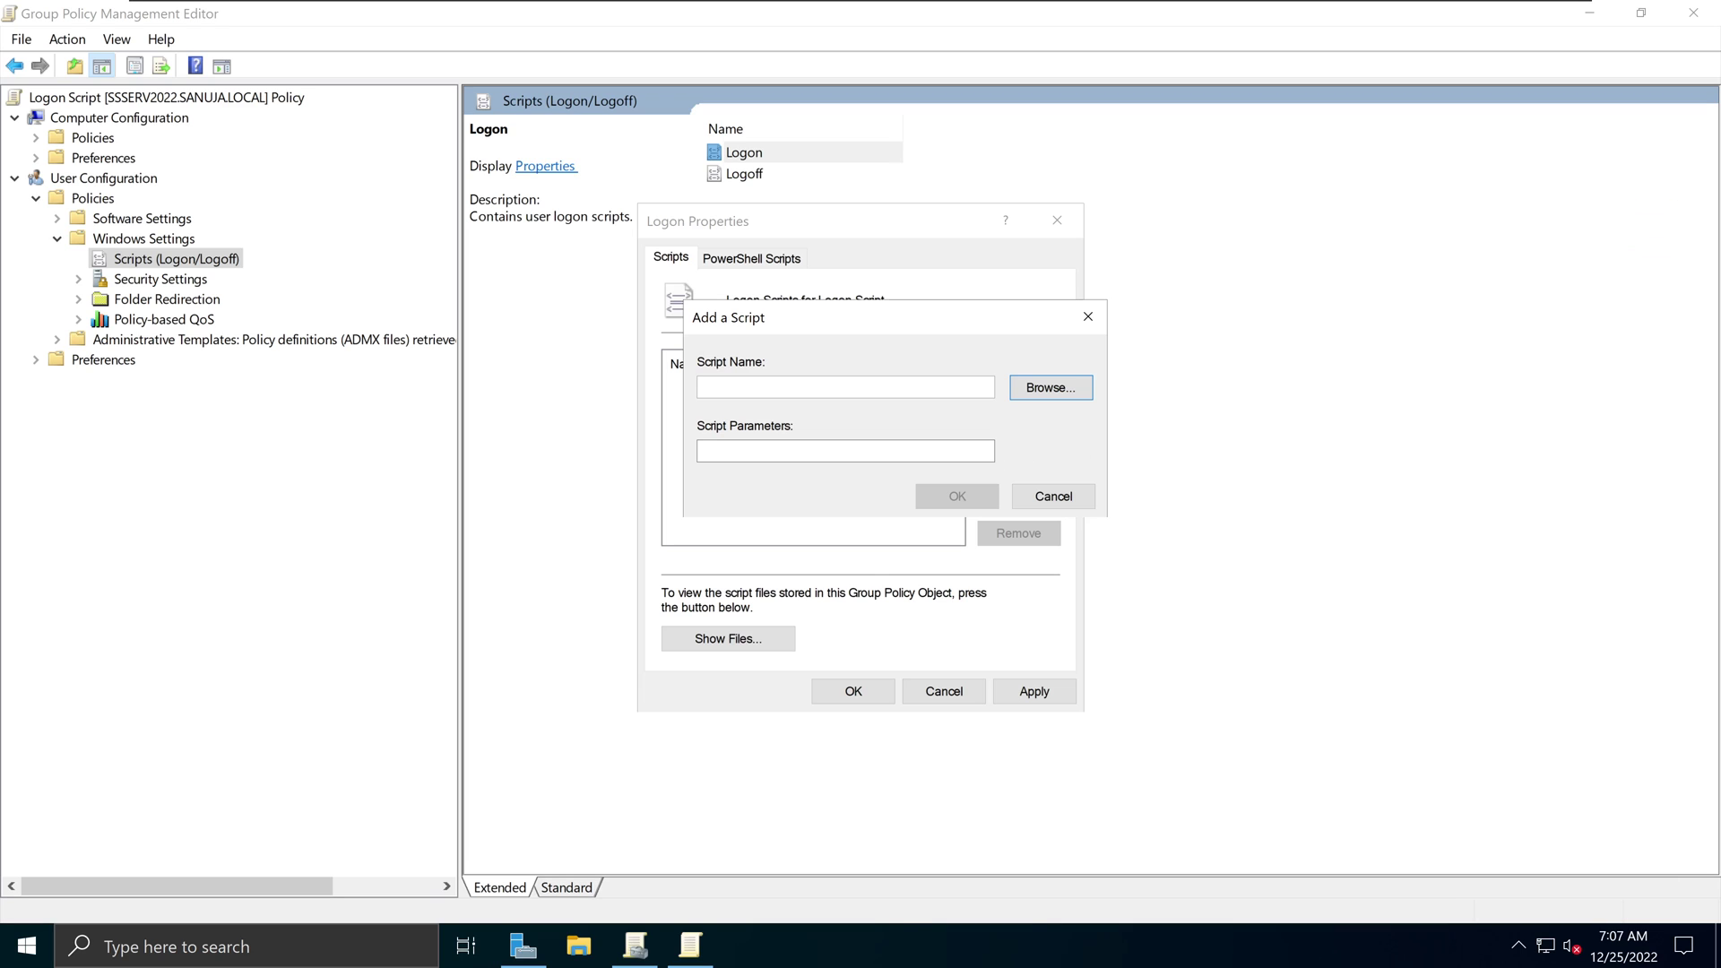
left_click(1087, 315)
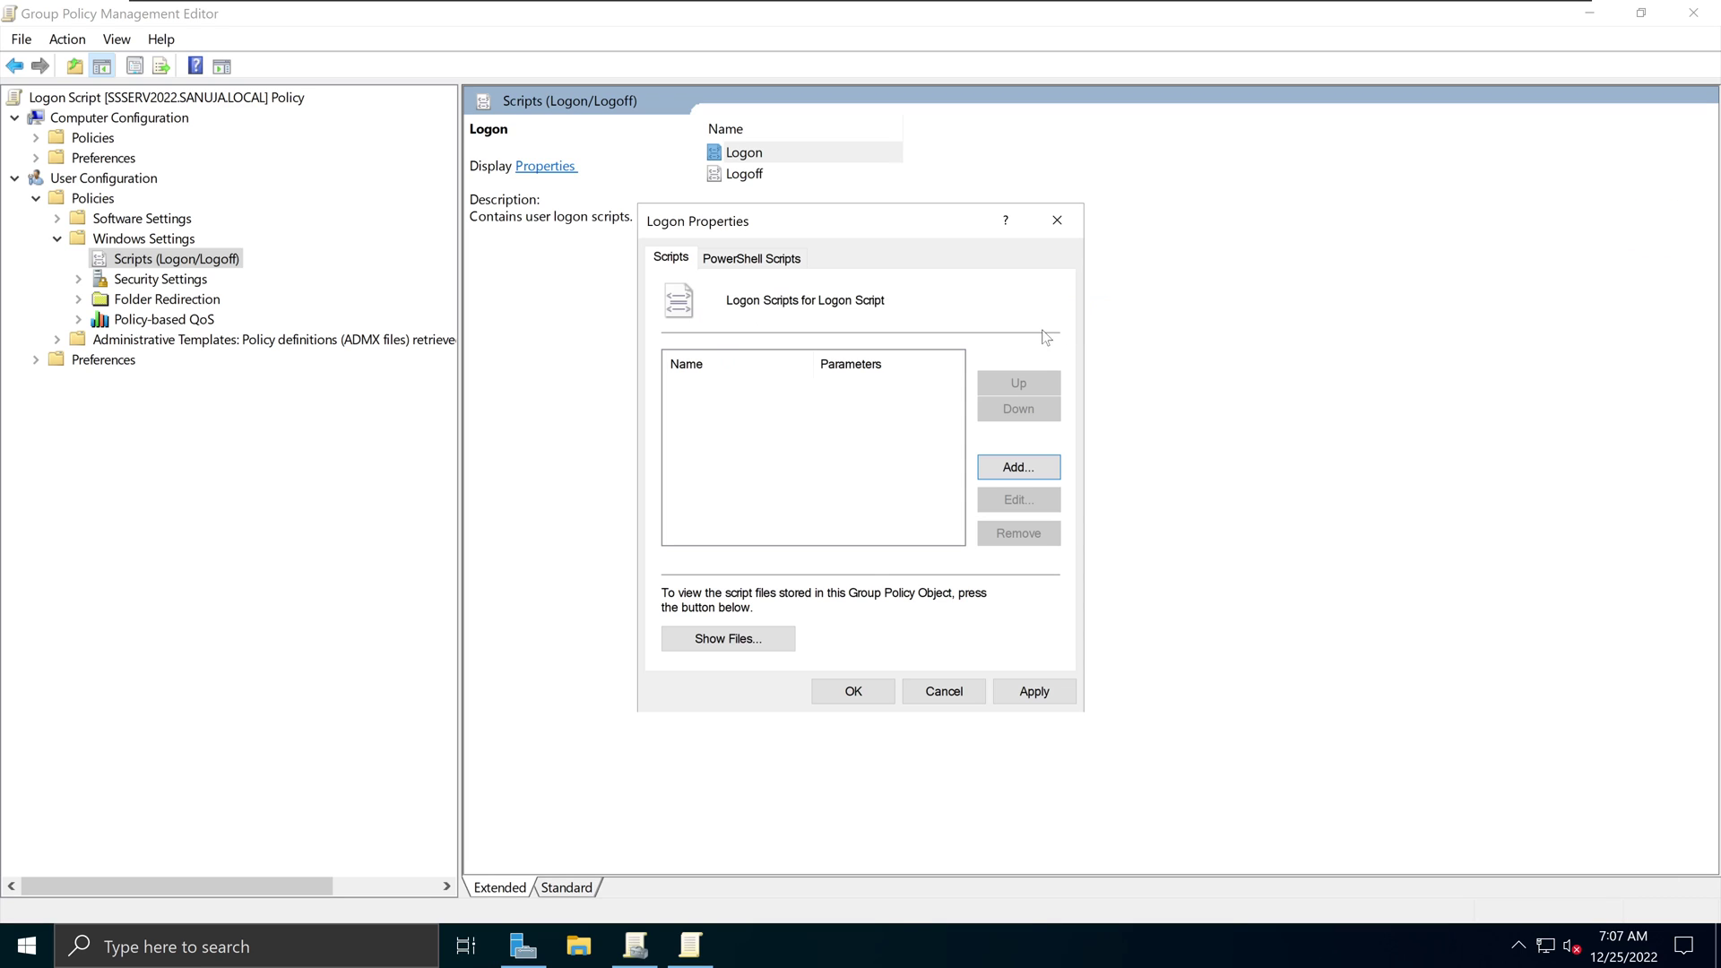
- Review the PowerShell Scripts tab's run-order options, leaving it Not configured
left_click(779, 259)
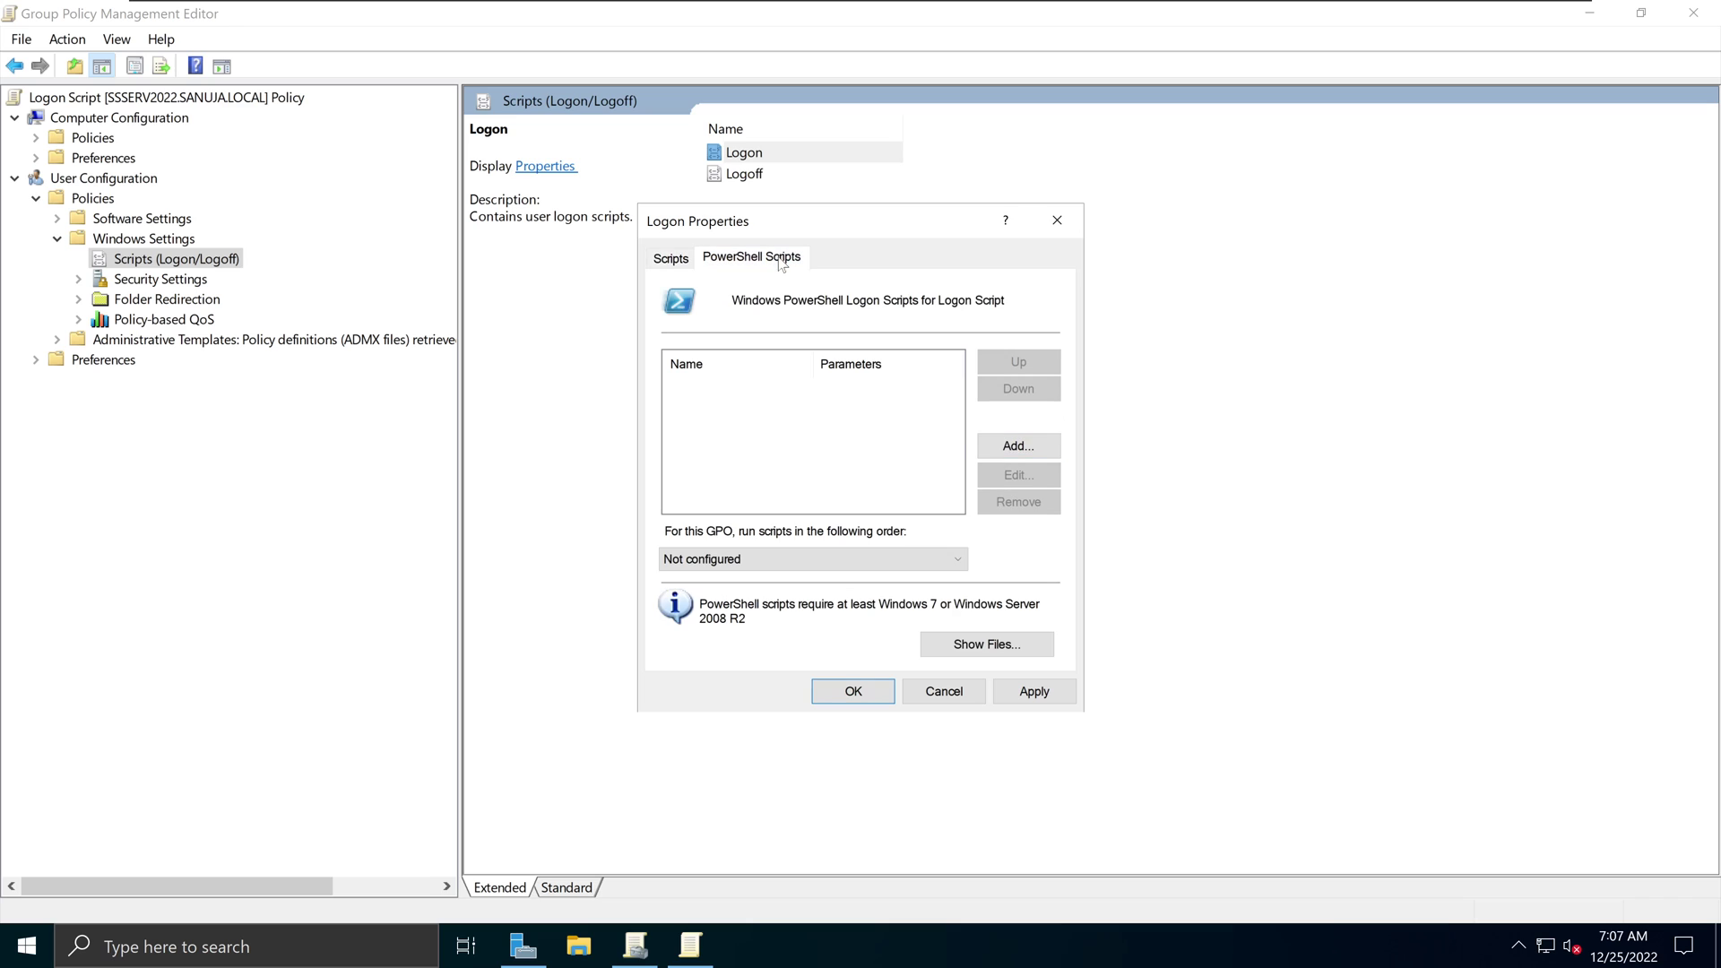
left_click(772, 557)
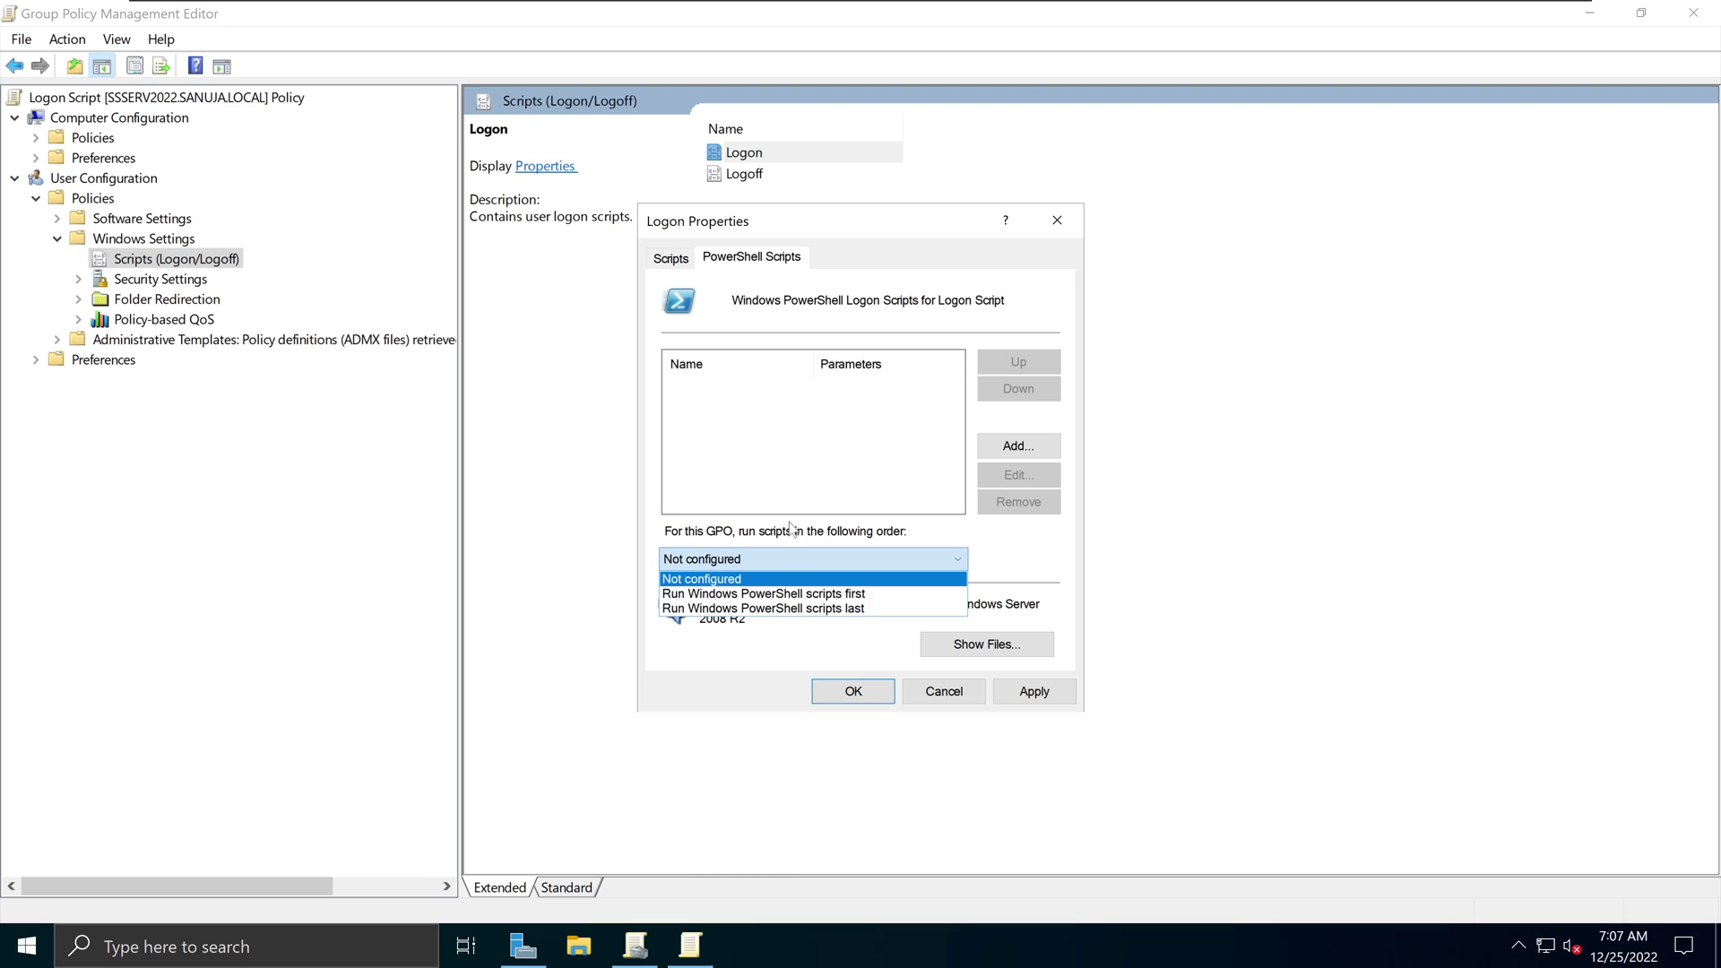
left_click(797, 475)
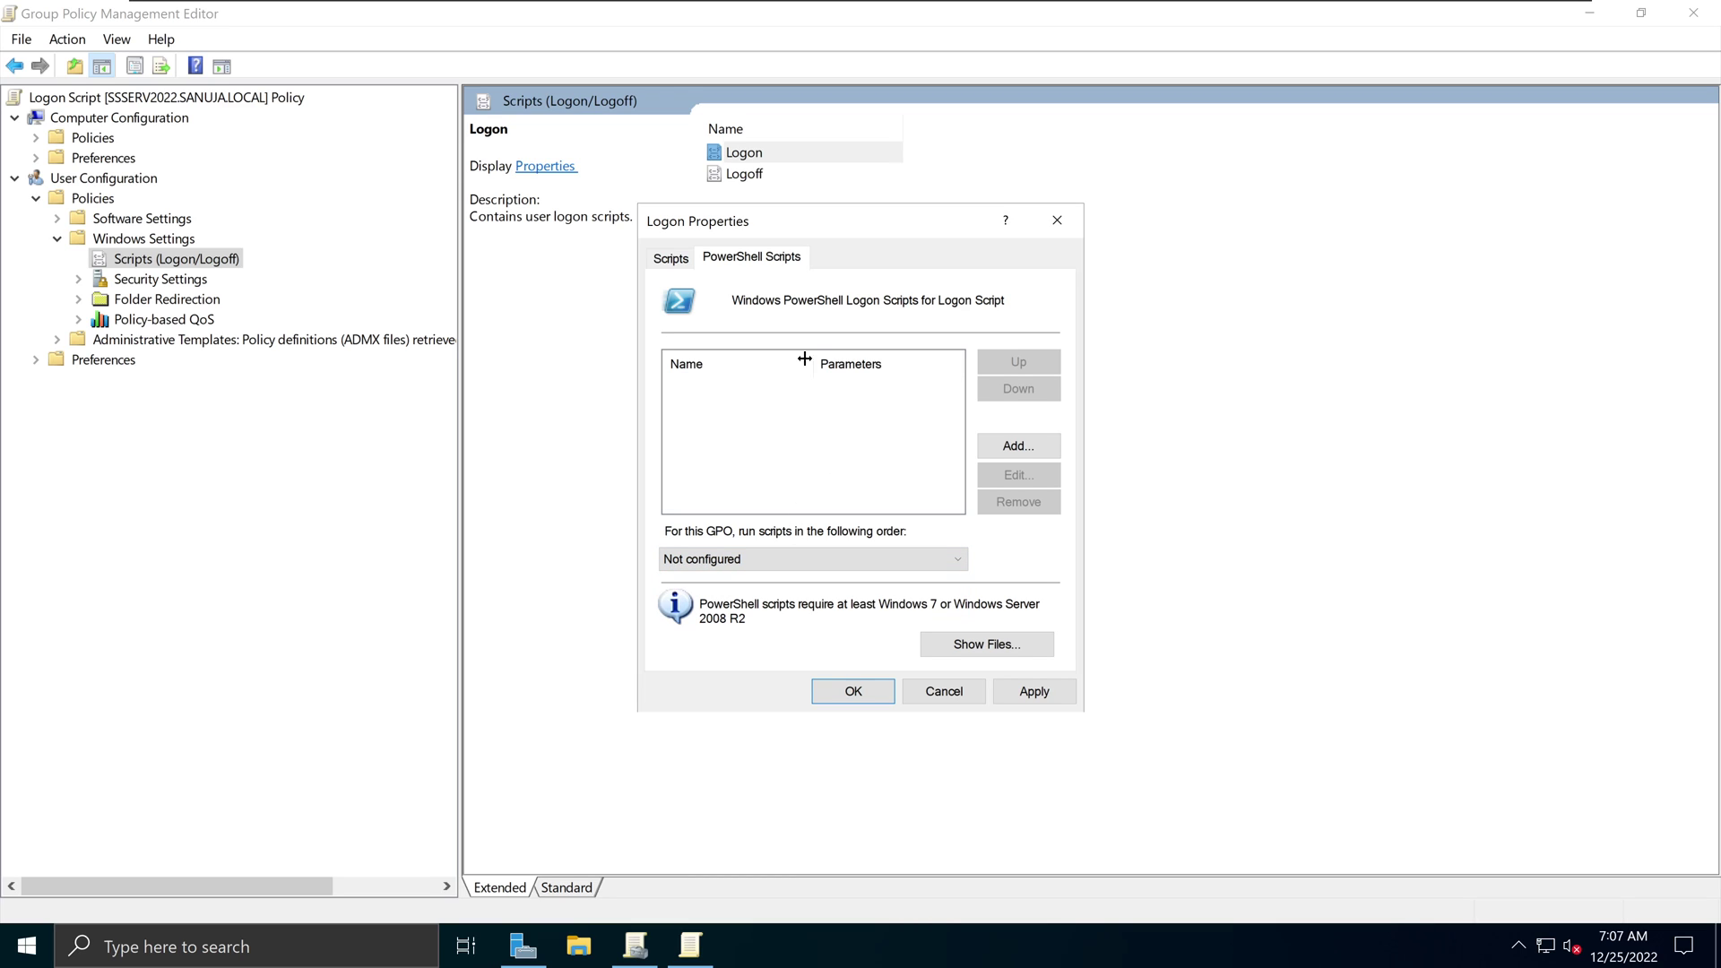
left_click(678, 261)
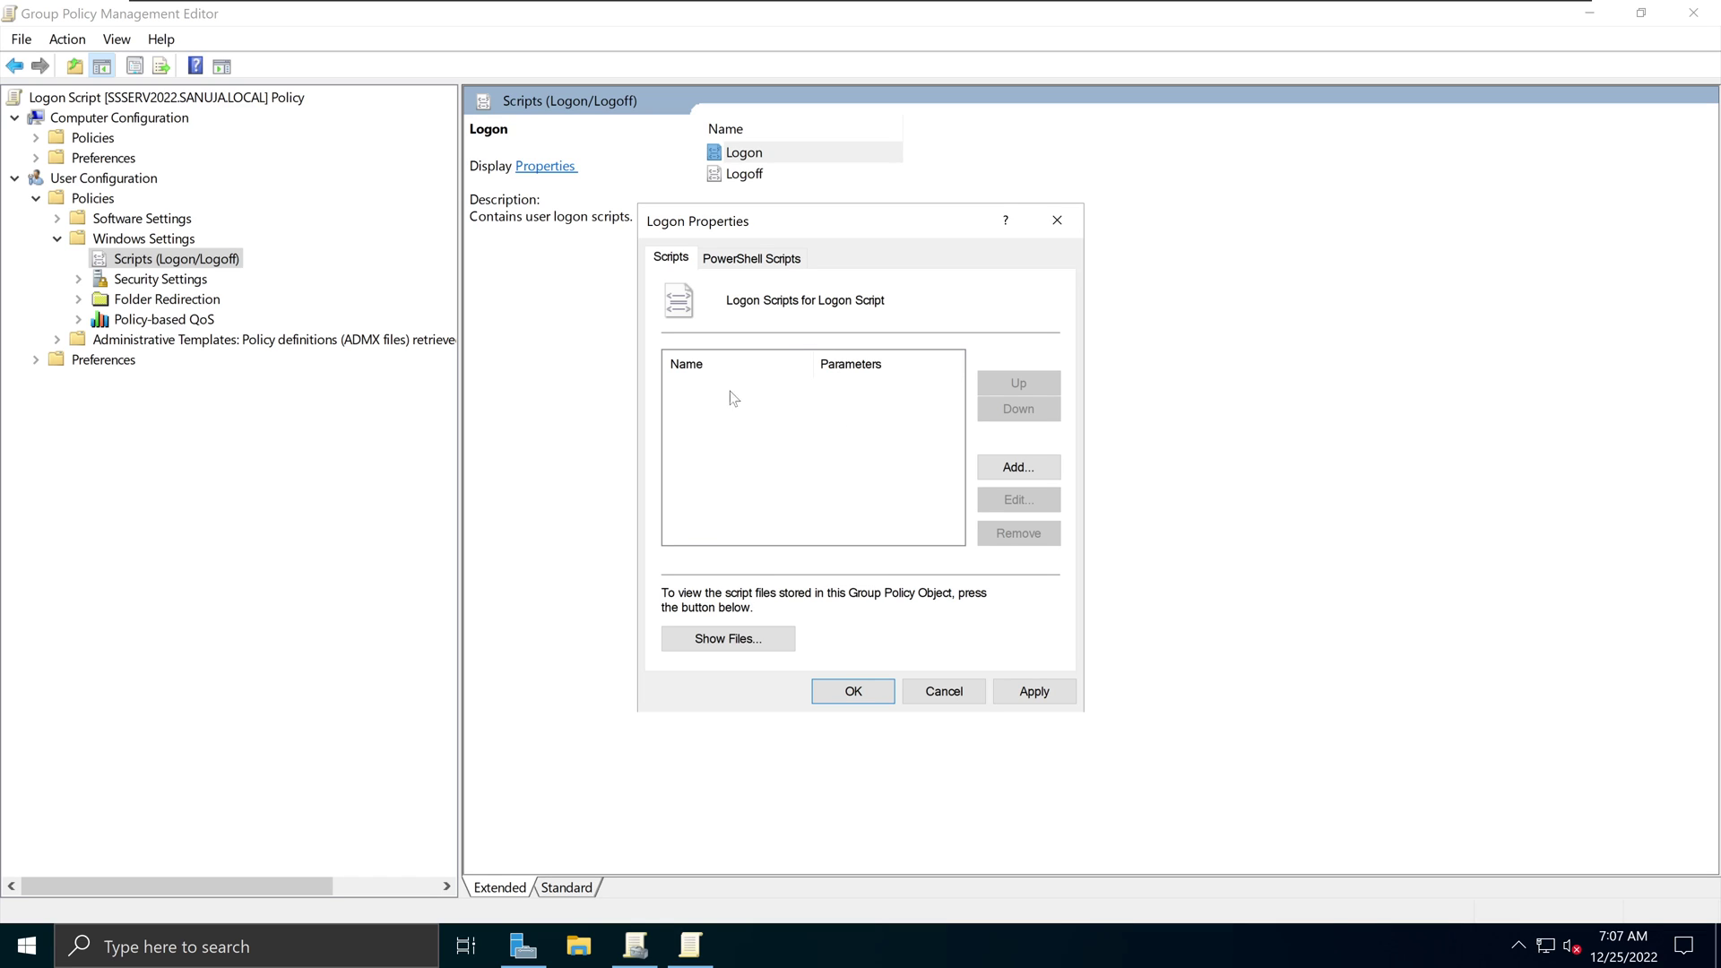
left_click(761, 264)
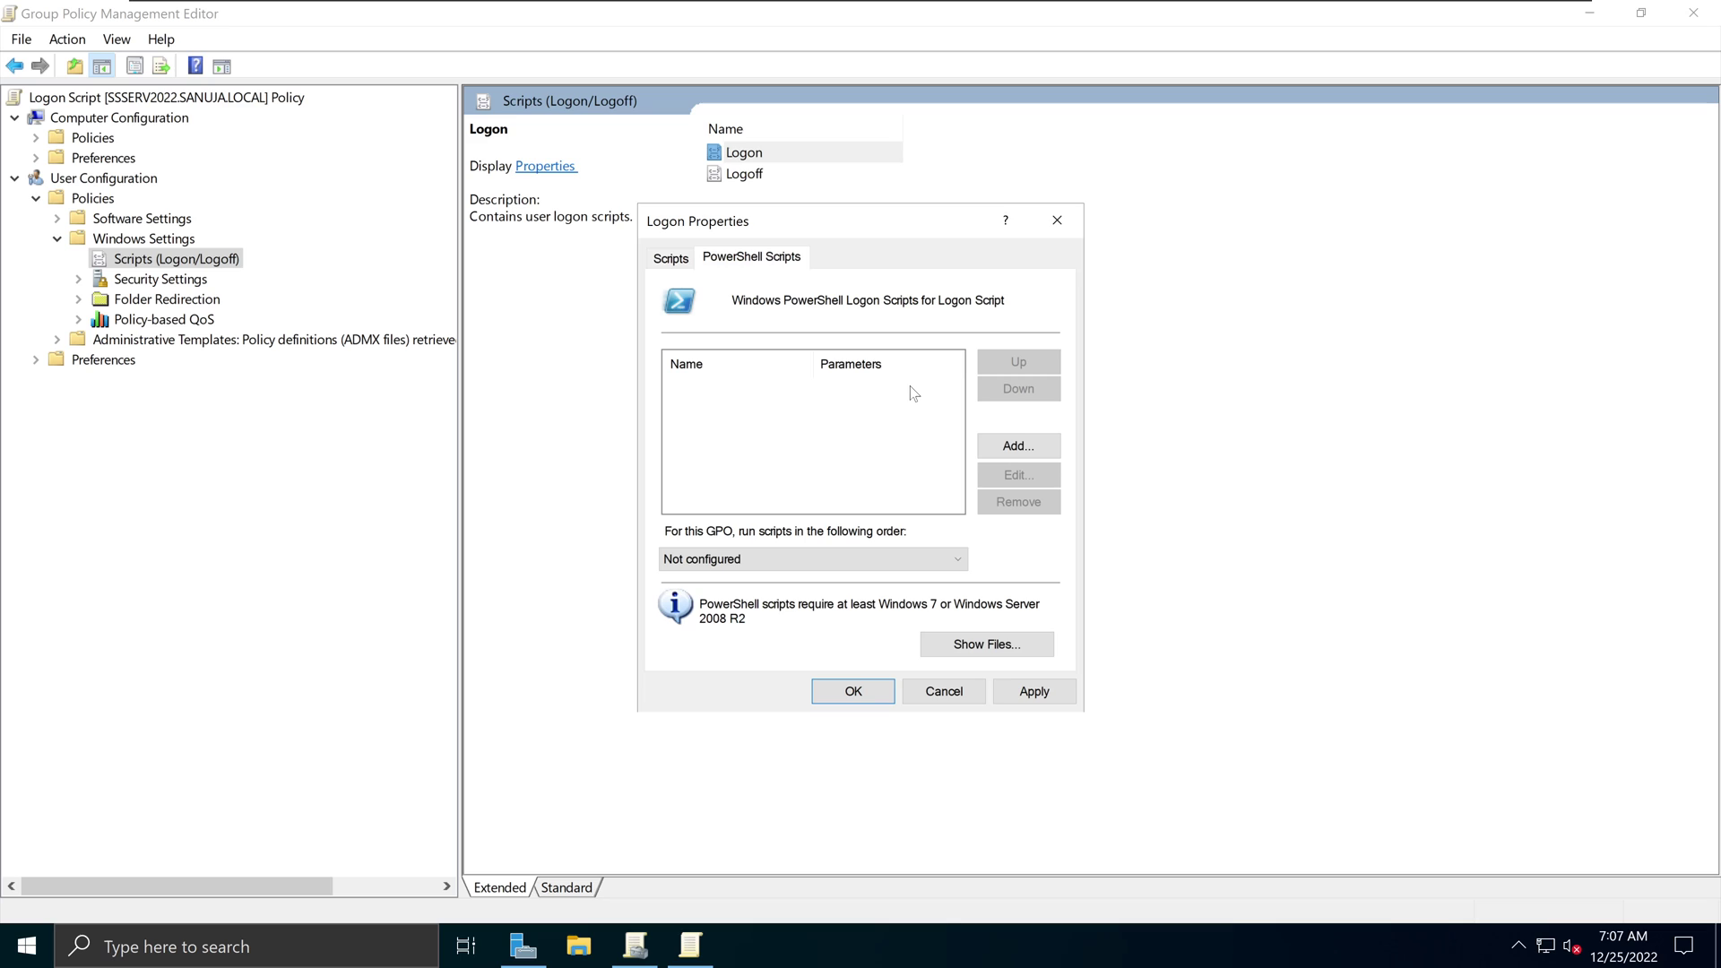
- Browse for a PowerShell logon script and find the User\Scripts\Logon folder empty
left_click(1035, 447)
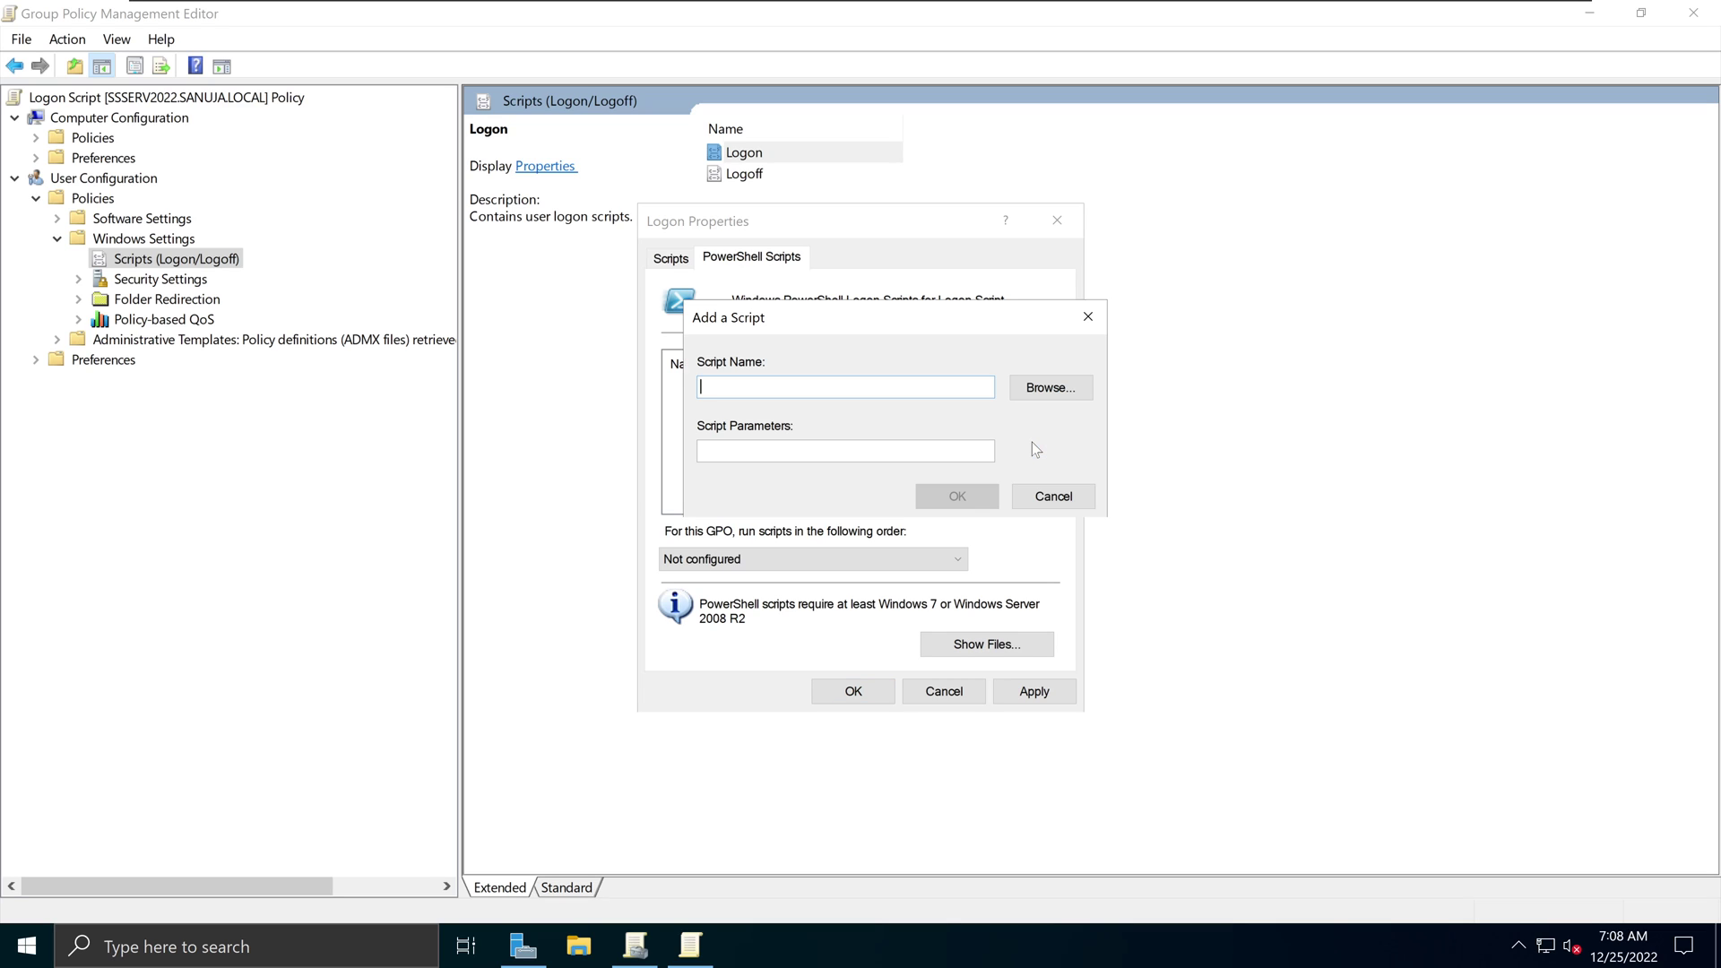
left_click(1051, 387)
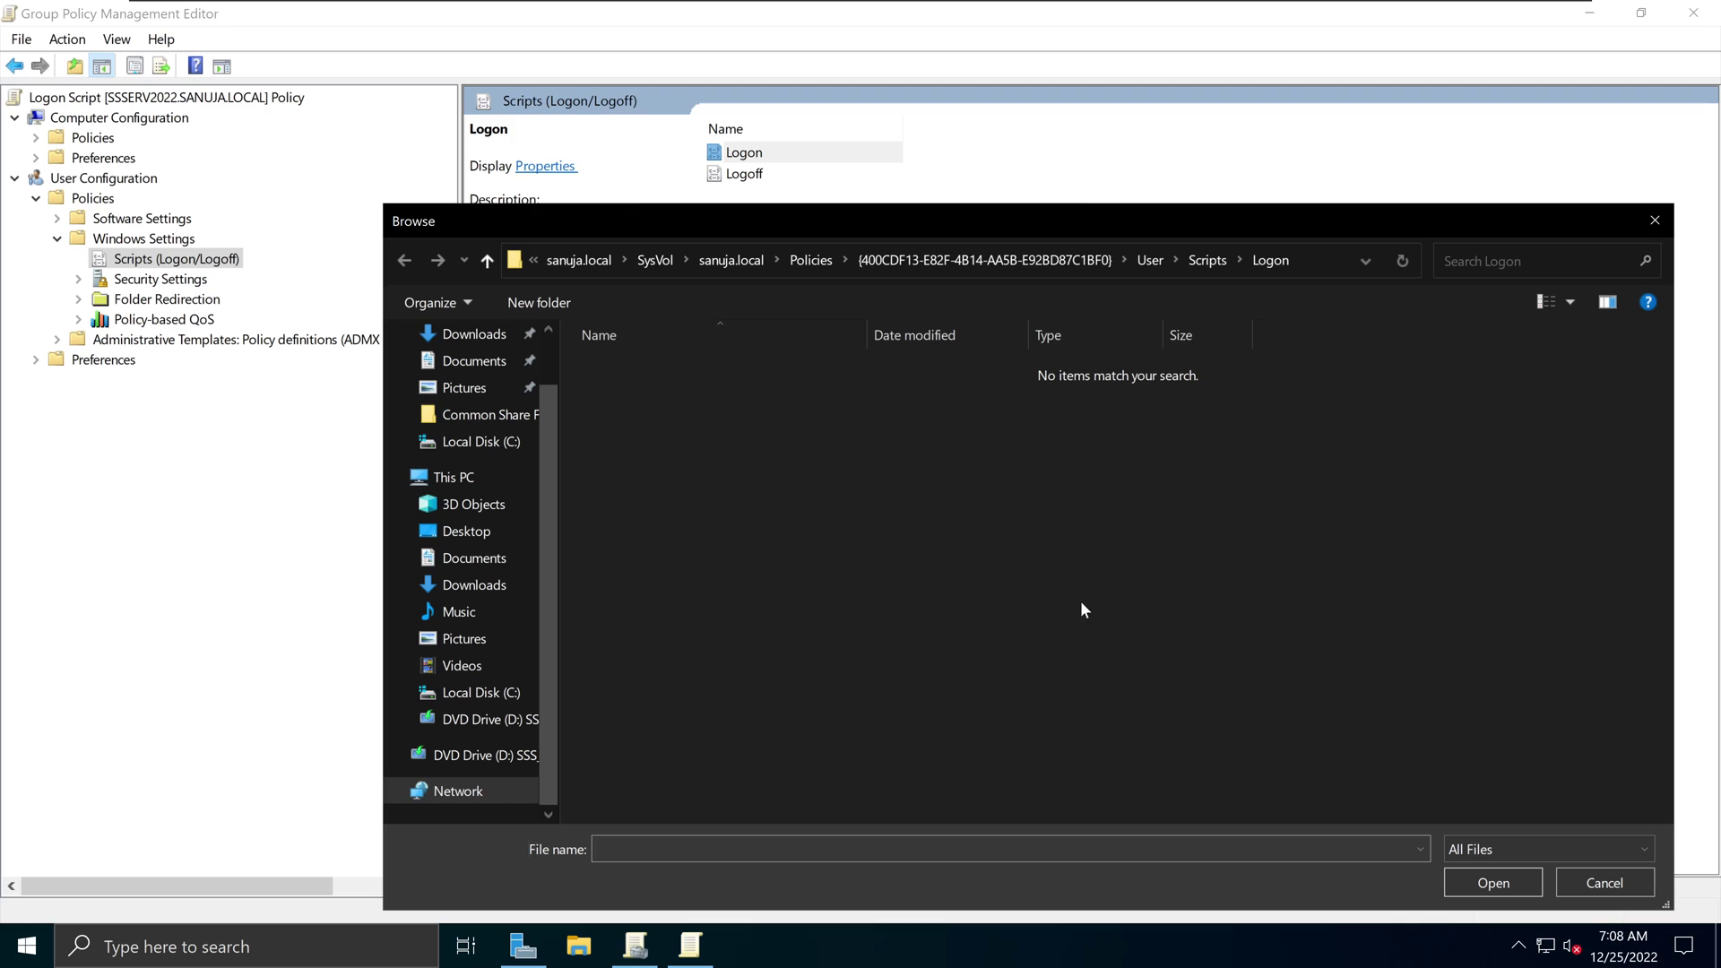
right_click(890, 566)
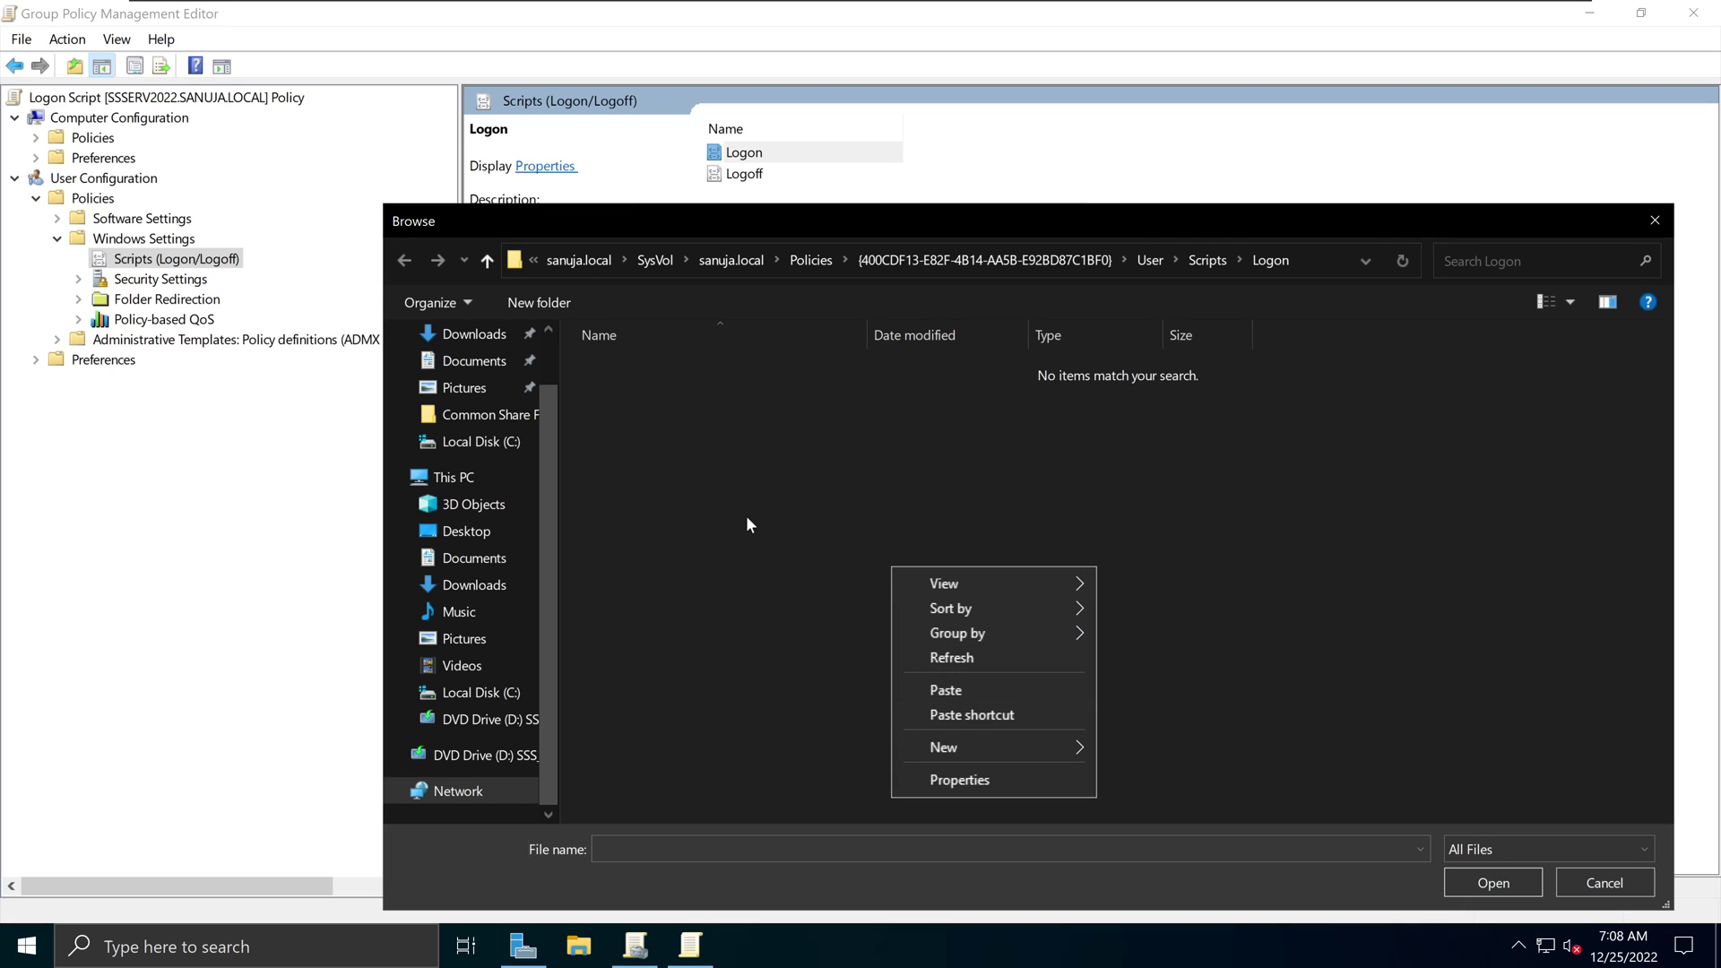
left_click(869, 500)
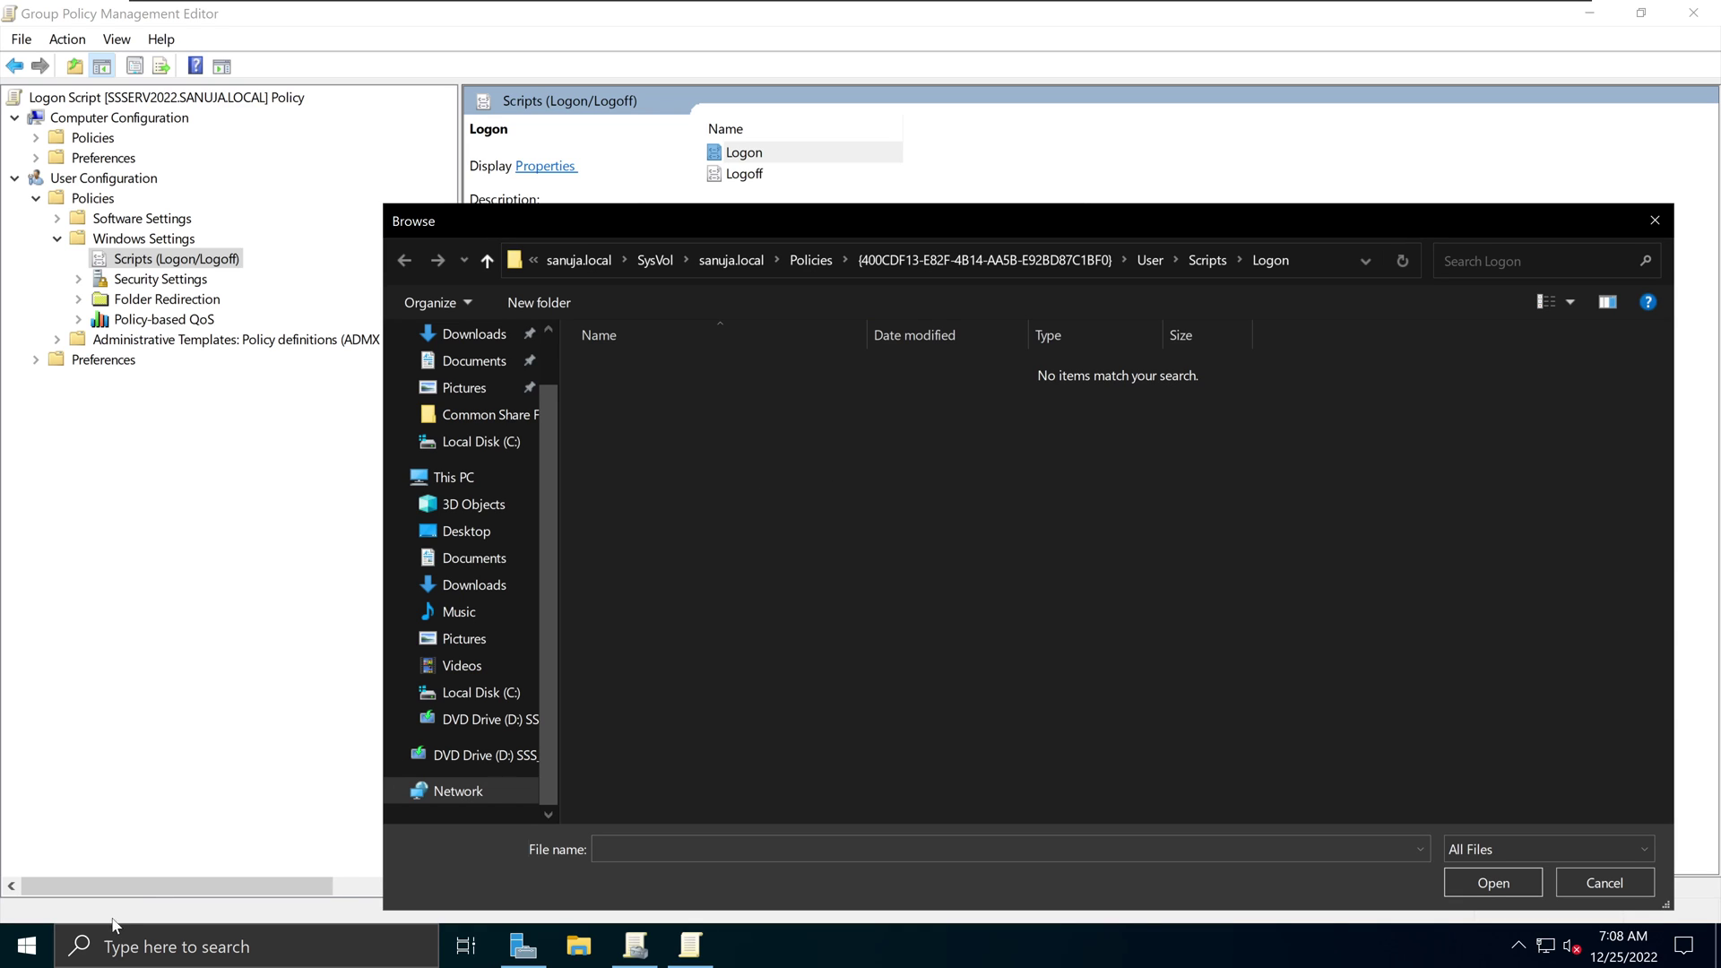
- Copy logon_script from the Desktop in File Explorer, then return to the empty Logon folder
left_click(584, 938)
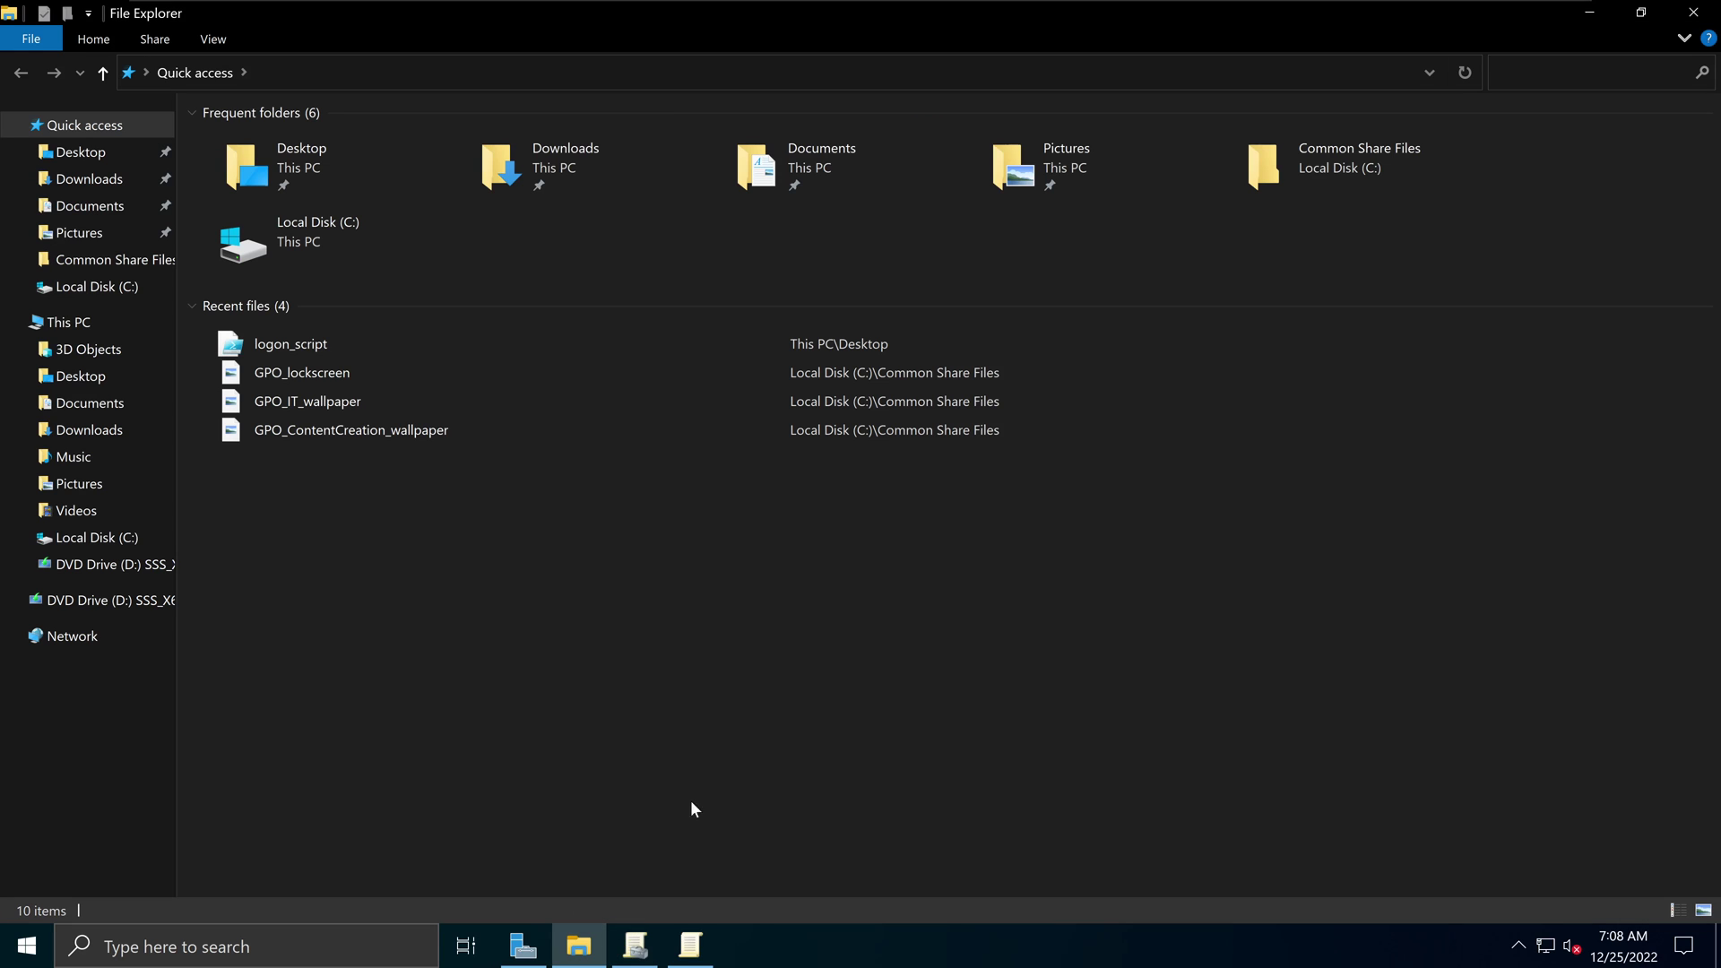
left_click(111, 156)
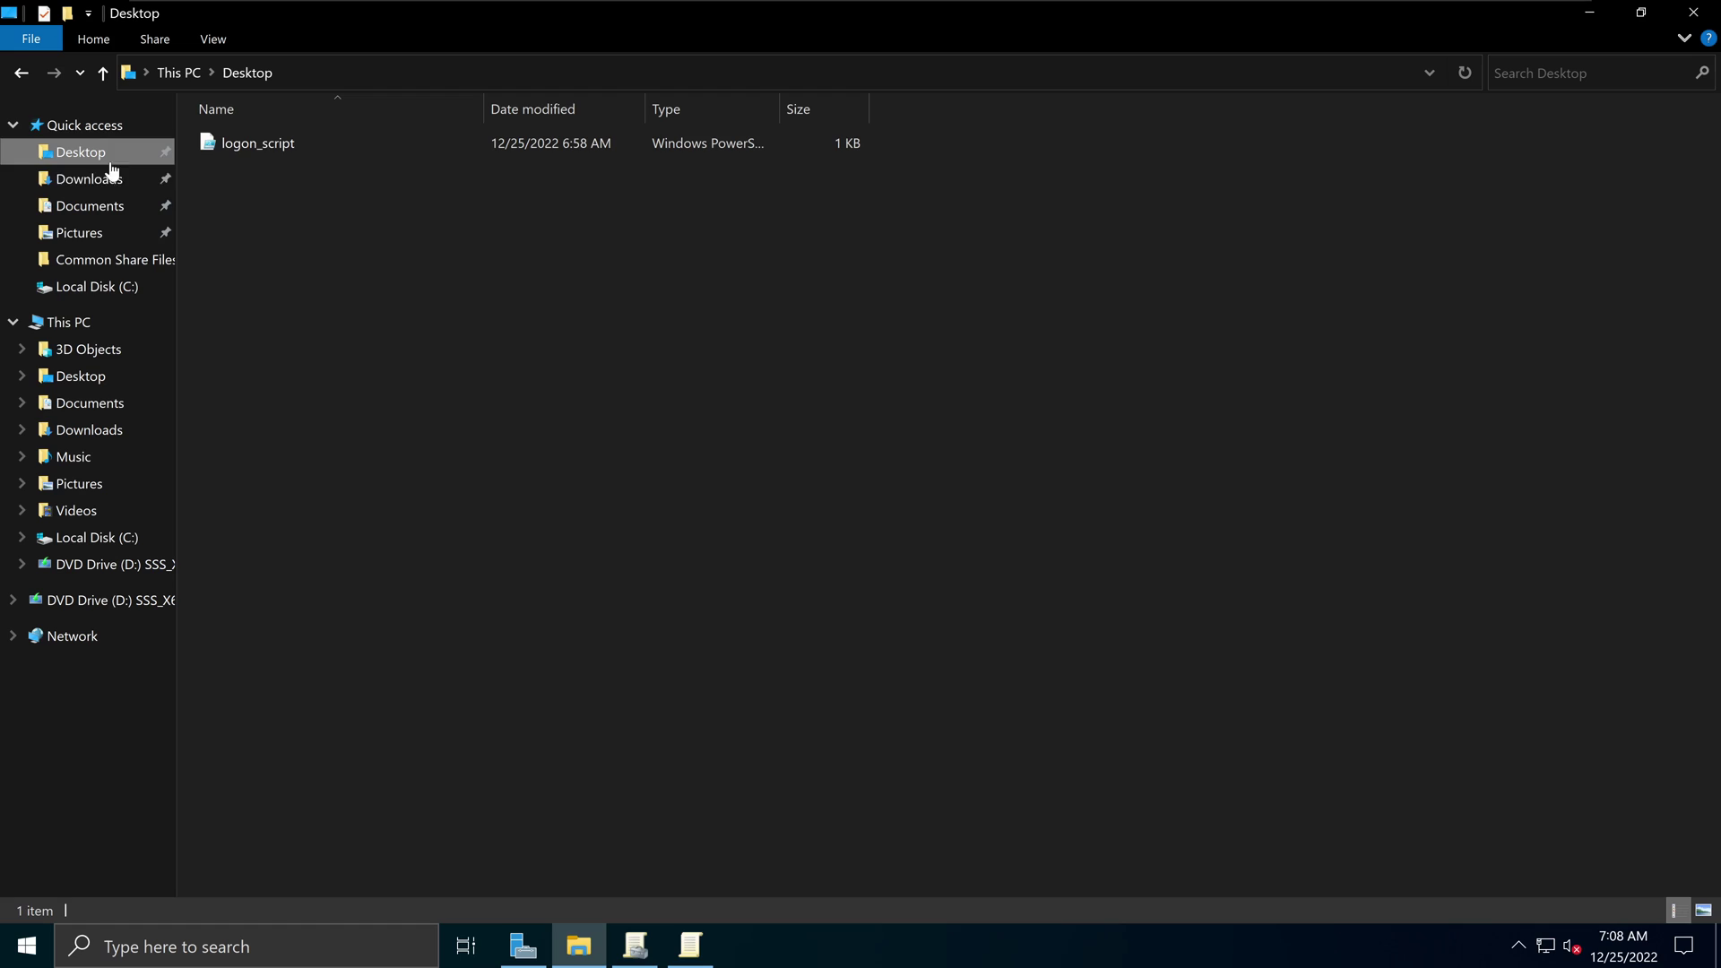
right_click(258, 154)
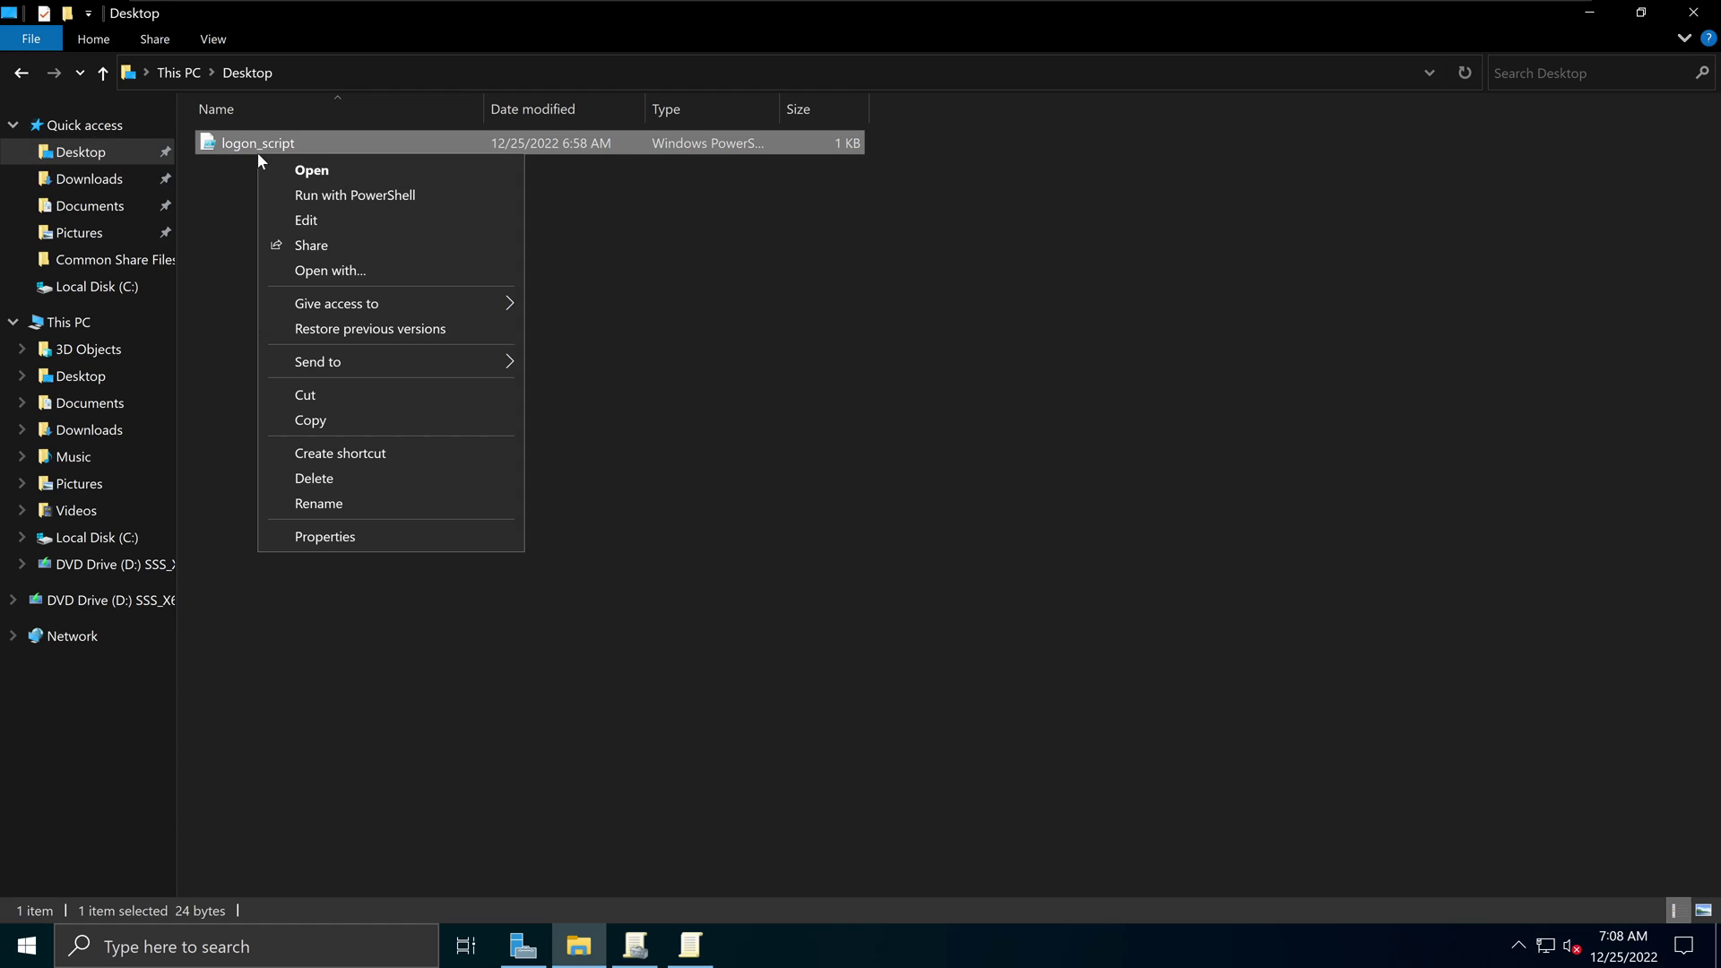
left_click(326, 423)
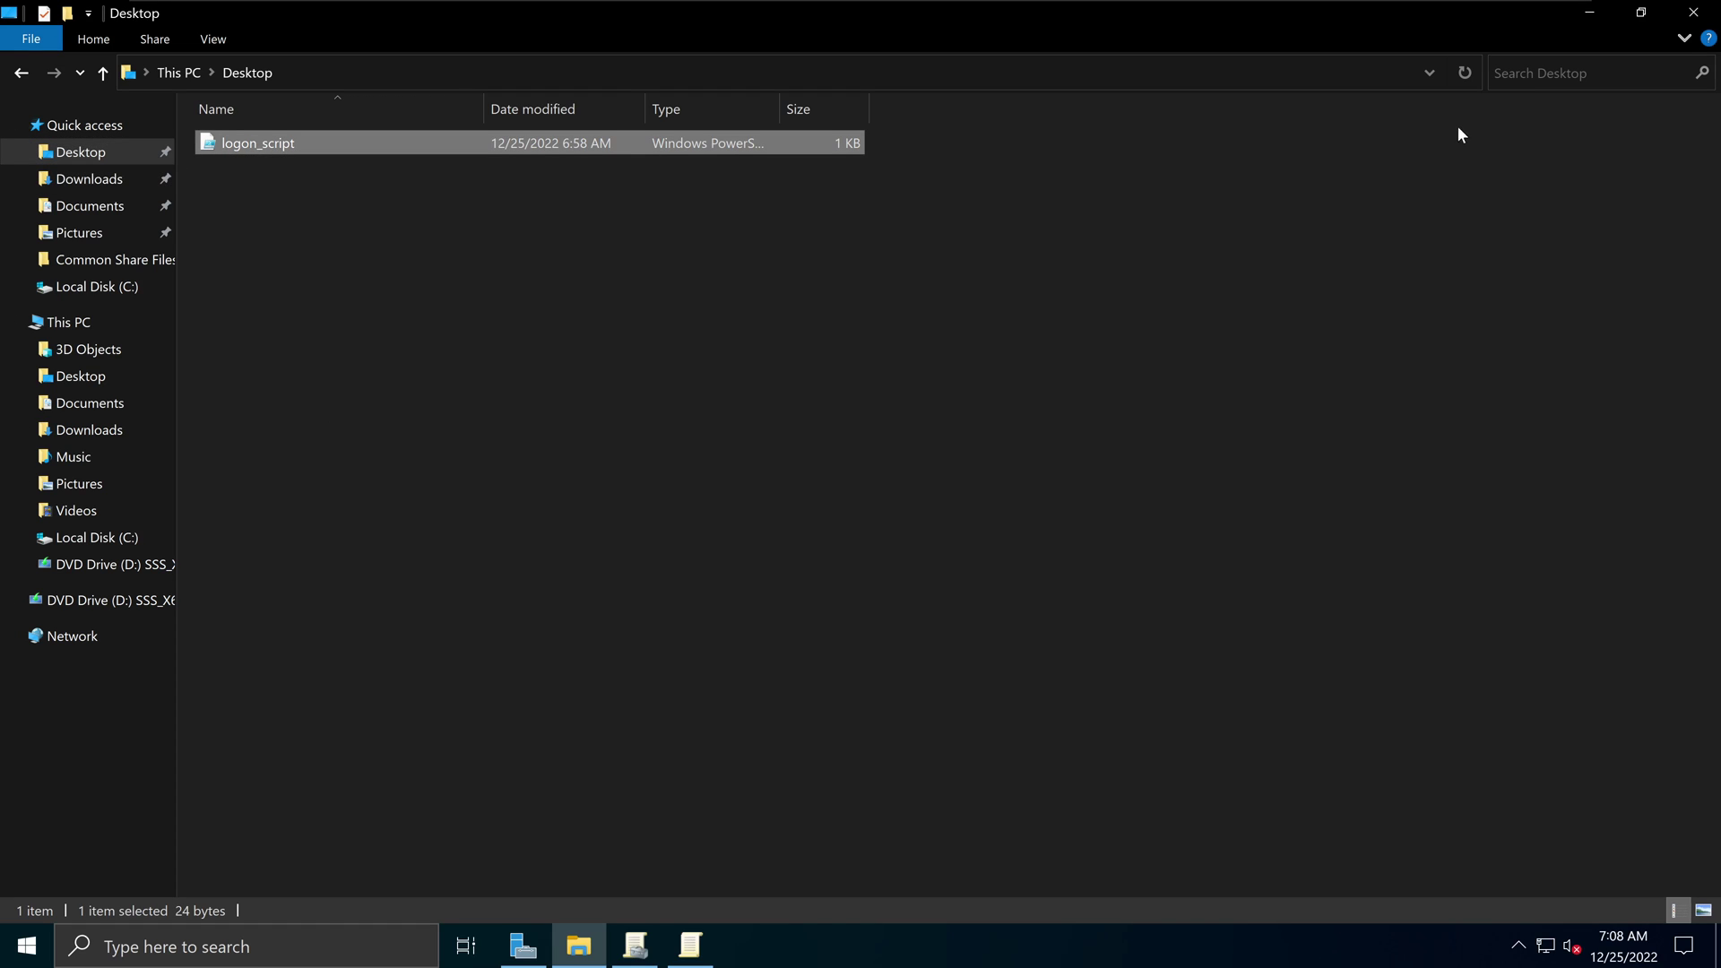
left_click(1693, 13)
right_click(864, 508)
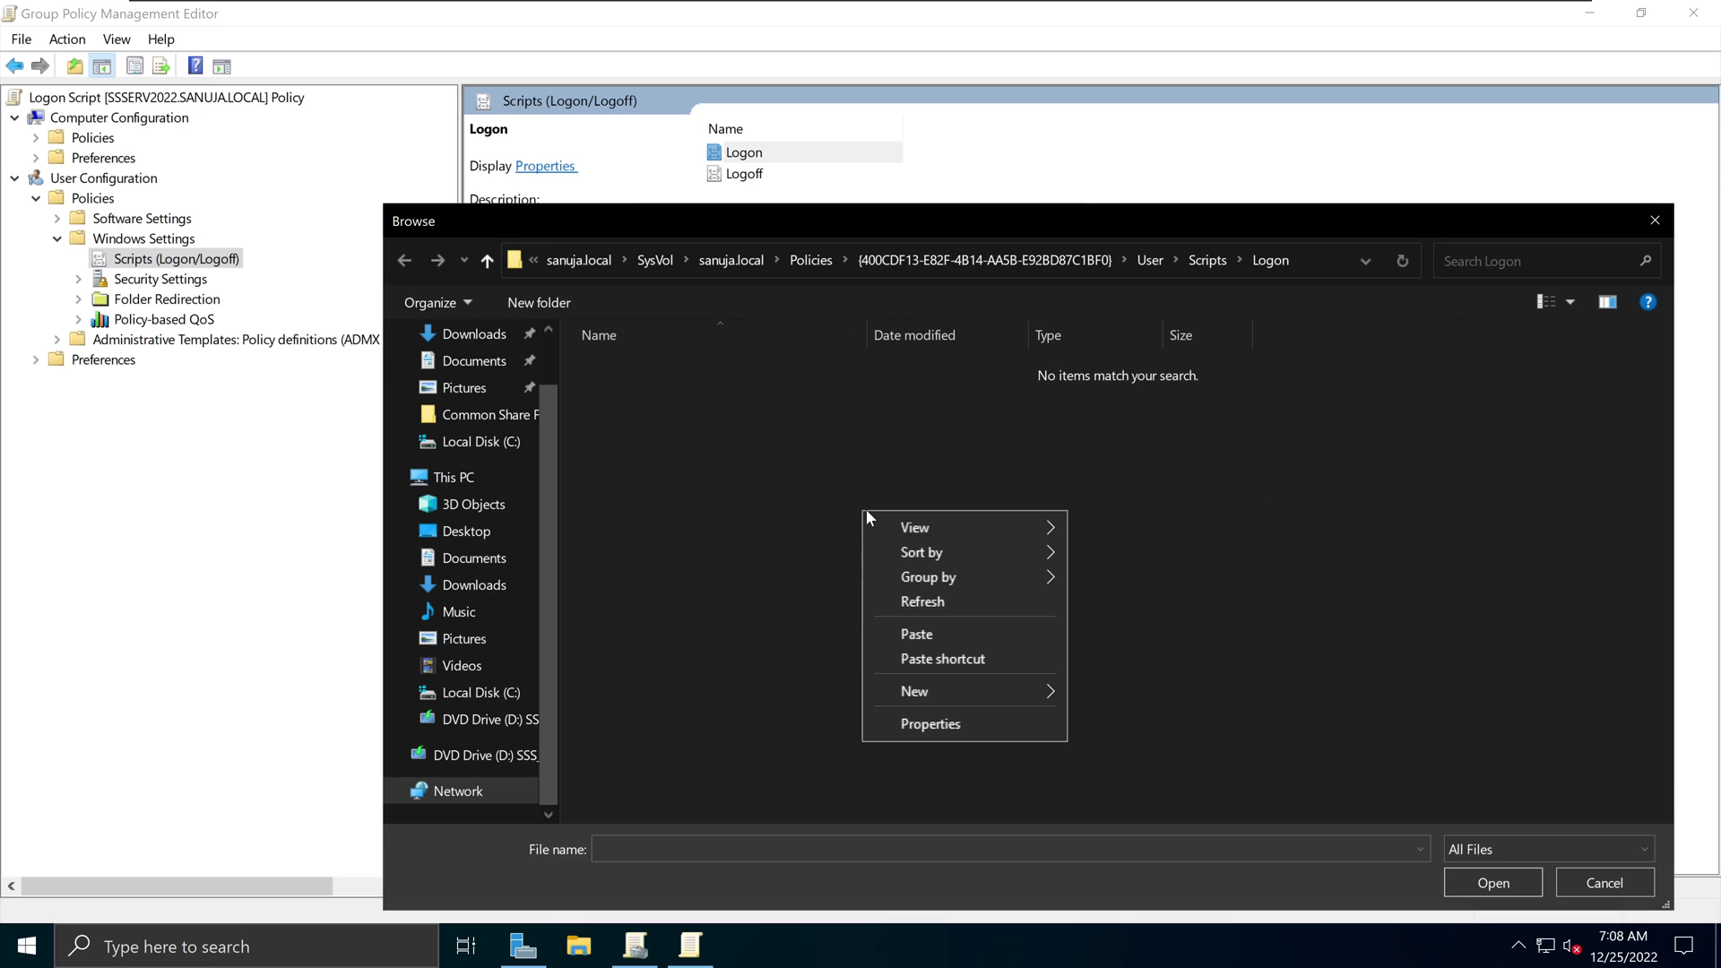
- Paste the logon_script PowerShell file into the GPO's SysVol Logon folder
left_click(934, 633)
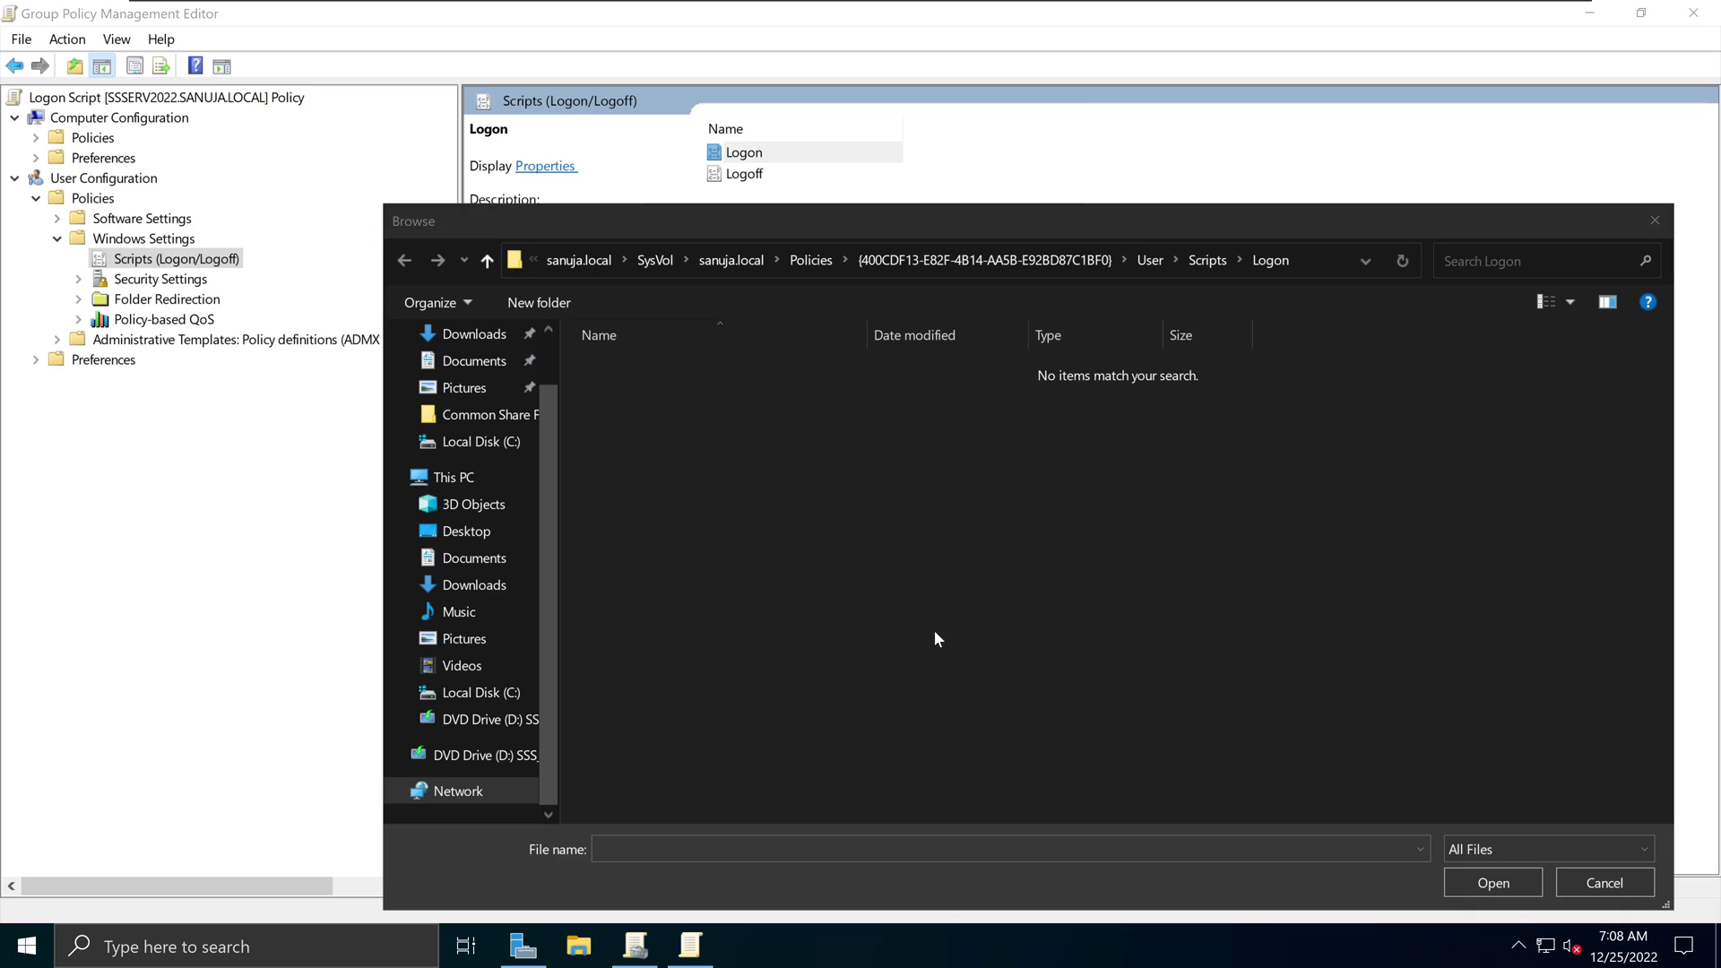
left_click(1303, 261)
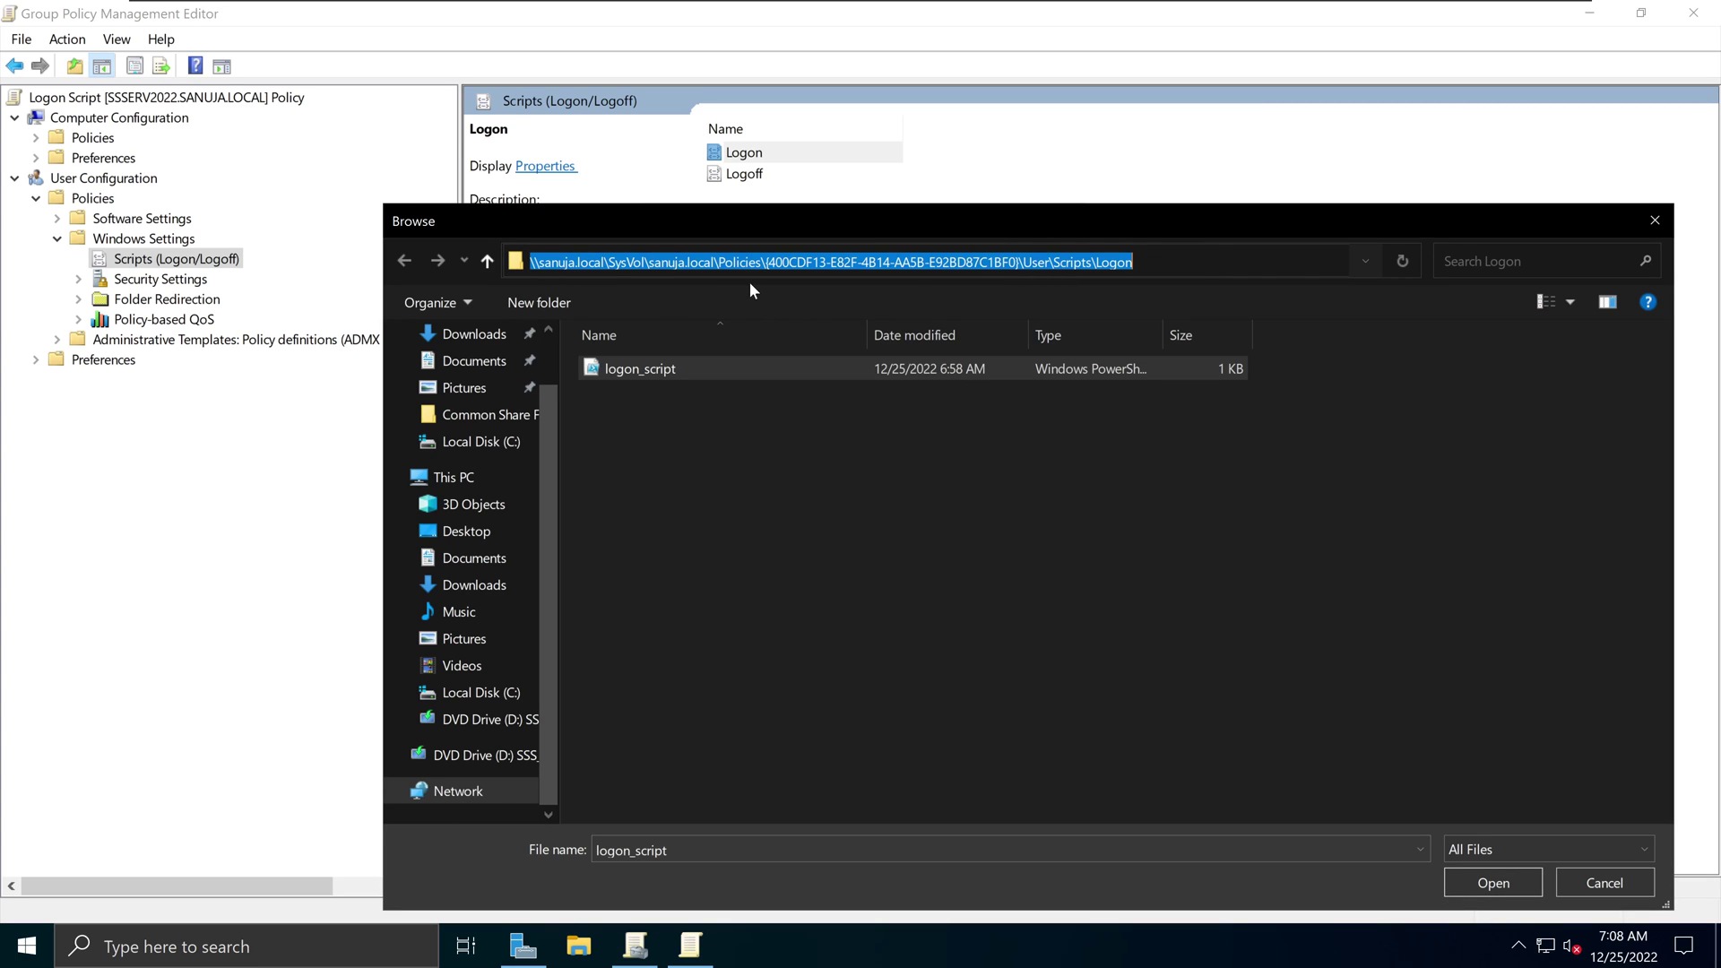
left_click(819, 459)
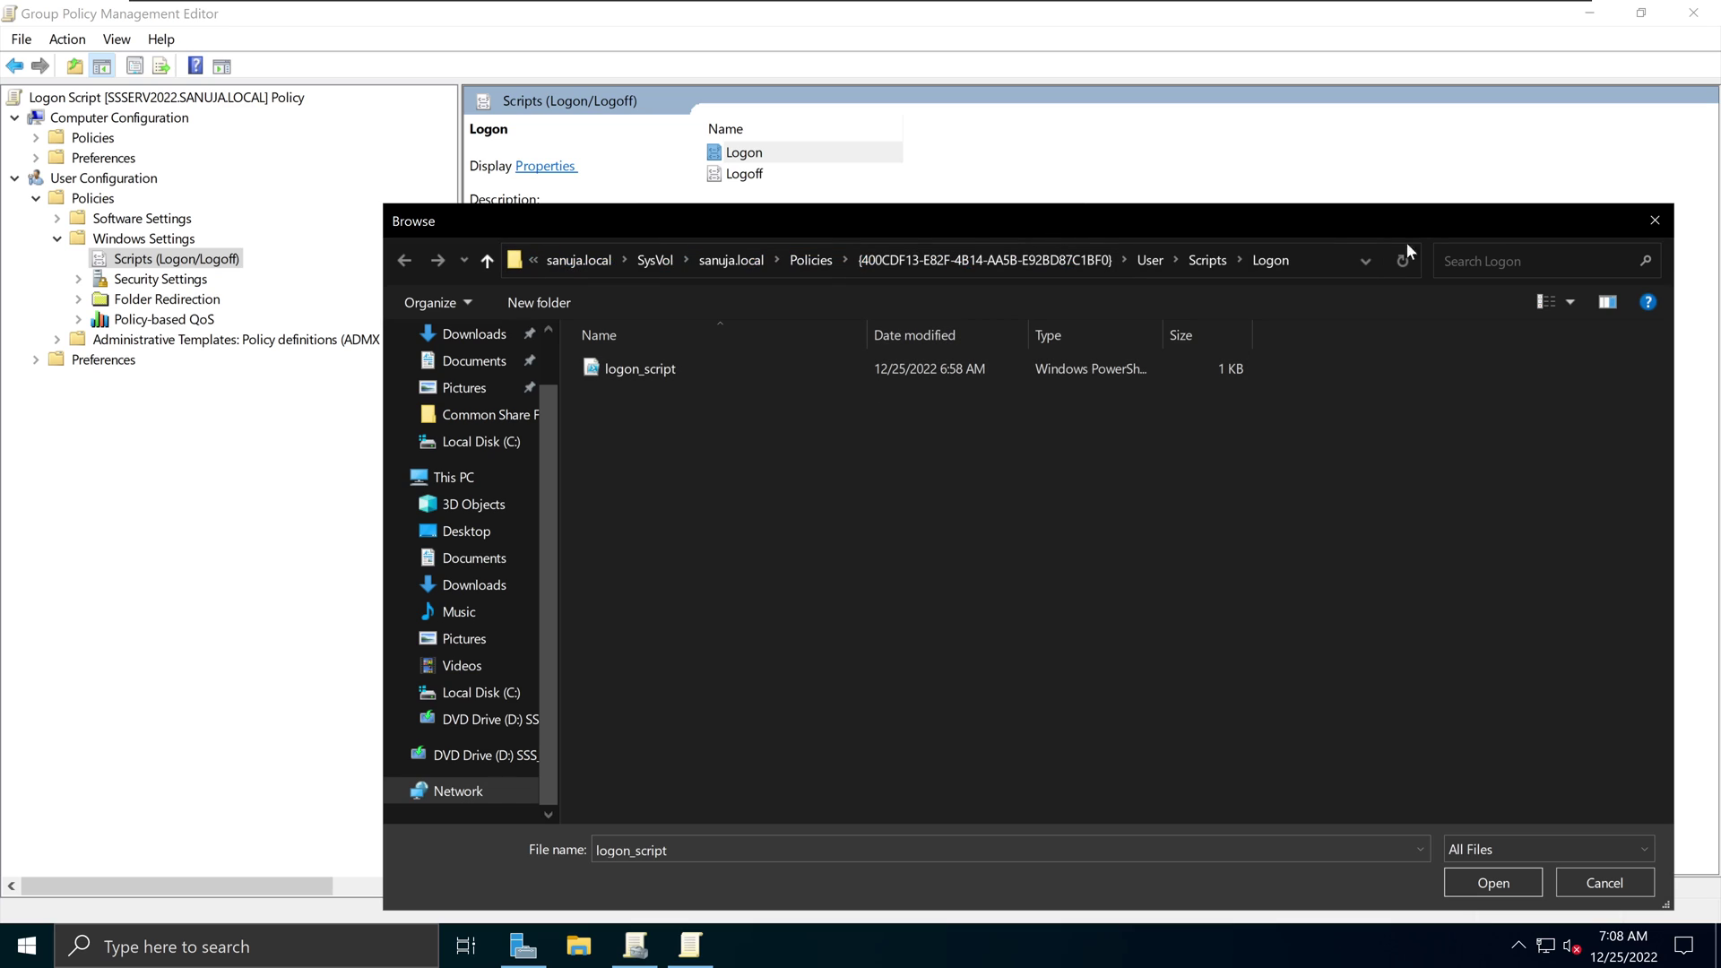
- Cancel the Browse, Add a Script and Logon Properties dialogs, then reopen Logon Properties
left_click(1656, 221)
key("Escape")
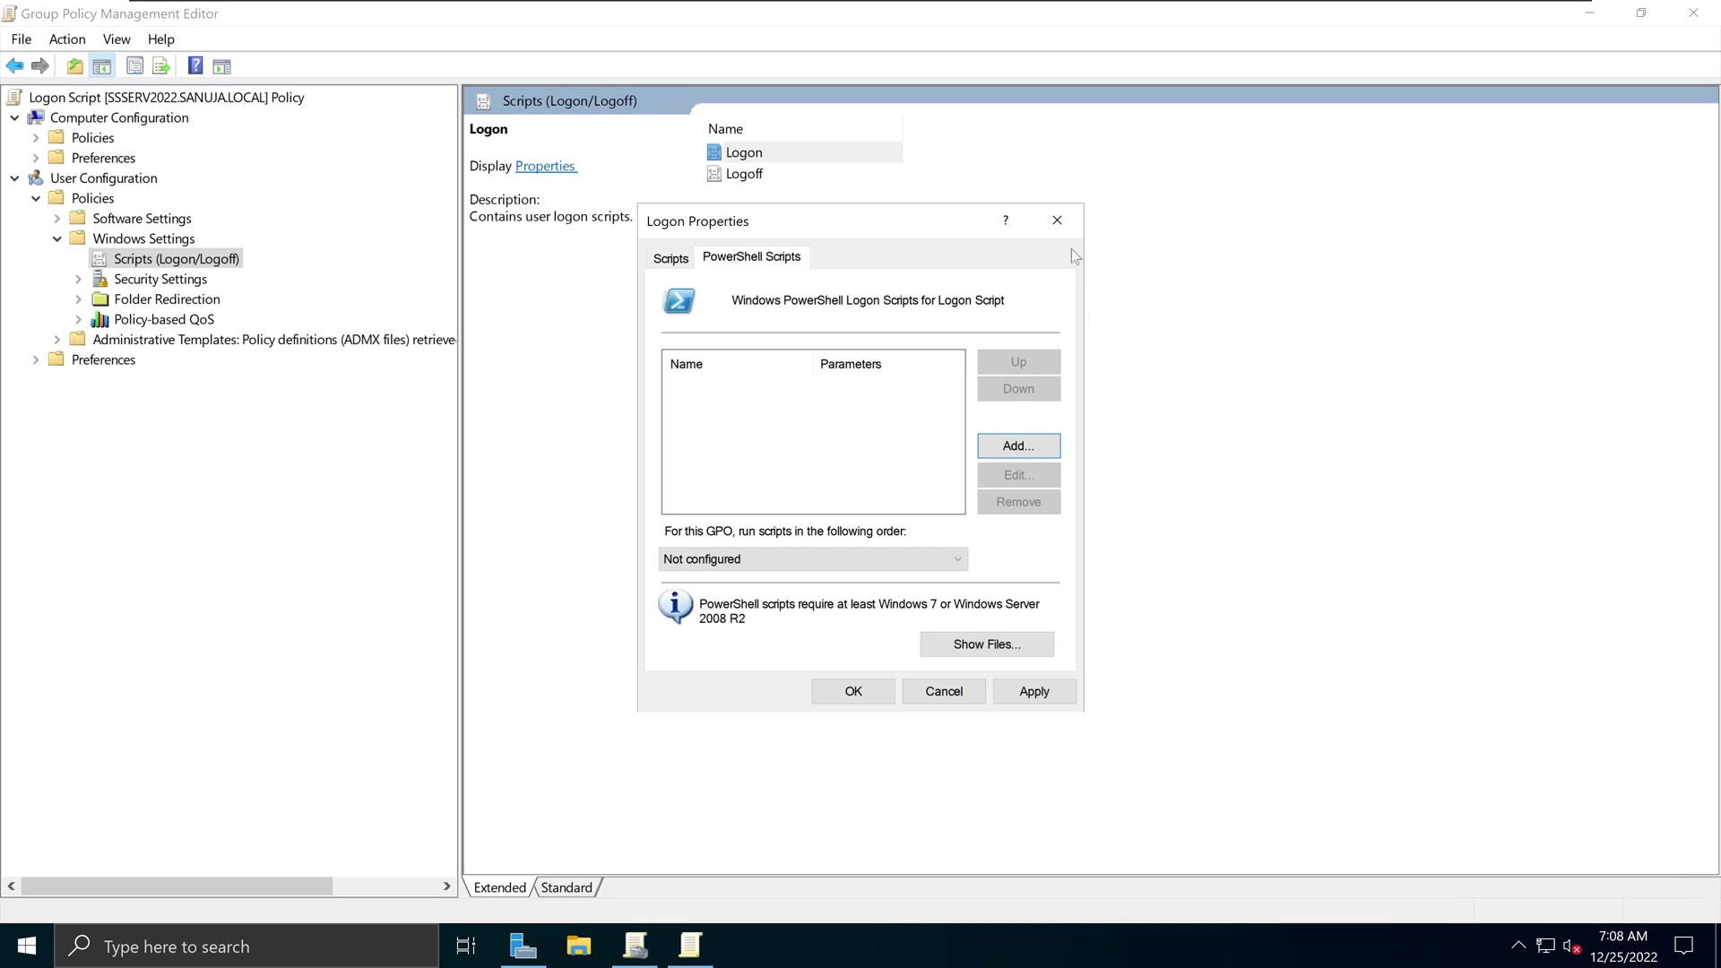
left_click(1068, 224)
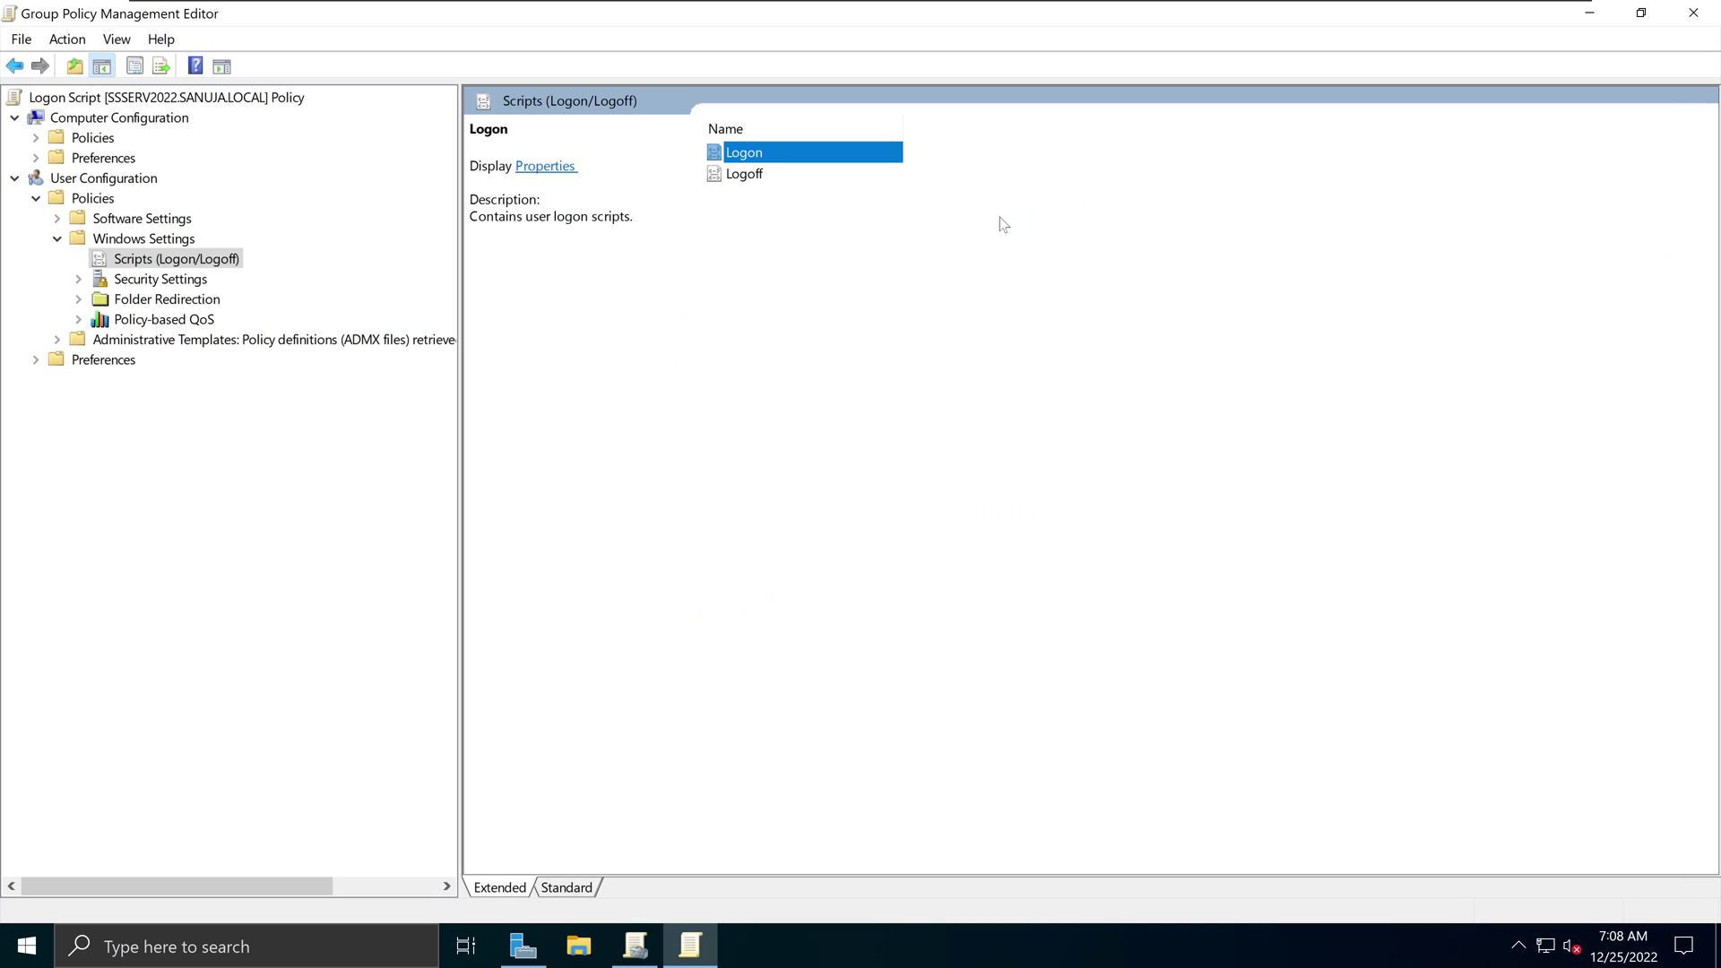
double_click(786, 162)
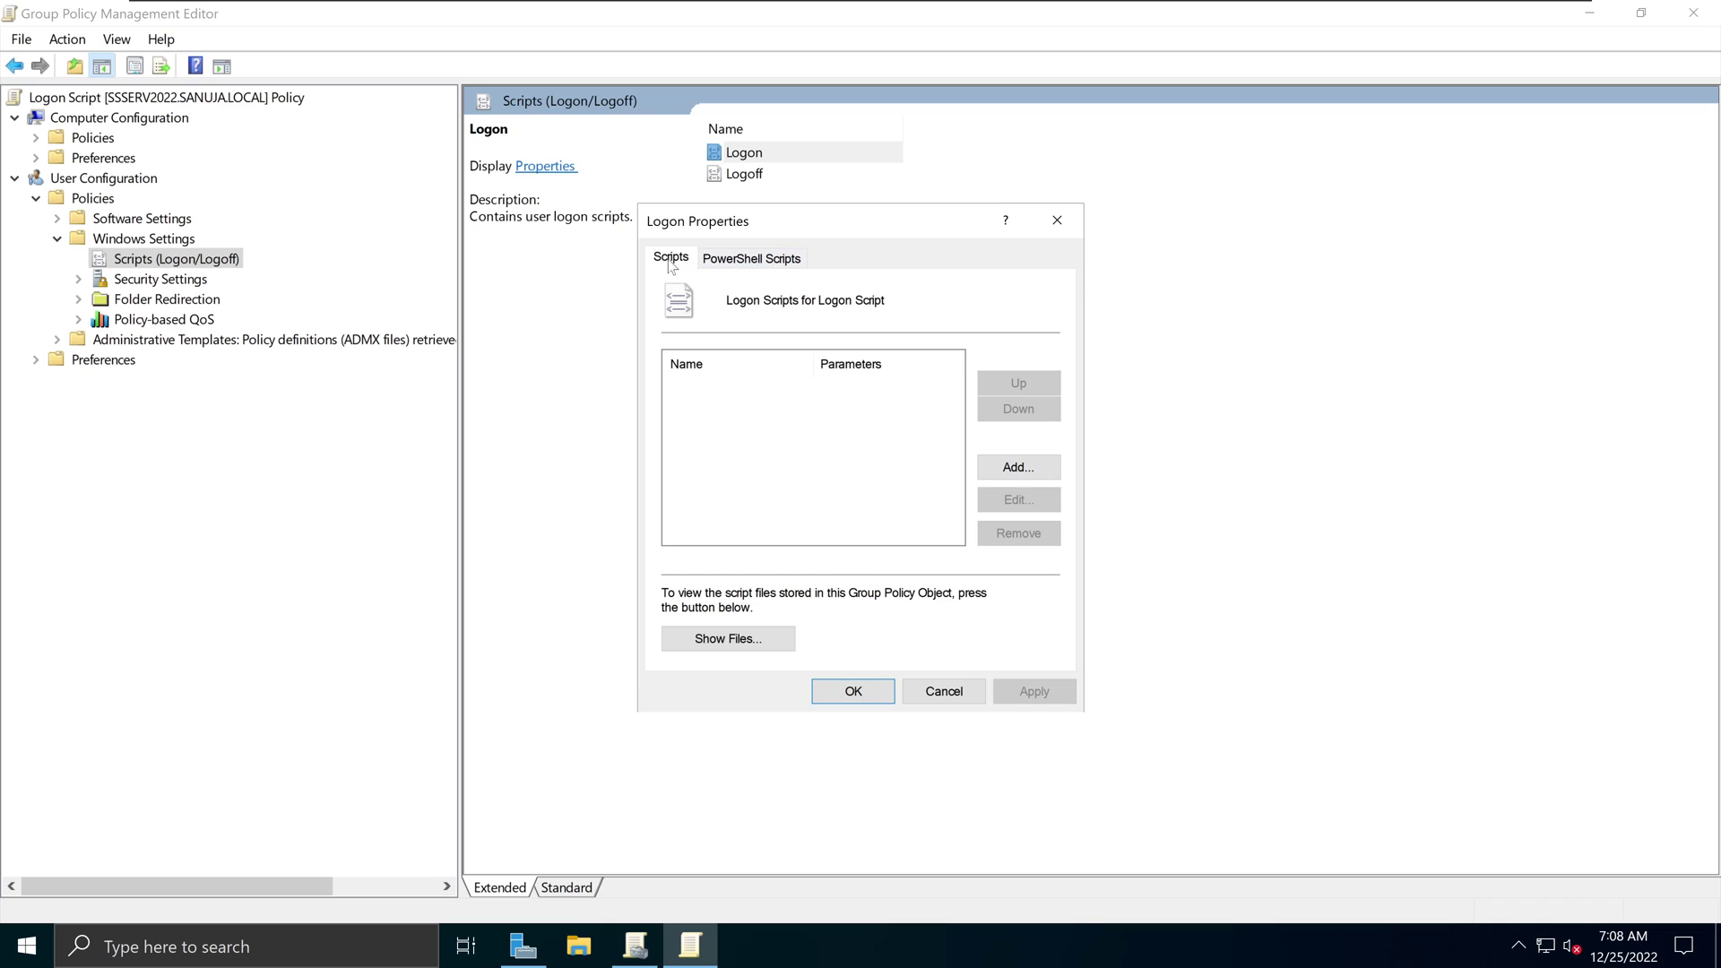
- Add logon_script.ps1, with no parameters, to the PowerShell Scripts list of Logon Properties
left_click(743, 260)
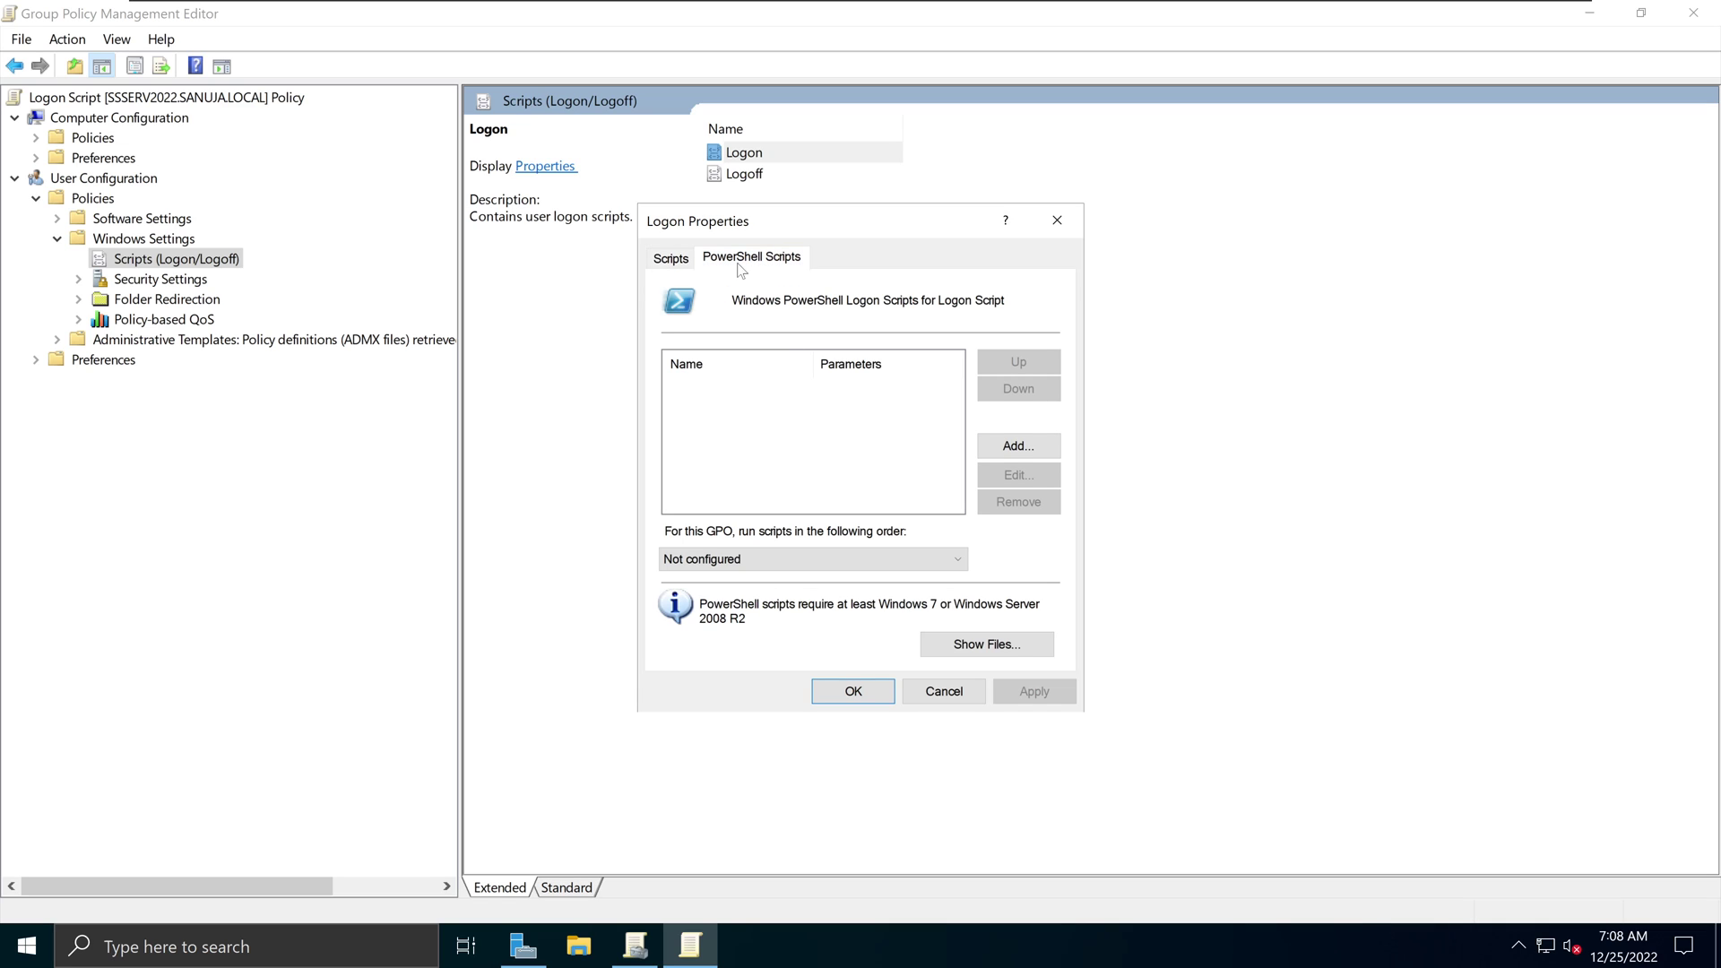
left_click(1017, 446)
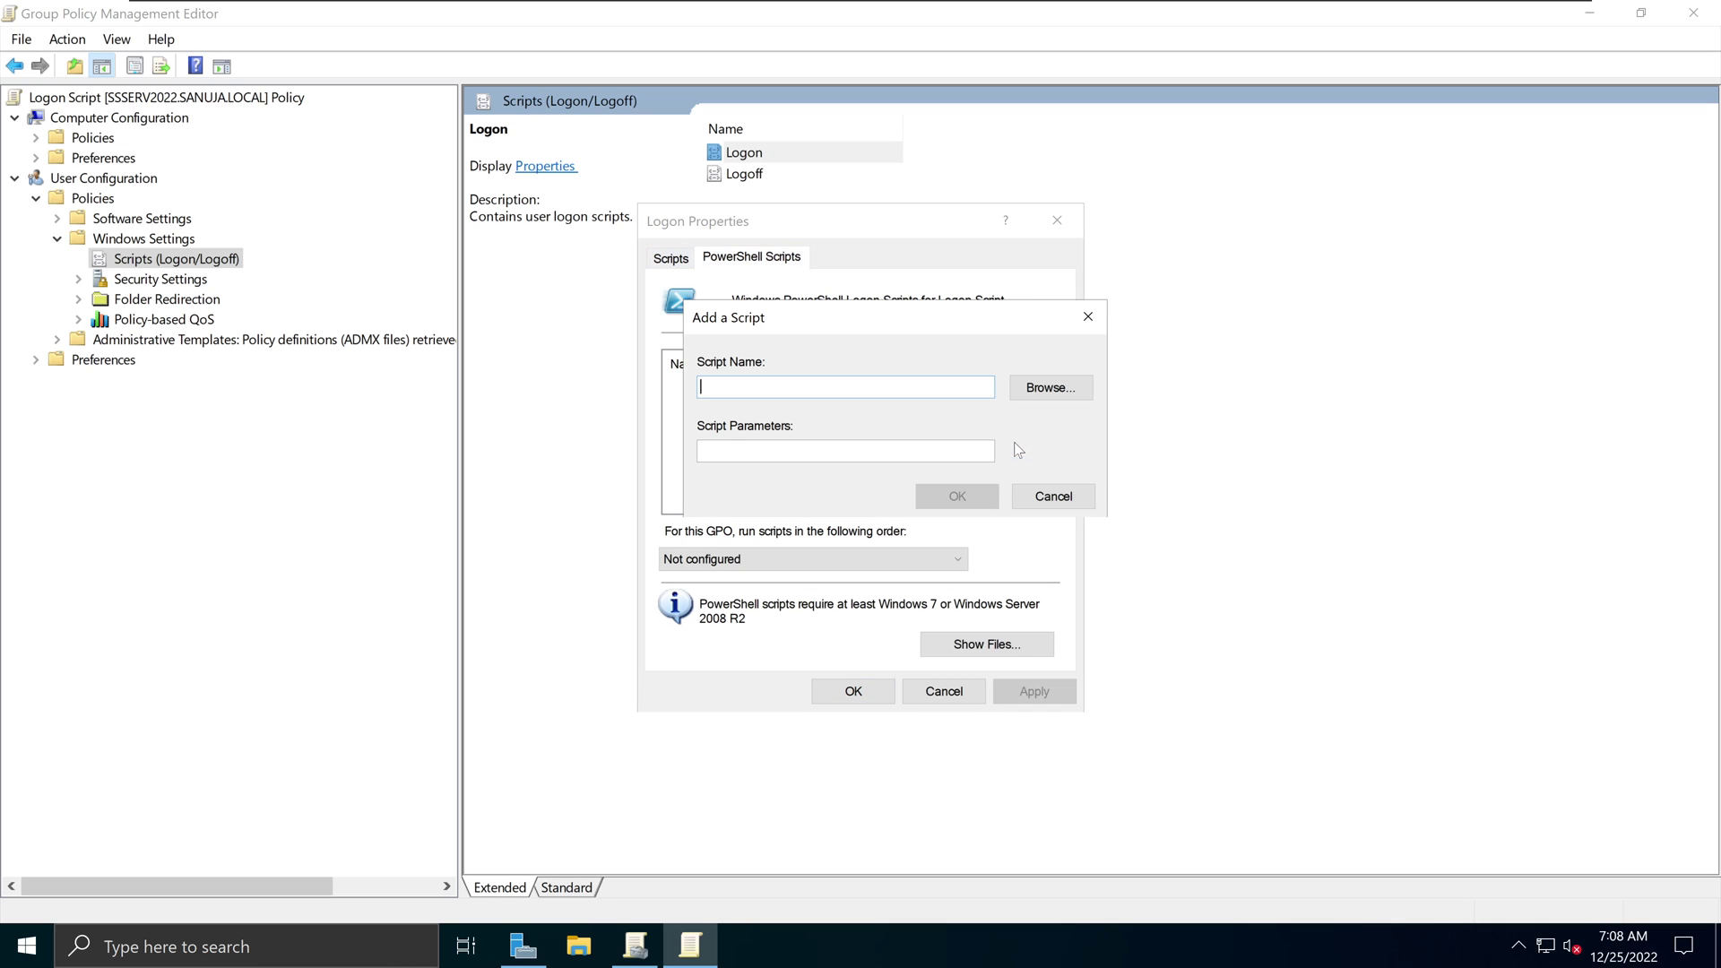
left_click(1052, 387)
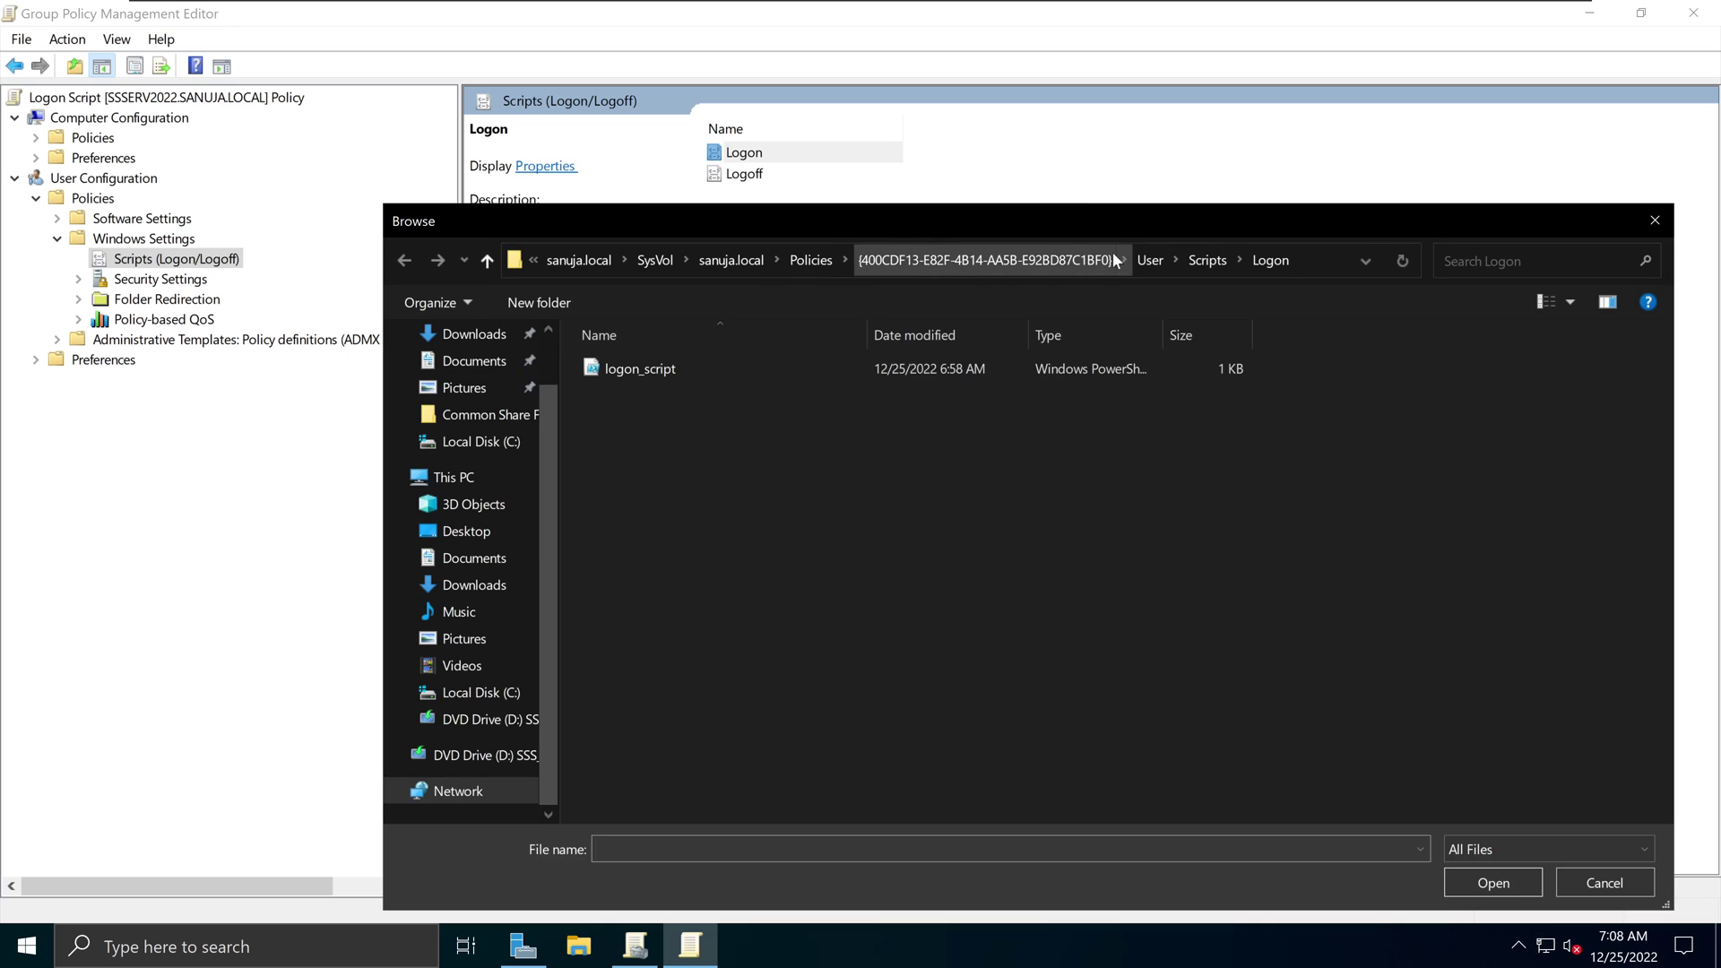
left_click(1292, 261)
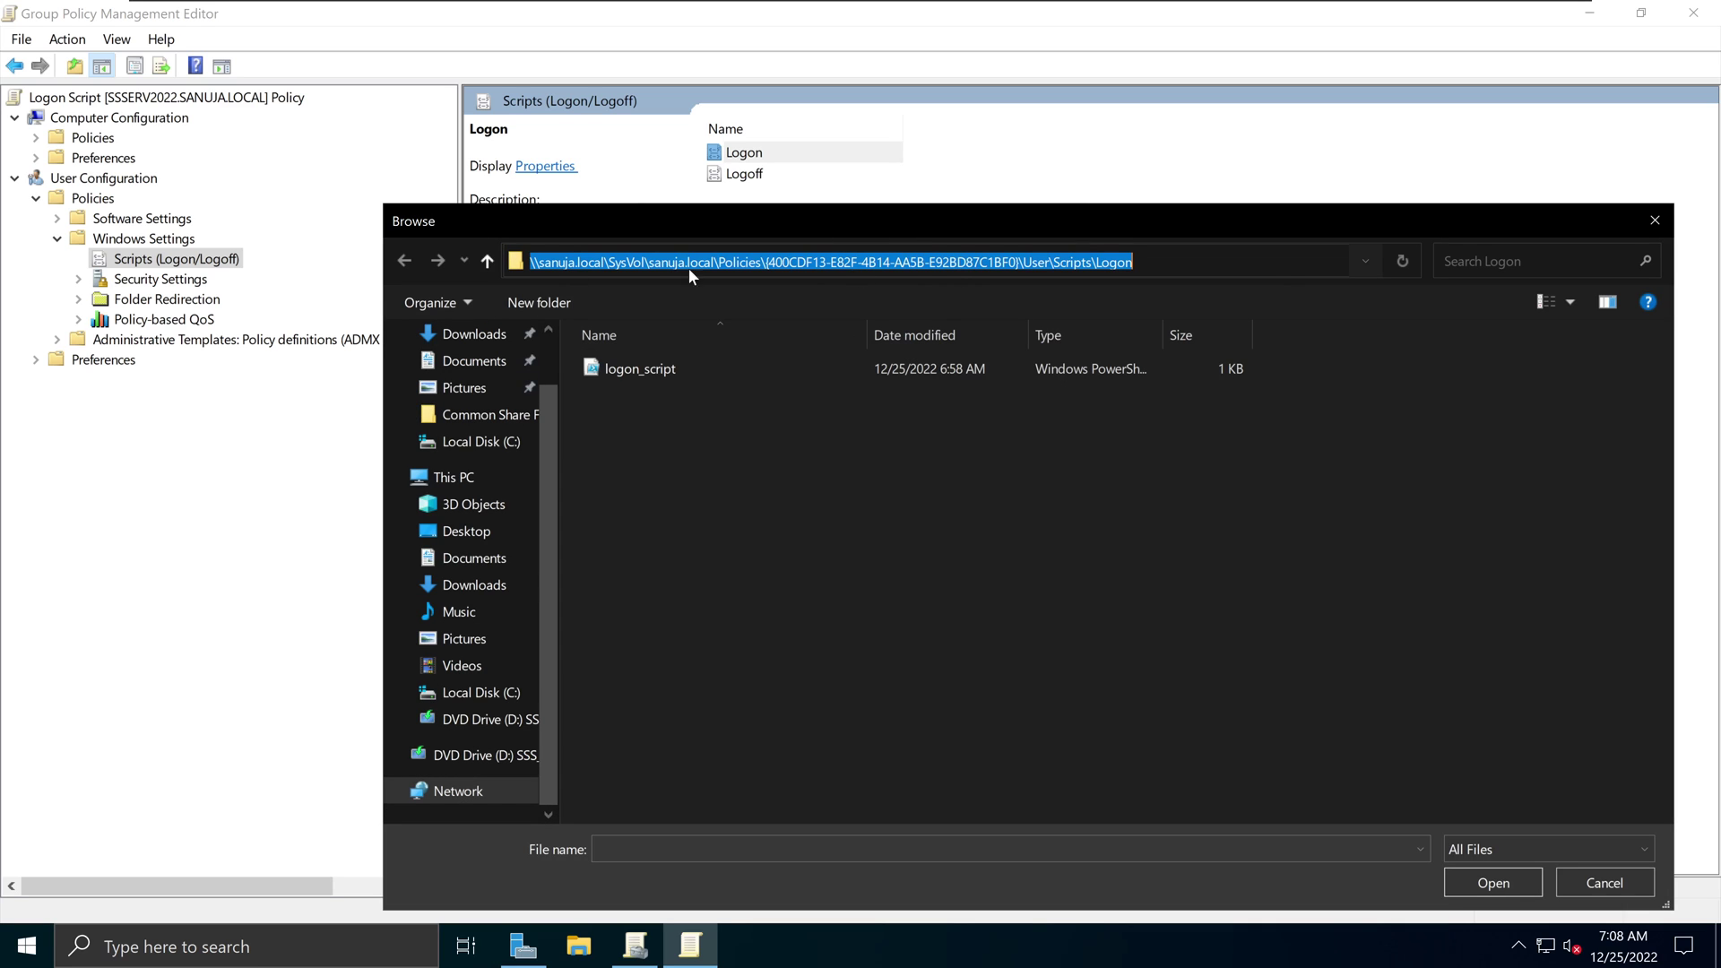
left_click(735, 474)
left_click(638, 373)
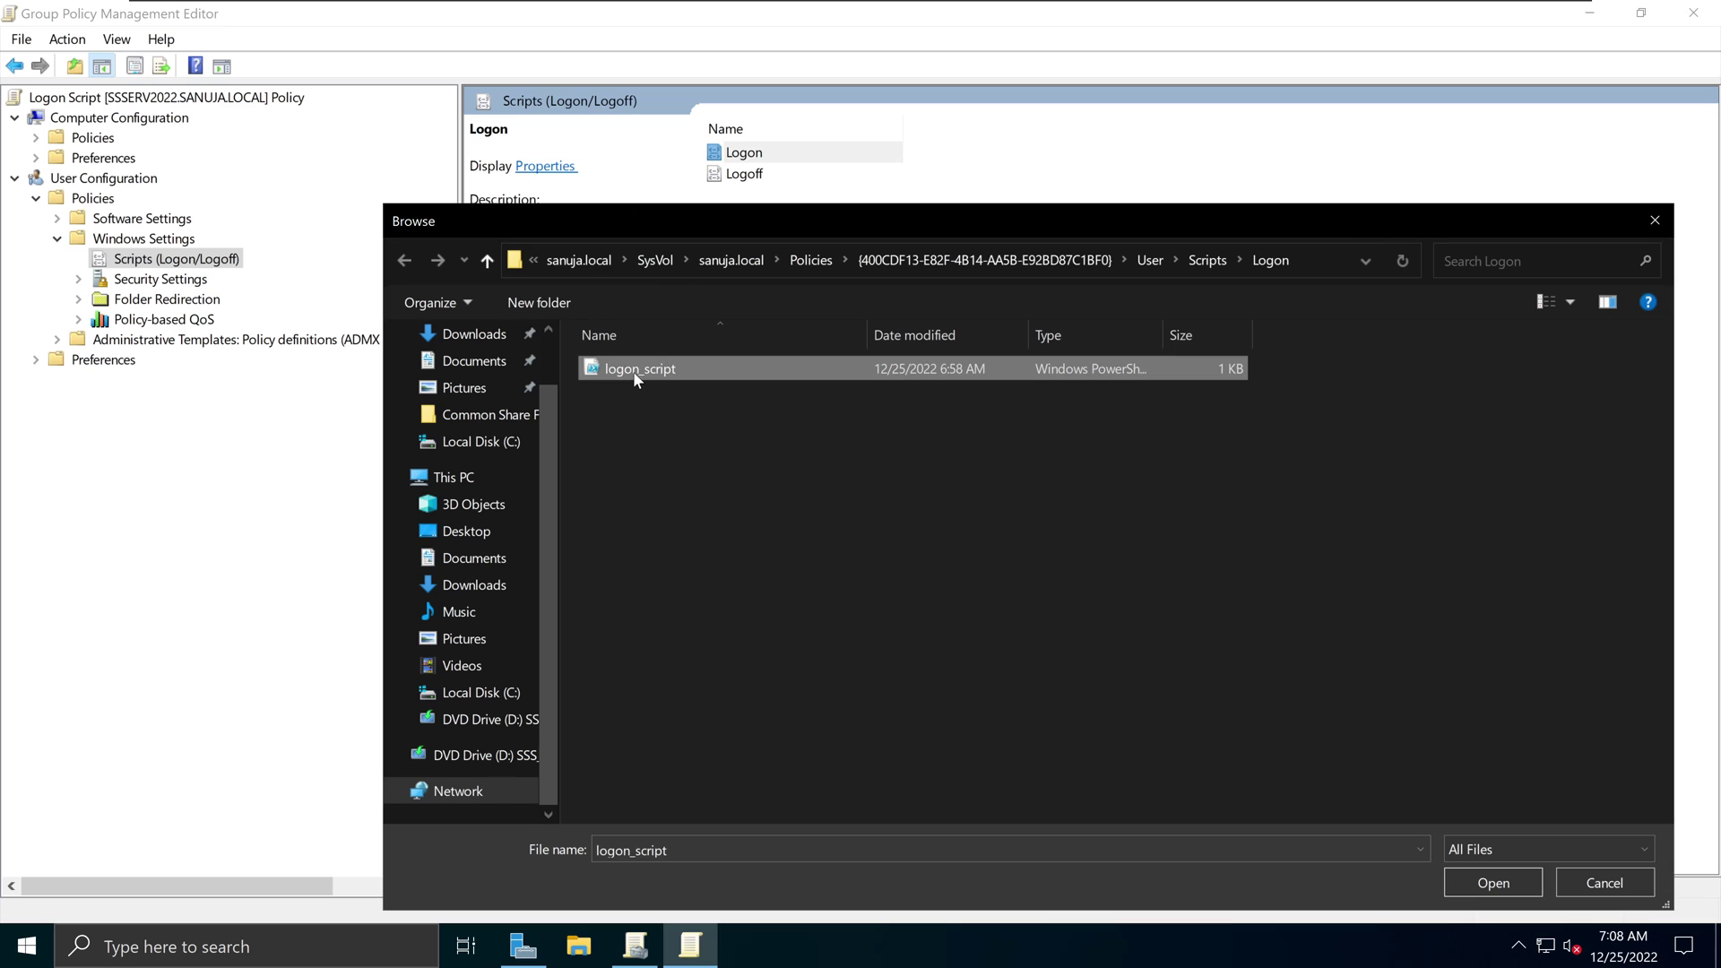
left_click(1488, 883)
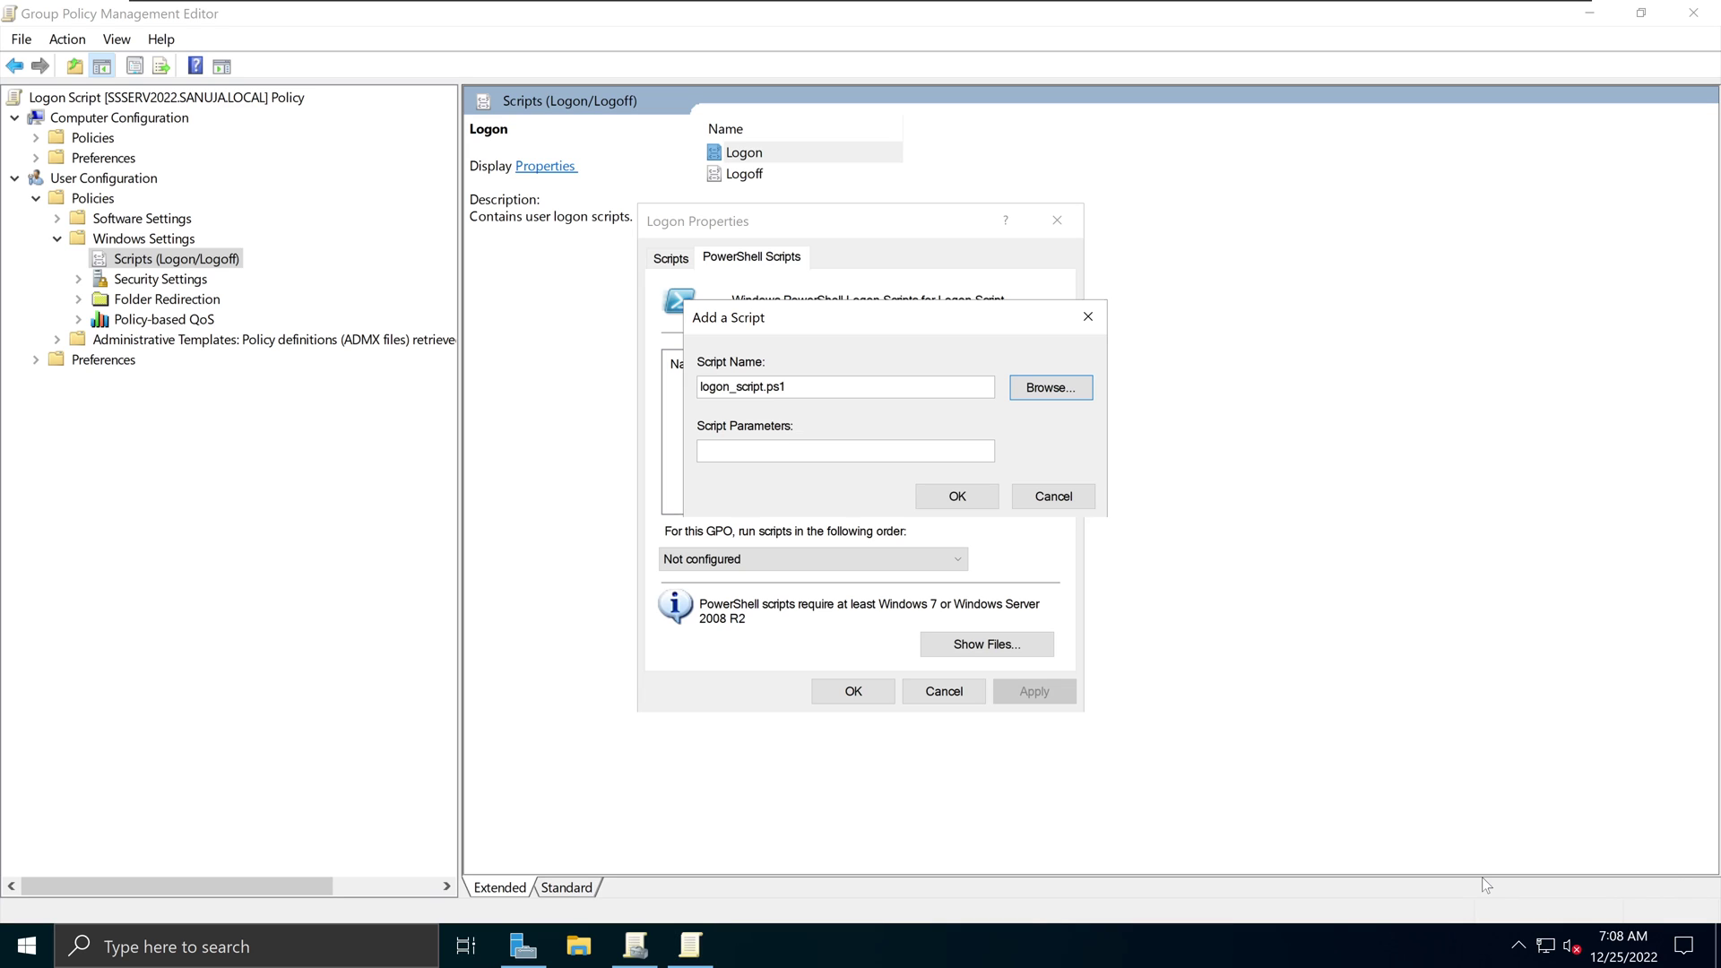
left_click(839, 450)
left_click(981, 493)
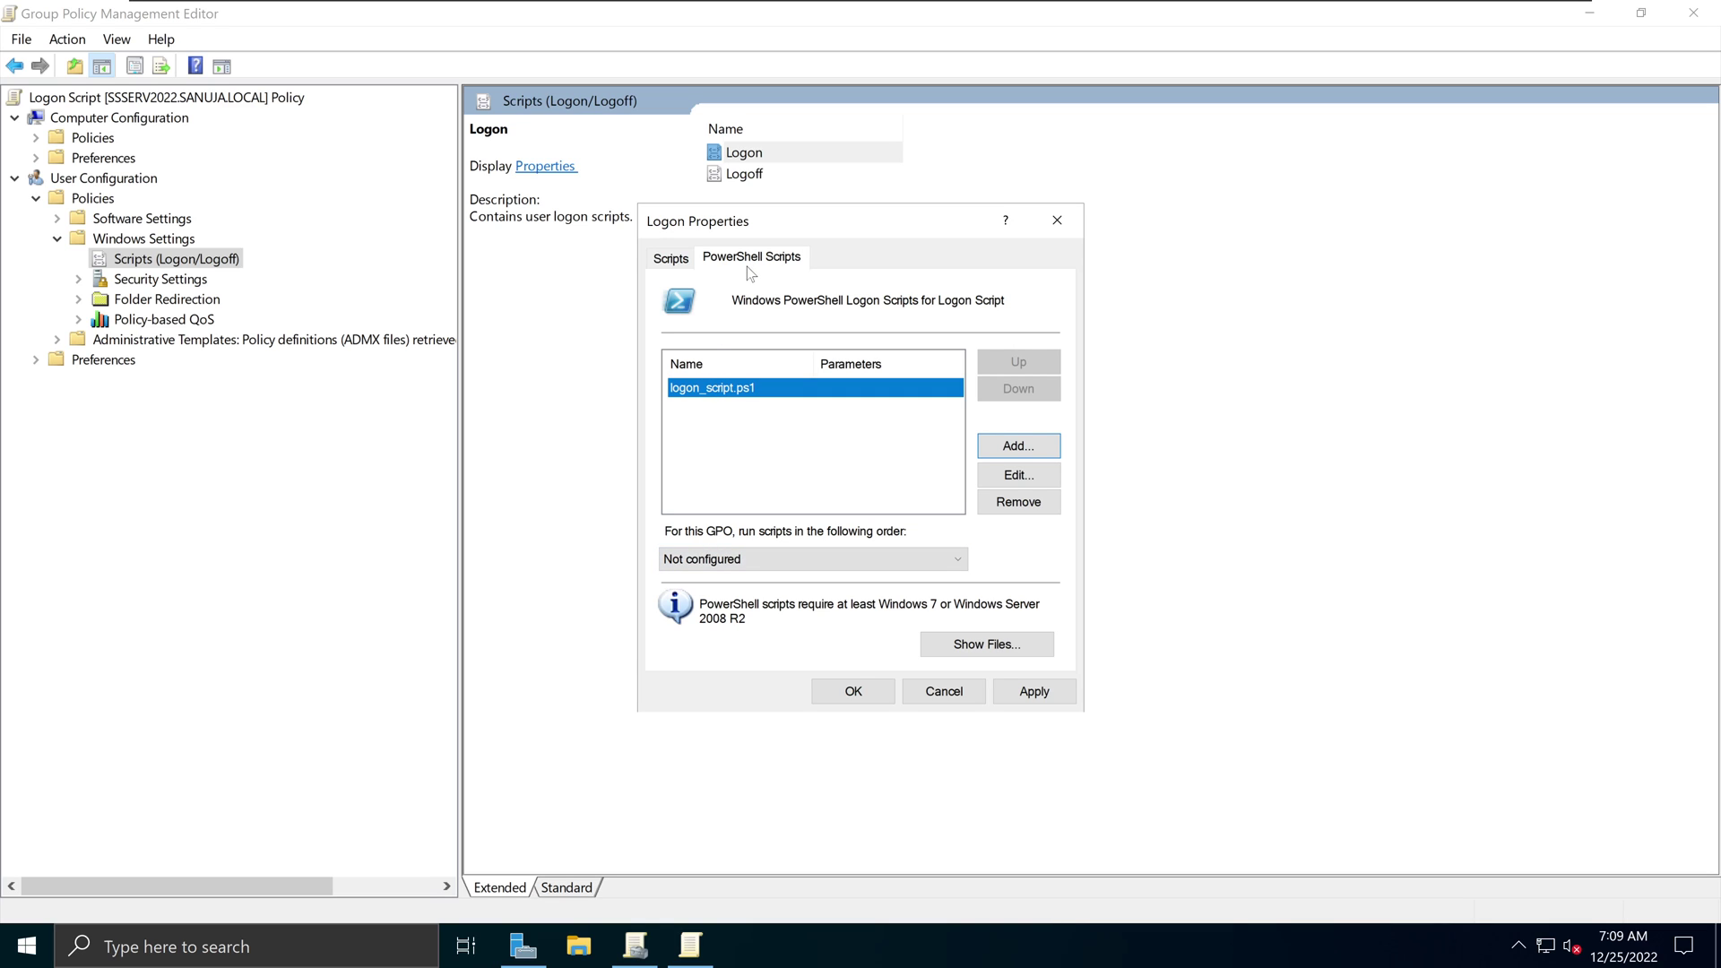
- Set the script order to 'Run Windows PowerShell scripts first', then apply and confirm with OK
left_click(675, 262)
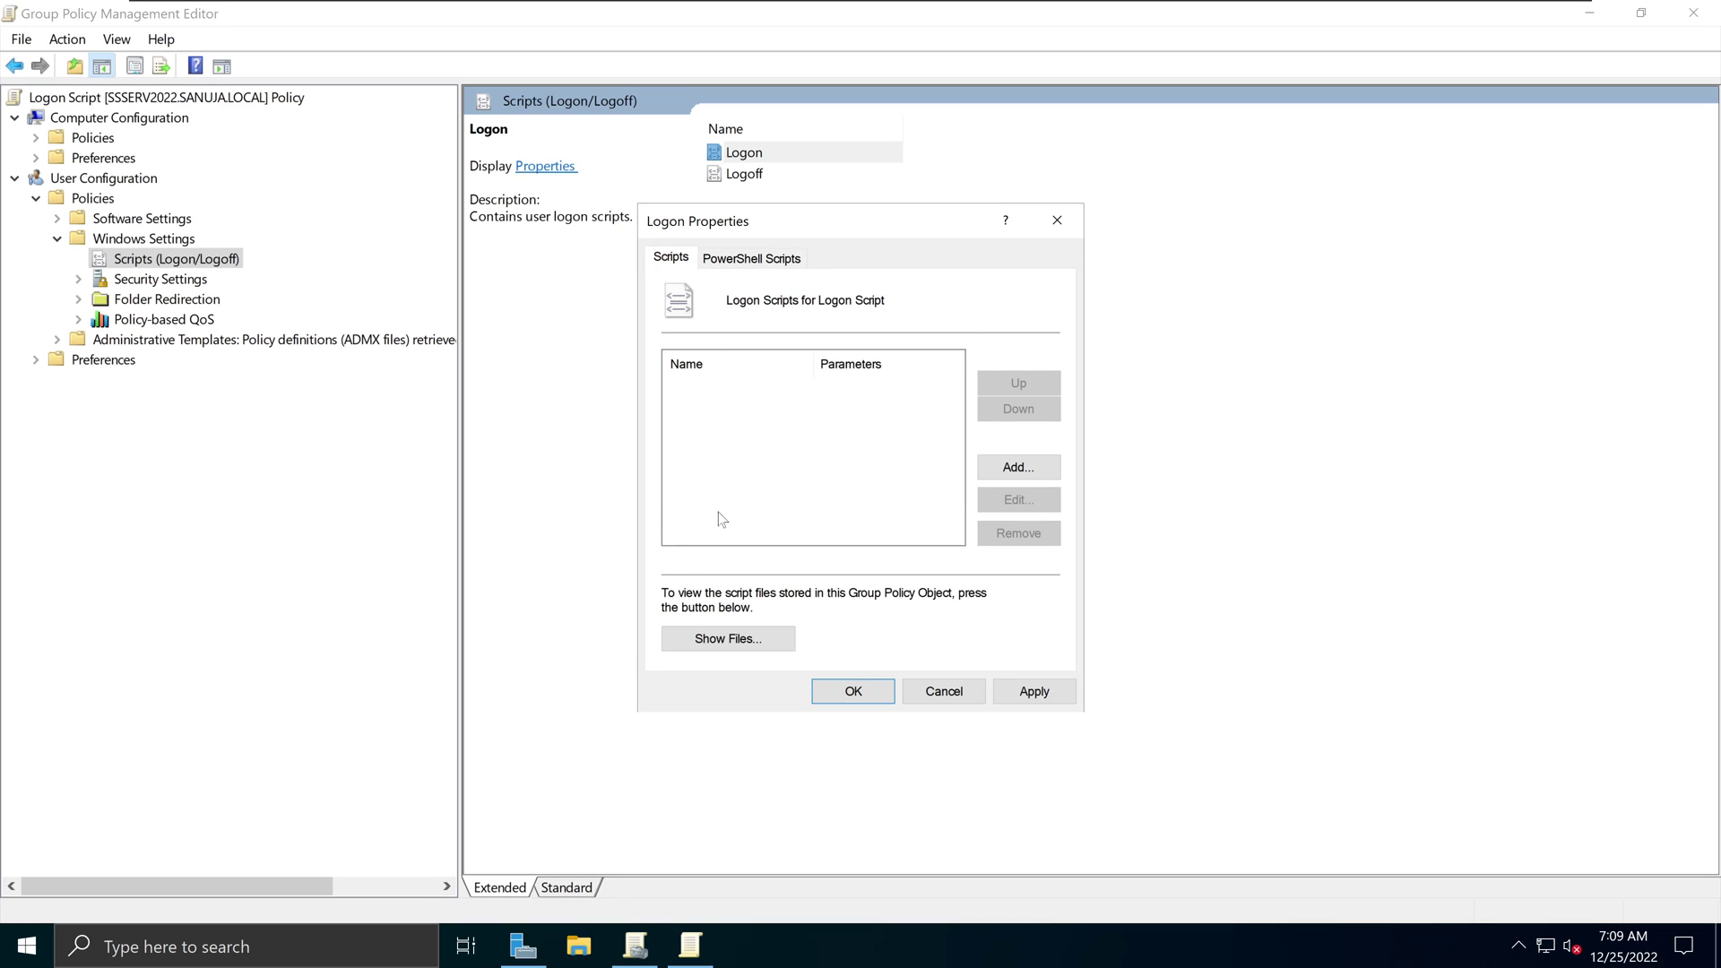
left_click(769, 260)
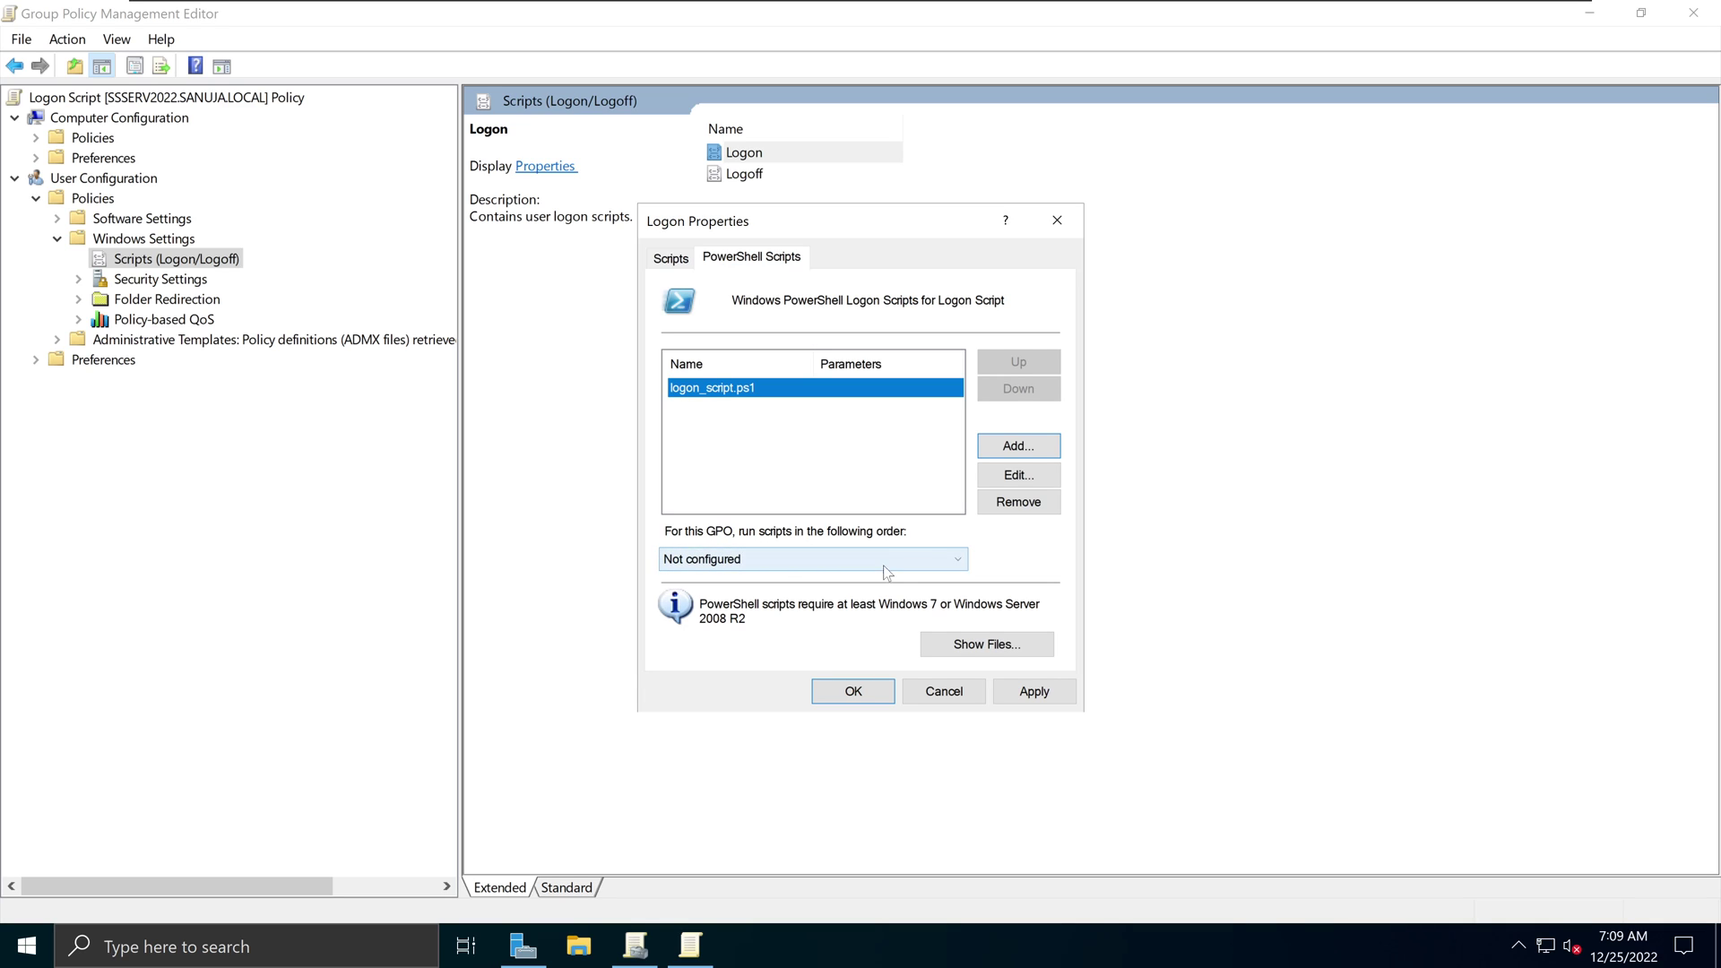
left_click(811, 560)
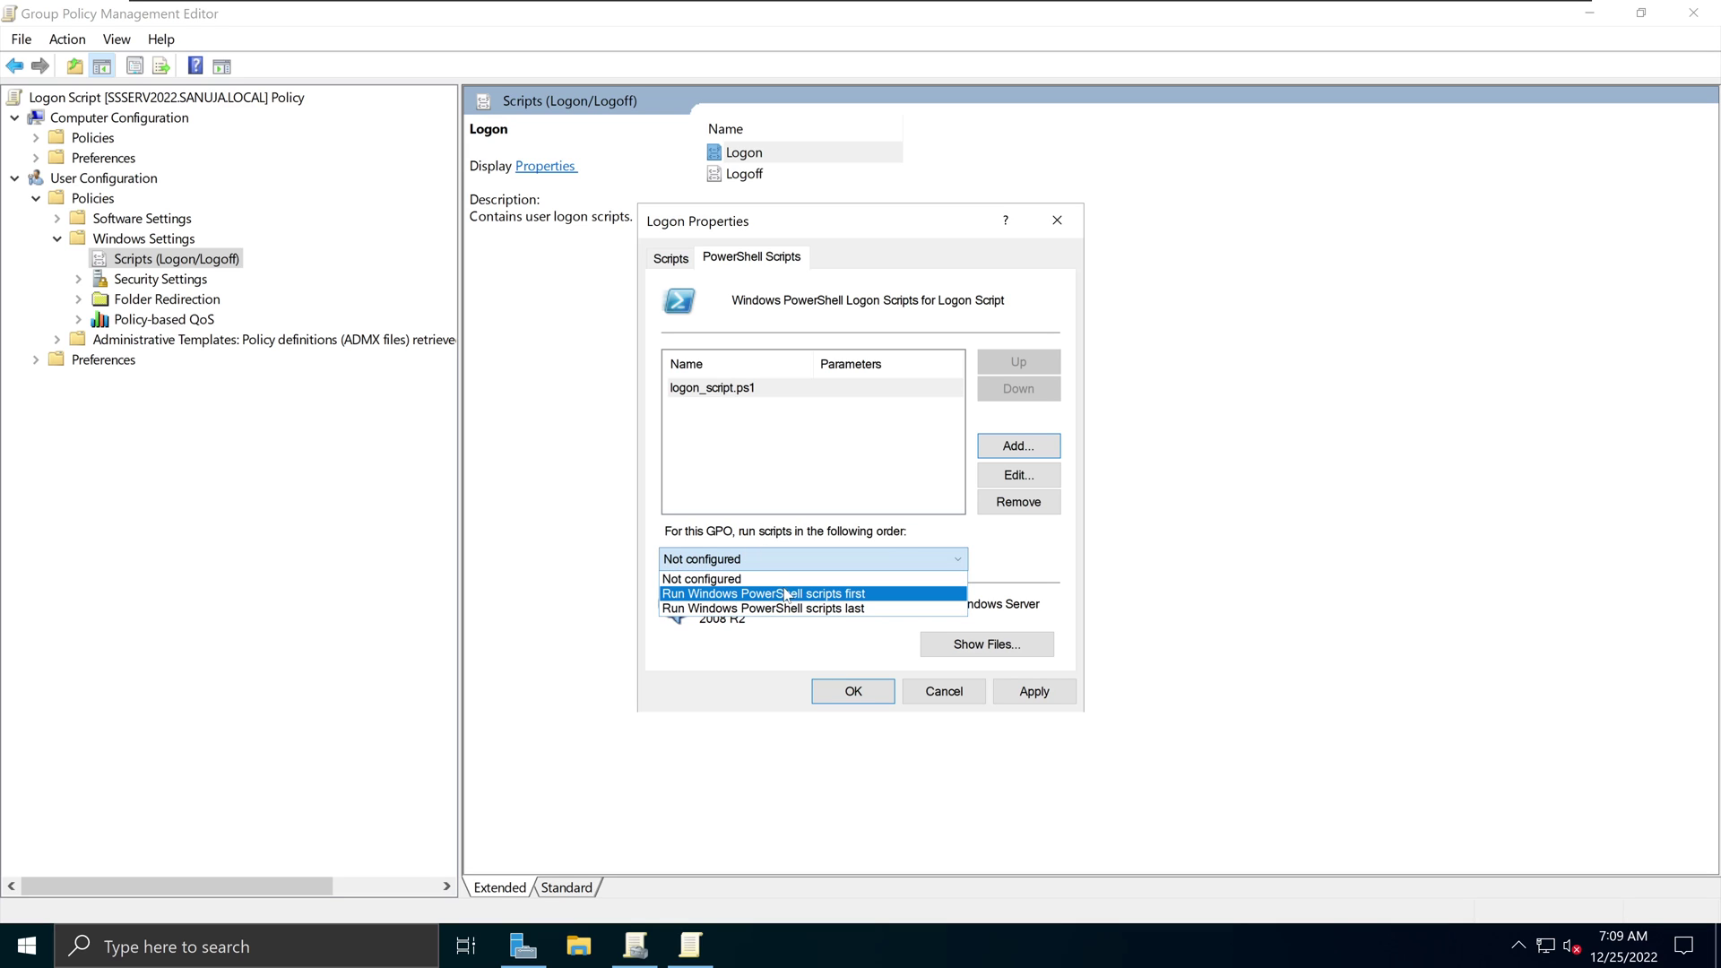
left_click(758, 579)
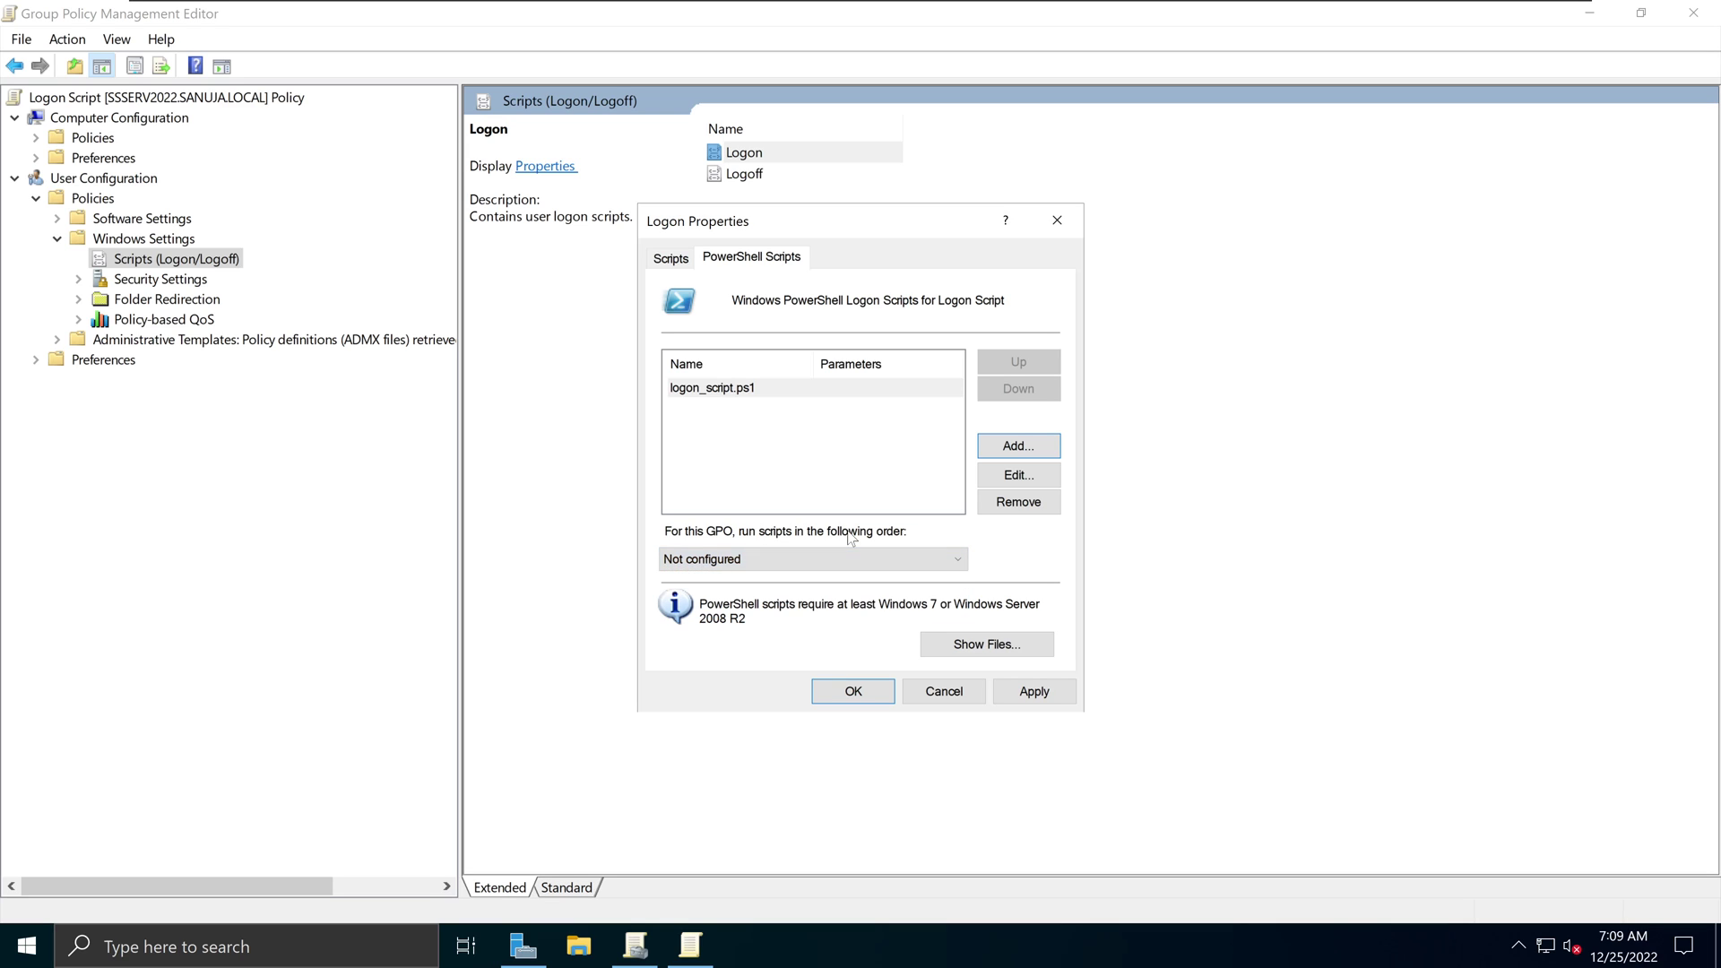
left_click(749, 558)
left_click(818, 591)
left_click(1037, 692)
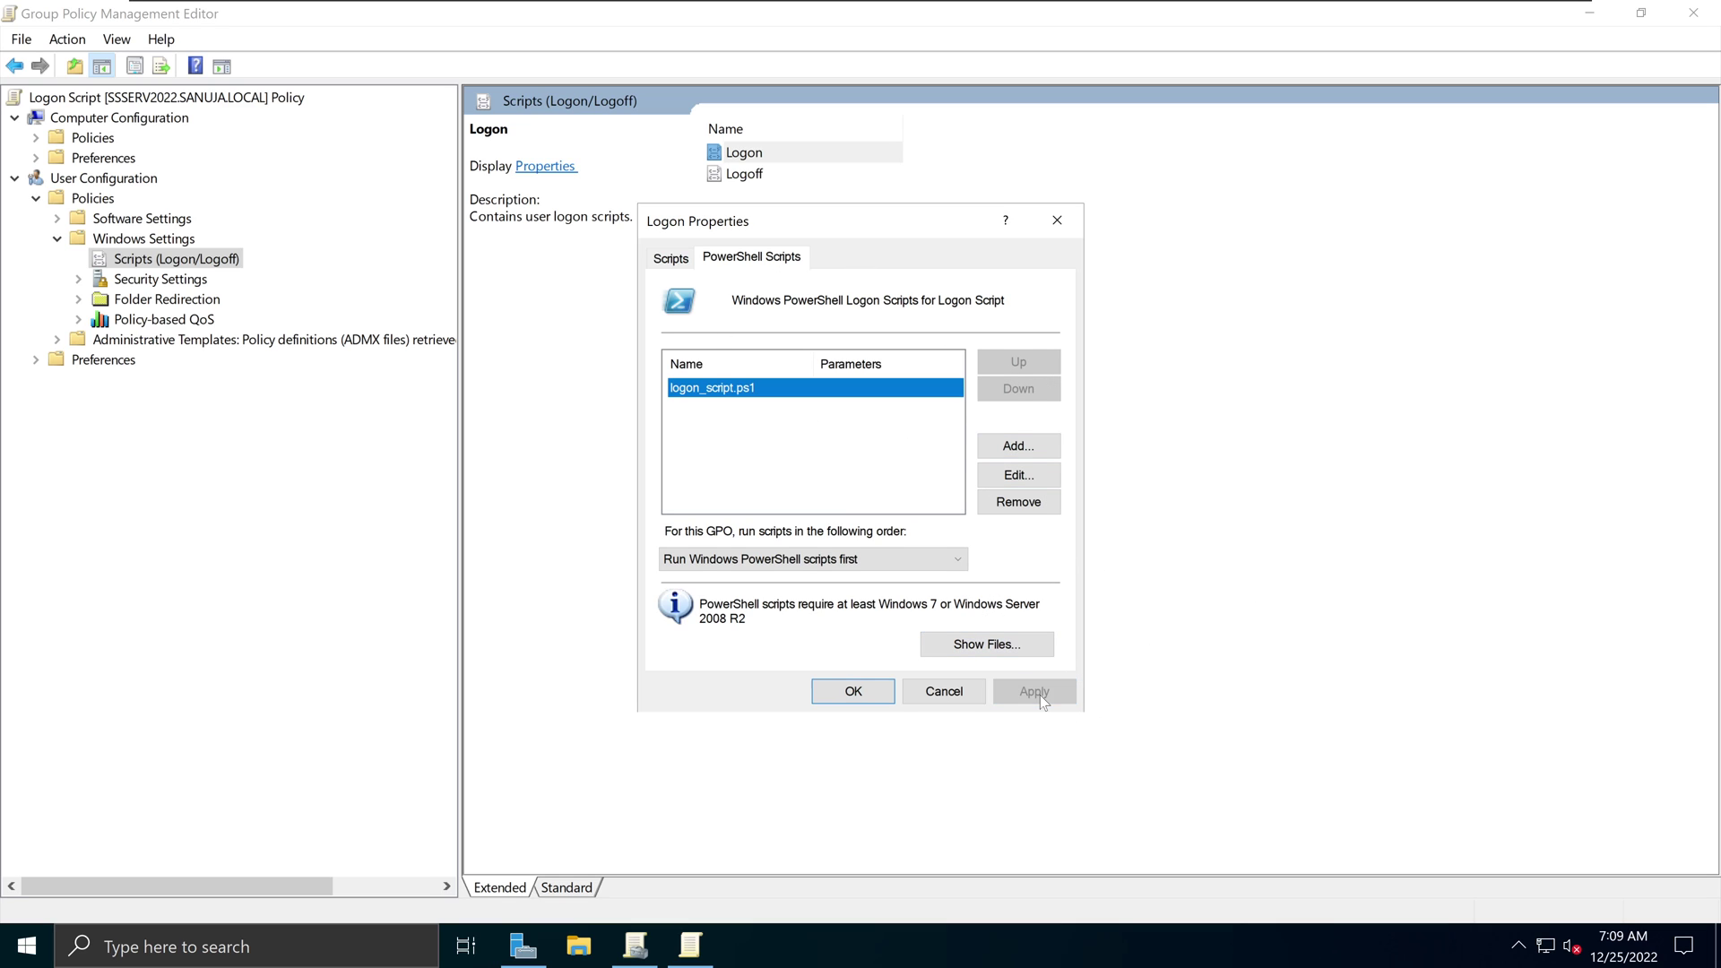
left_click(854, 691)
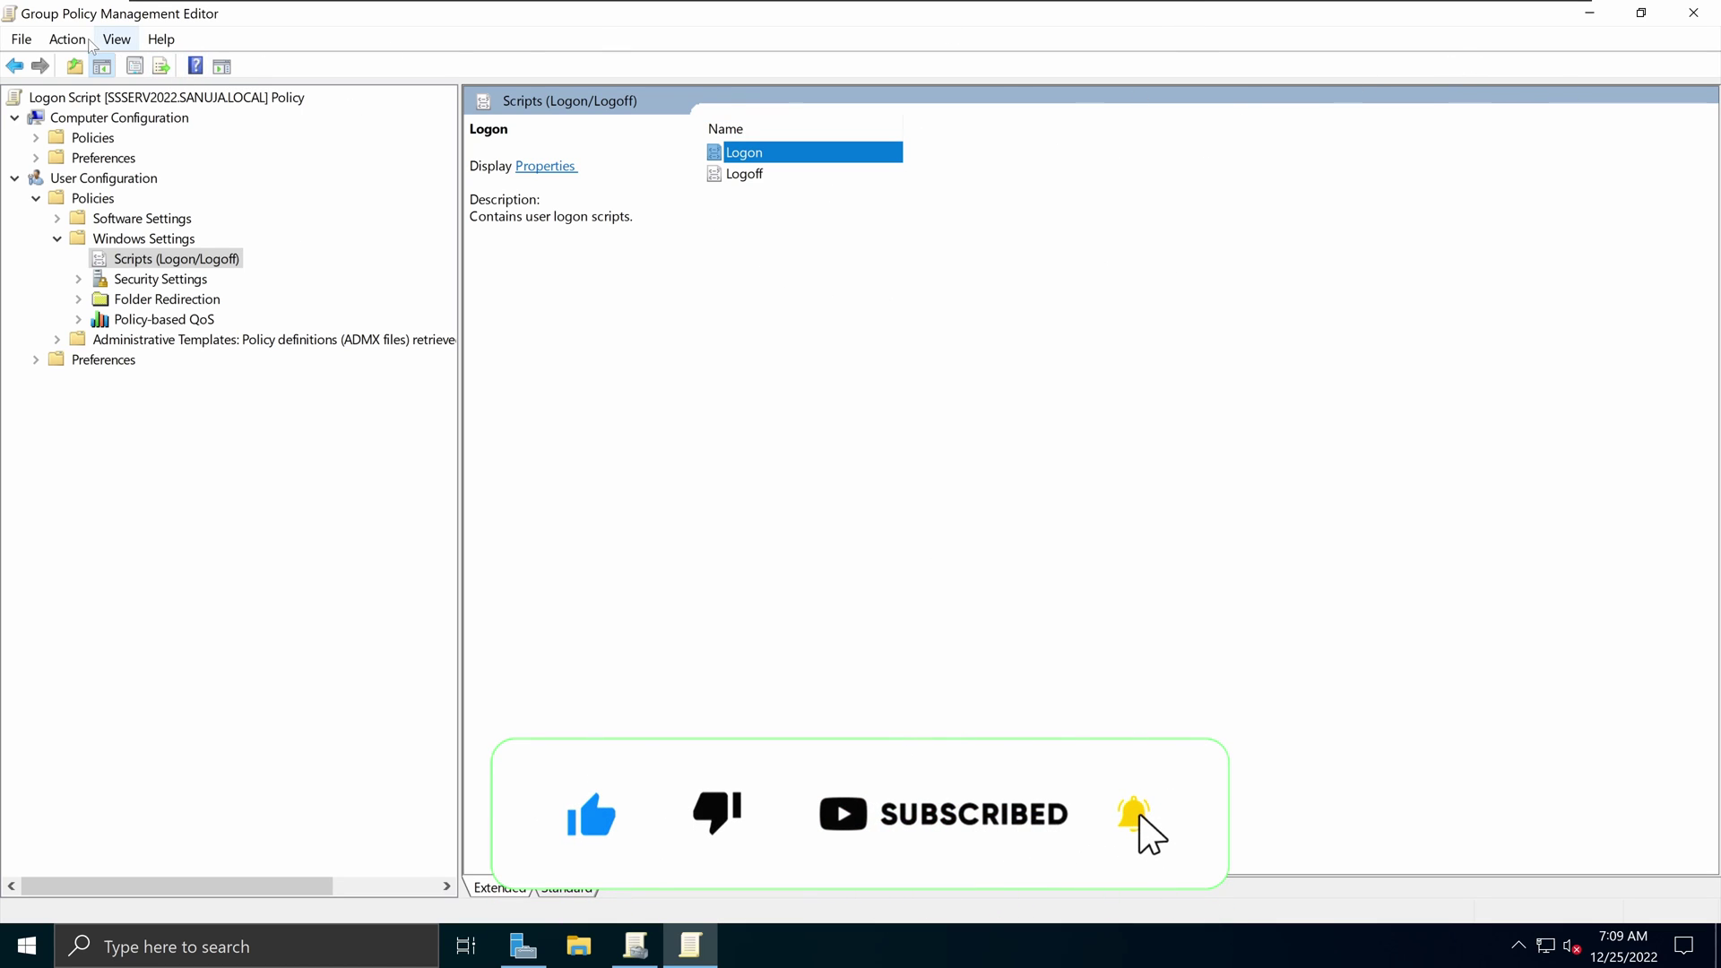
- Close Group Policy Management Editor and switch to the Windows 11 Enterprise client VM
left_click(1696, 14)
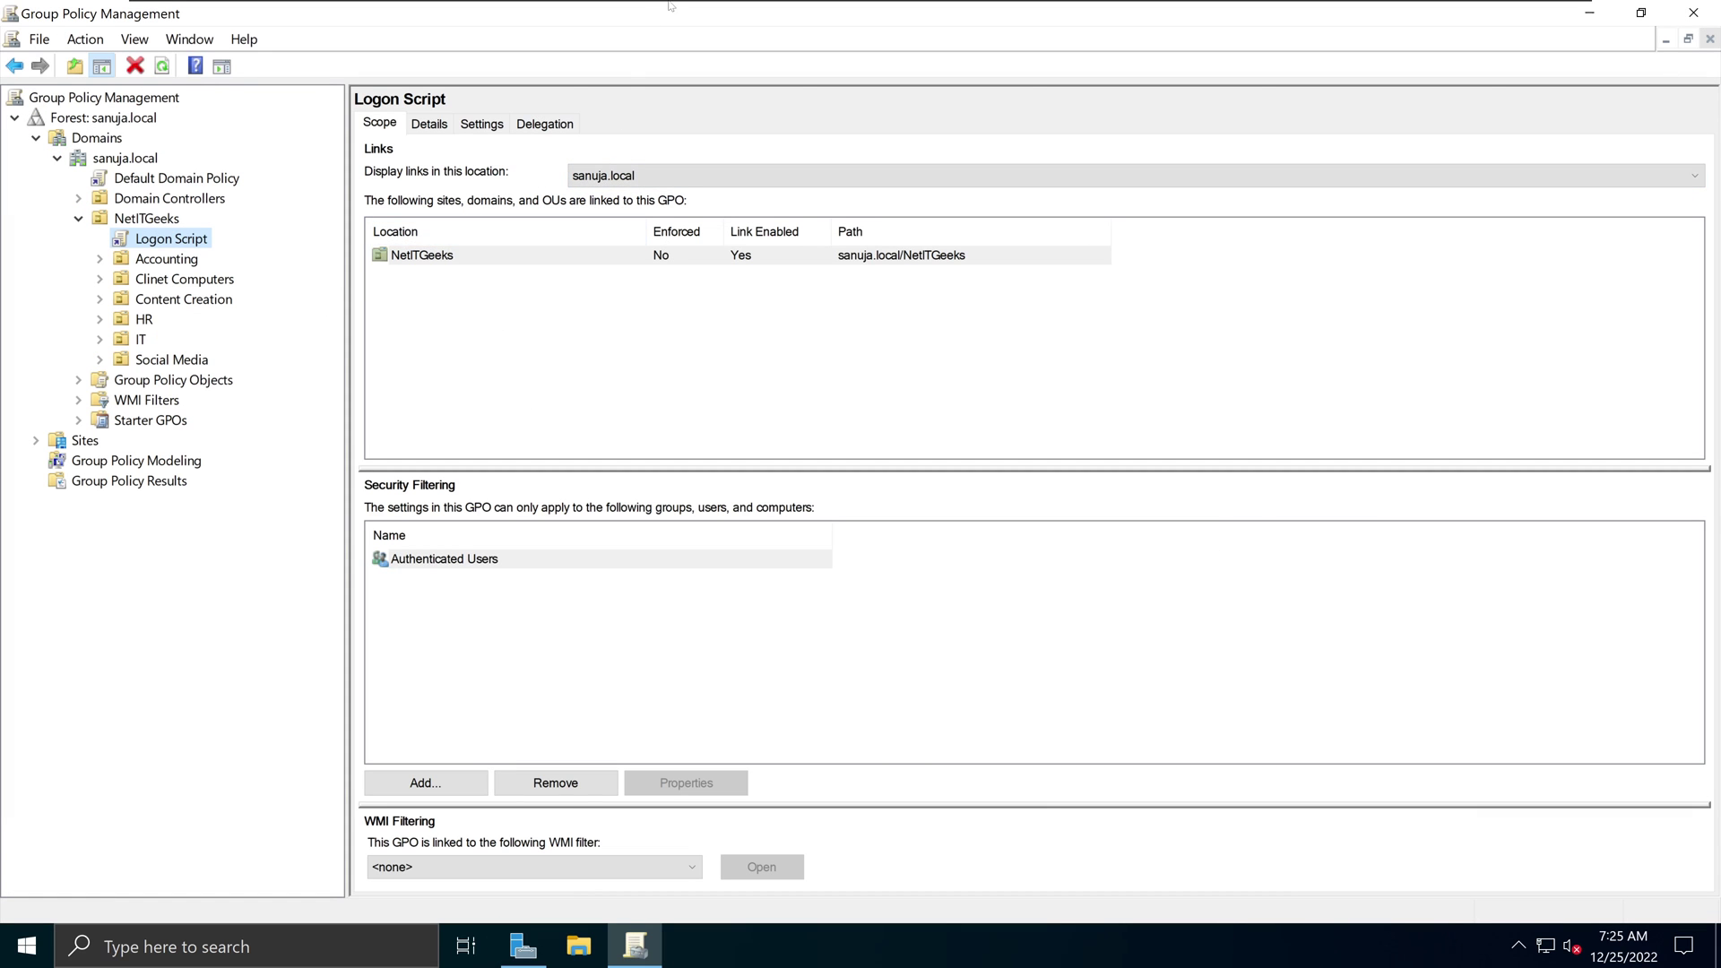
mouse_move(671, 7)
left_click(767, 11)
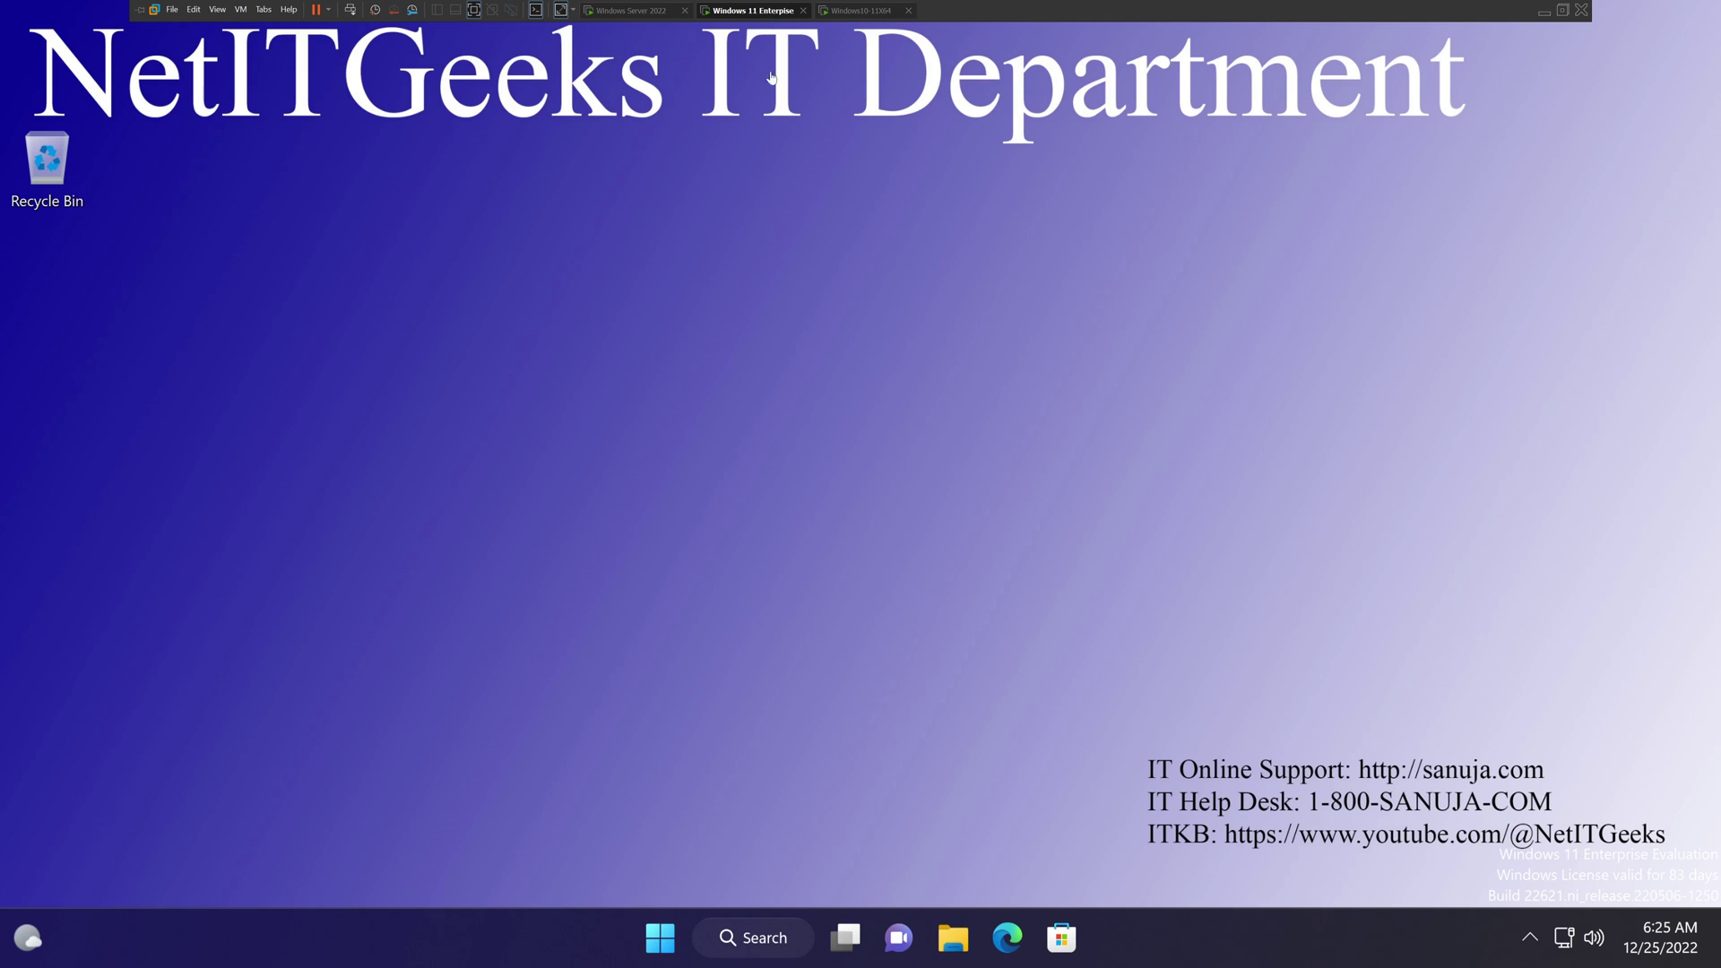
- Run gpupdate /force in Command Prompt on the Windows 11 client, then close the window
left_click(662, 939)
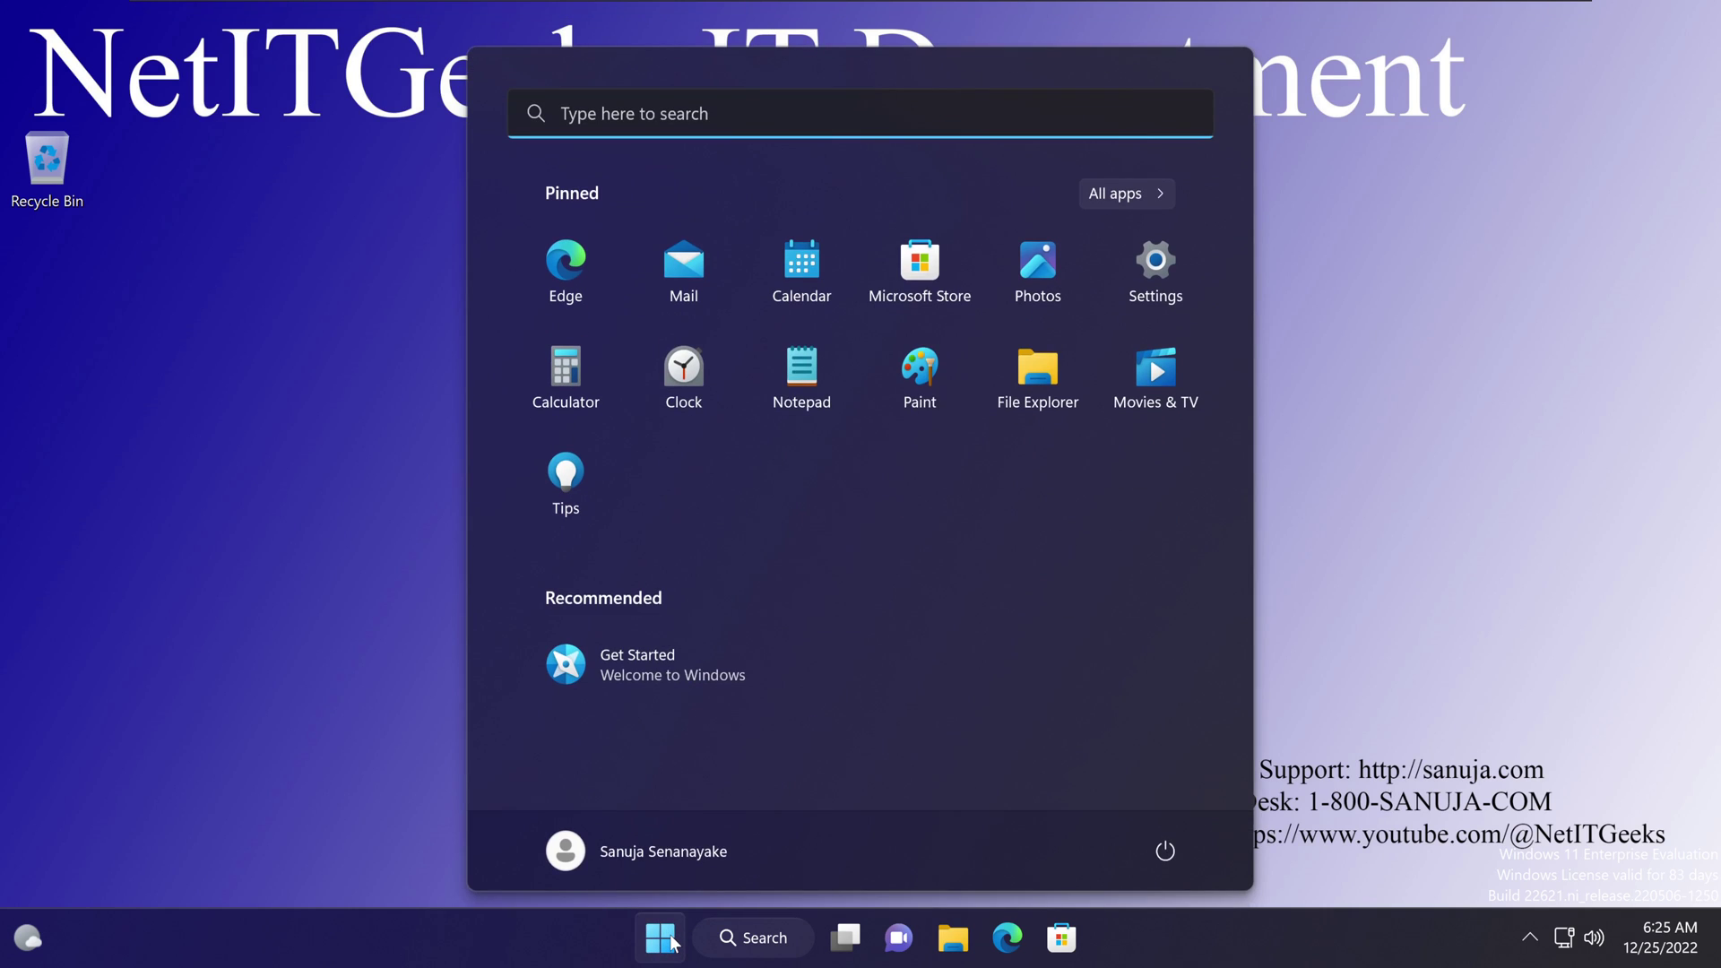
type("cmd")
key("Return")
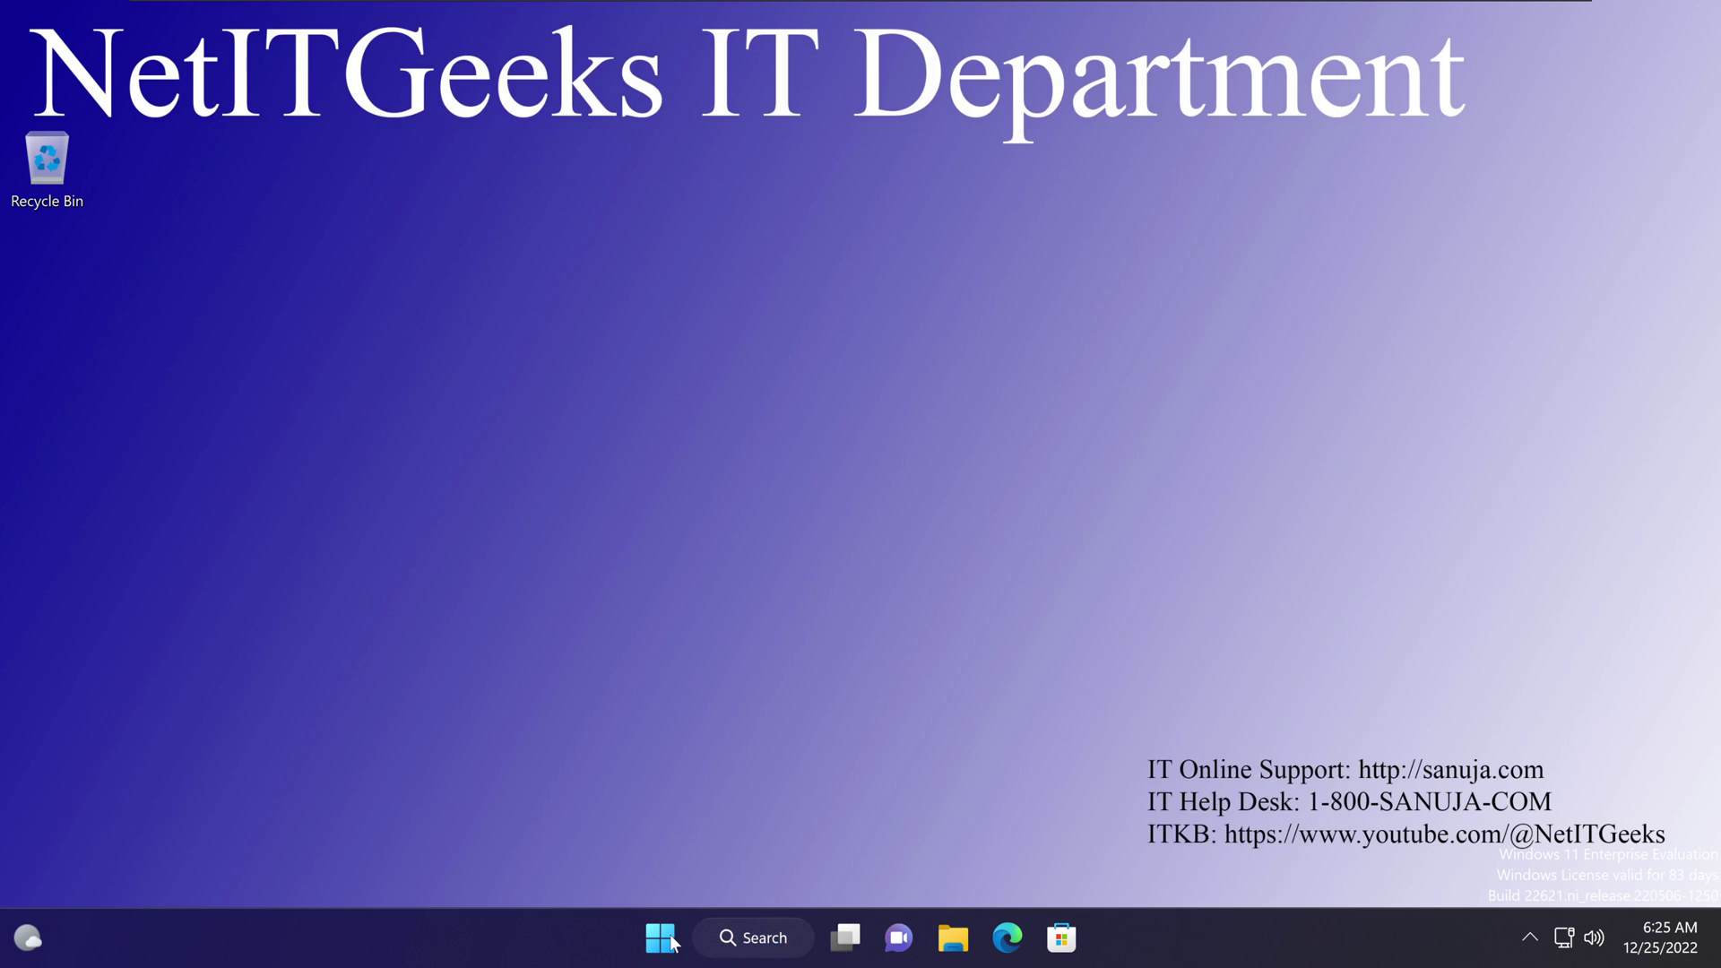
type("g")
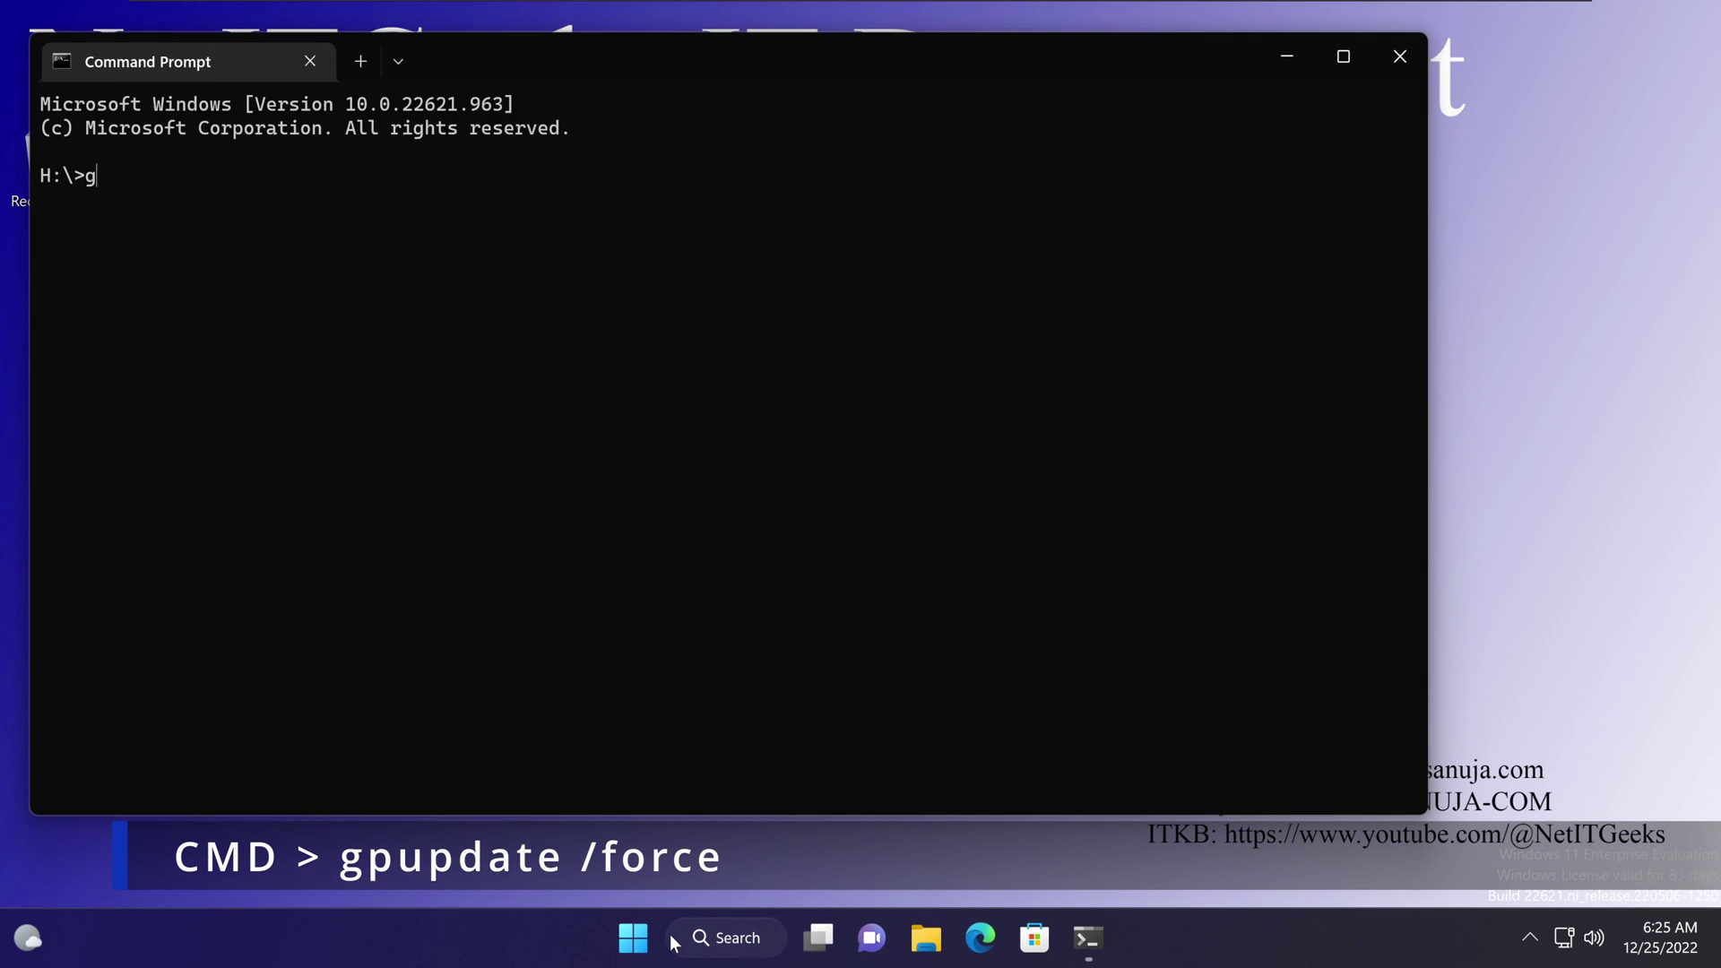
type("pupdate /force")
key("Return")
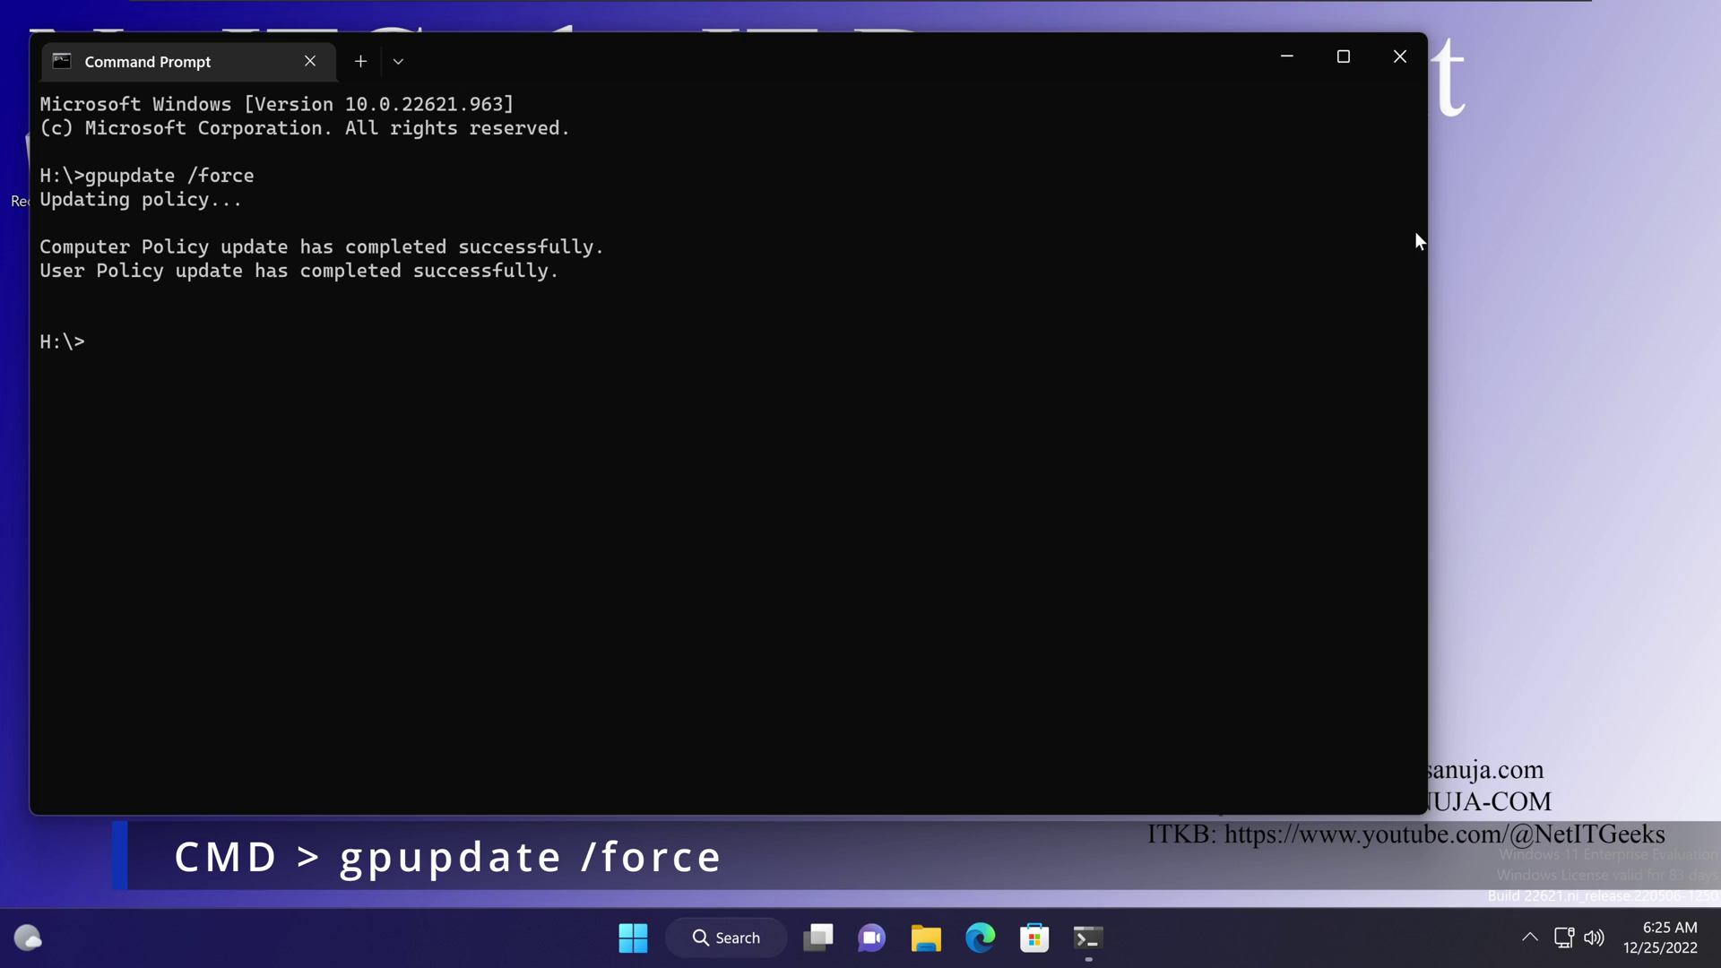
left_click(1400, 56)
- Sign out and back in on Windows 11 with the account password, then dismiss the 'Logon script running....' warning
left_click(660, 937)
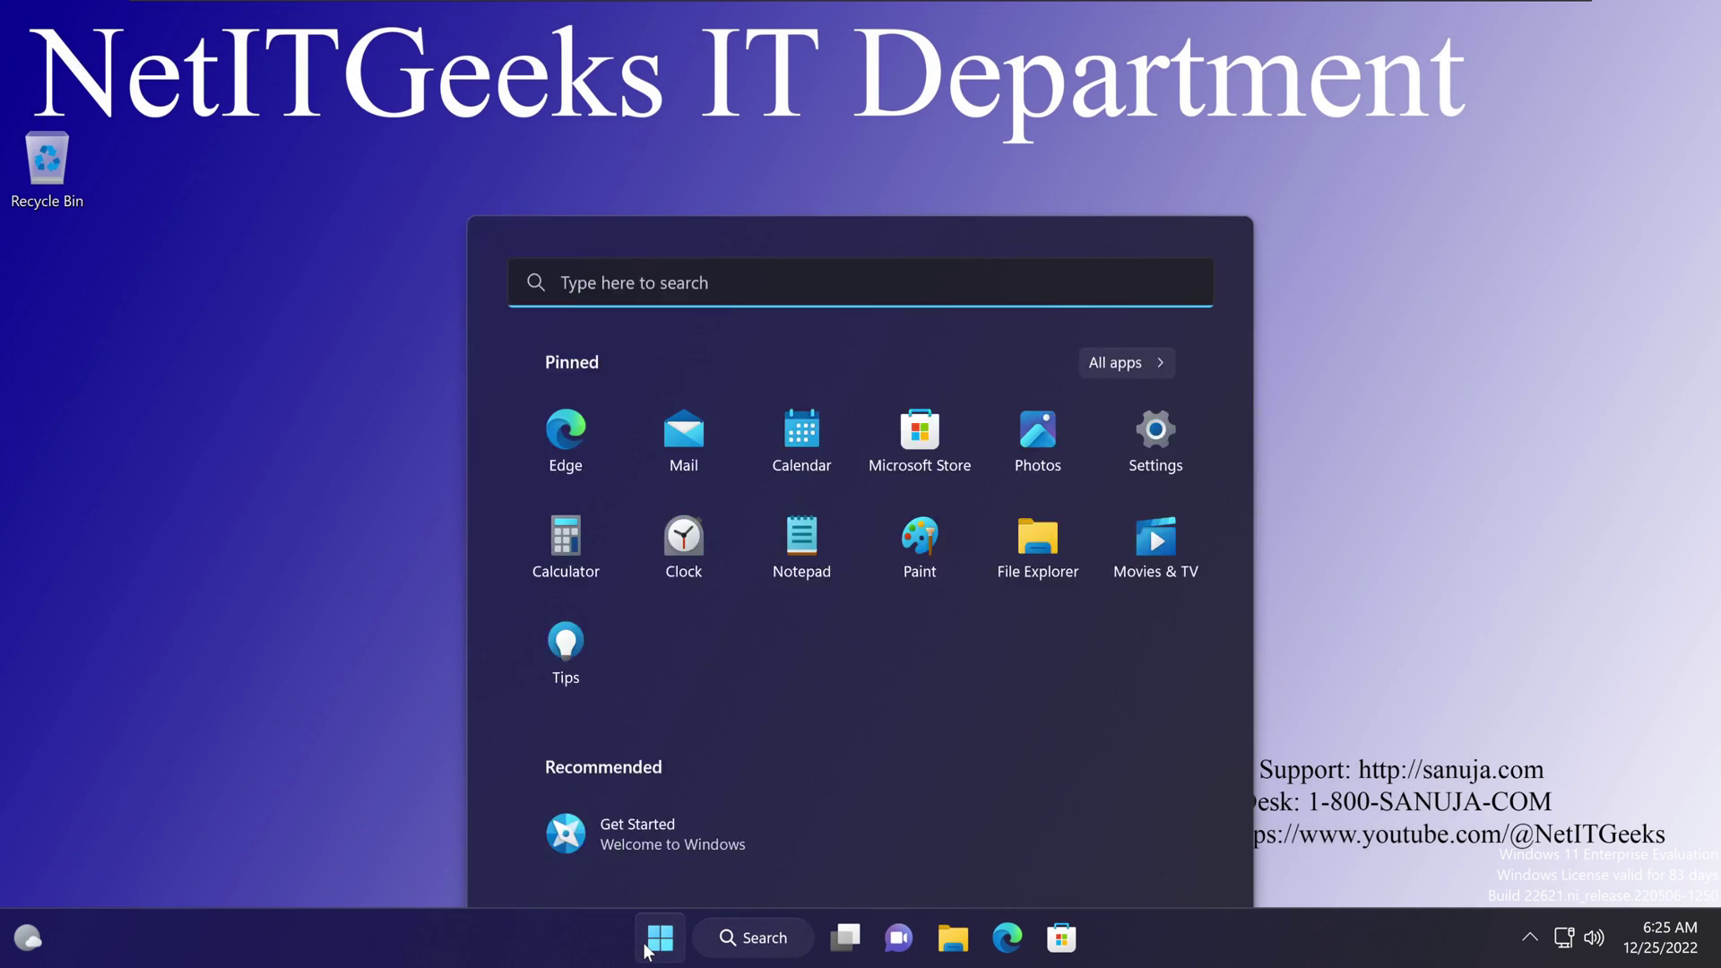
left_click(663, 848)
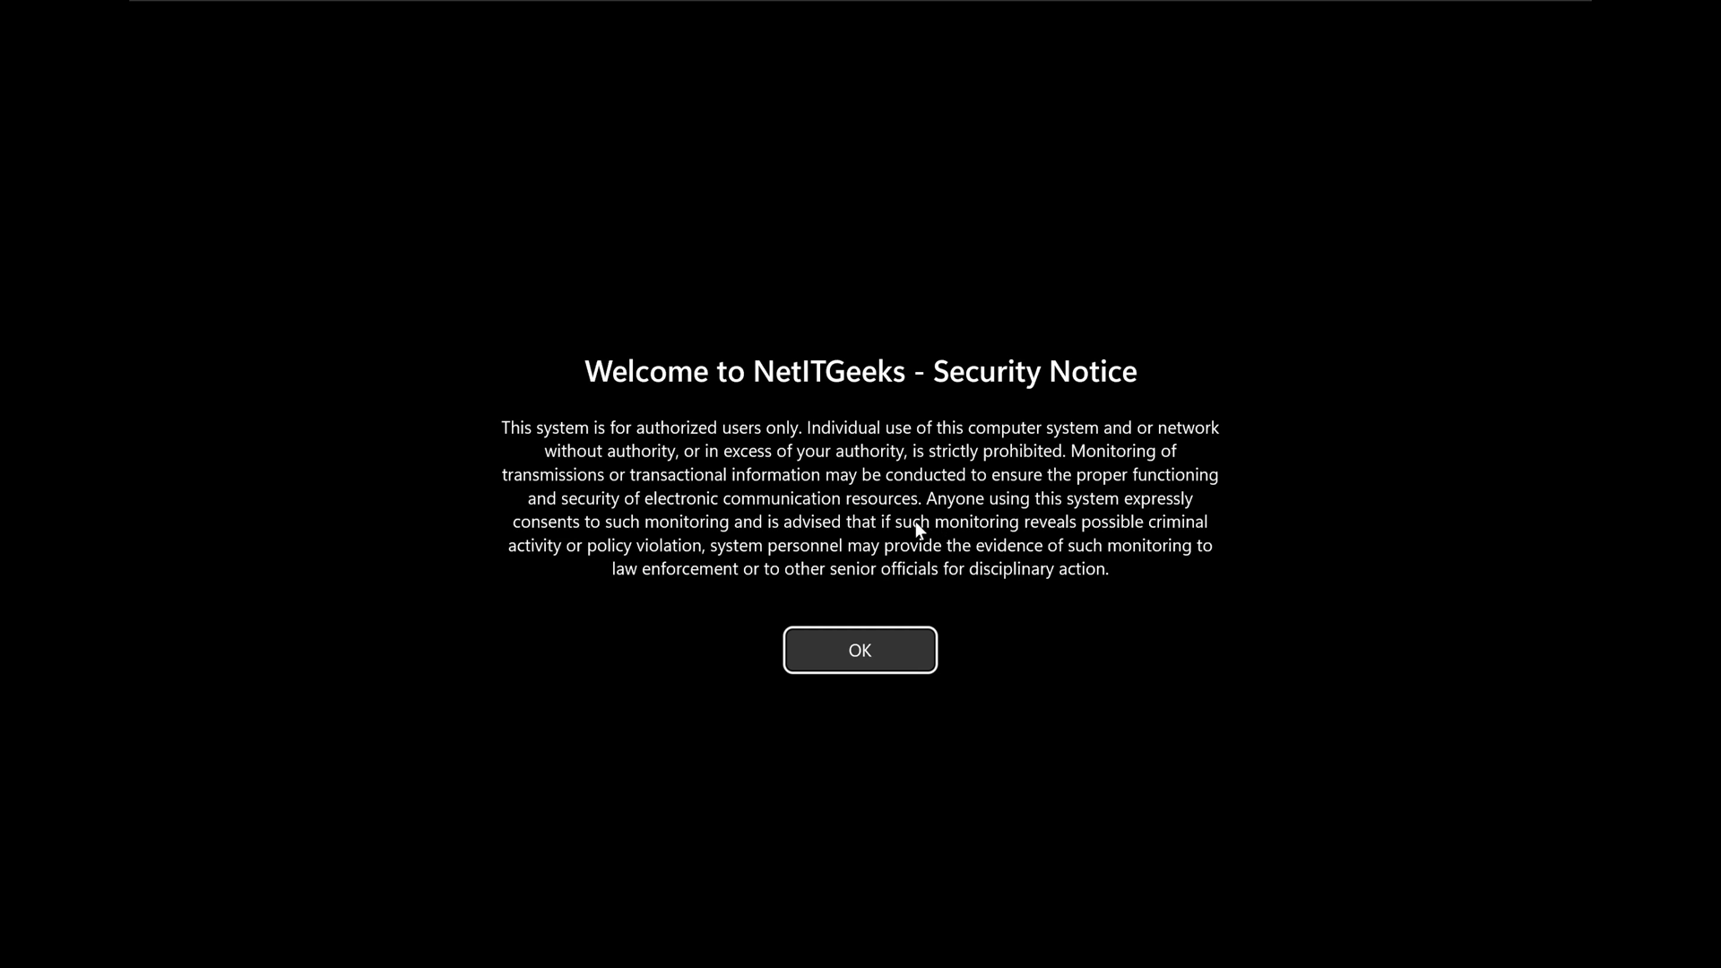
left_click(862, 644)
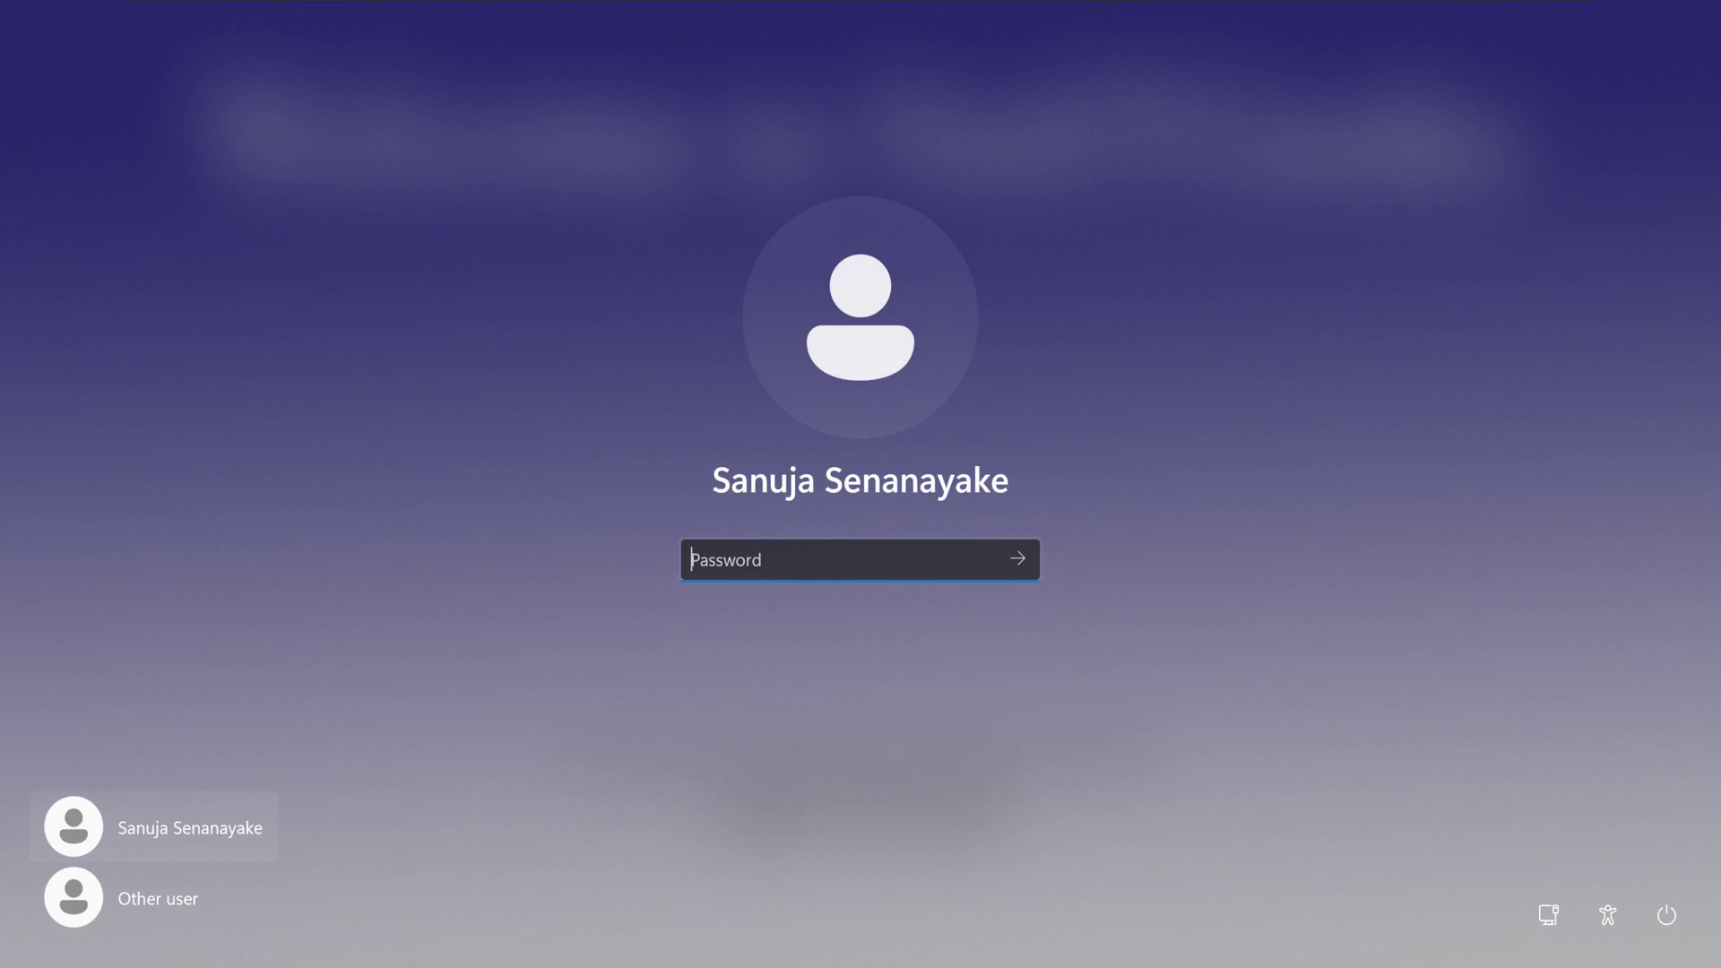
type("***********")
key("Return")
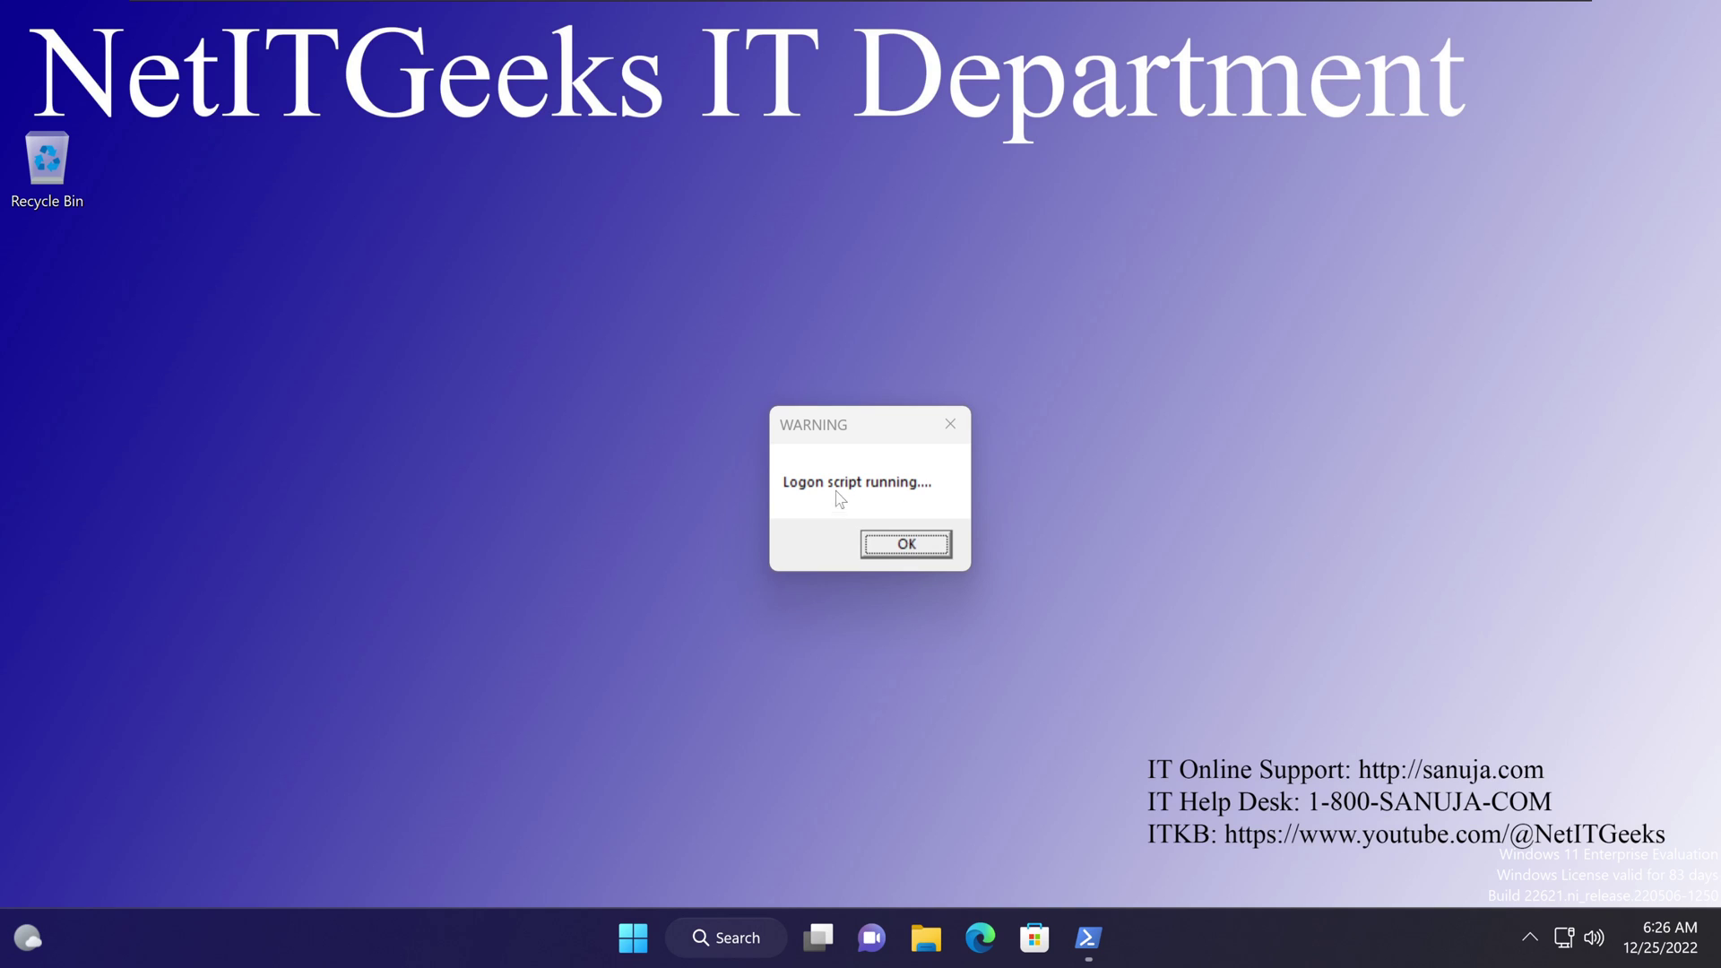
left_click(907, 544)
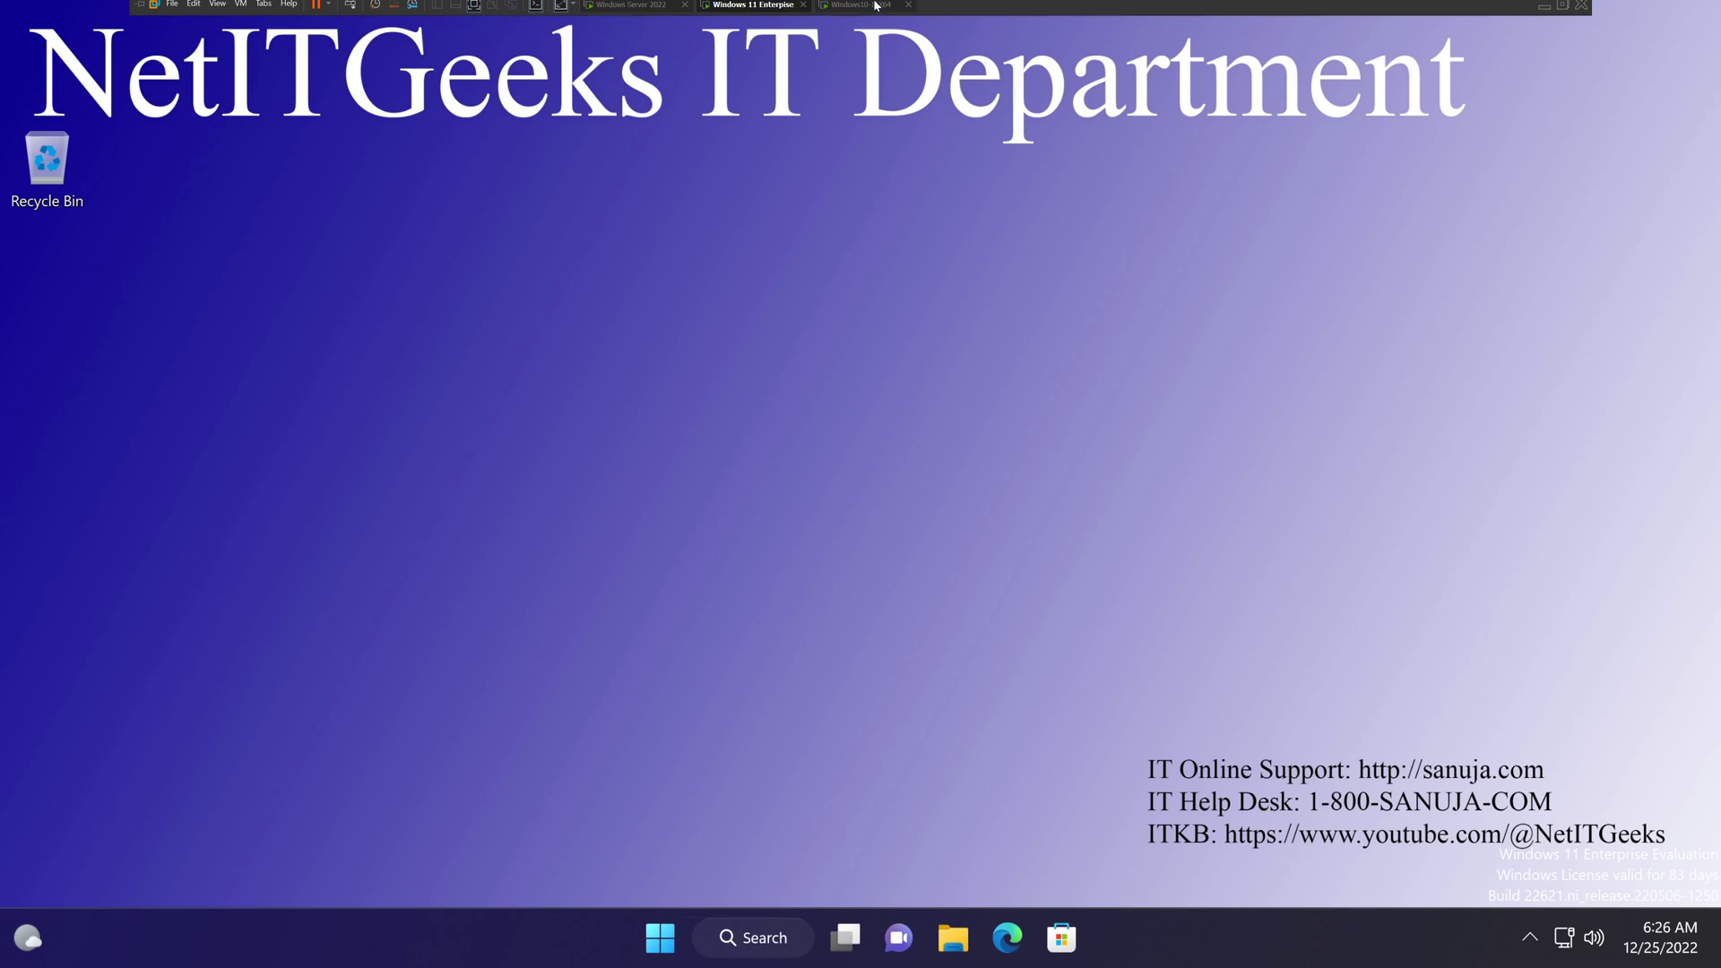
- On the Windows 10 VM, run gpupdate in Command Prompt to refresh group policy, then close it
left_click(866, 10)
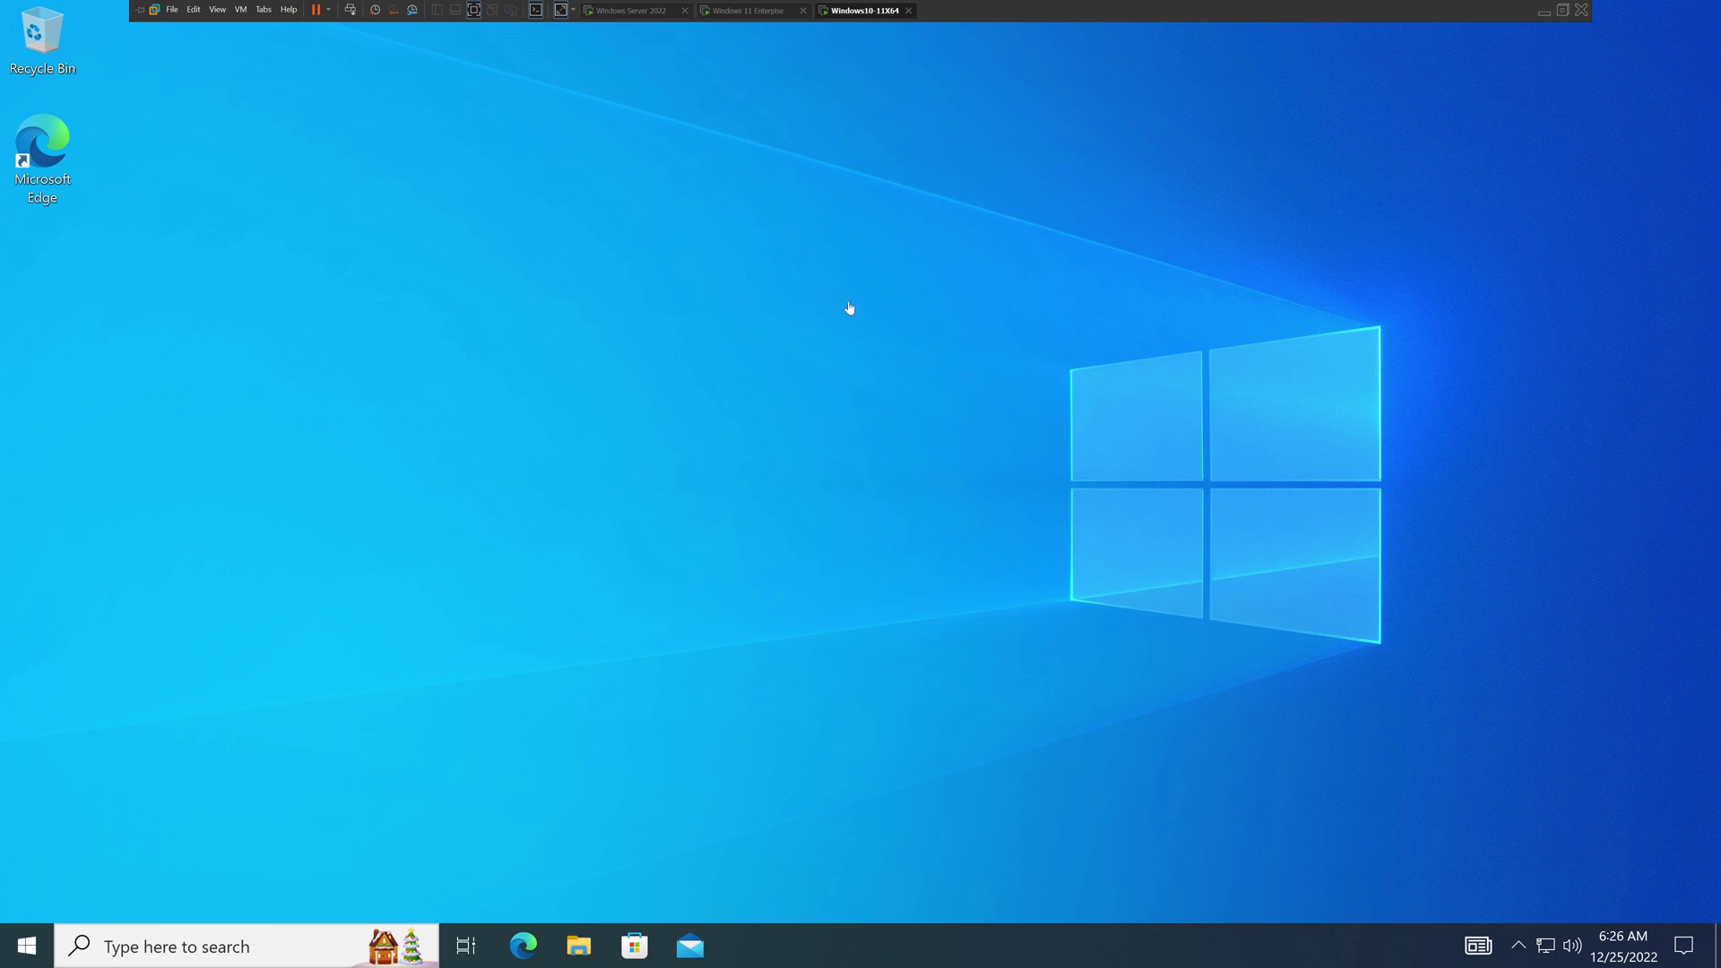
left_click(25, 946)
type("cmd")
key("Return")
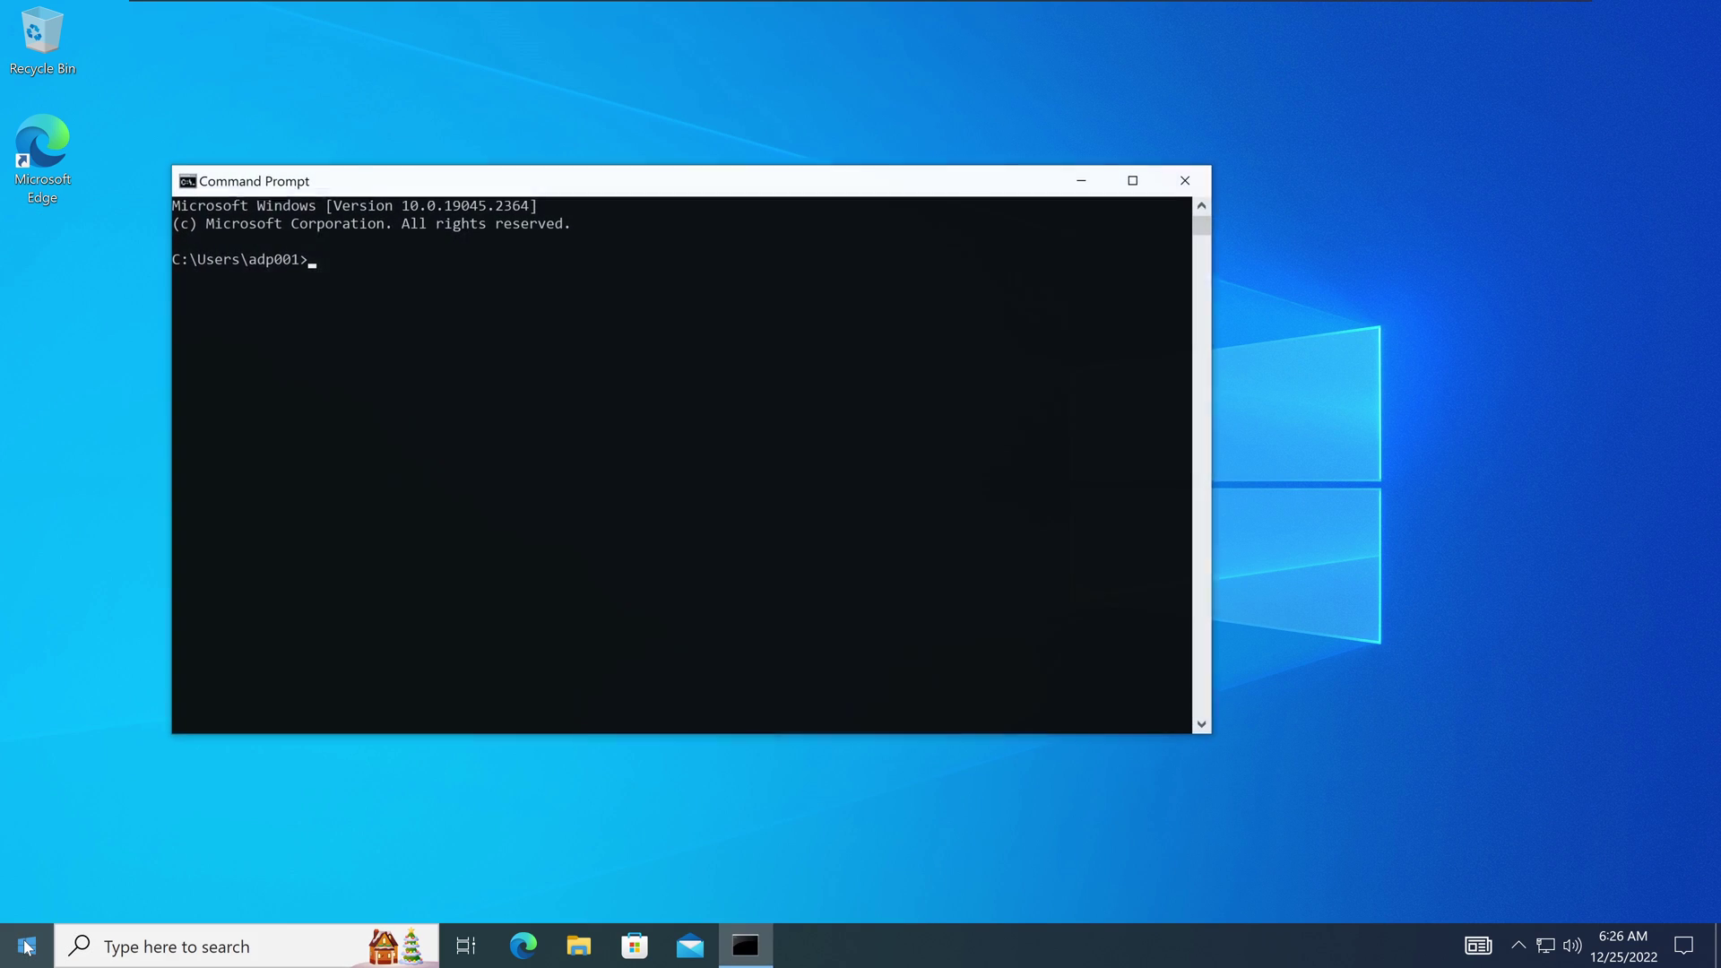
type("gpupdate /force")
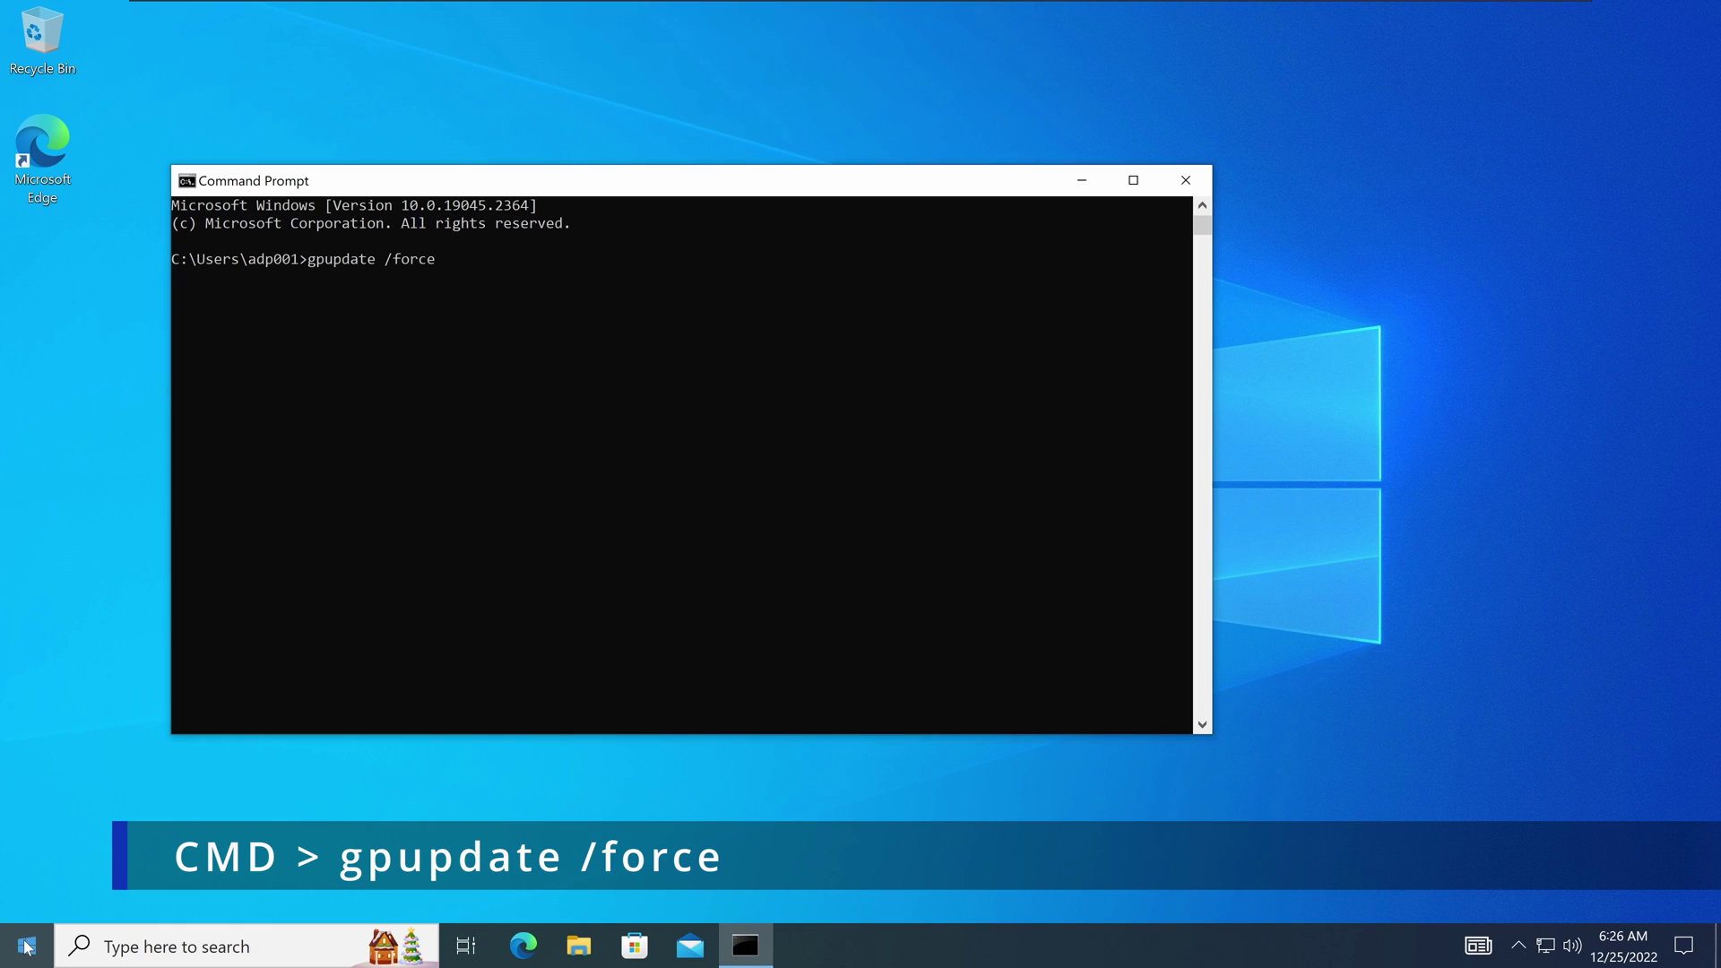
key("Return")
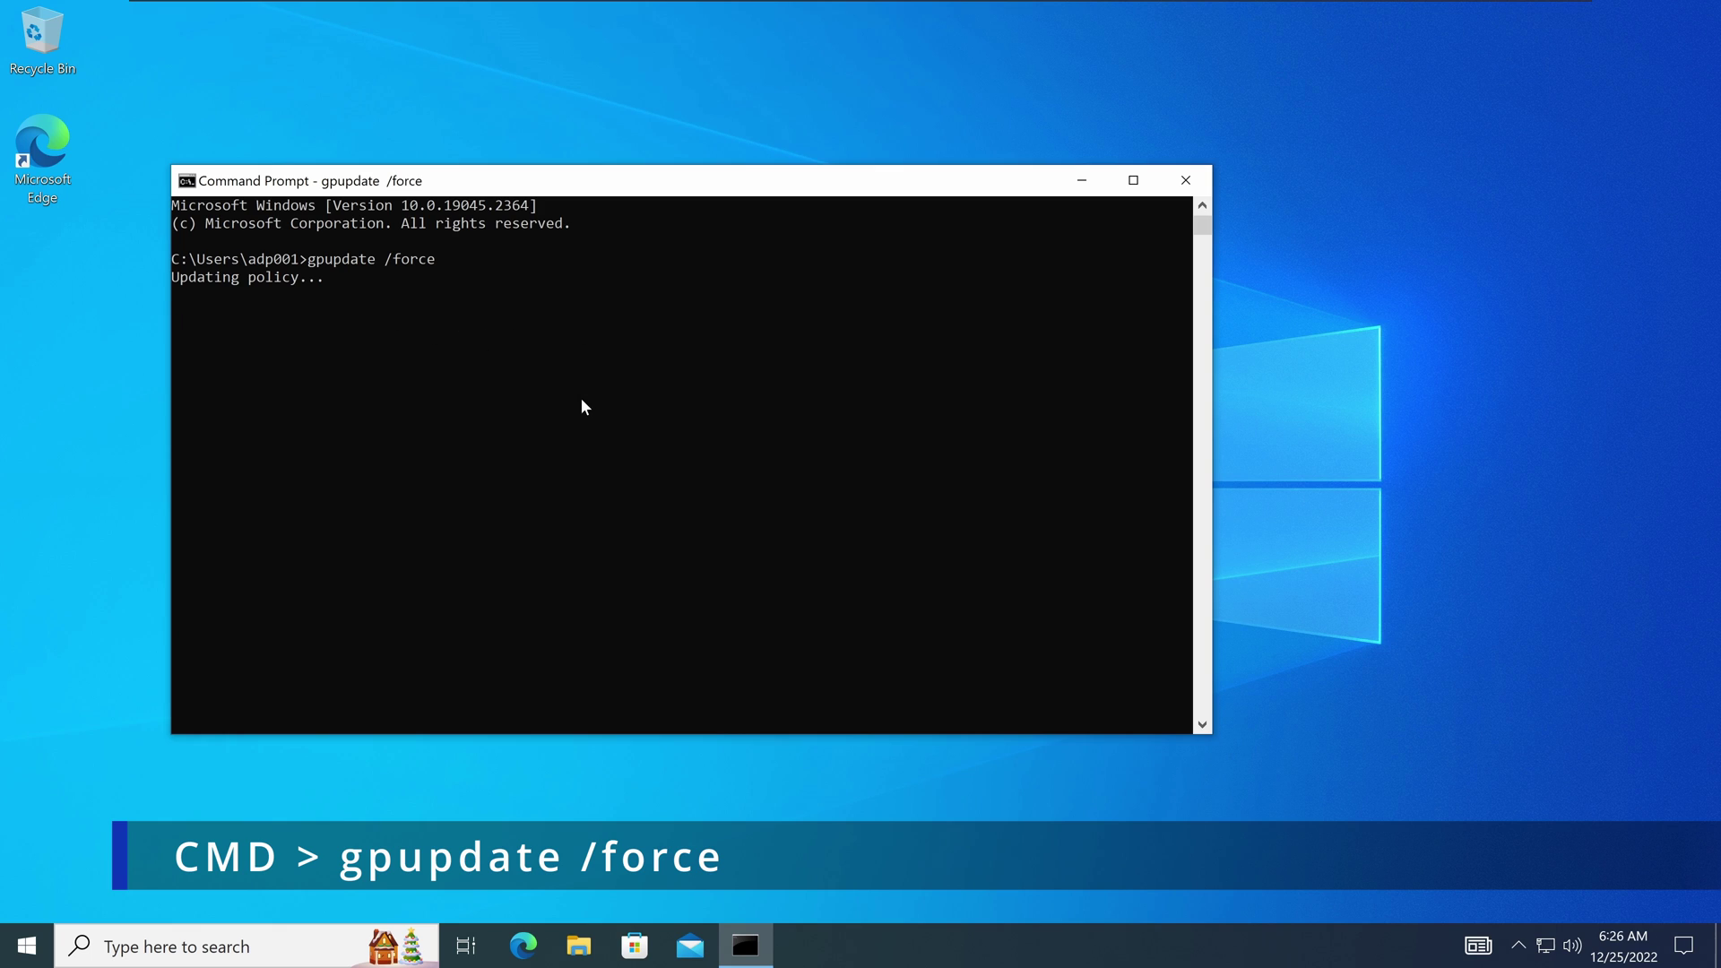
left_click(1202, 178)
- Sign out of the Windows 10 client, accept the Security Notice, and sign back in with the password
left_click(27, 945)
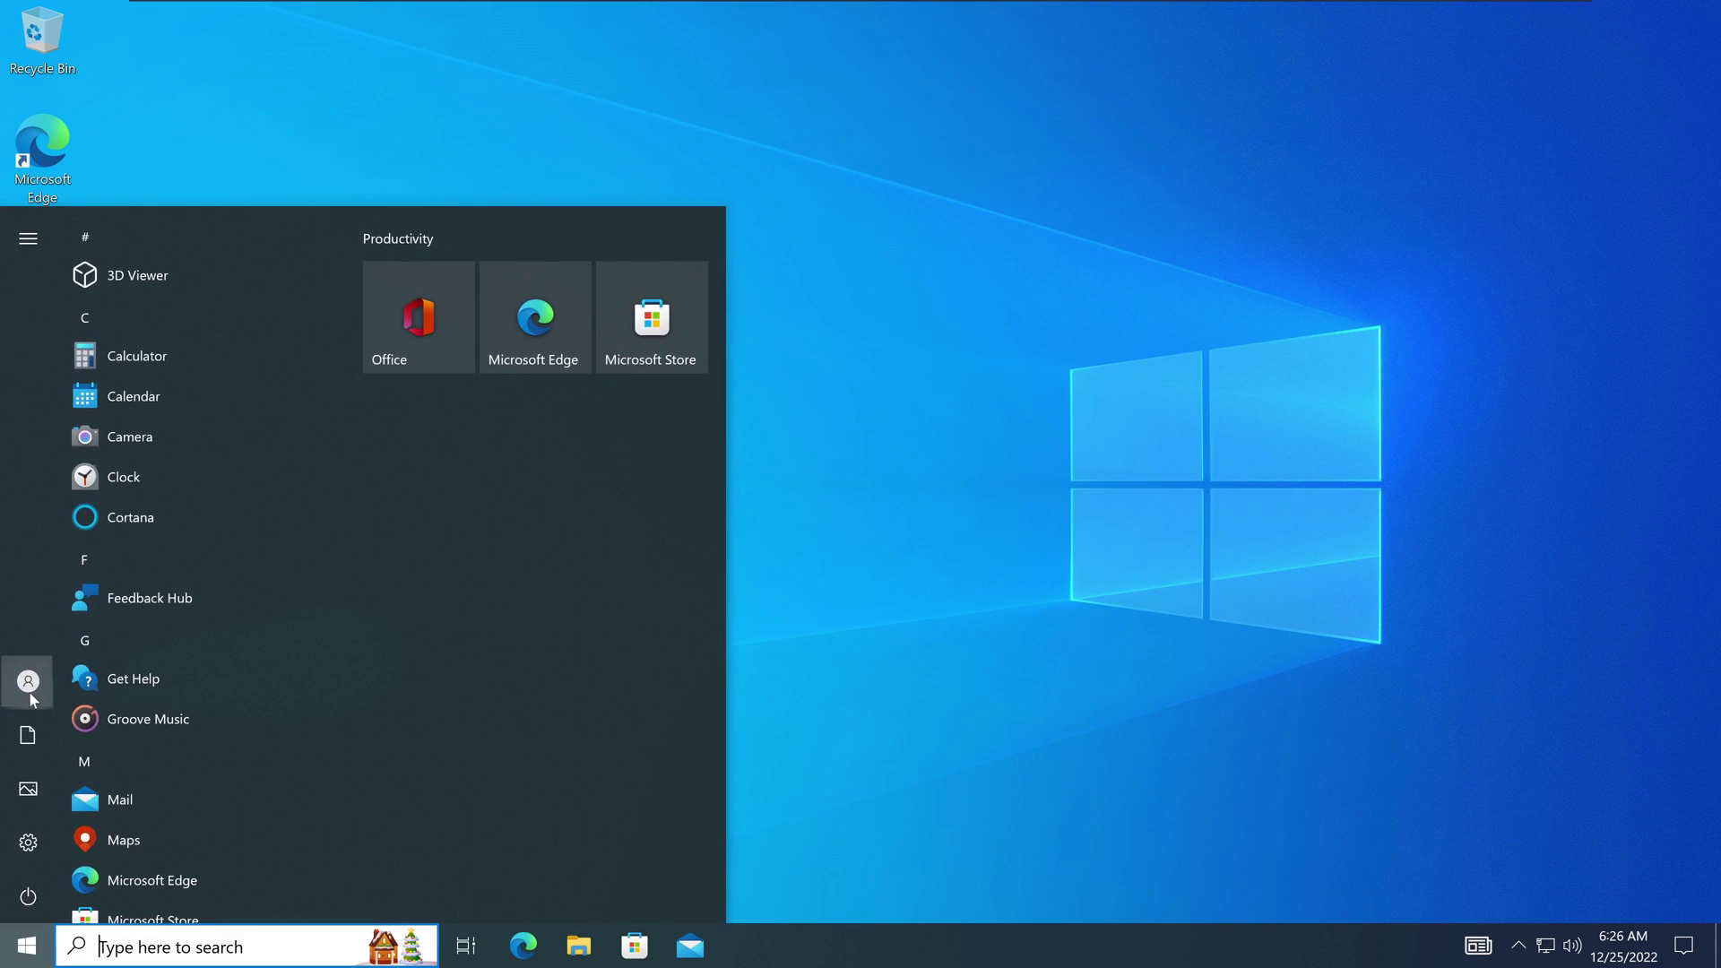
left_click(29, 686)
left_click(149, 578)
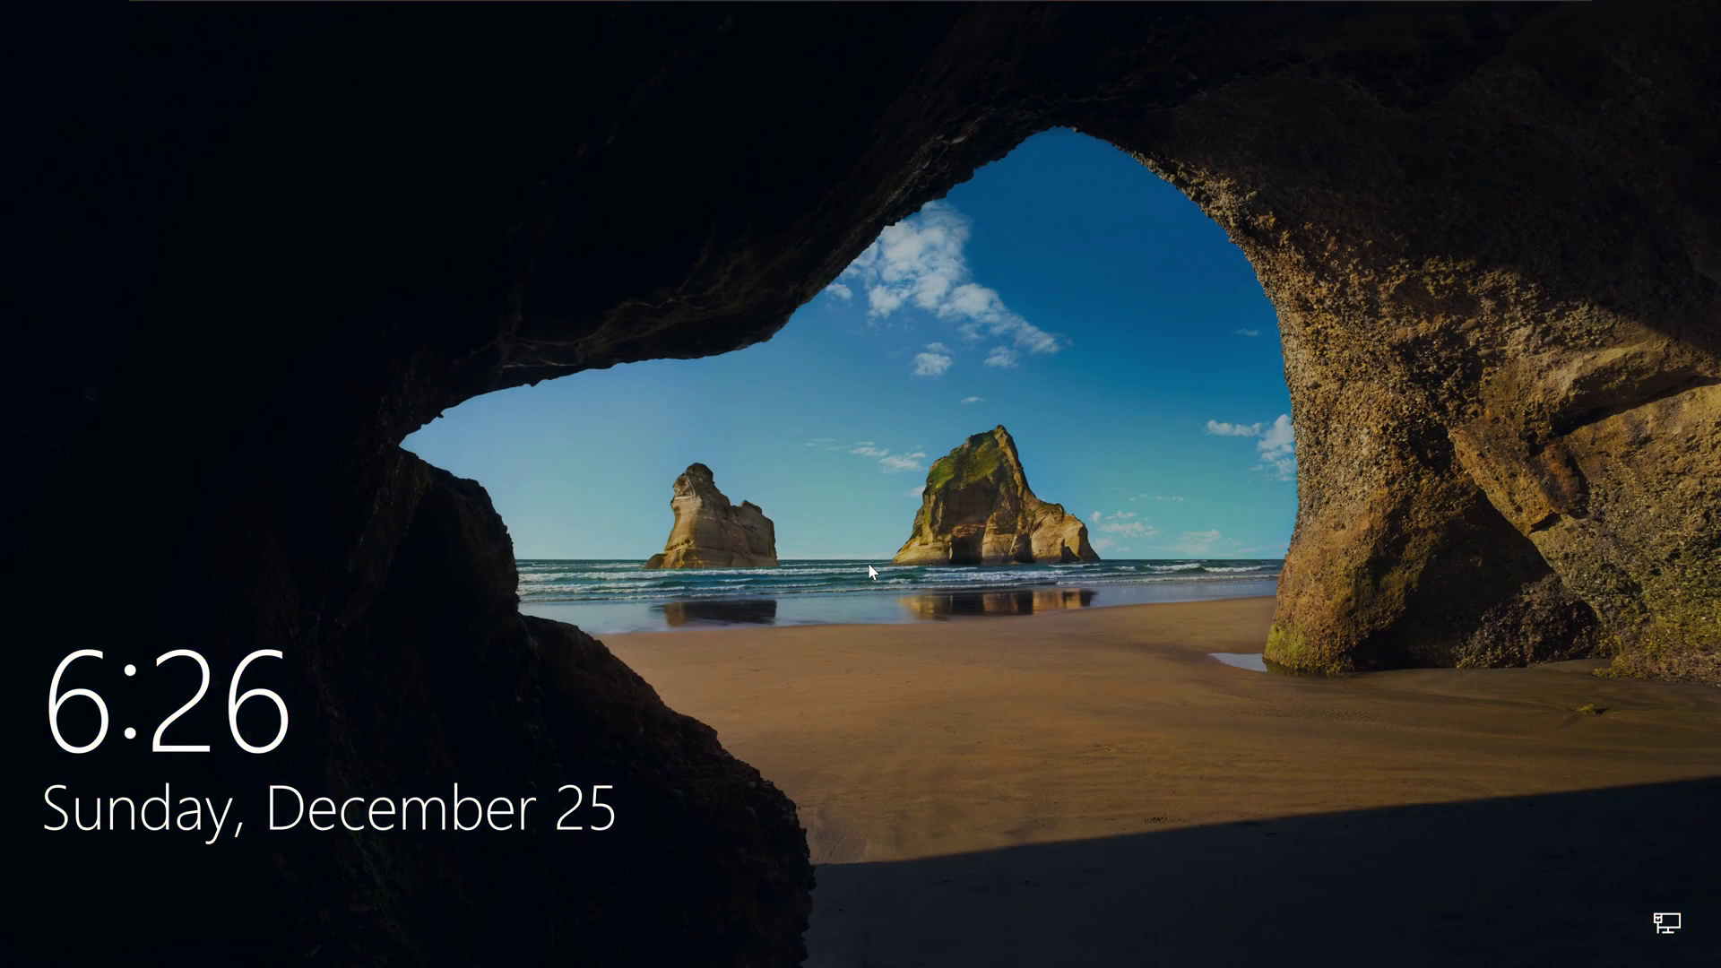
left_click(867, 562)
left_click(652, 596)
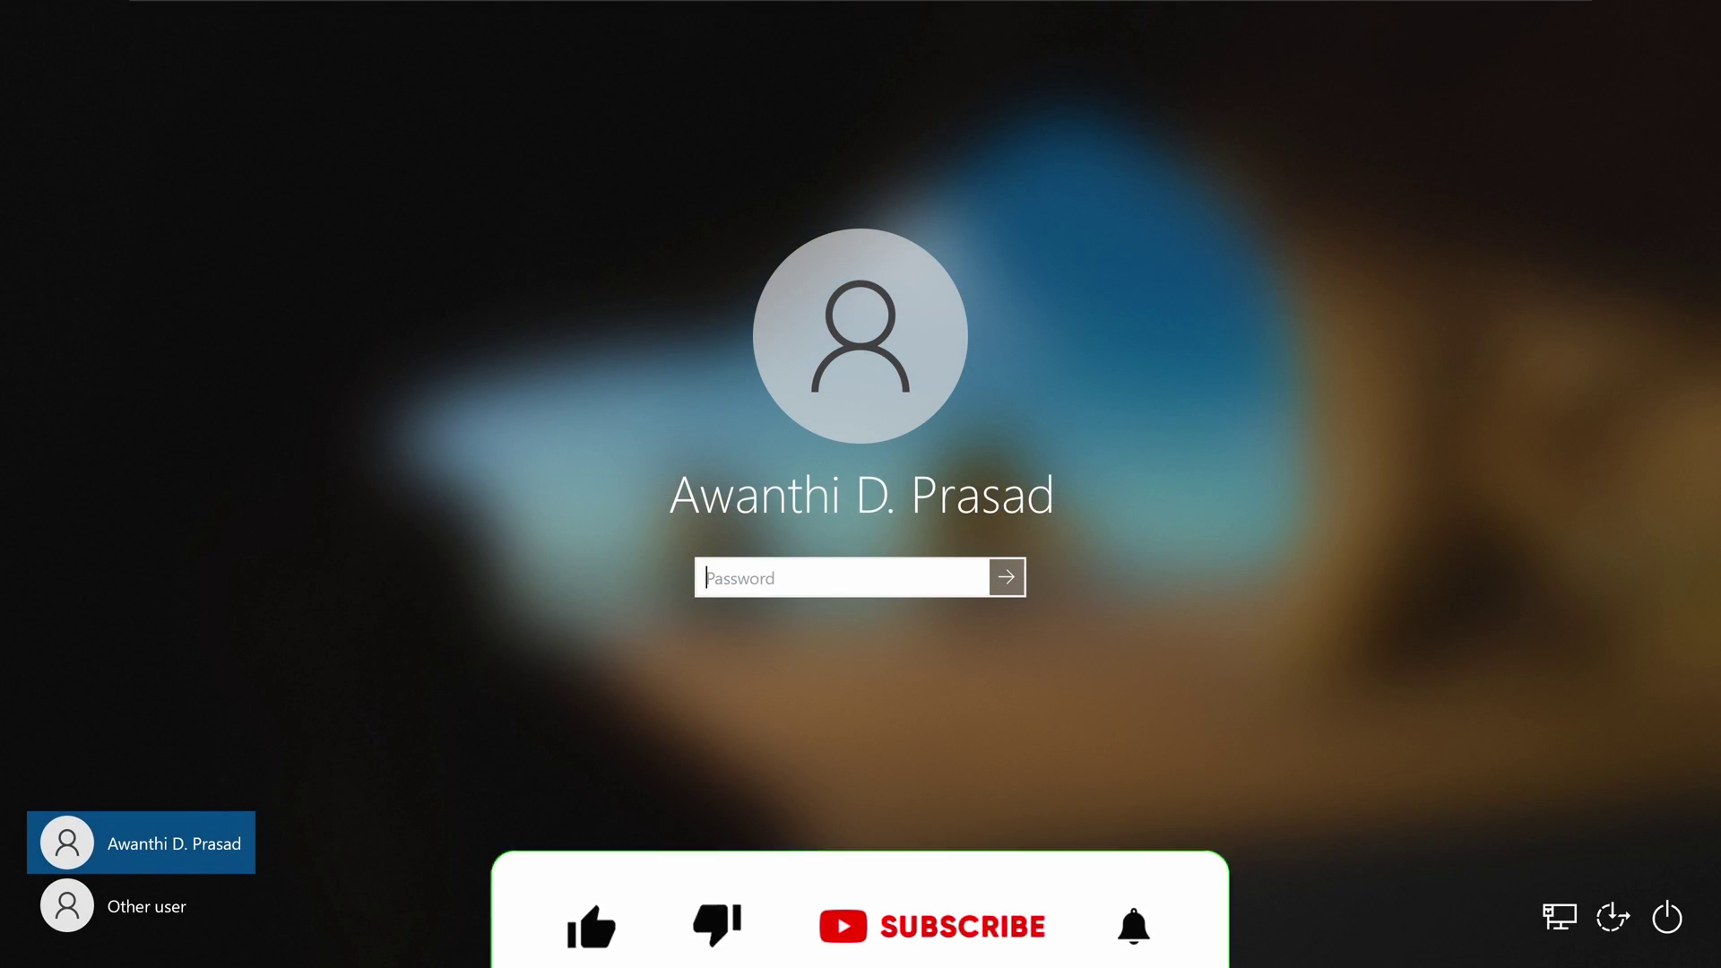
type("**********")
key("Return")
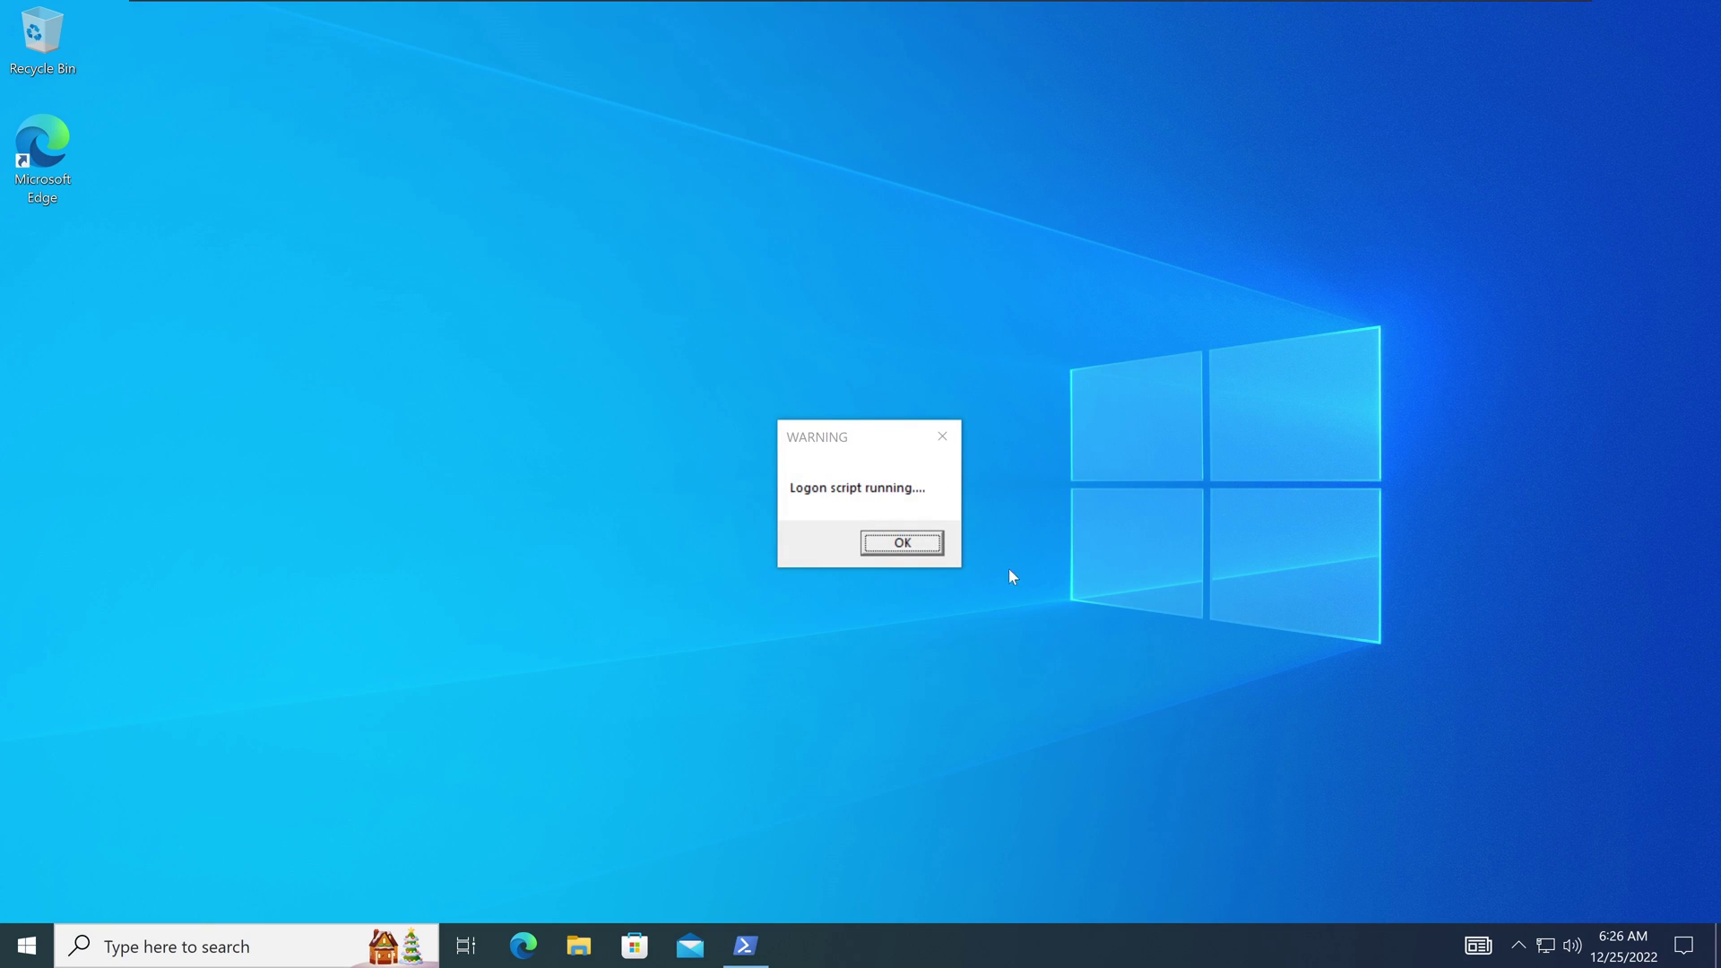
- Dismiss the logon script warning, then open and close the Start menu's power options
left_click(903, 543)
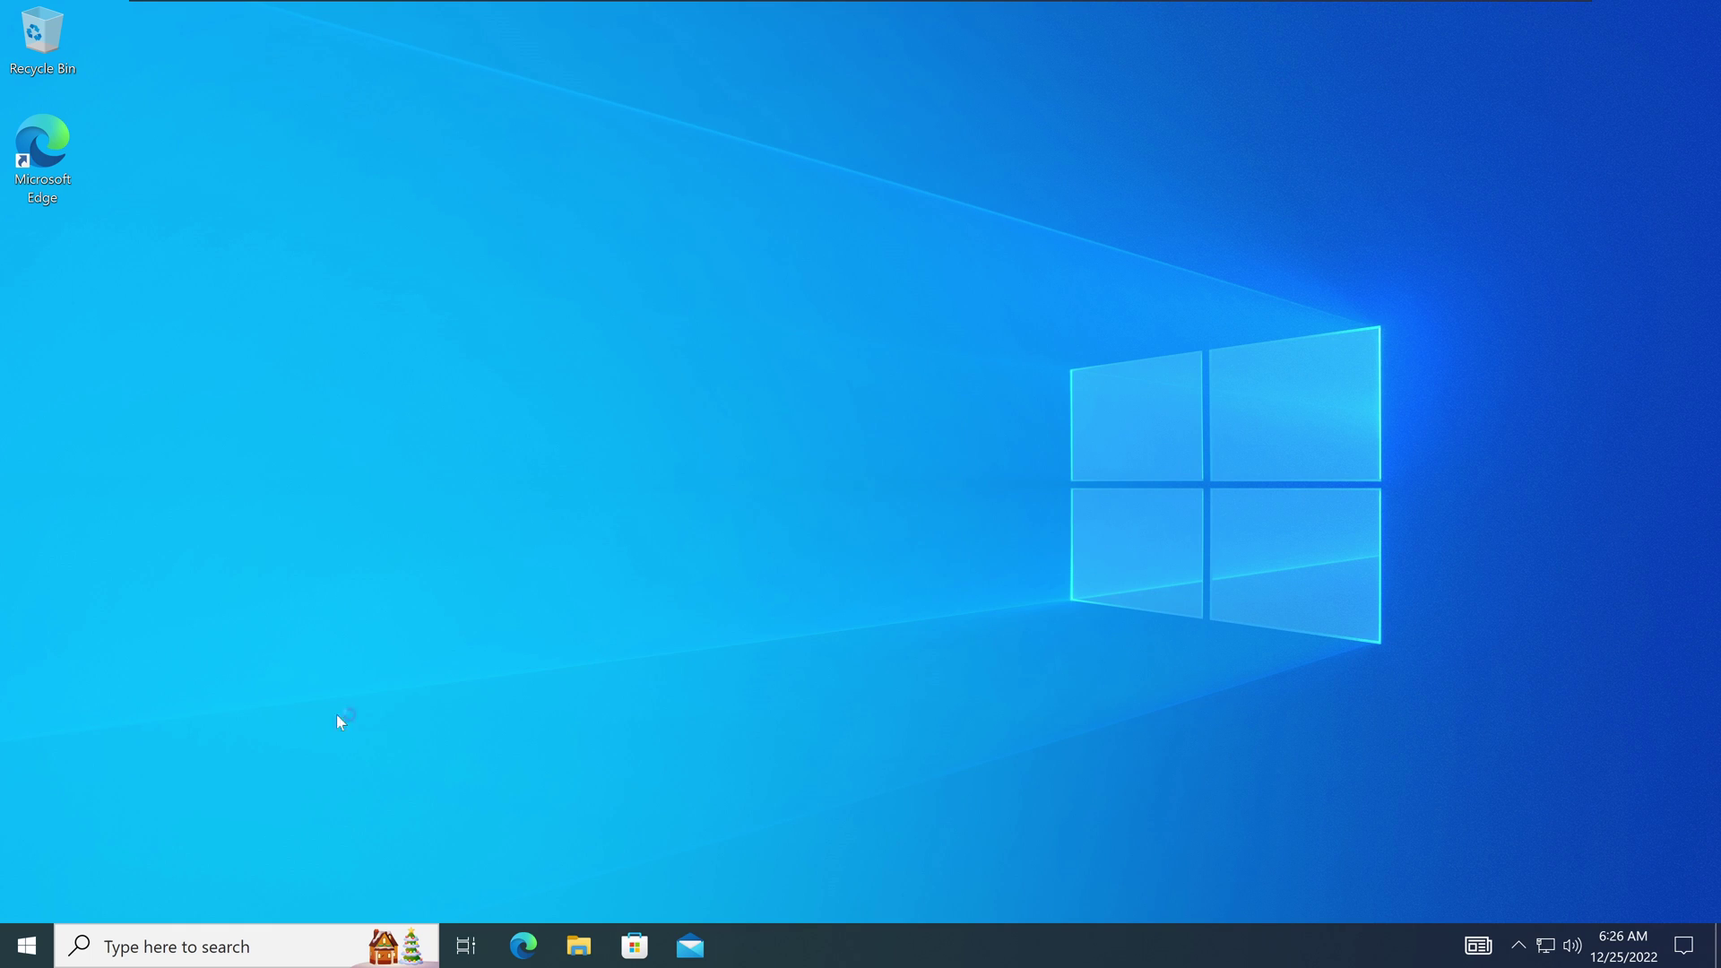
left_click(26, 947)
left_click(27, 897)
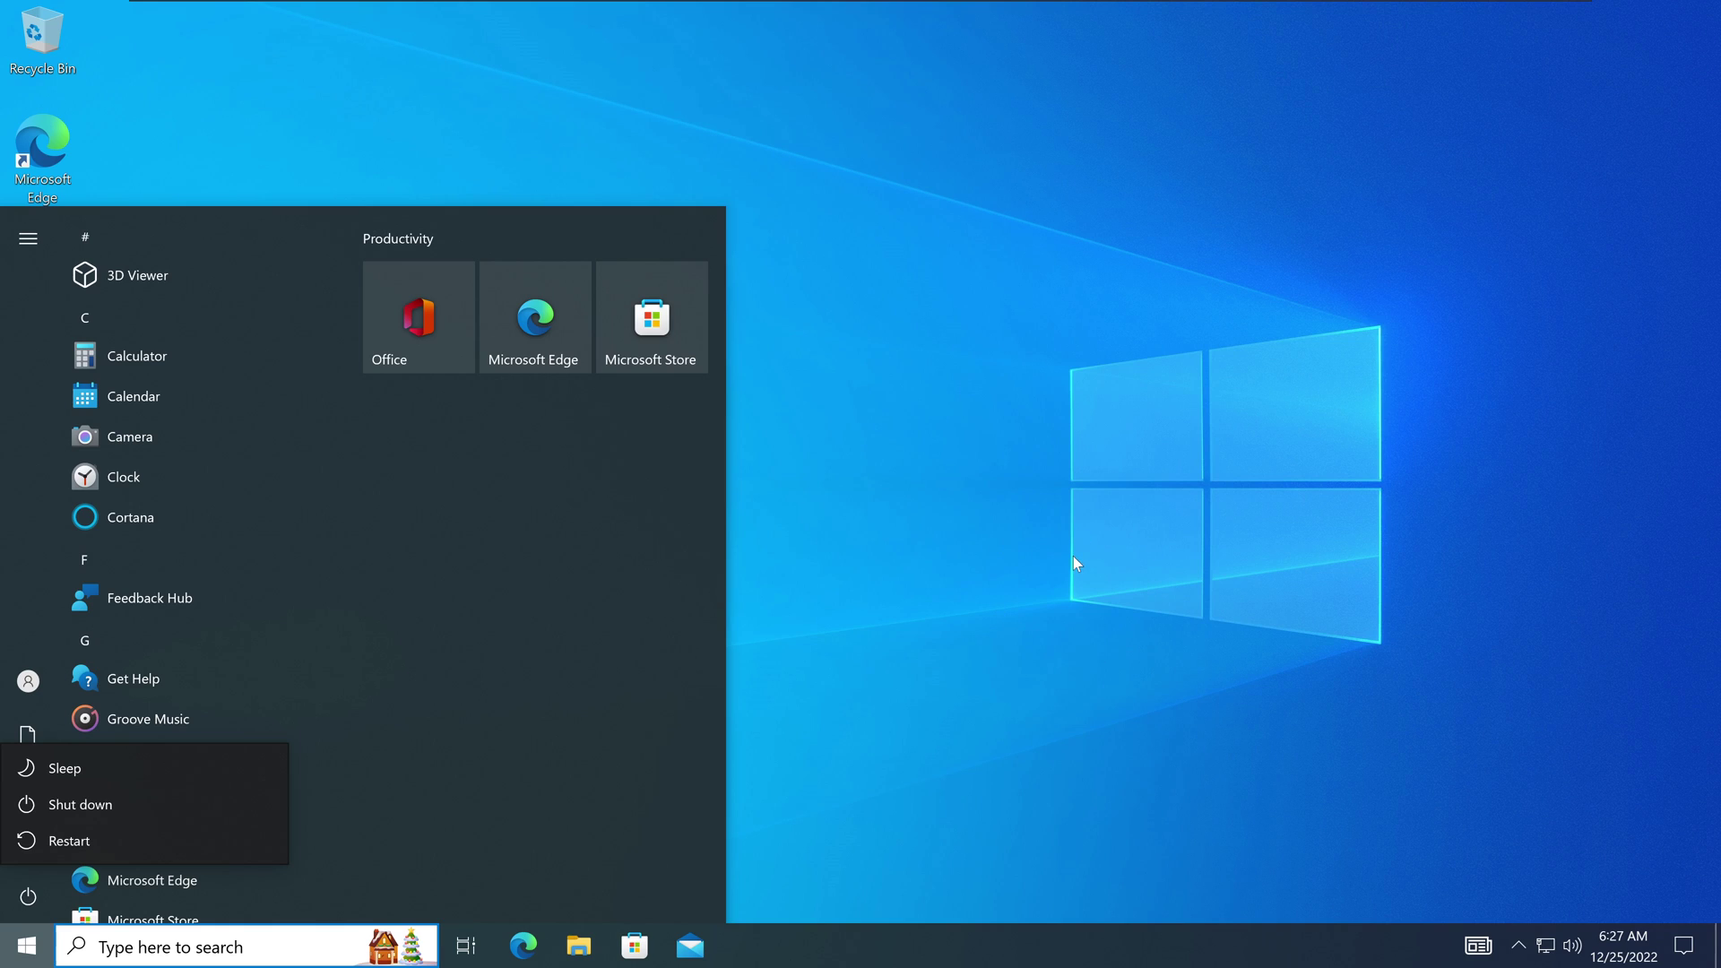
key("Escape")
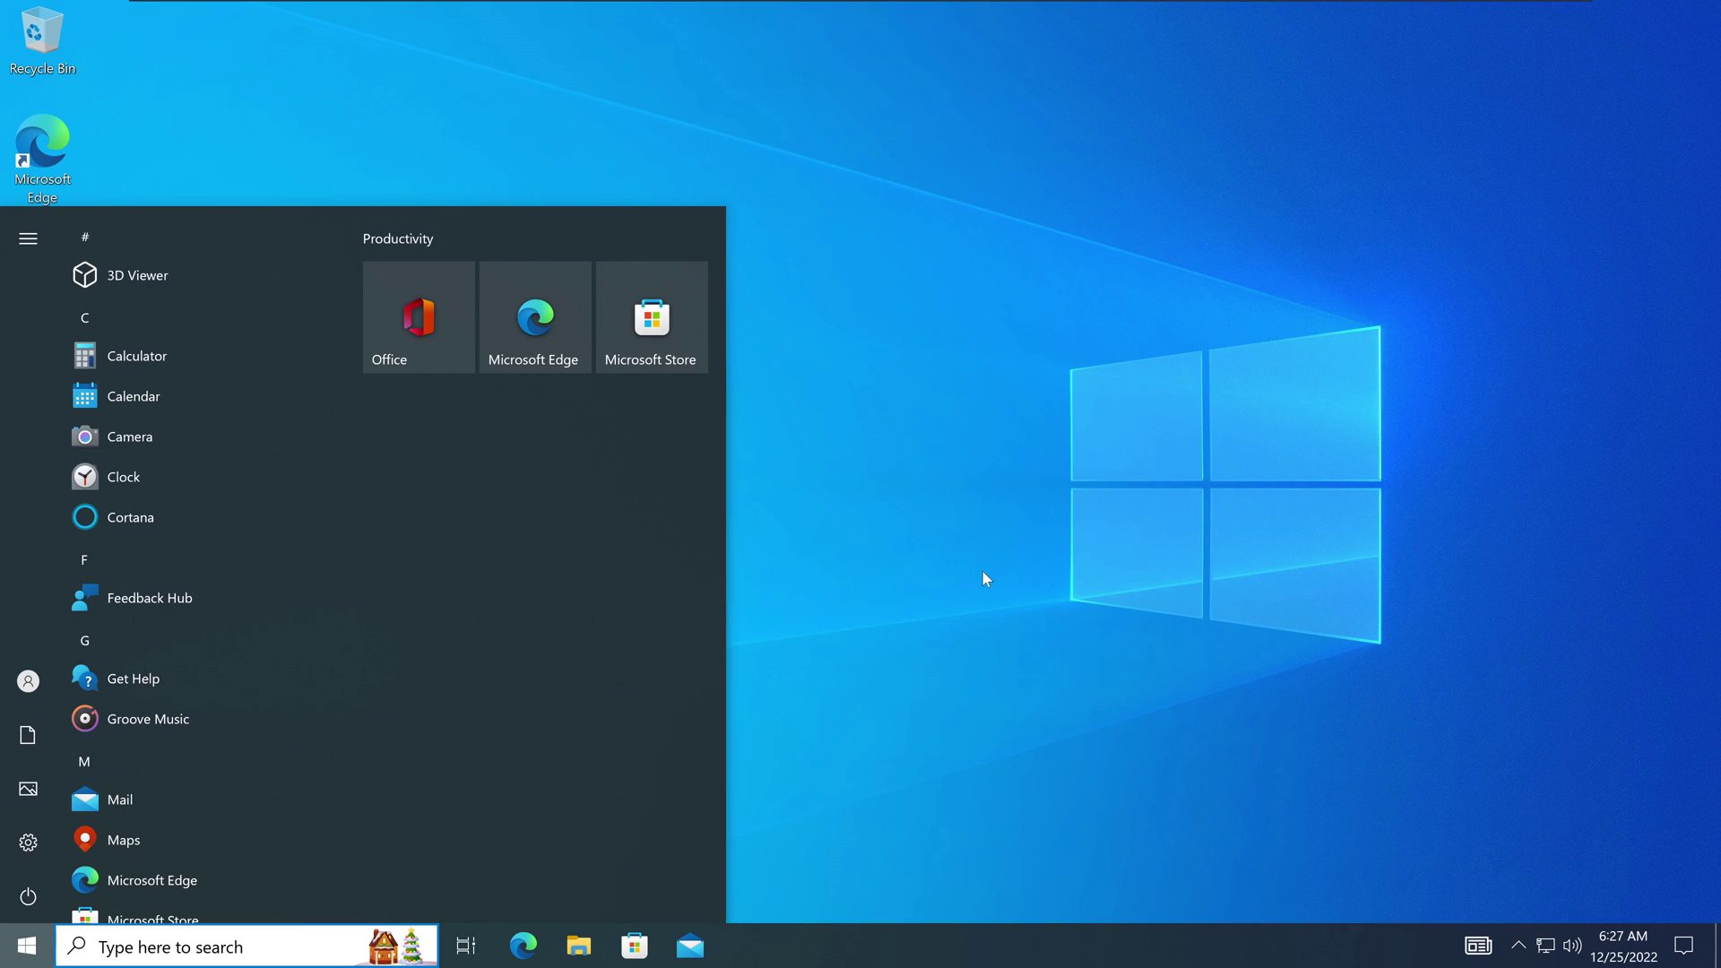
key("Escape")
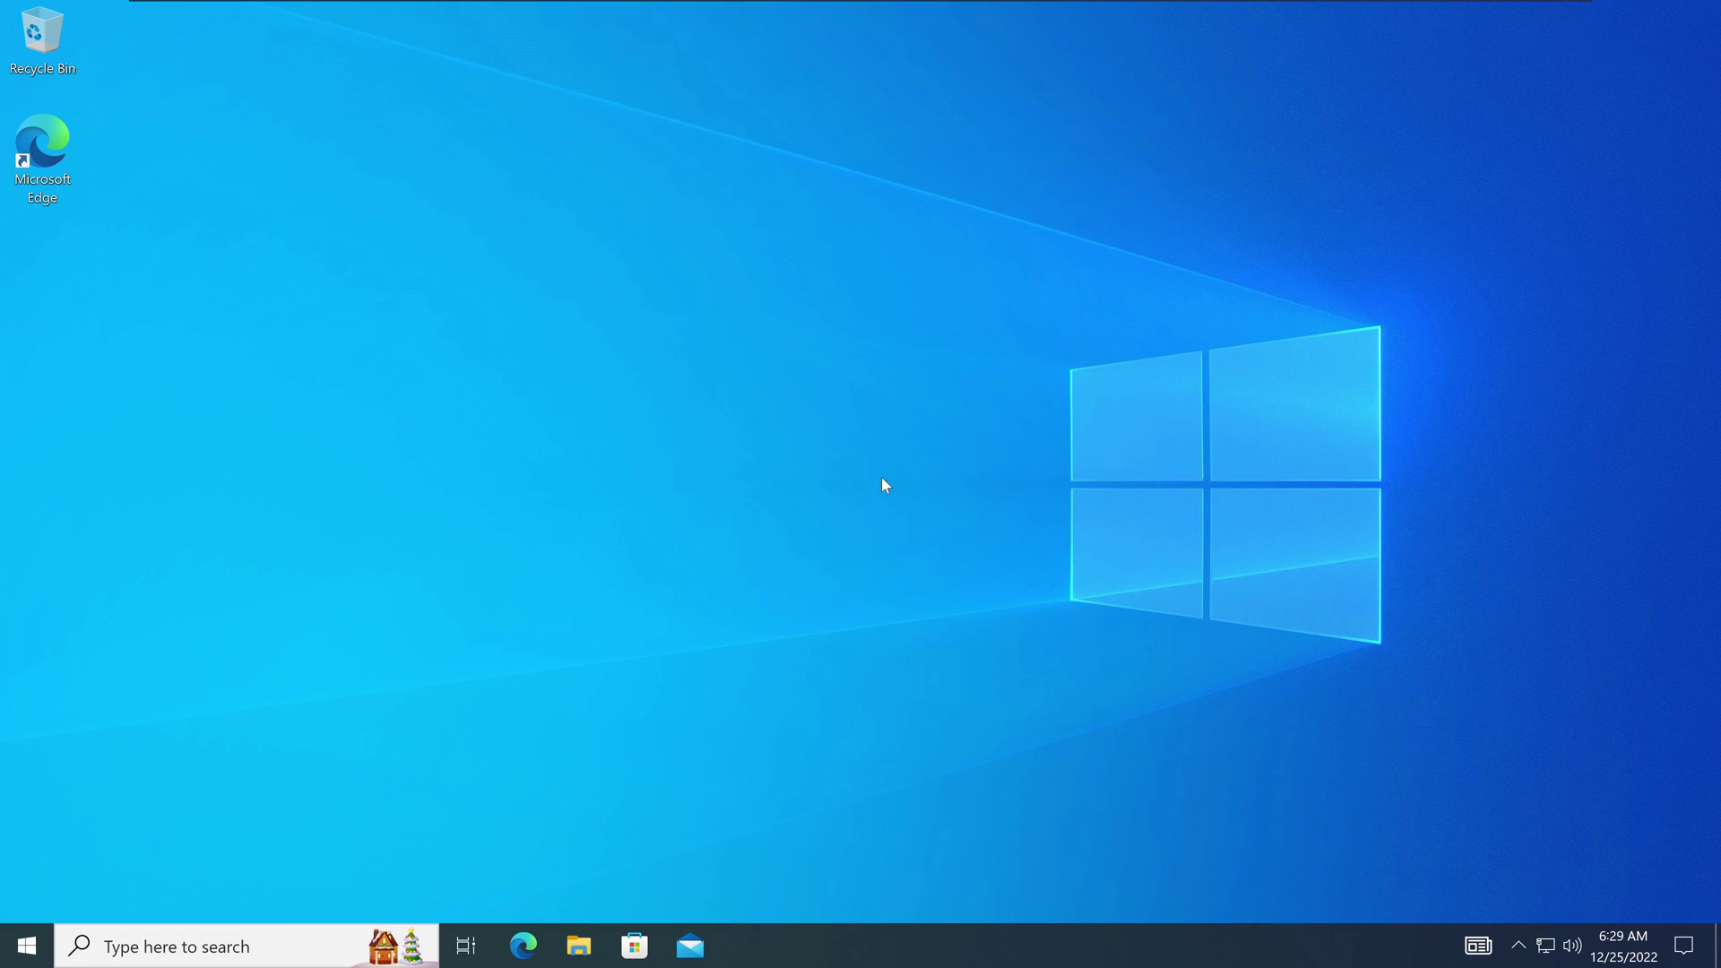
- On the server, open logon_script.ps1 in PowerShell ISE, select lines 1–2, then switch to the Windows 11 VM
mouse_move(714, 6)
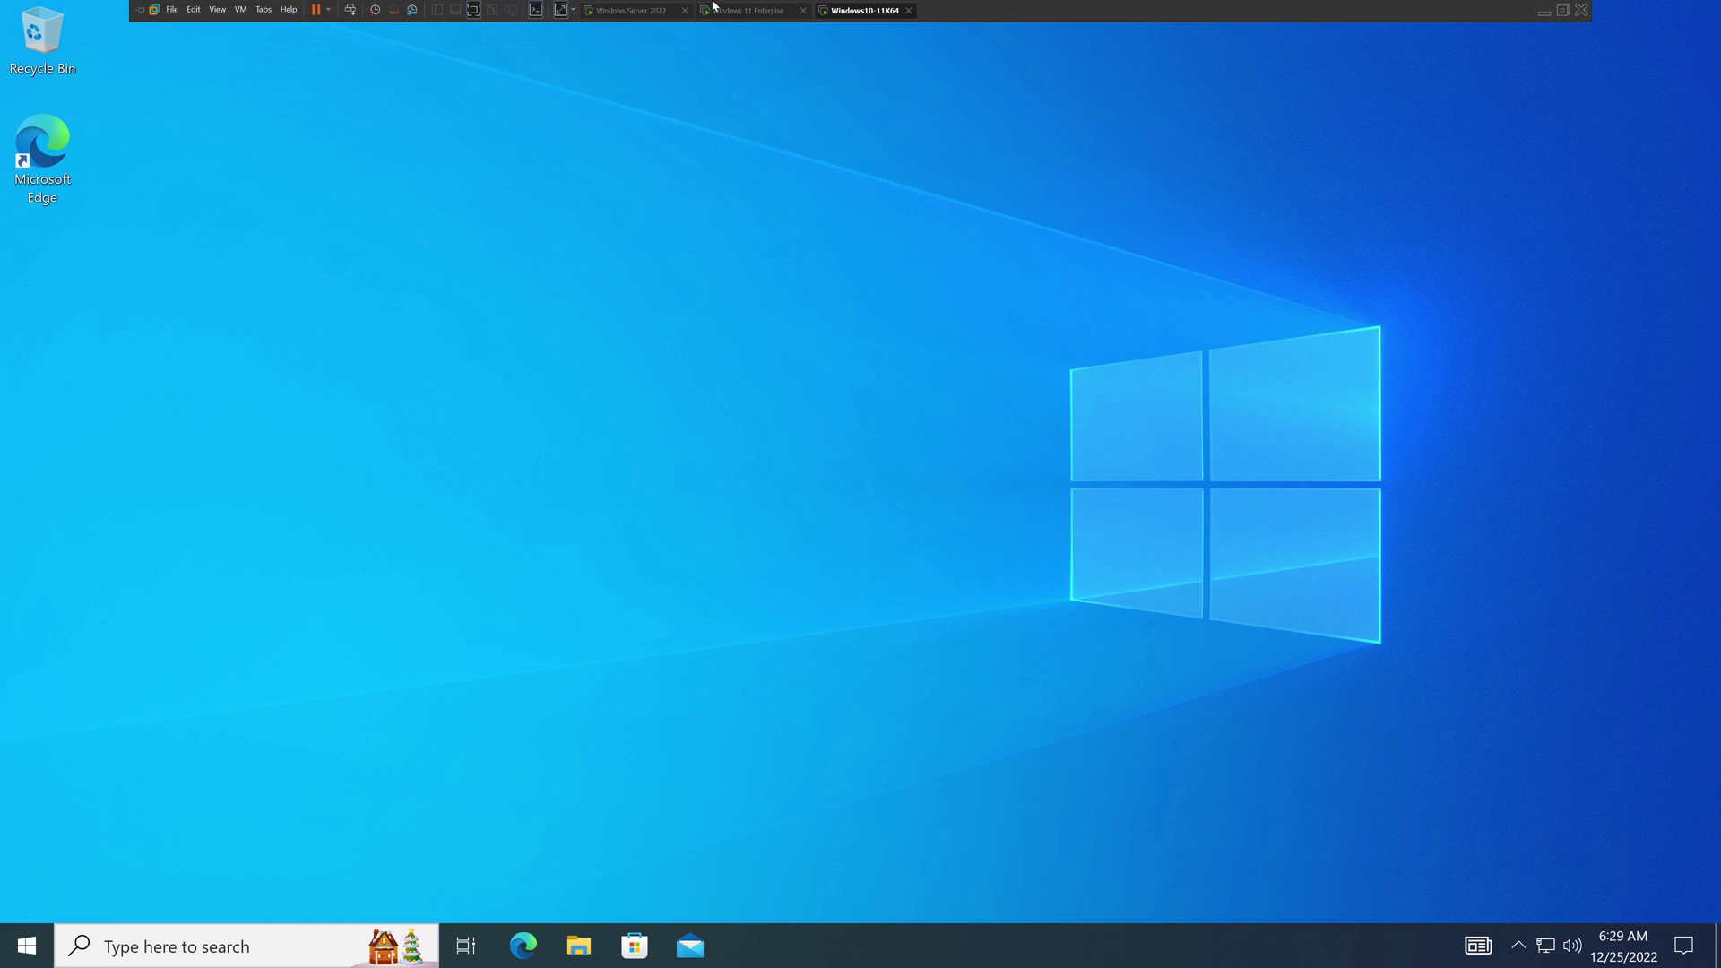
left_click(642, 20)
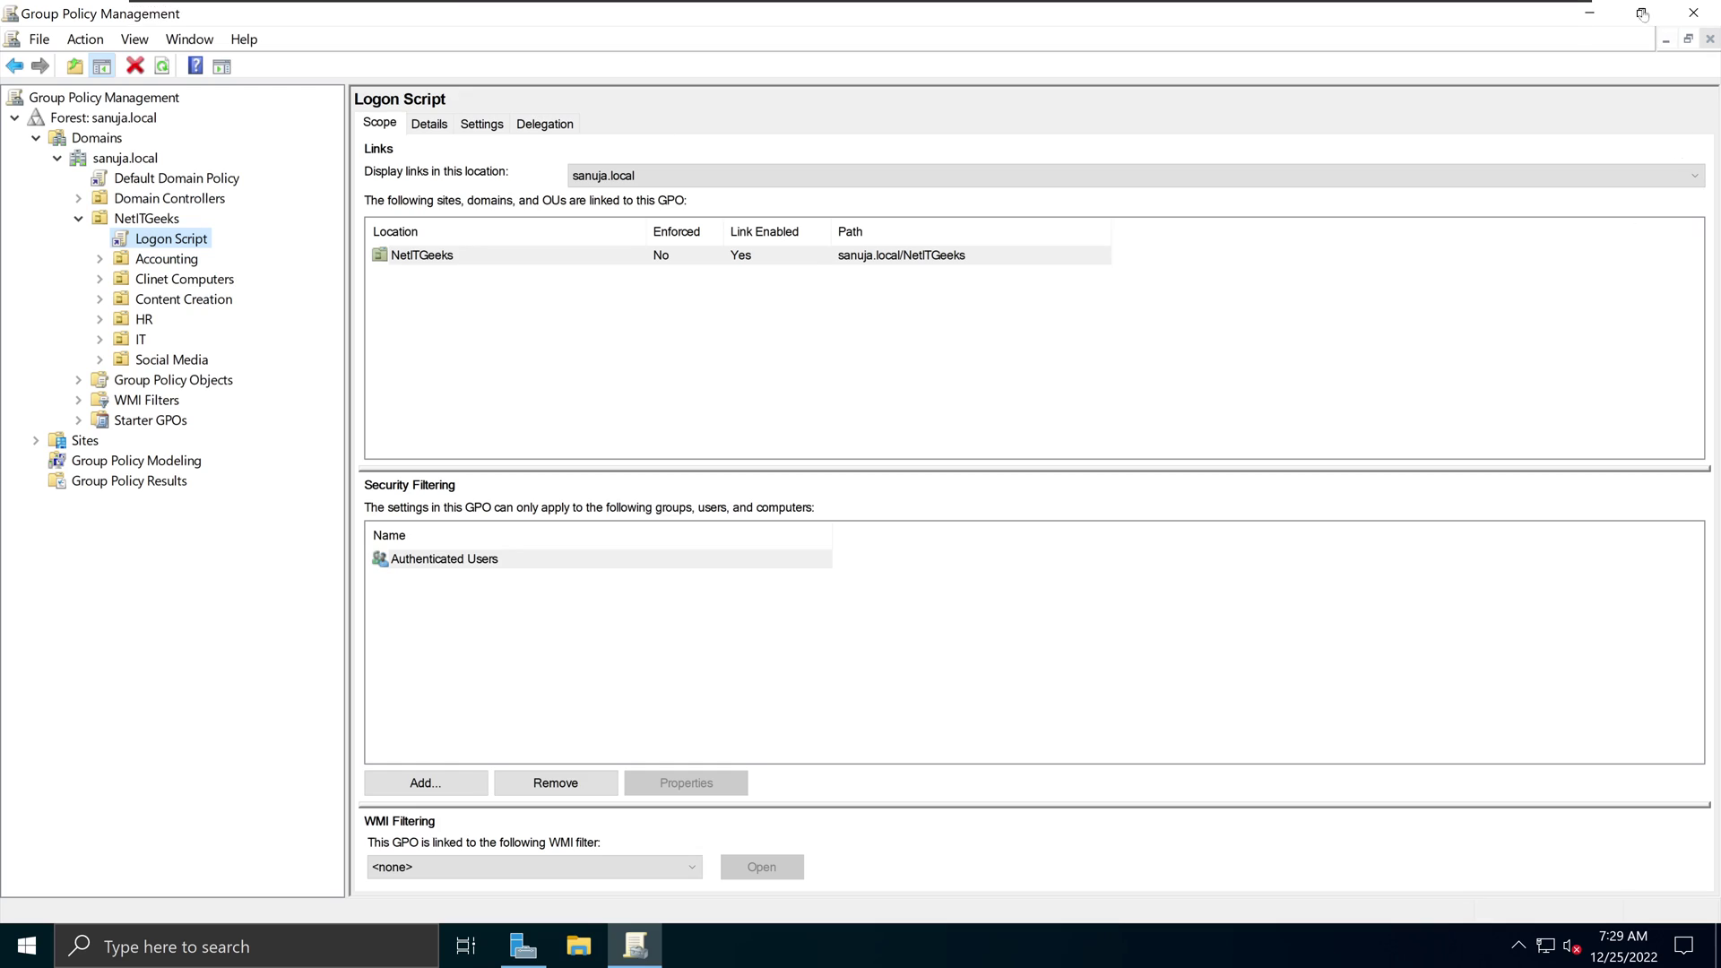
left_click(1589, 13)
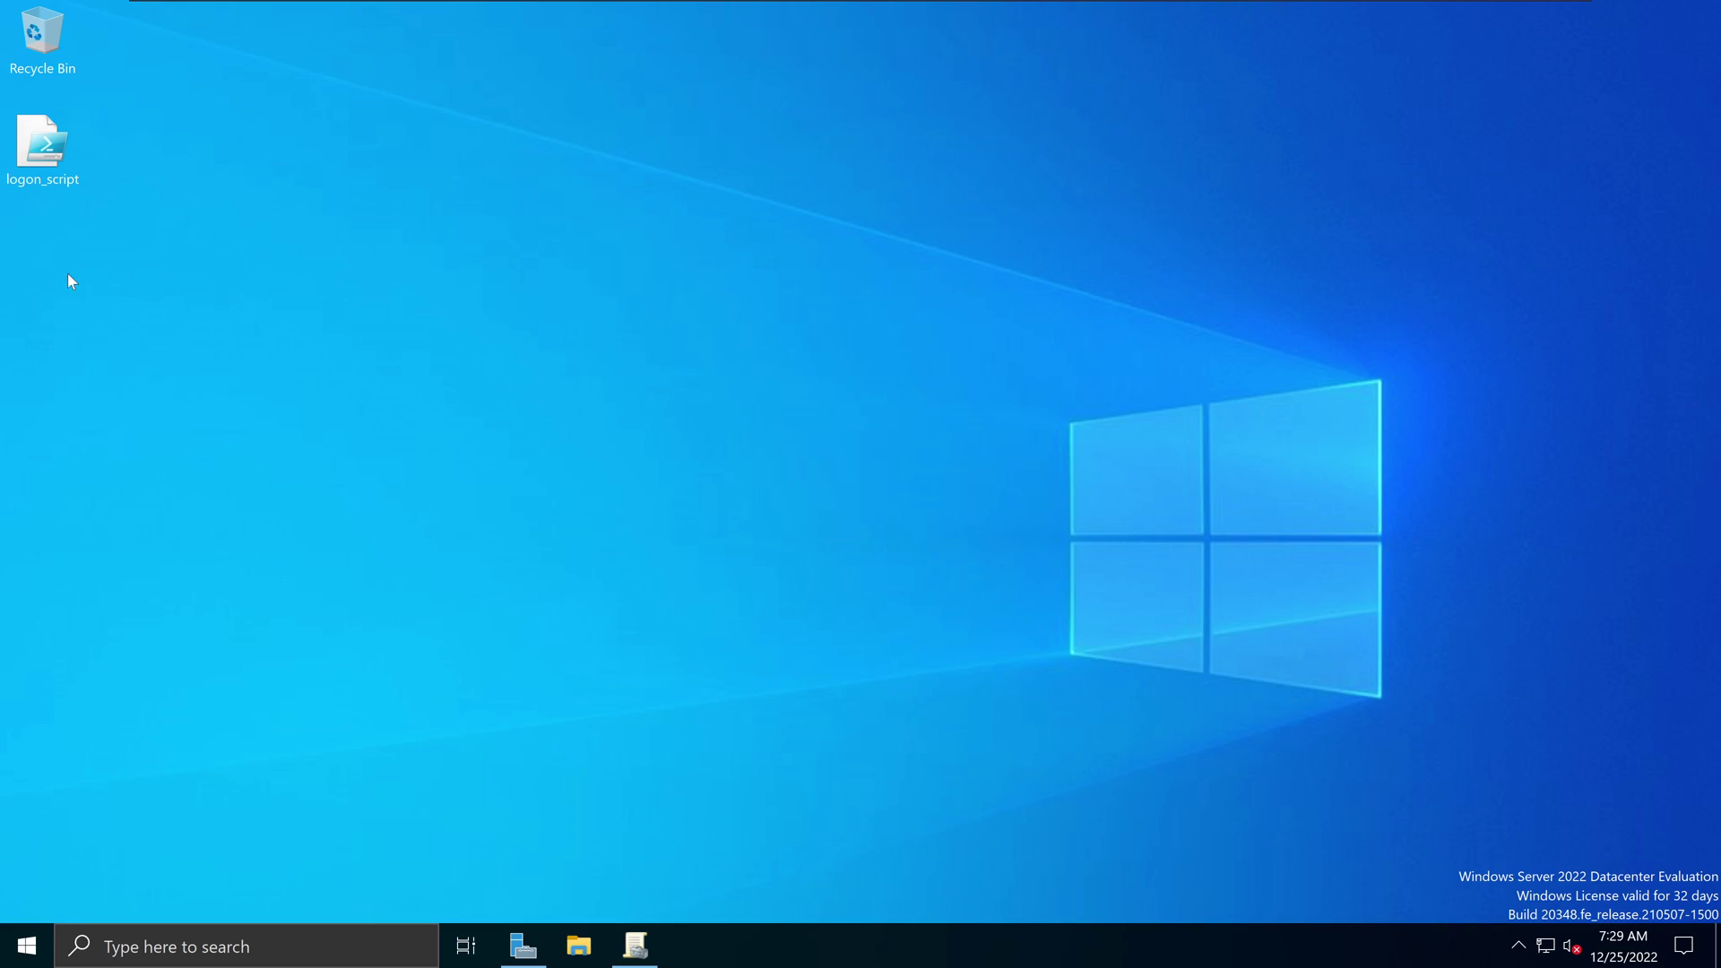
right_click(51, 153)
left_click(120, 209)
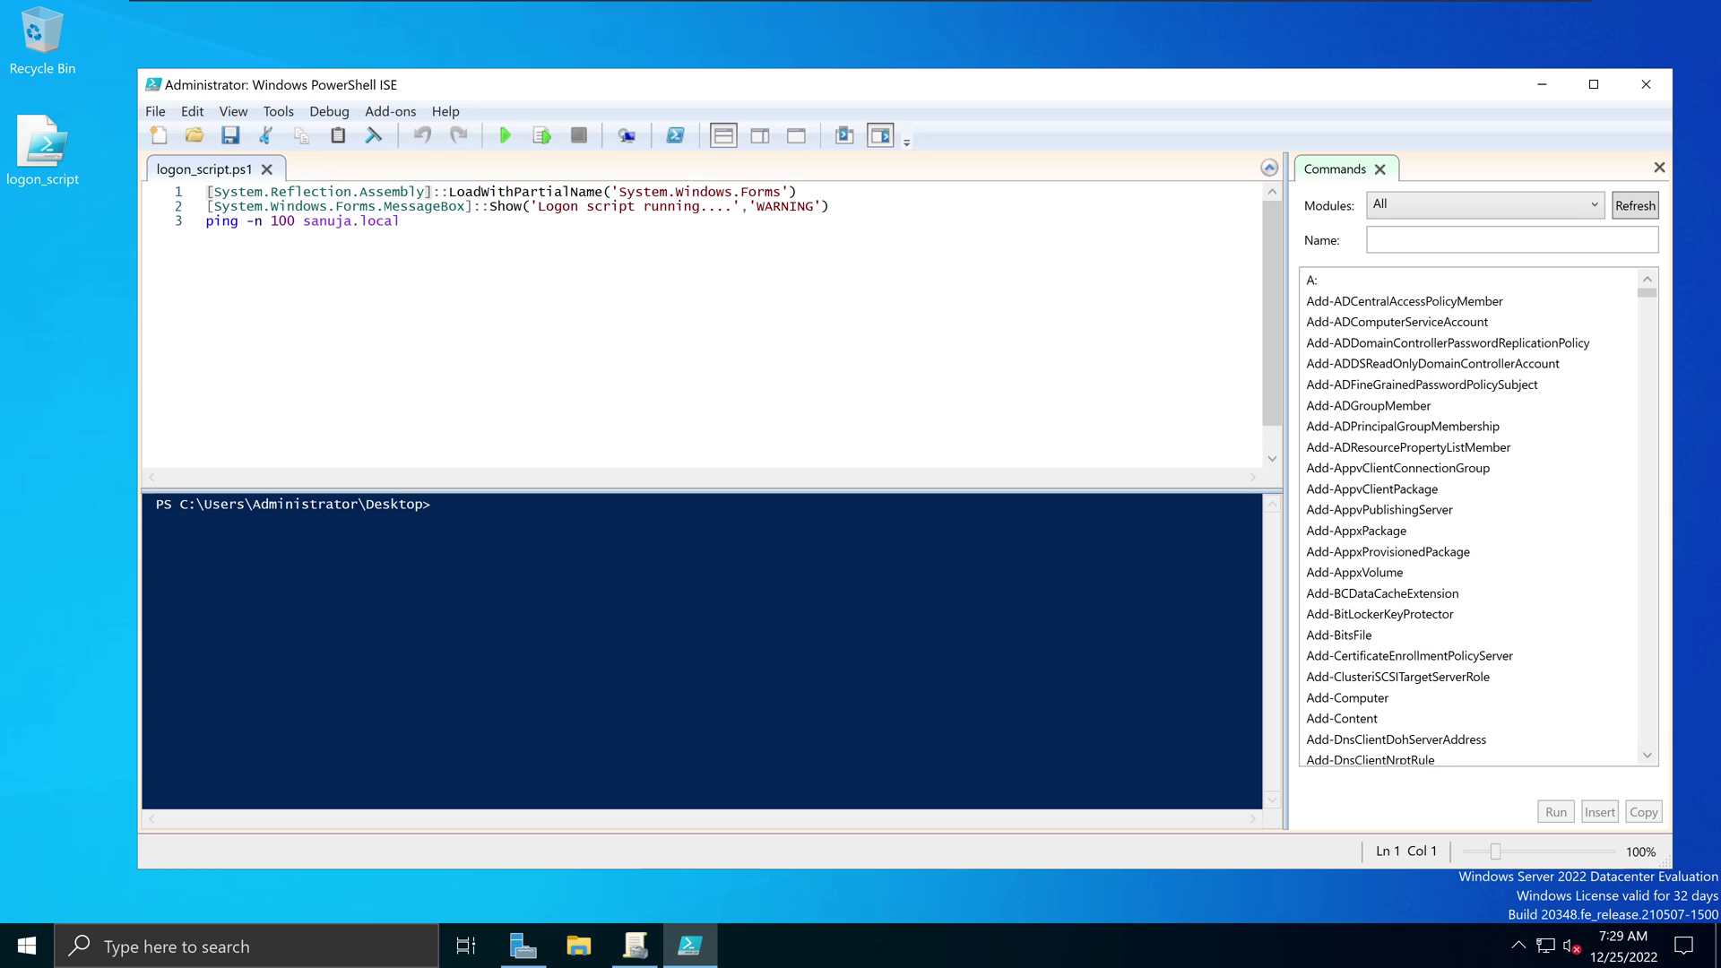
left_click_drag(206, 190, 830, 208)
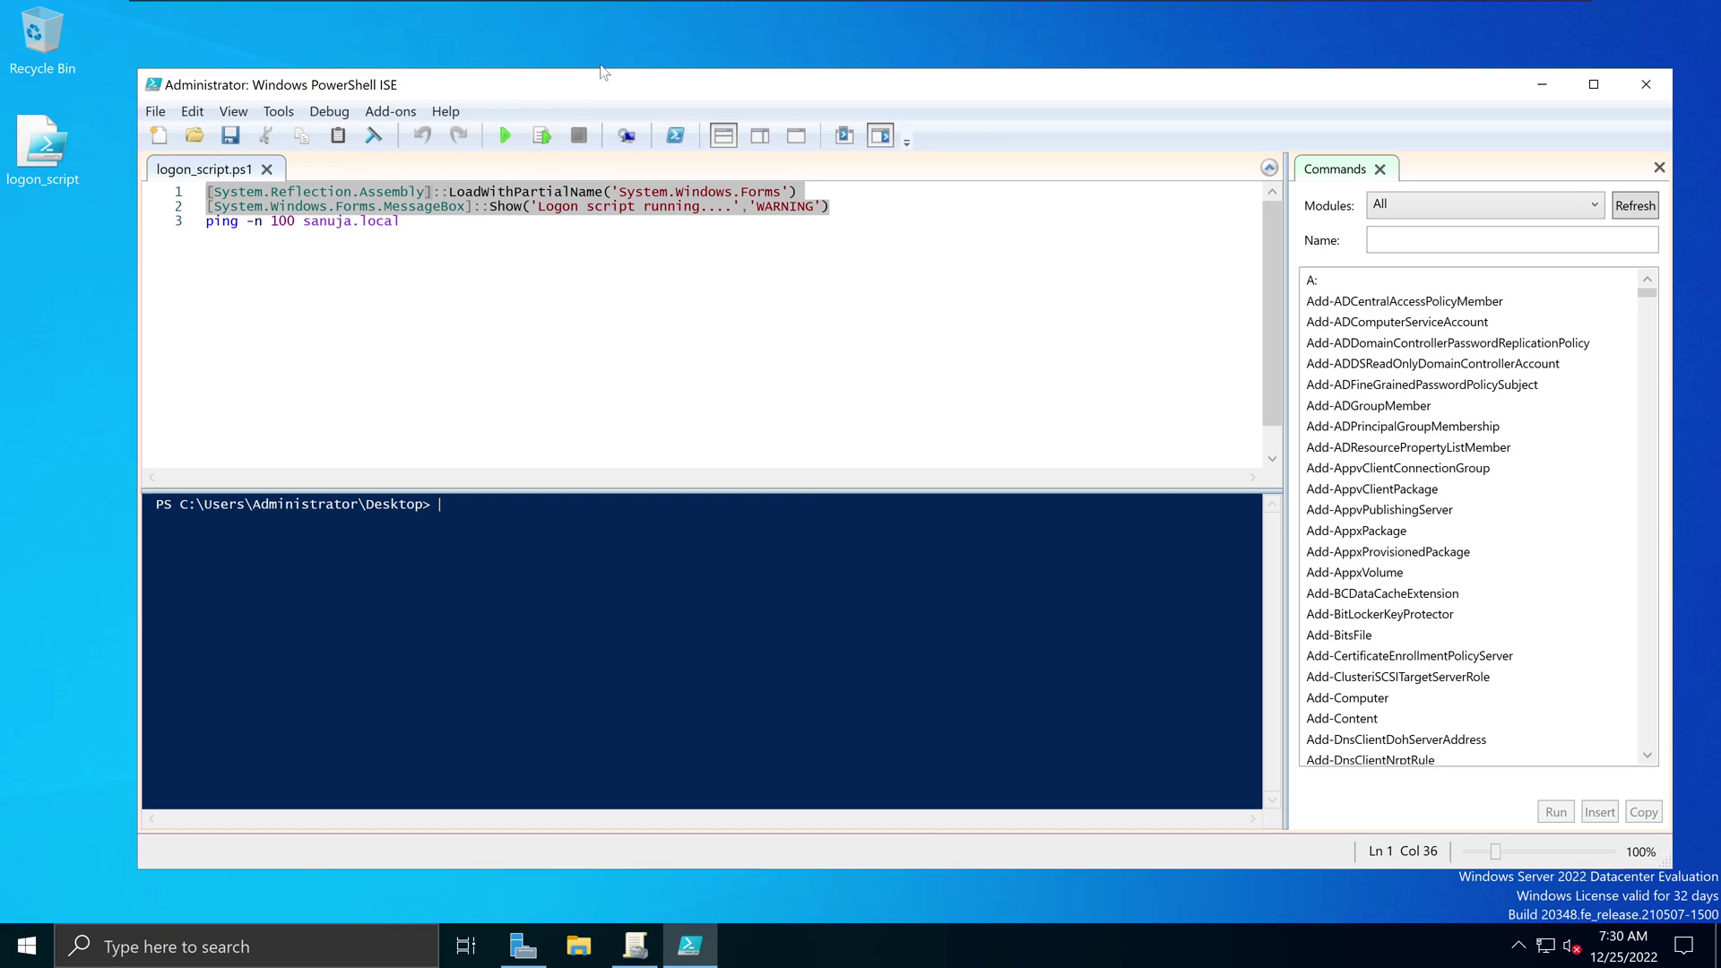
mouse_move(619, 7)
left_click(758, 10)
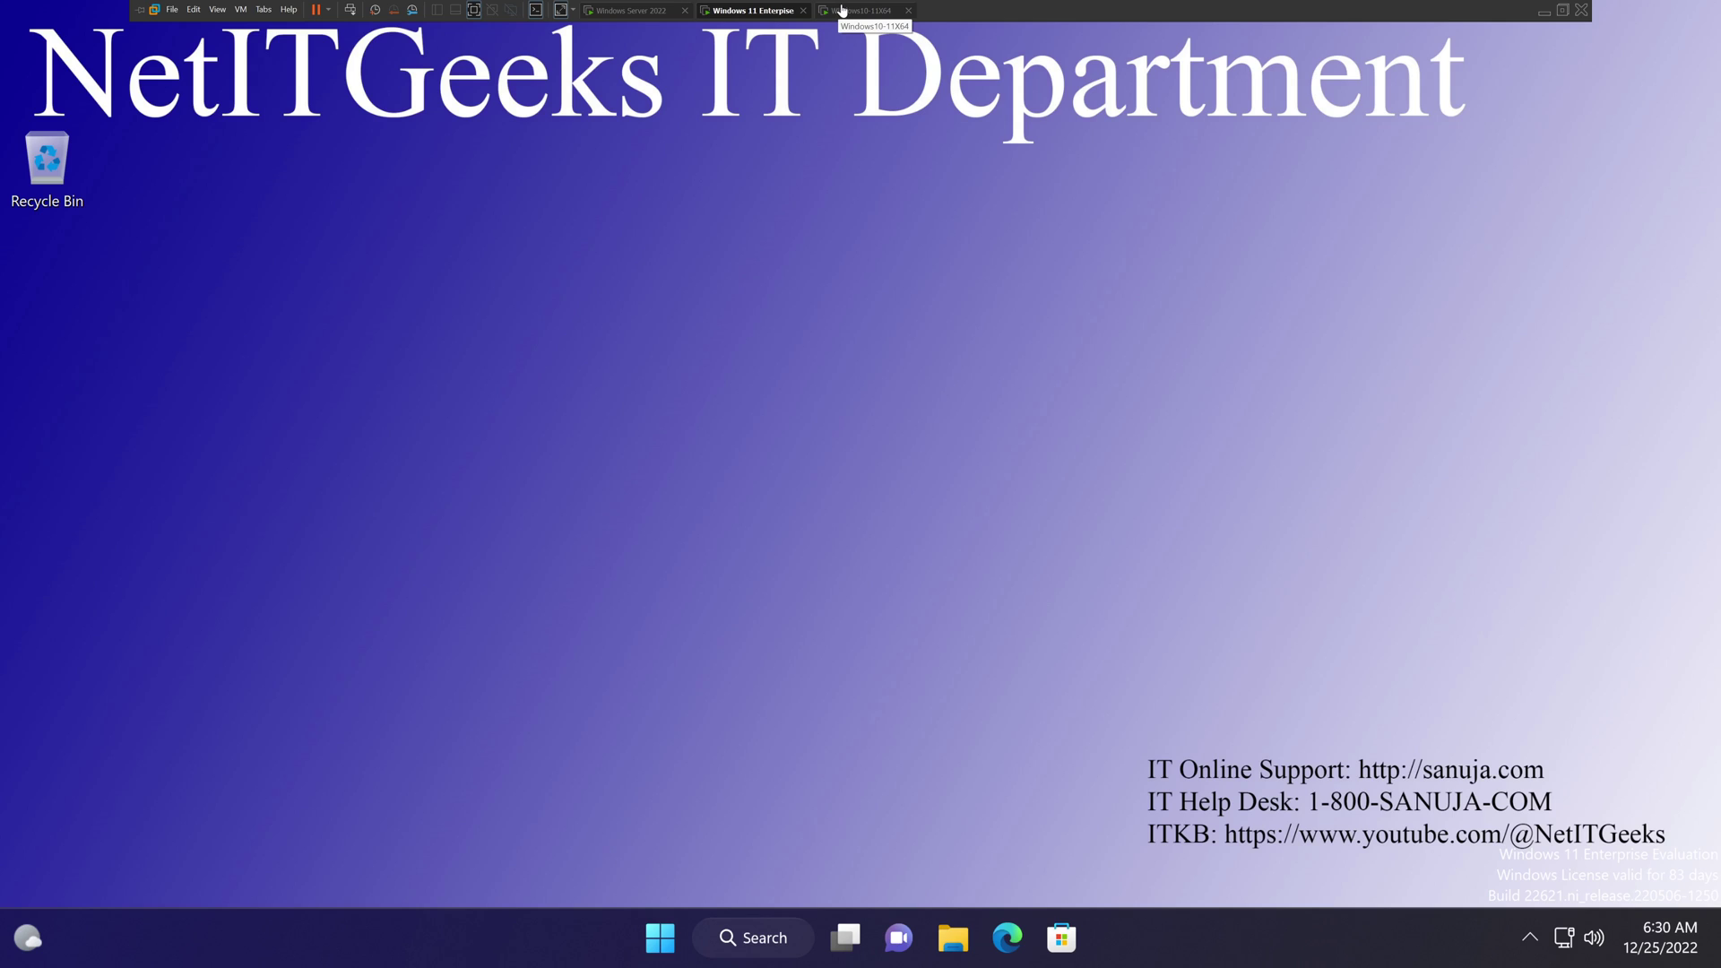
- Sign out of Windows 11, acknowledge the Security Notice, and sign back in with the account password
left_click(661, 937)
left_click(678, 850)
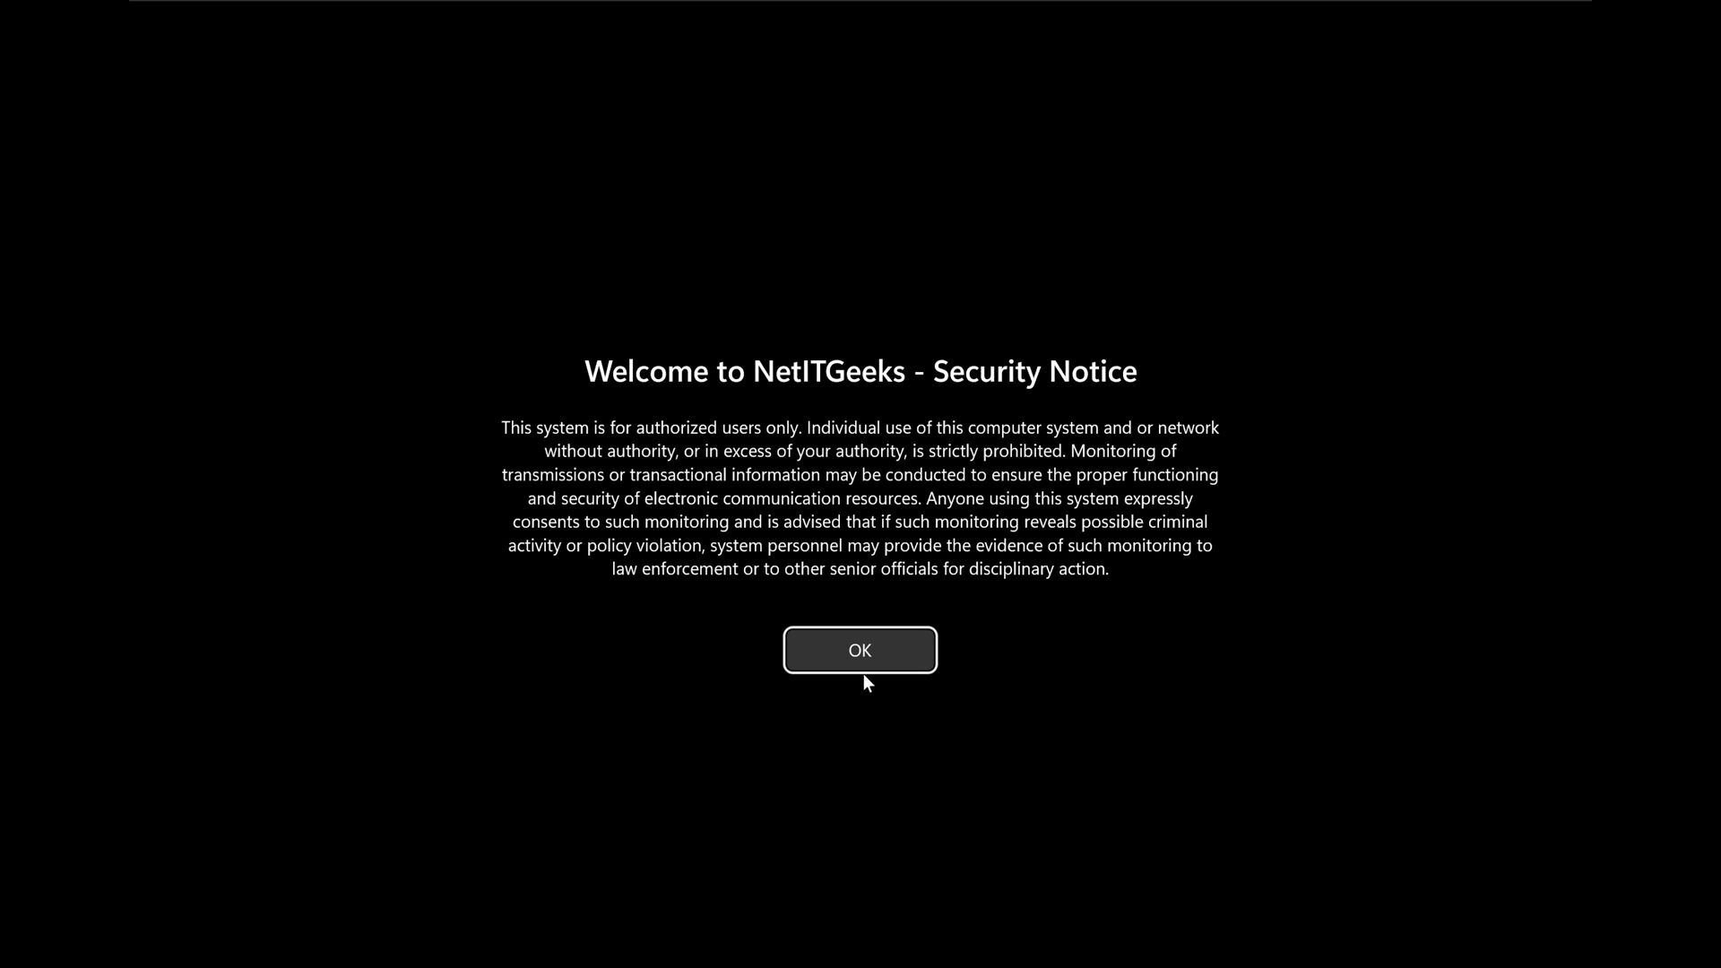
left_click(866, 665)
type("***")
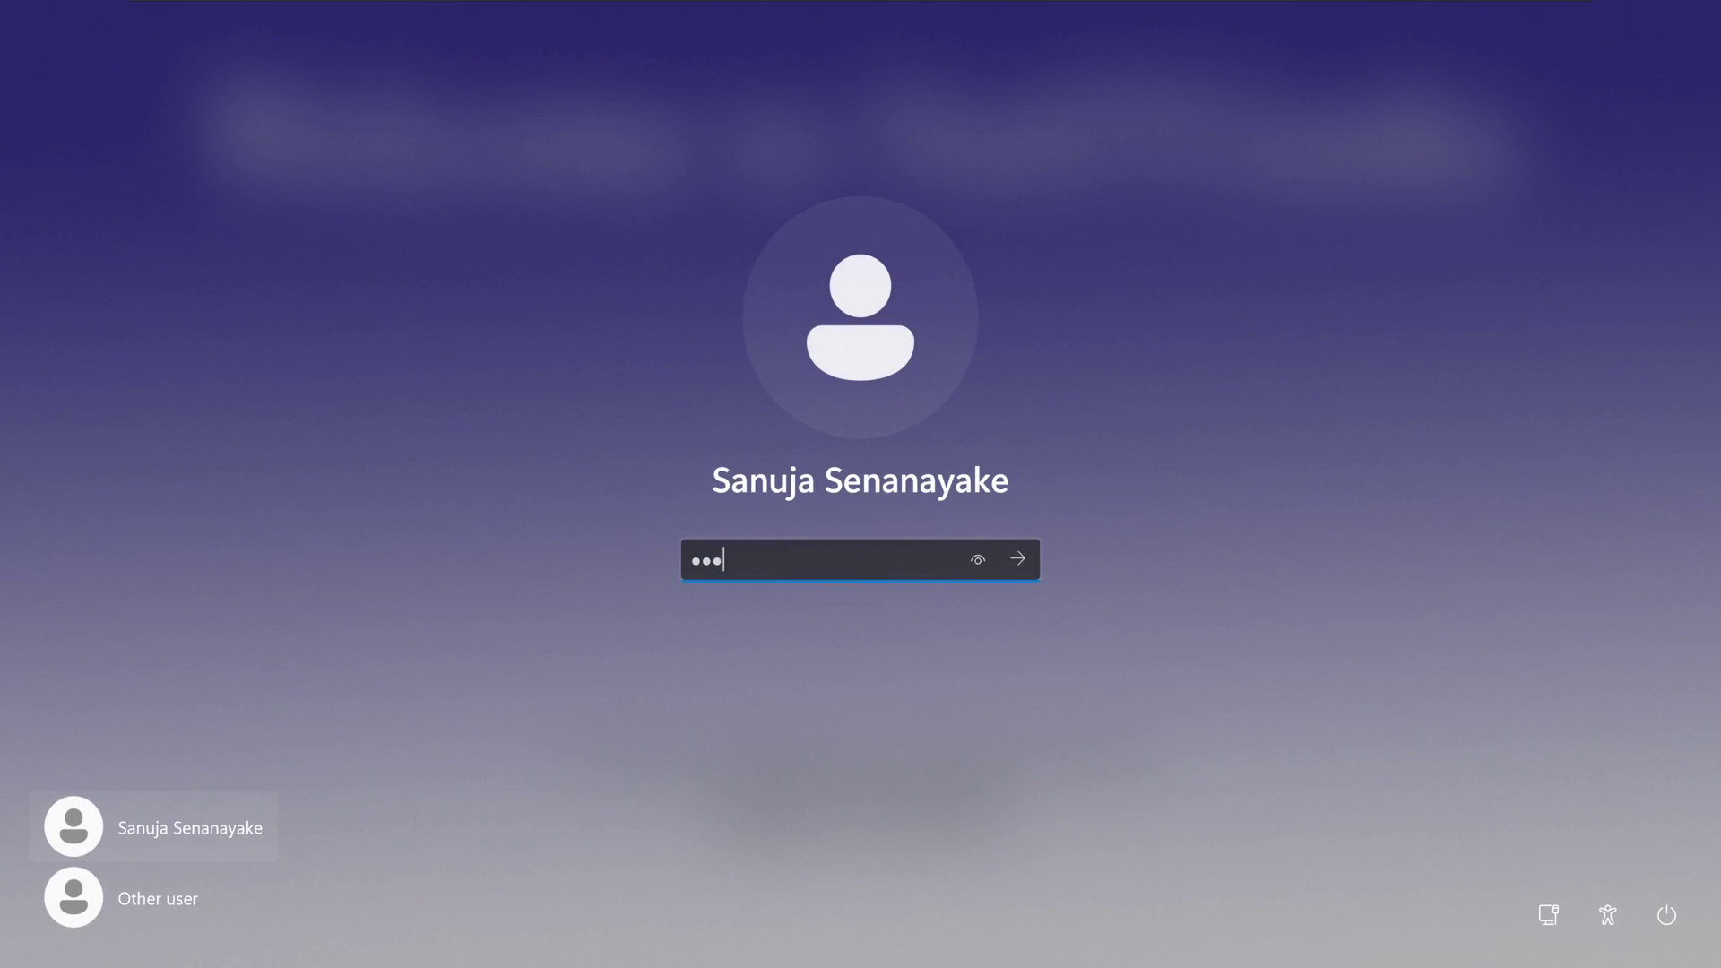
key("Return")
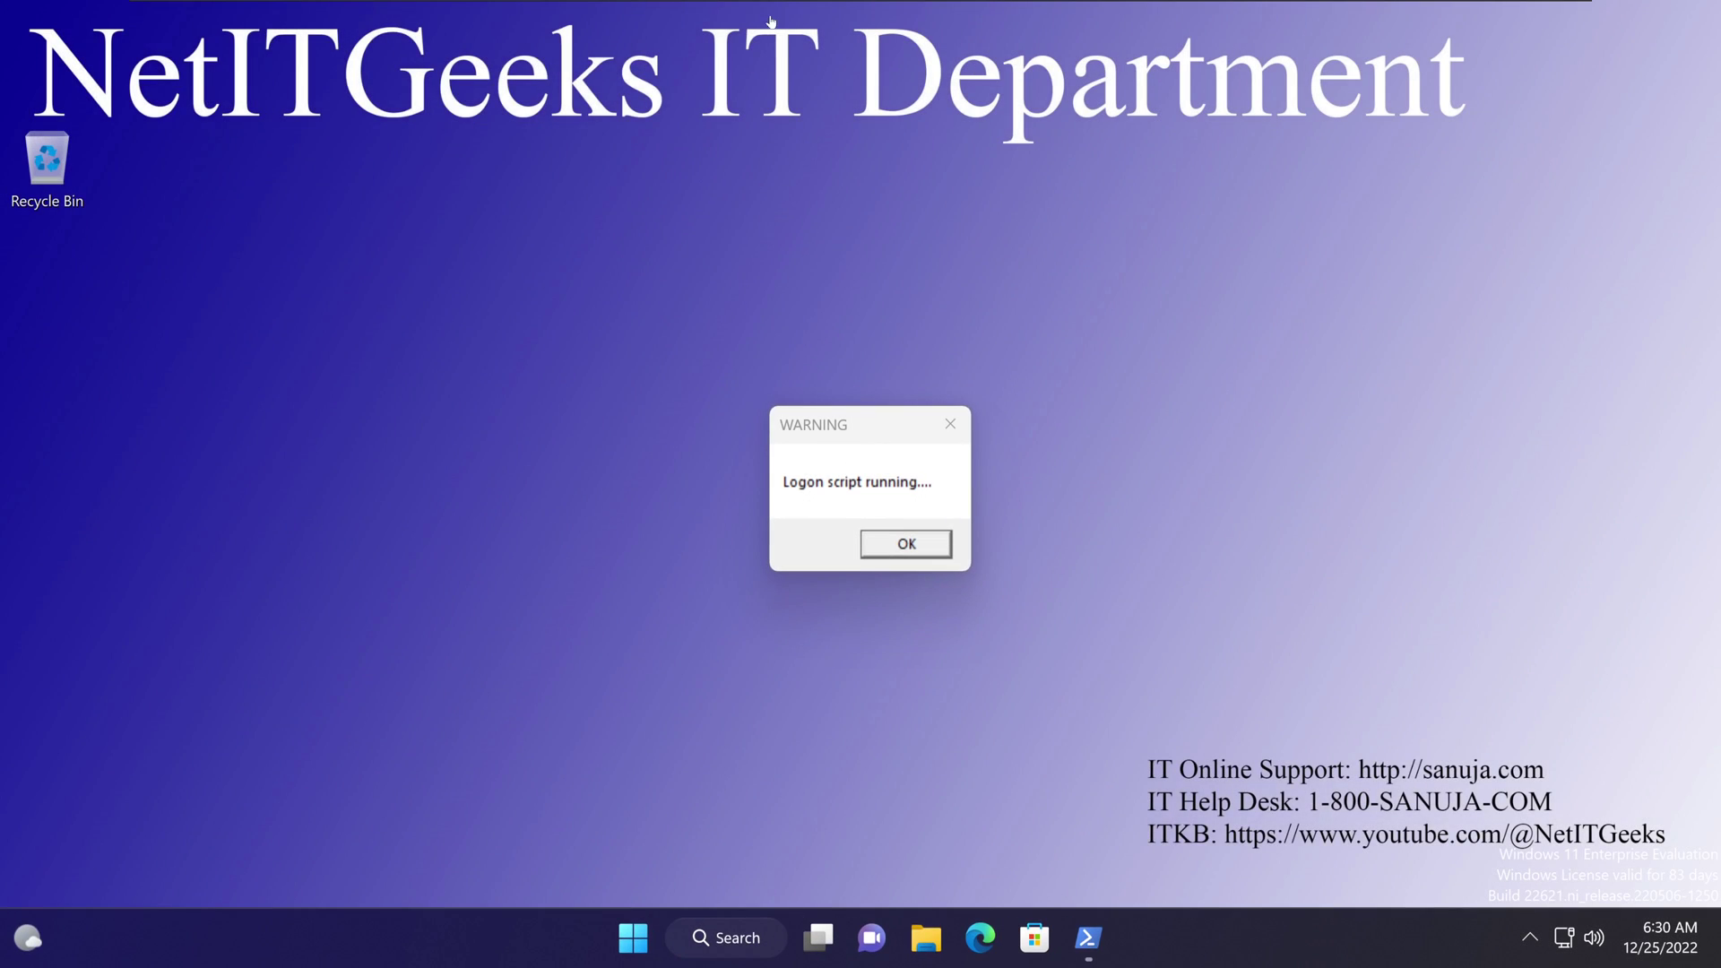
mouse_move(770, 18)
left_click(640, 11)
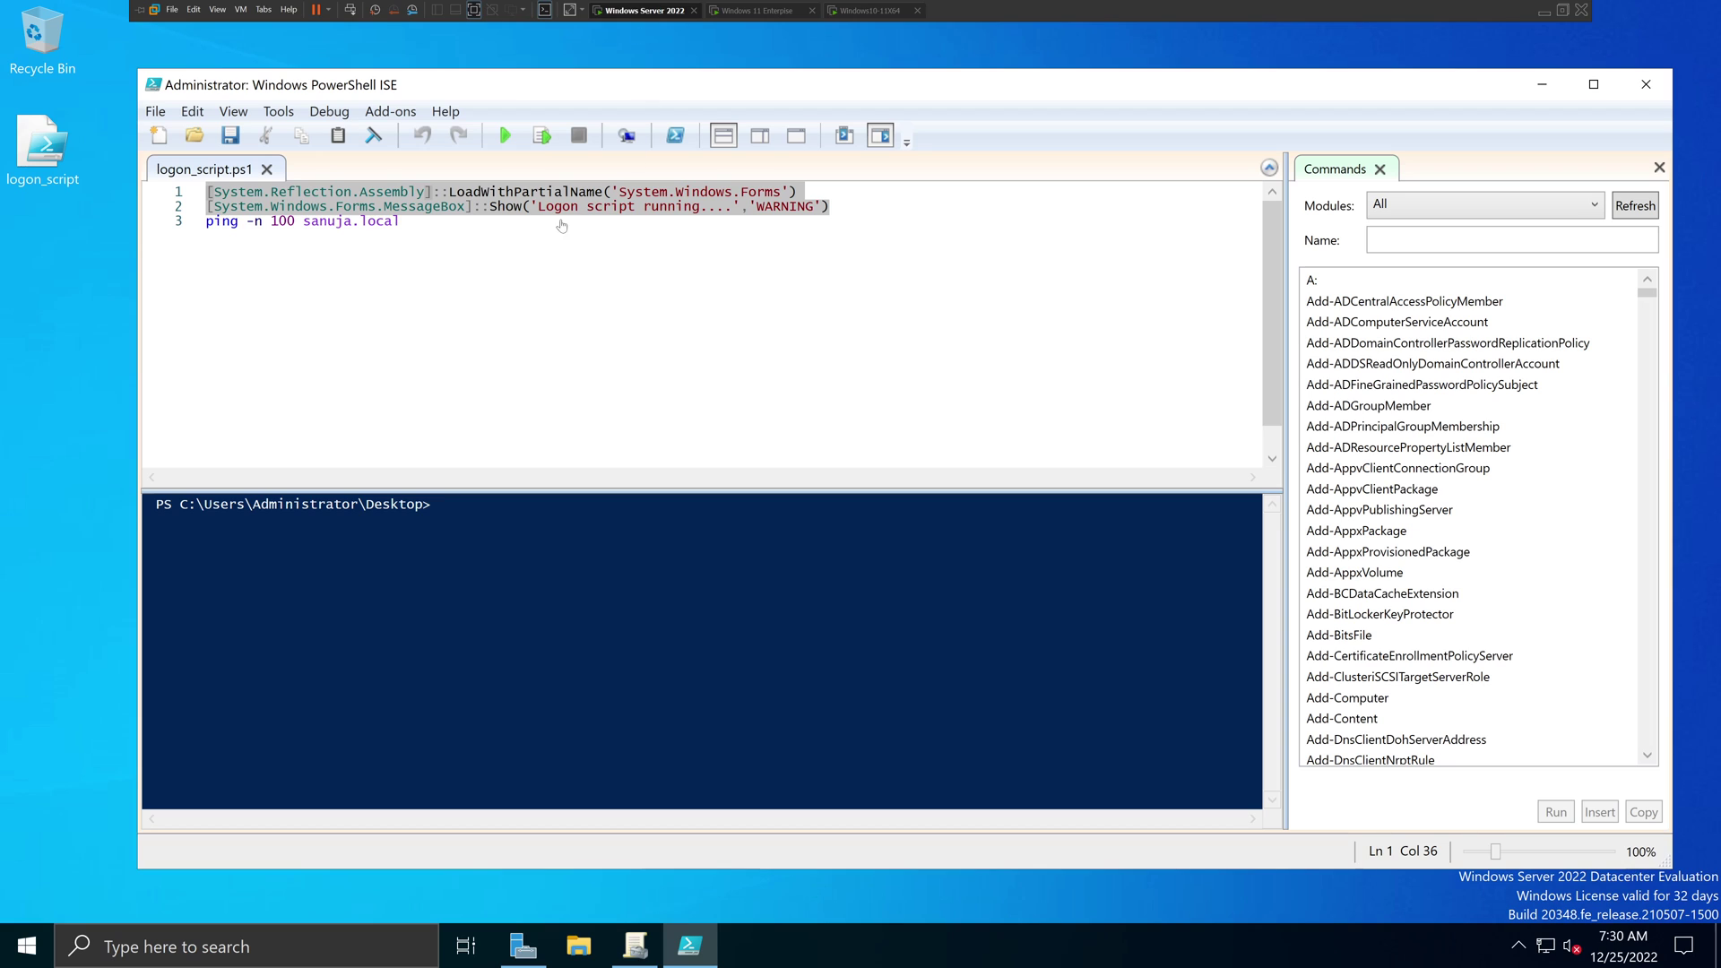
left_click(472, 223)
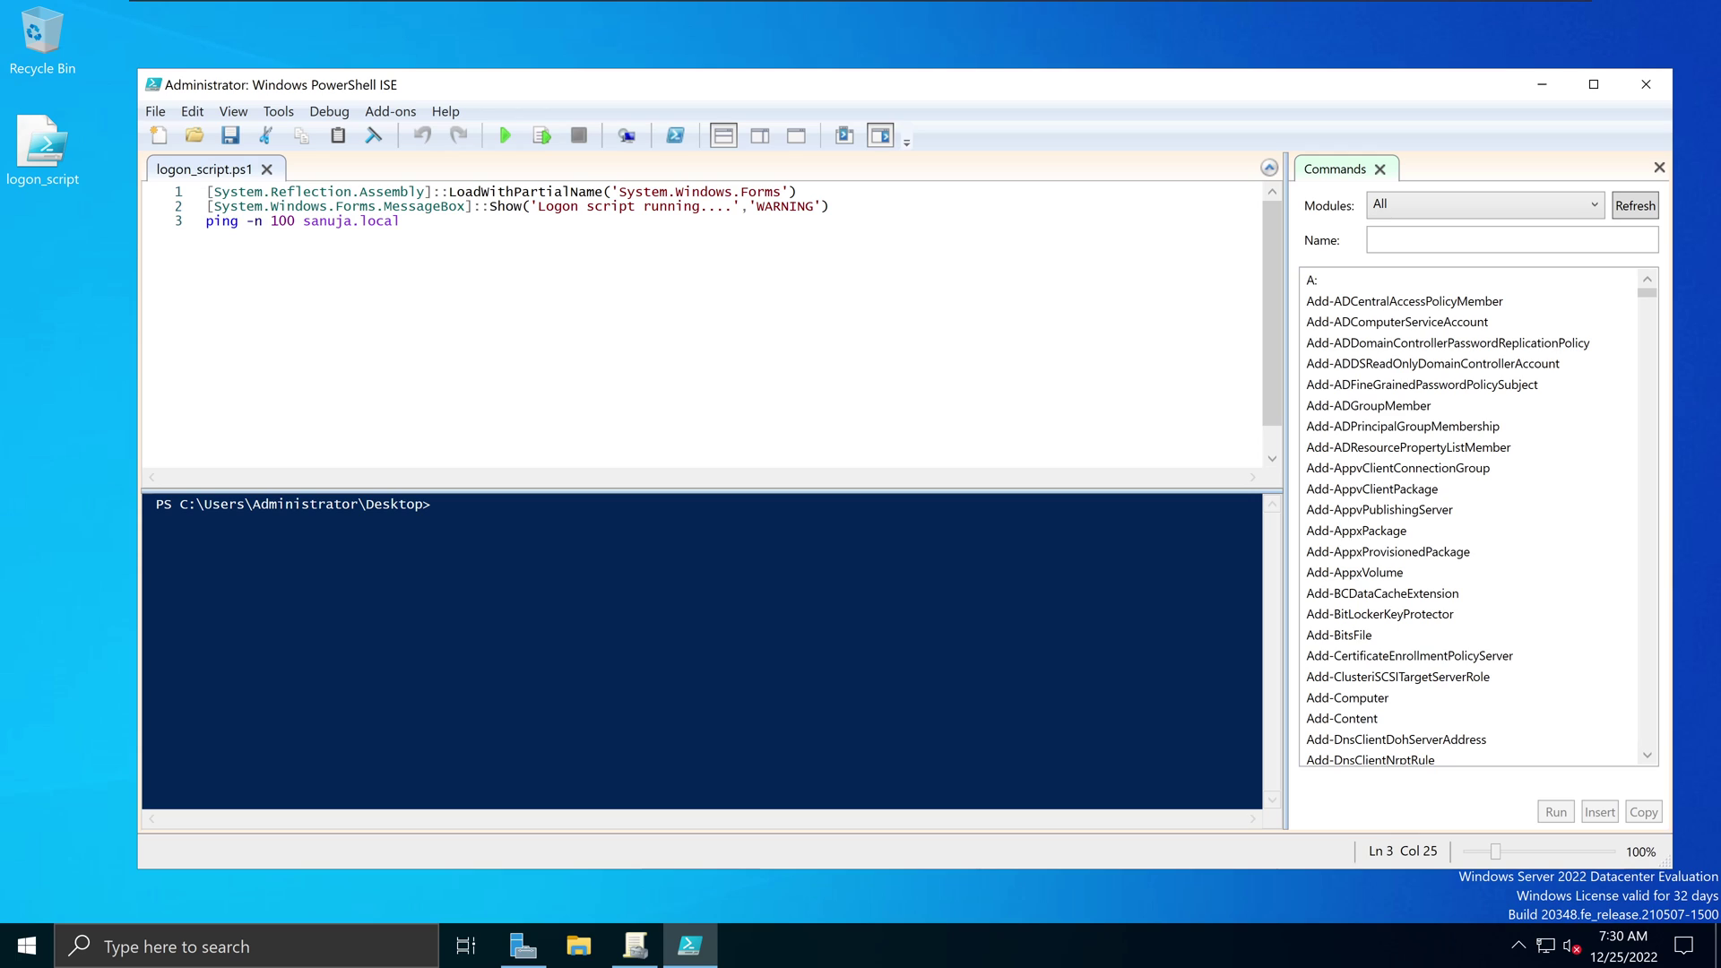
left_click_drag(206, 191, 830, 207)
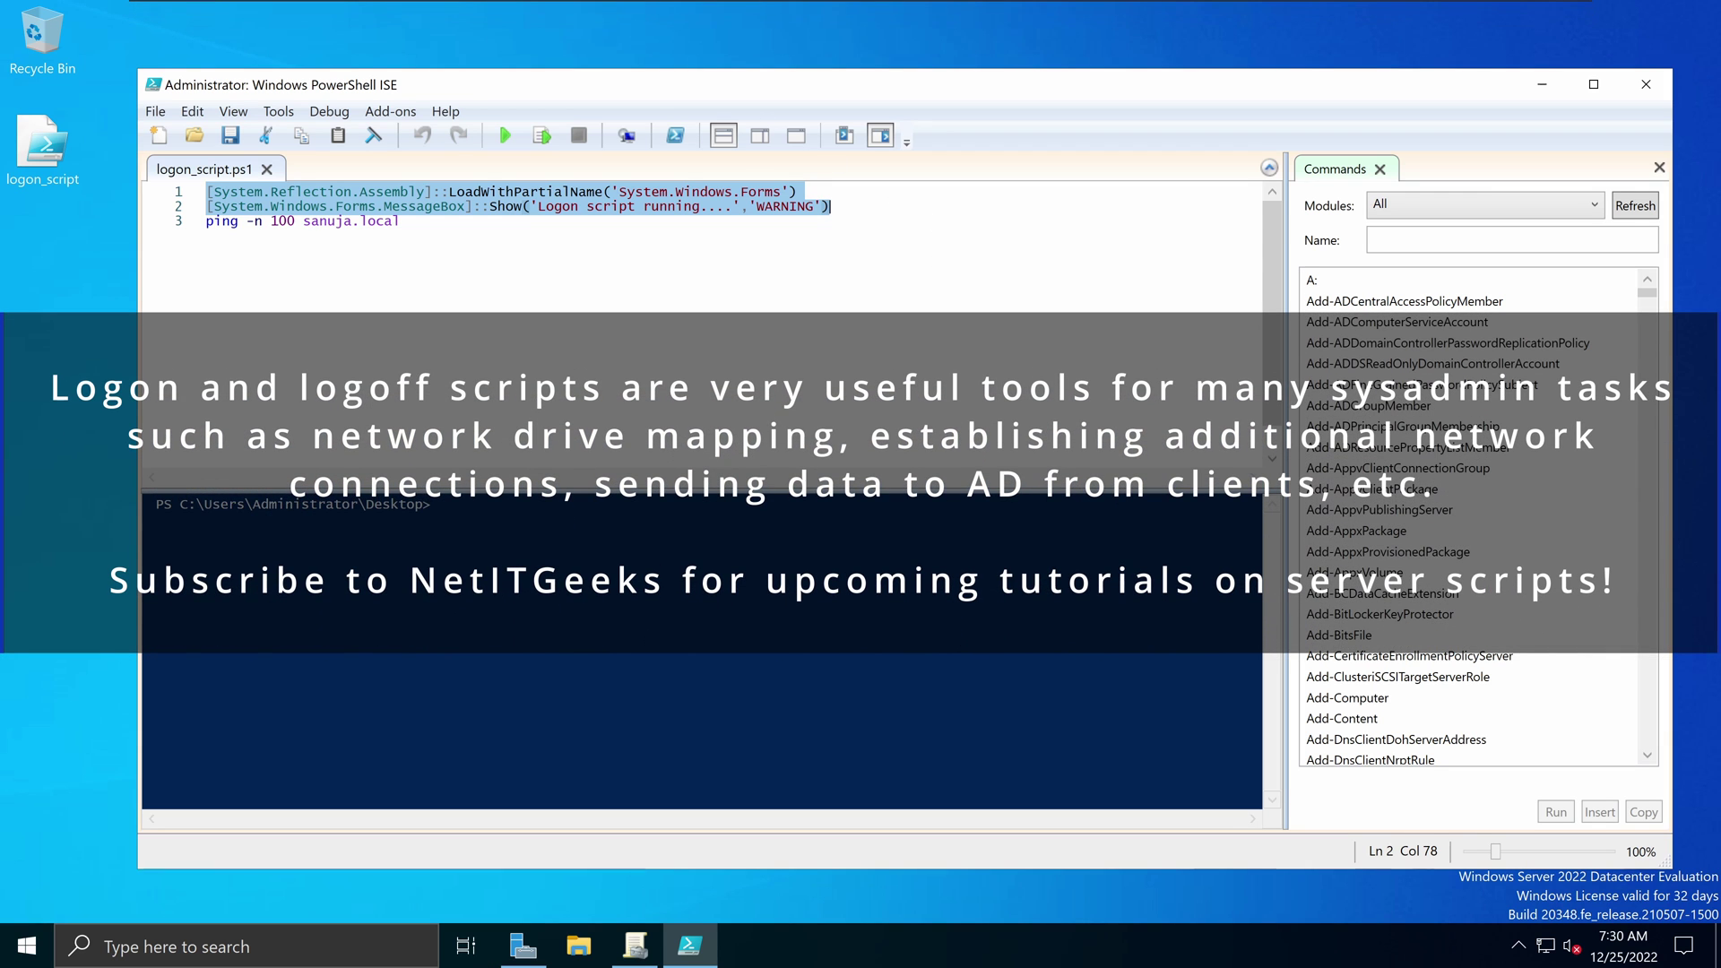
left_click(401, 220)
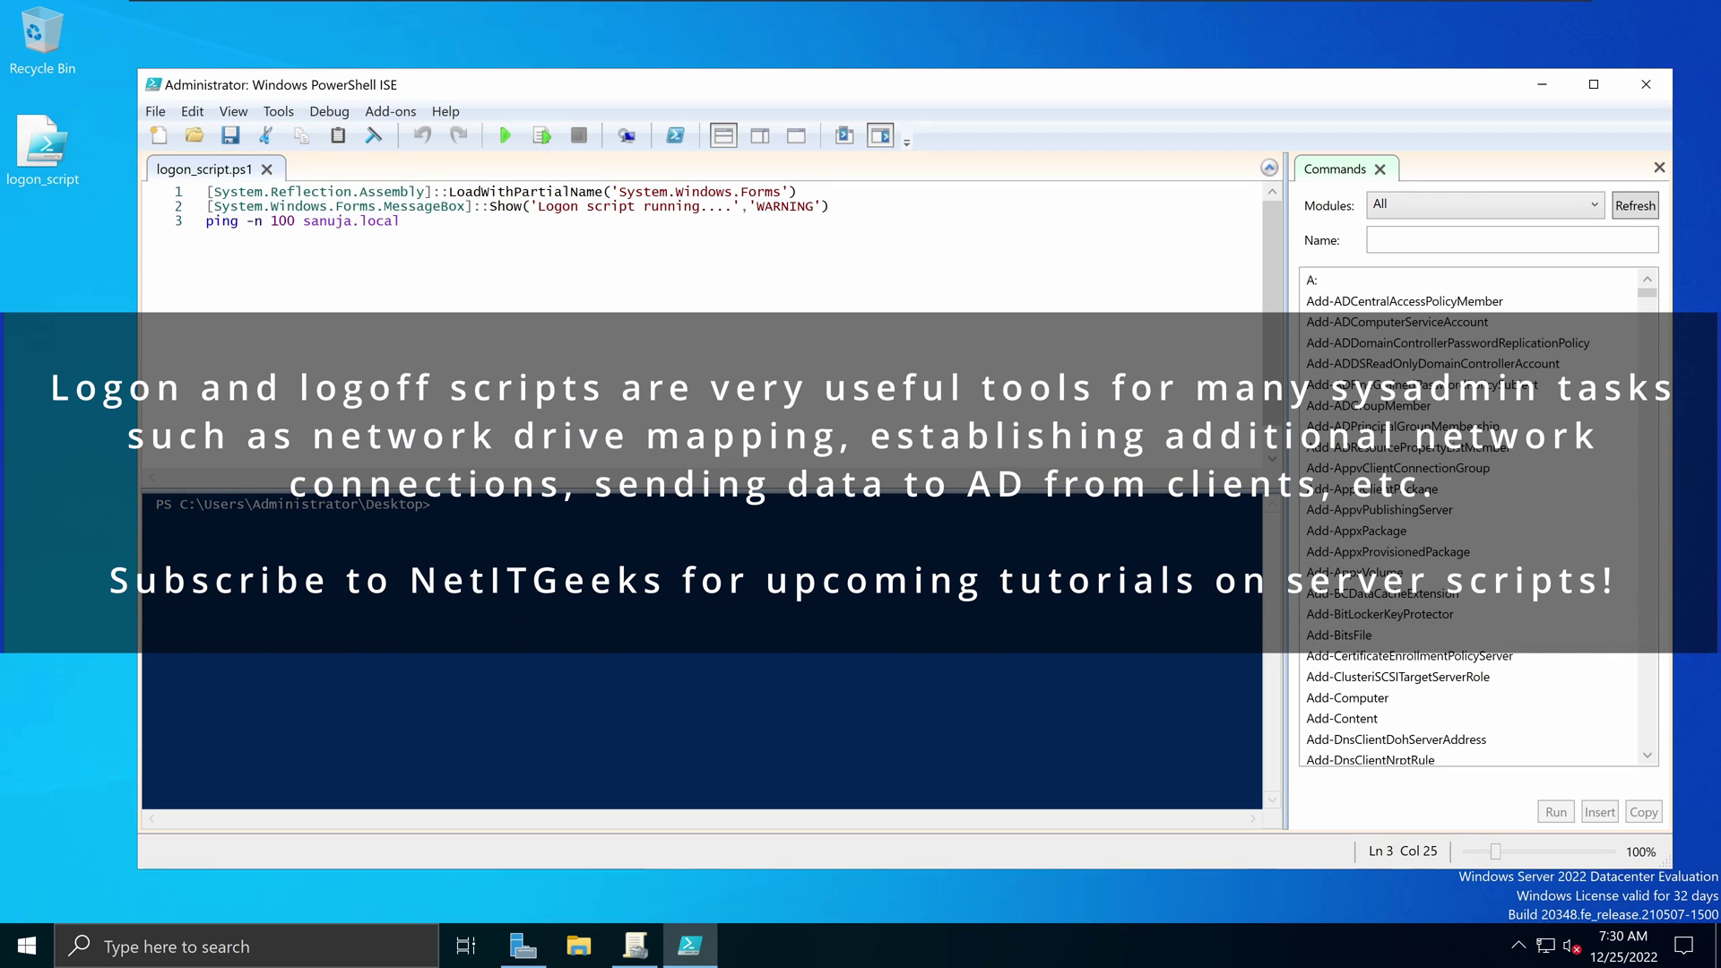